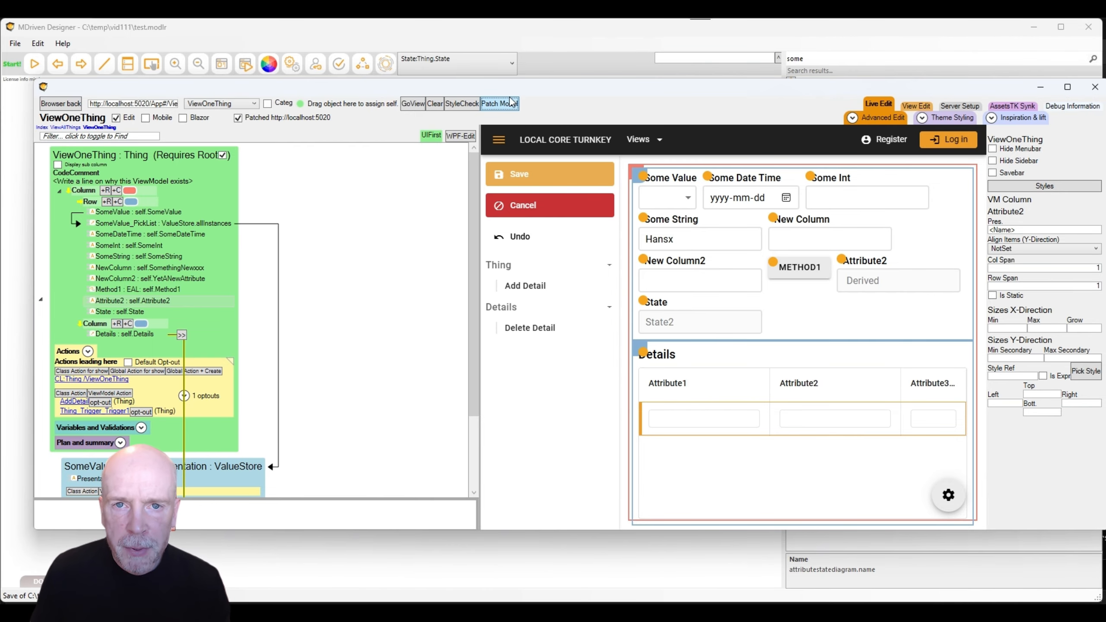
Patch the running app with the latest model changes and return to Diagram1.
{"action": "left_click", "coordinate": [509, 105]}
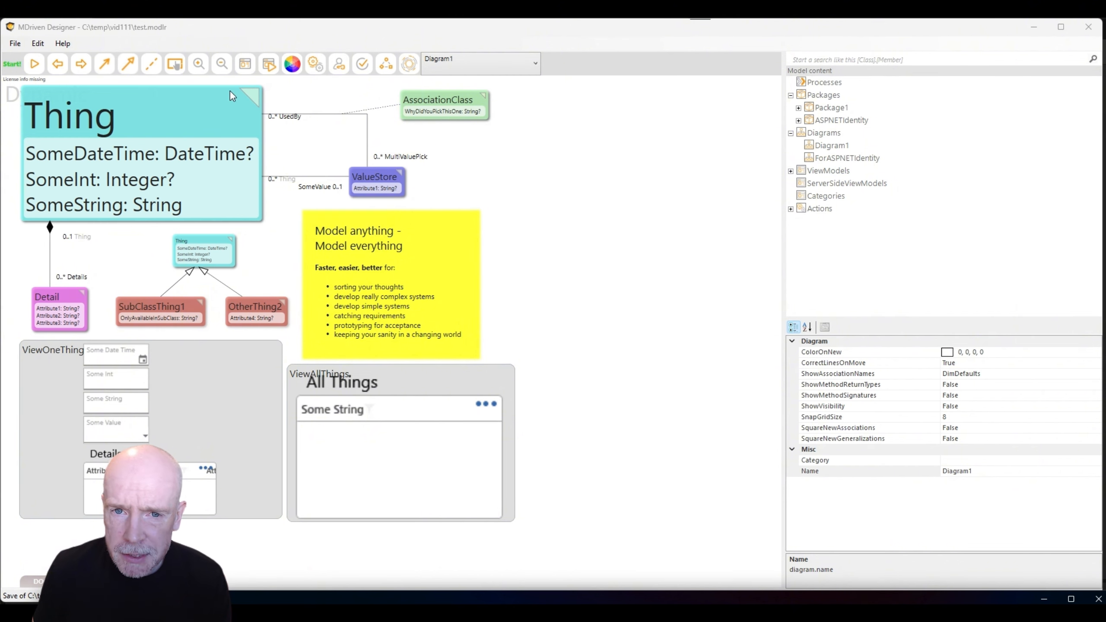
Check and download the MDriven Turnkey Core install.
{"action": "left_click", "coordinate": [270, 70]}
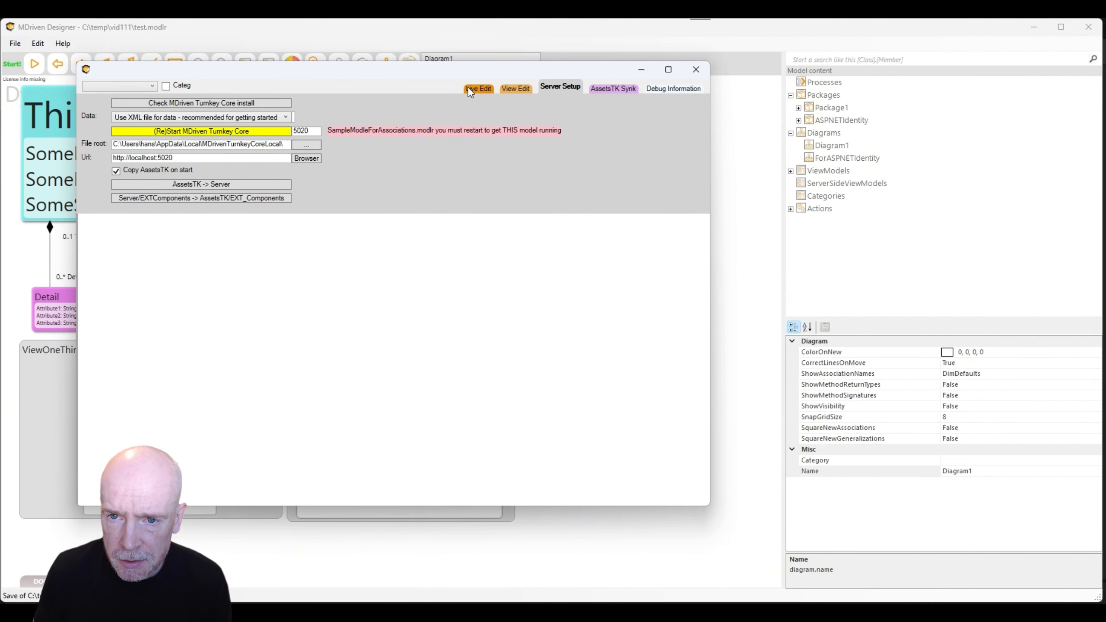
{"action": "left_click", "coordinate": [222, 103]}
{"action": "left_click", "coordinate": [809, 481]}
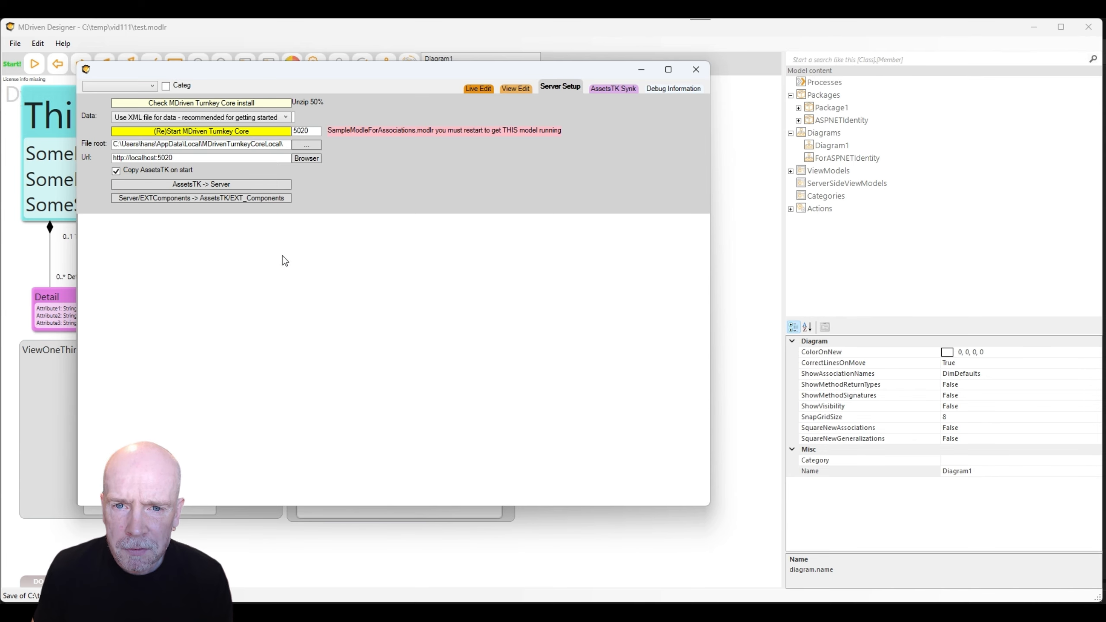
Restart Turnkey Core on localhost:5020 targeting test.modlr and enter live editing.
{"action": "left_click", "coordinate": [222, 133]}
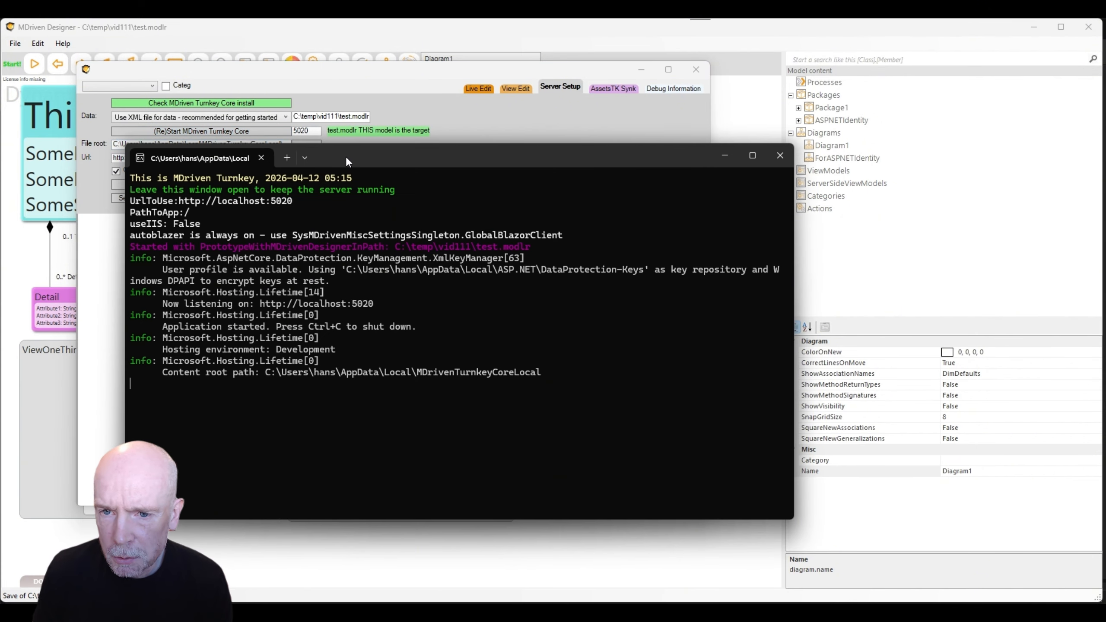
{"action": "left_click_drag", "start_coordinate": [346, 158], "coordinate": [1002, 208]}
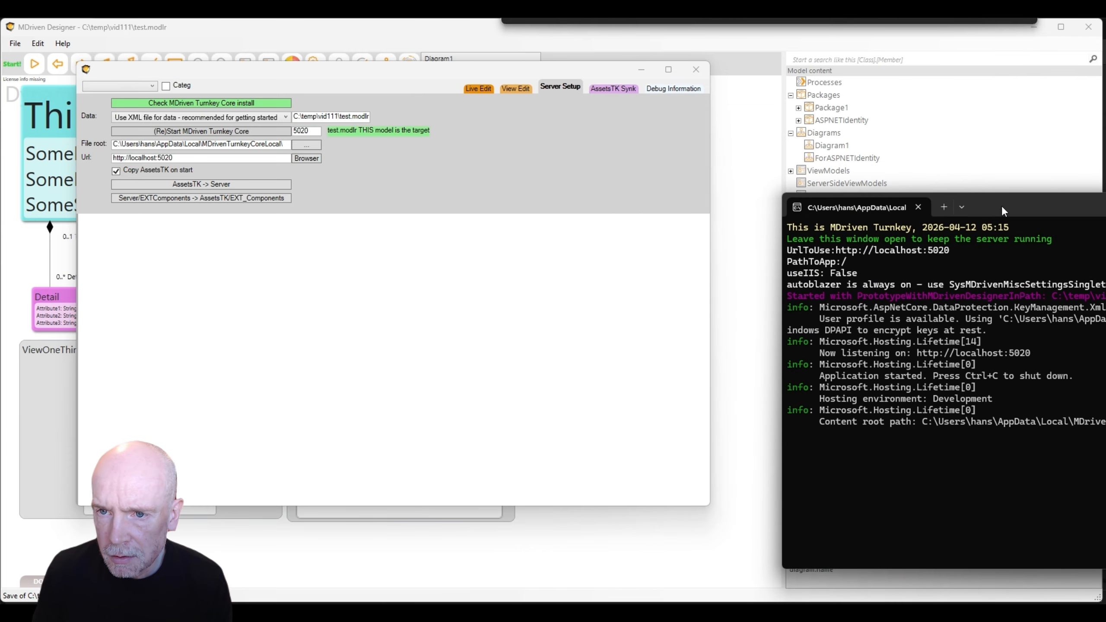
{"action": "left_click", "coordinate": [482, 89]}
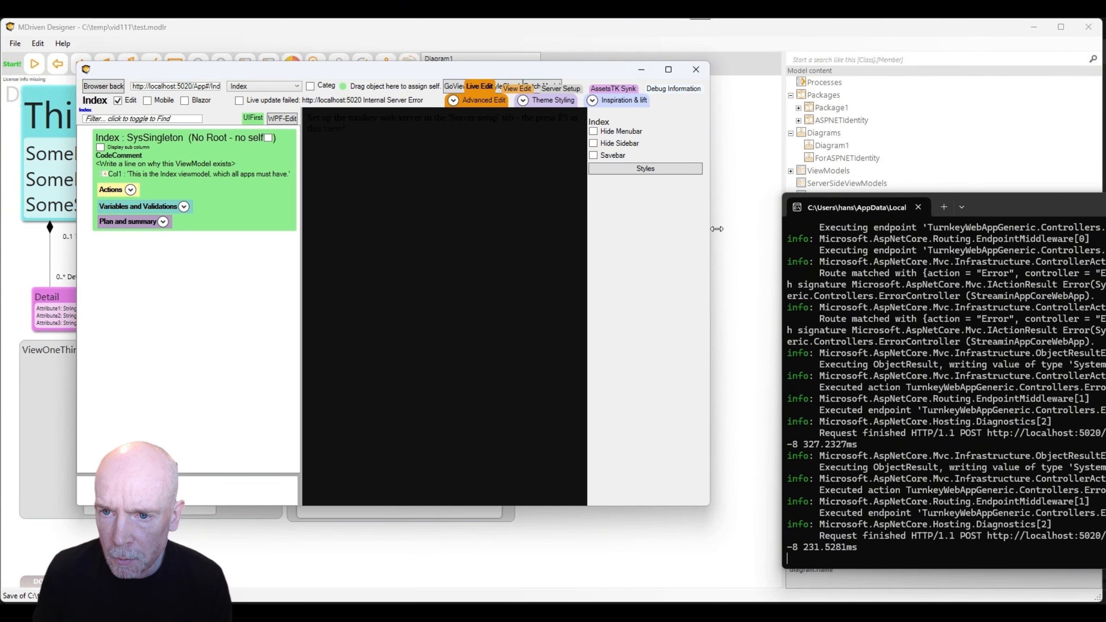
Turn on Live, load the running app and show the All Things view.
{"action": "left_click_drag", "start_coordinate": [709, 231], "coordinate": [815, 227]}
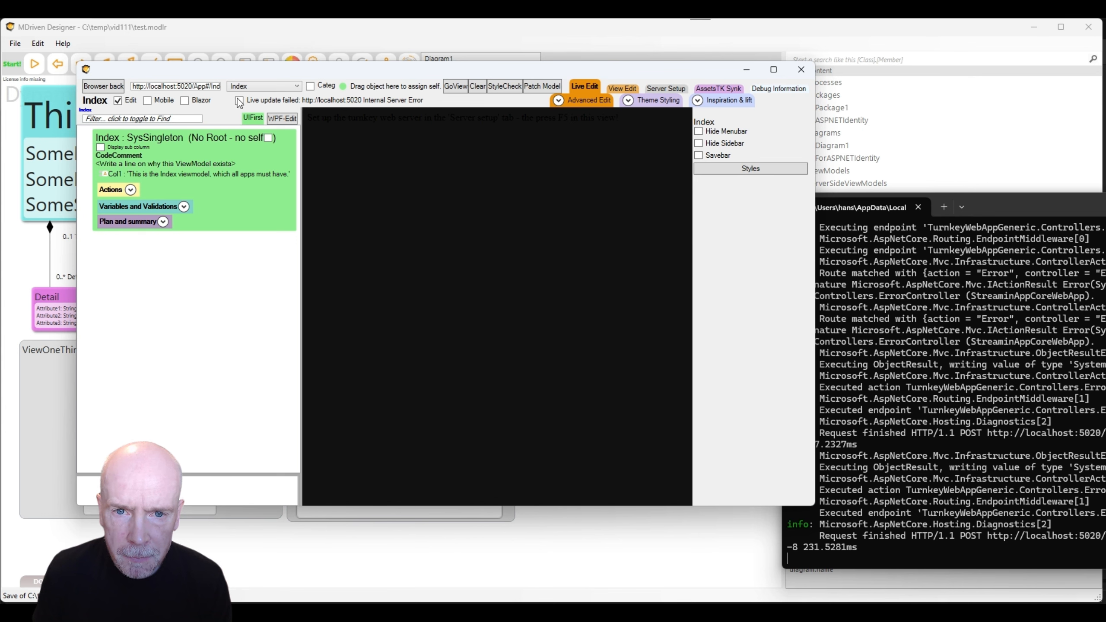
{"action": "left_click", "coordinate": [260, 86]}
{"action": "left_click", "coordinate": [260, 111]}
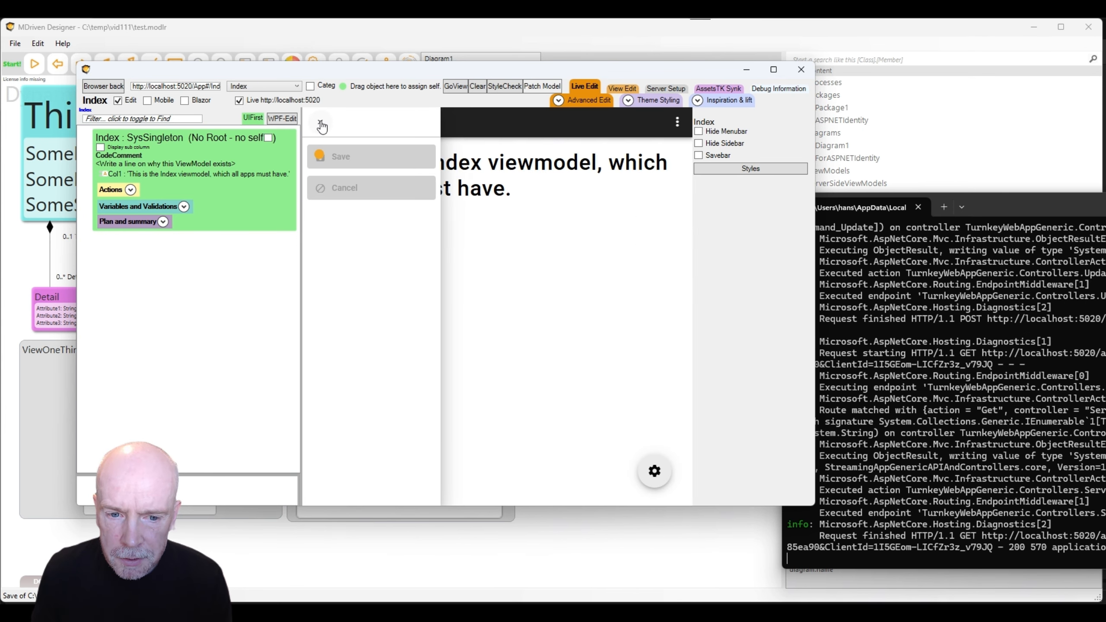
{"action": "left_click", "coordinate": [323, 125]}
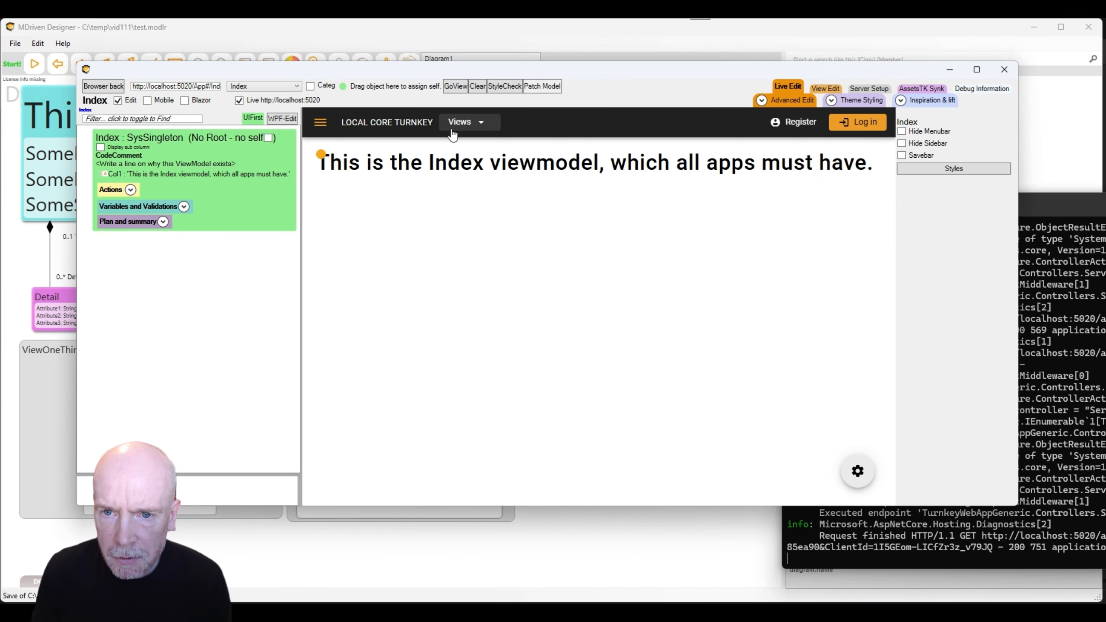
{"action": "left_click", "coordinate": [464, 125]}
{"action": "left_click", "coordinate": [466, 157]}
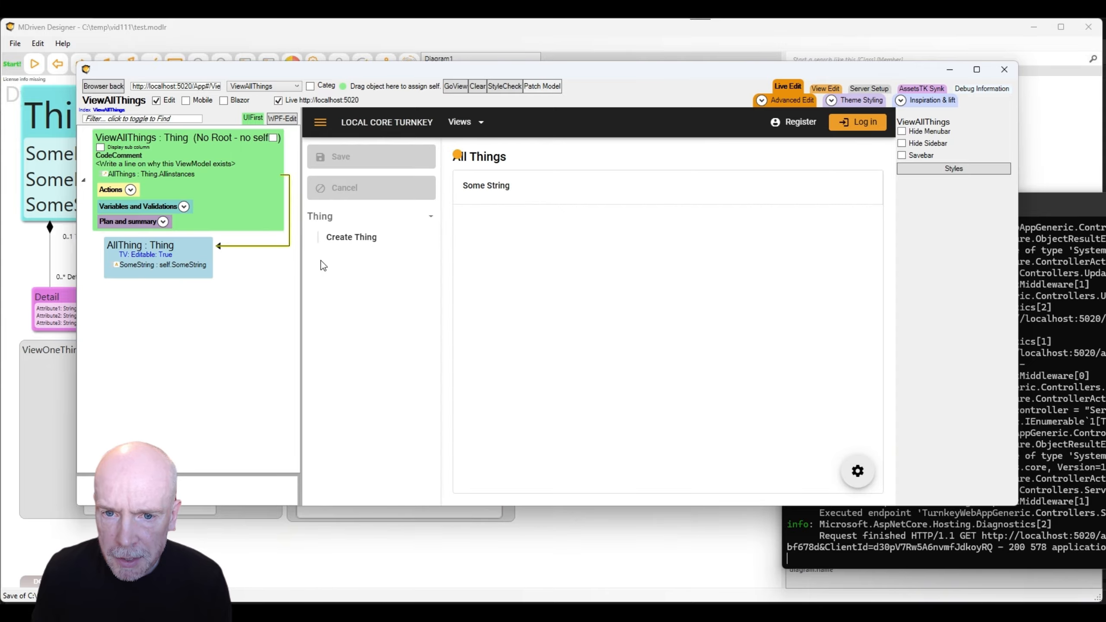
Create and save a Thing with Some String 'sdsdf', then open it in ViewOneThing.
{"action": "left_click", "coordinate": [340, 157]}
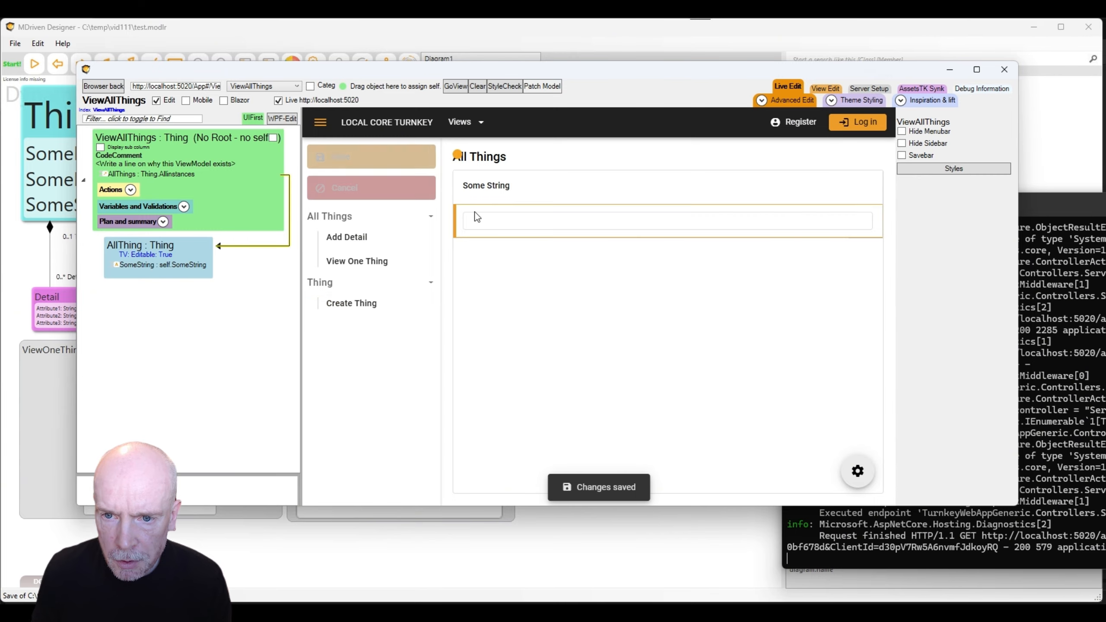
{"action": "left_click", "coordinate": [476, 221]}
{"action": "type", "text": "sdsq"}
{"action": "left_click", "coordinate": [373, 162]}
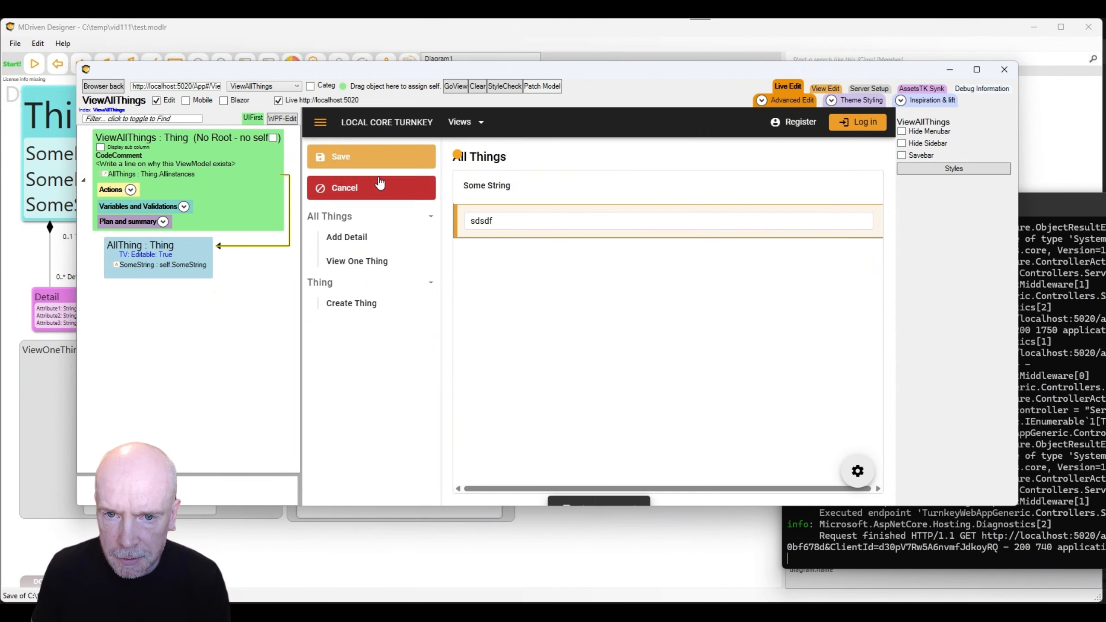
{"action": "left_click", "coordinate": [357, 274]}
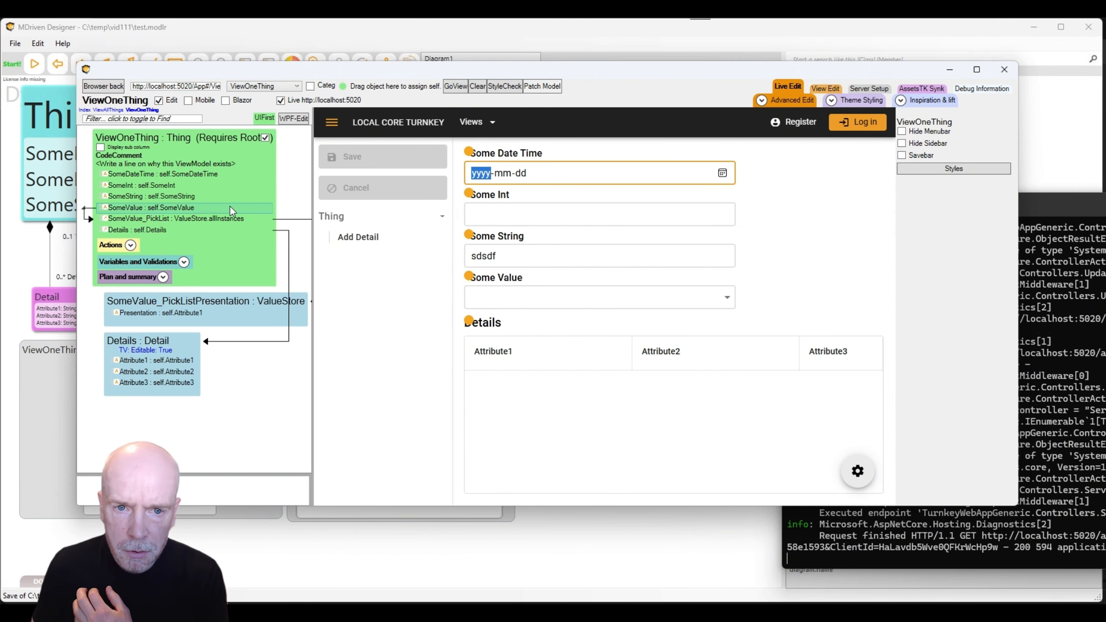
Add a placing container with a Row and a second Column to ViewOneThing.
{"action": "left_click", "coordinate": [145, 142]}
{"action": "right_click", "coordinate": [145, 142]}
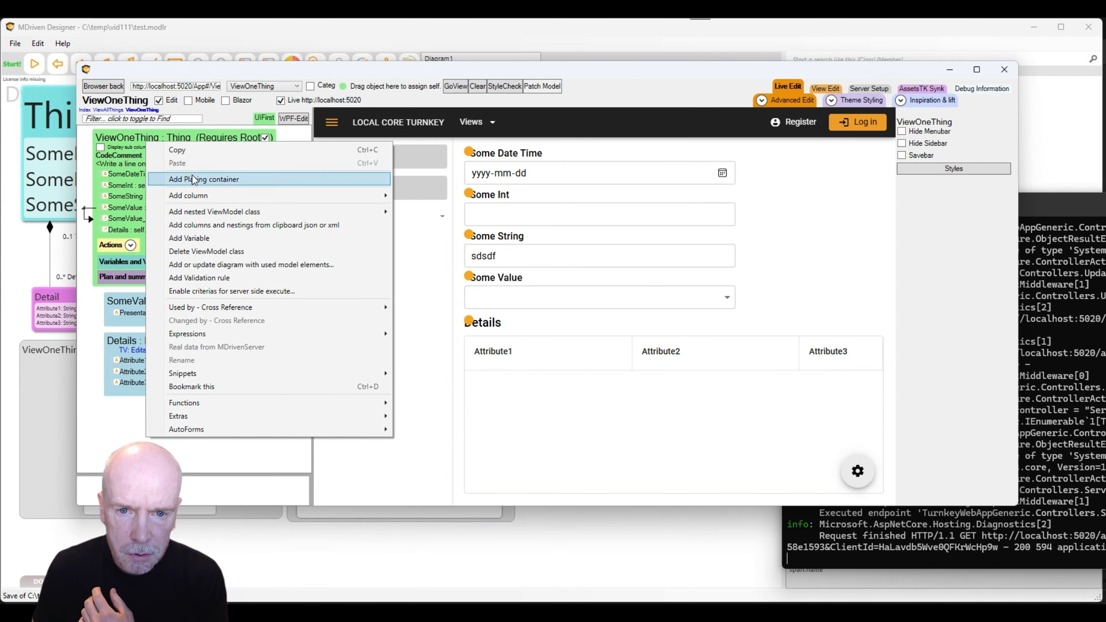
{"action": "left_click", "coordinate": [213, 180]}
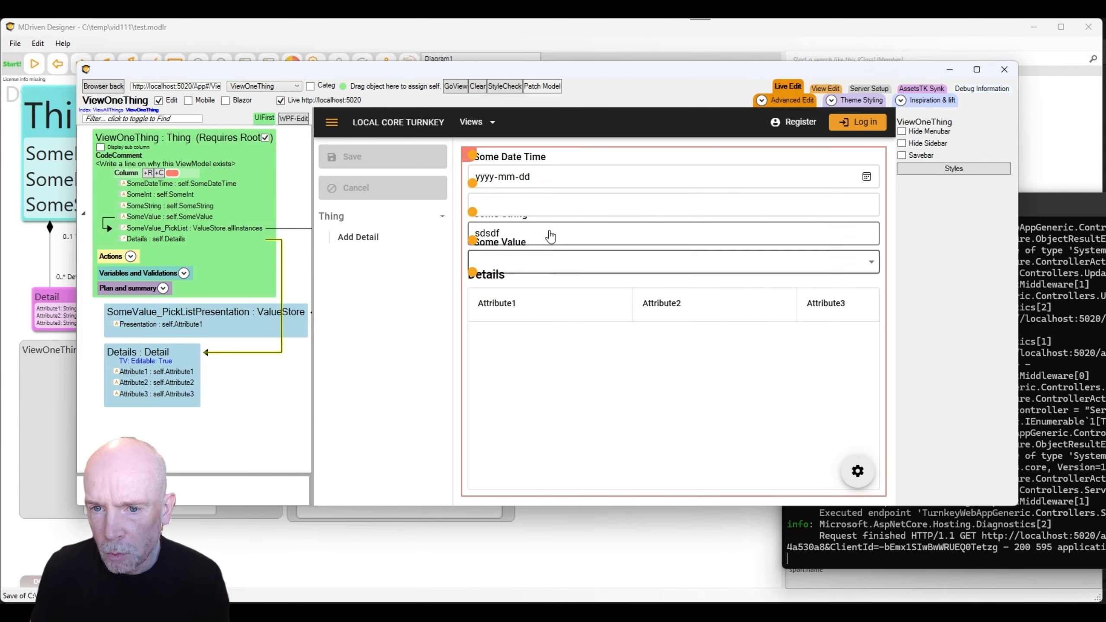
{"action": "left_click", "coordinate": [160, 173]}
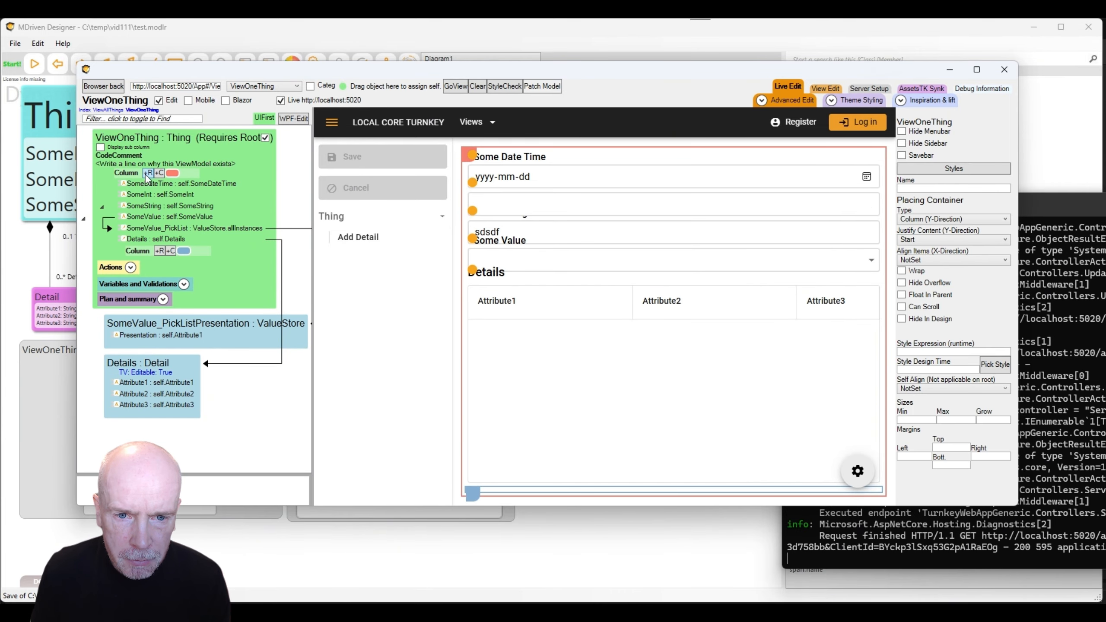
{"action": "left_click", "coordinate": [148, 173]}
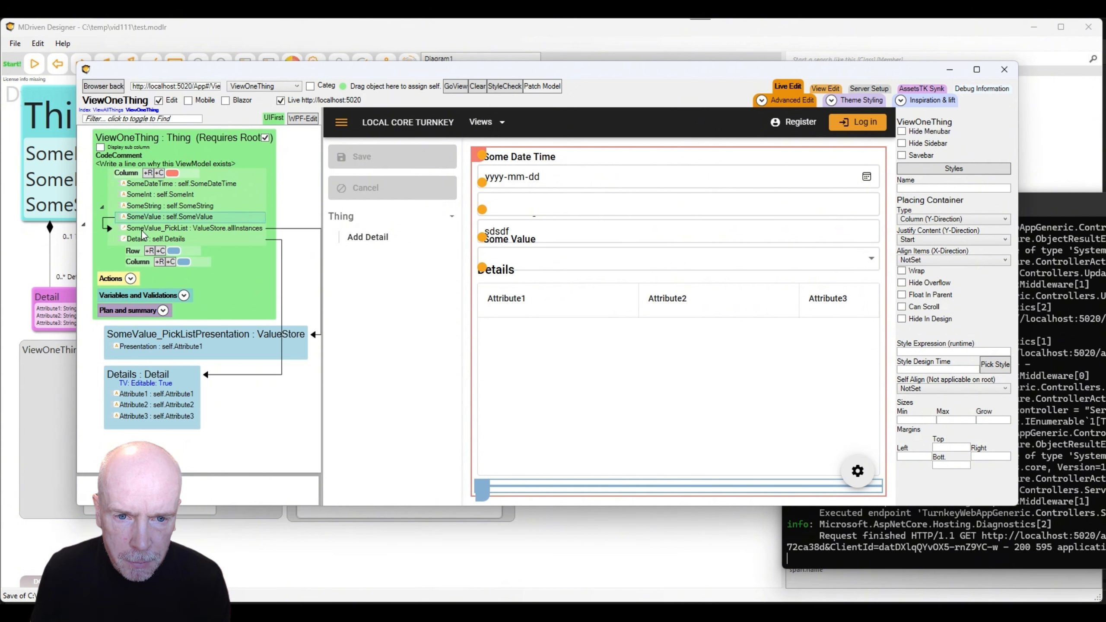
Move the SomeDateTime through SomeValue_PickList columns into the Row and Details into the lower Column.
{"action": "left_click", "coordinate": [139, 183]}
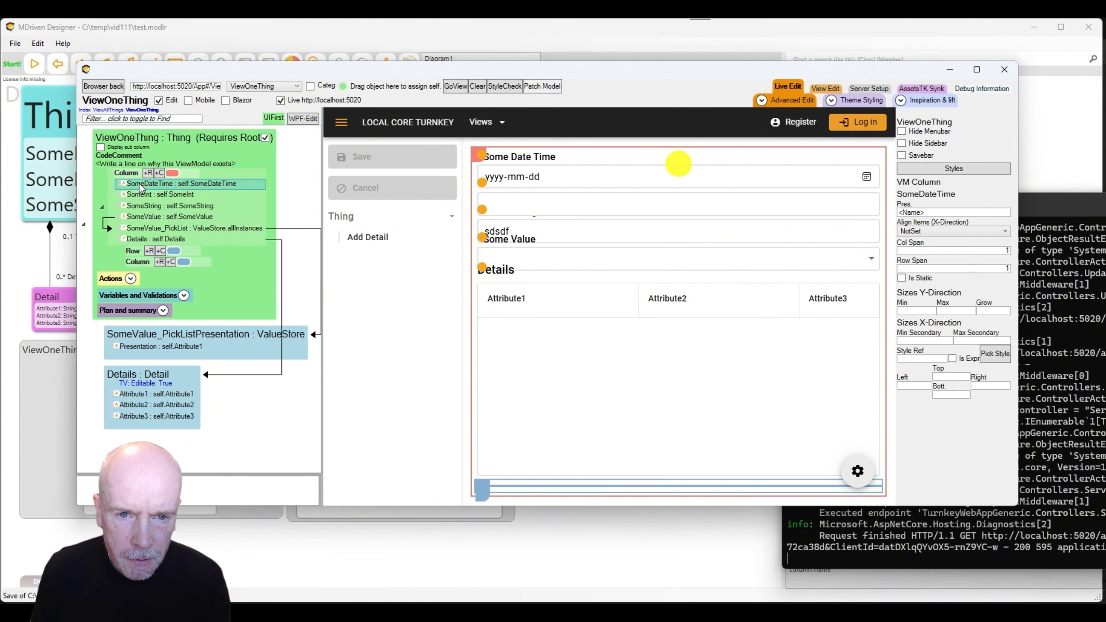
{"action": "left_click", "coordinate": [141, 228], "text": "shift"}
{"action": "left_click_drag", "start_coordinate": [142, 228], "coordinate": [135, 257]}
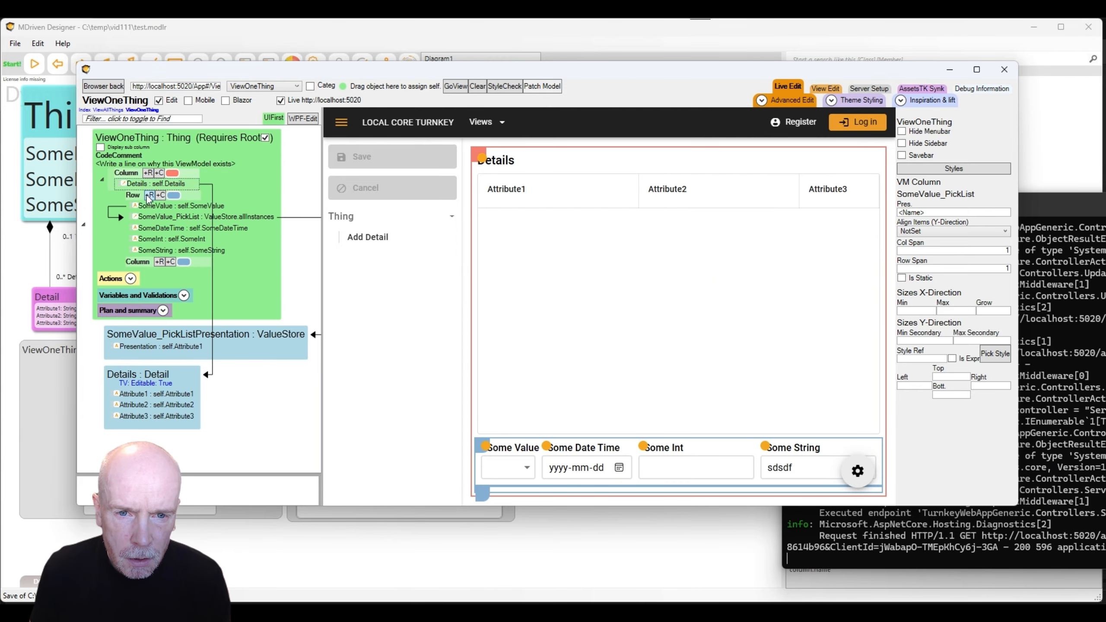
{"action": "left_click_drag", "start_coordinate": [148, 185], "coordinate": [142, 265]}
{"action": "left_click", "coordinate": [142, 252]}
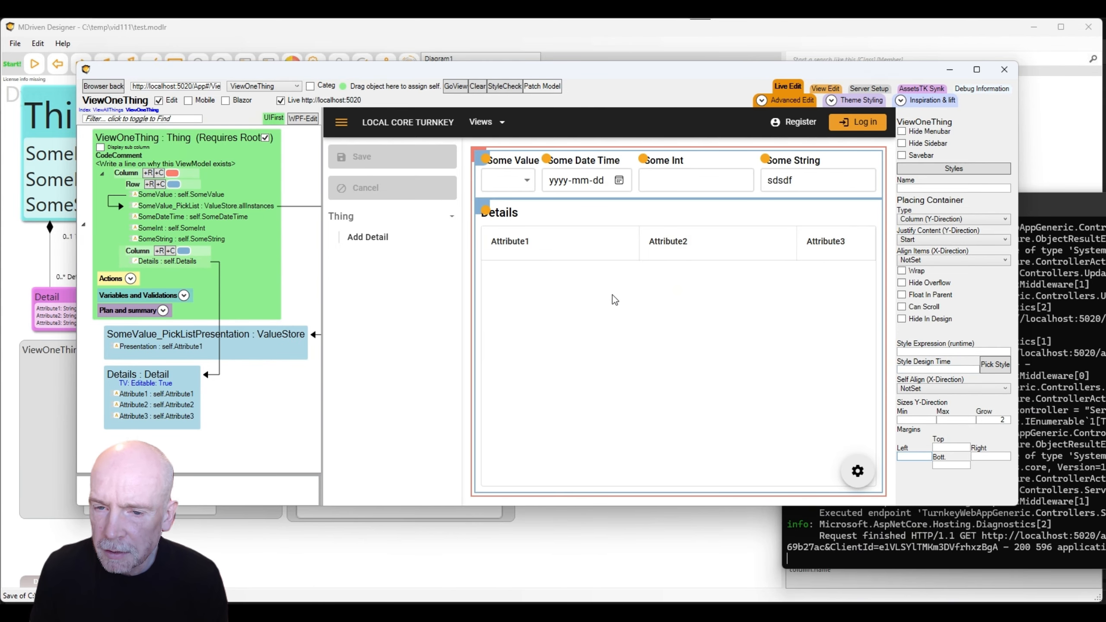
Add three detail rows with values dsds, sdfds and fghgf.
{"action": "left_click", "coordinate": [372, 242]}
{"action": "left_click", "coordinate": [374, 241]}
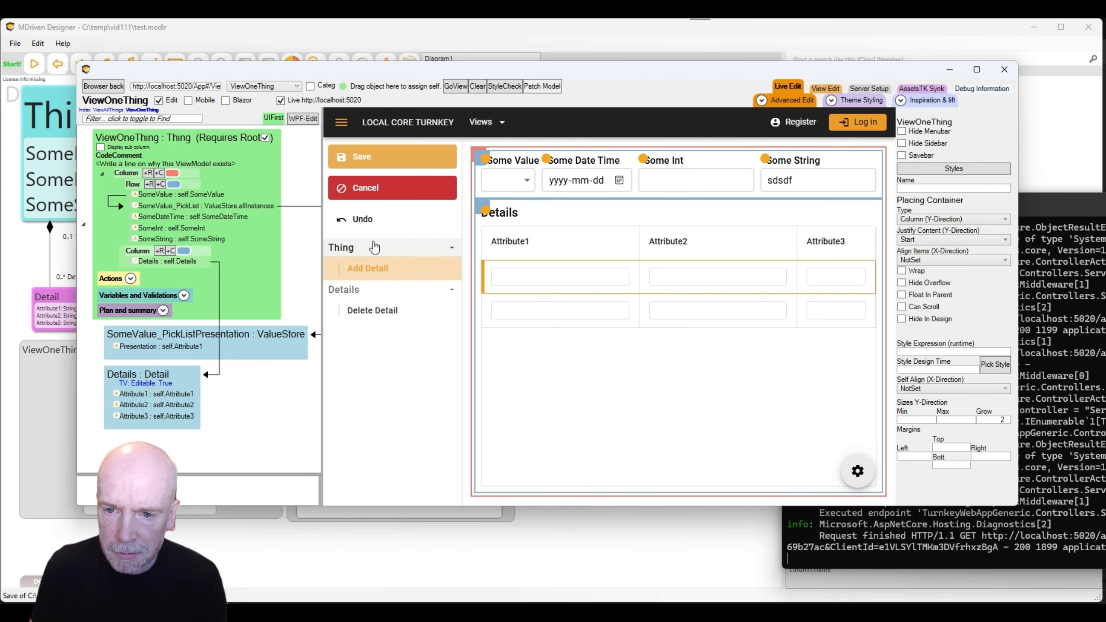
{"action": "left_click", "coordinate": [373, 242]}
{"action": "left_click", "coordinate": [546, 278]}
{"action": "type", "text": "dsds"}
{"action": "left_click", "coordinate": [546, 310]}
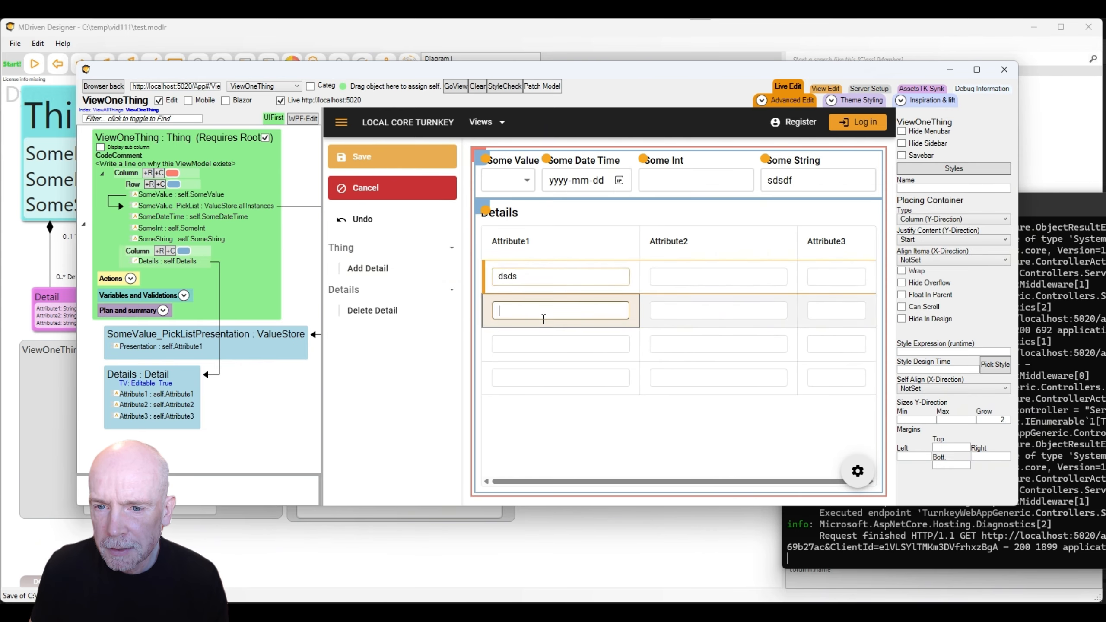
{"action": "type", "text": "sdfds"}
{"action": "left_click", "coordinate": [533, 350]}
{"action": "left_click", "coordinate": [682, 348]}
{"action": "type", "text": "fghgf"}
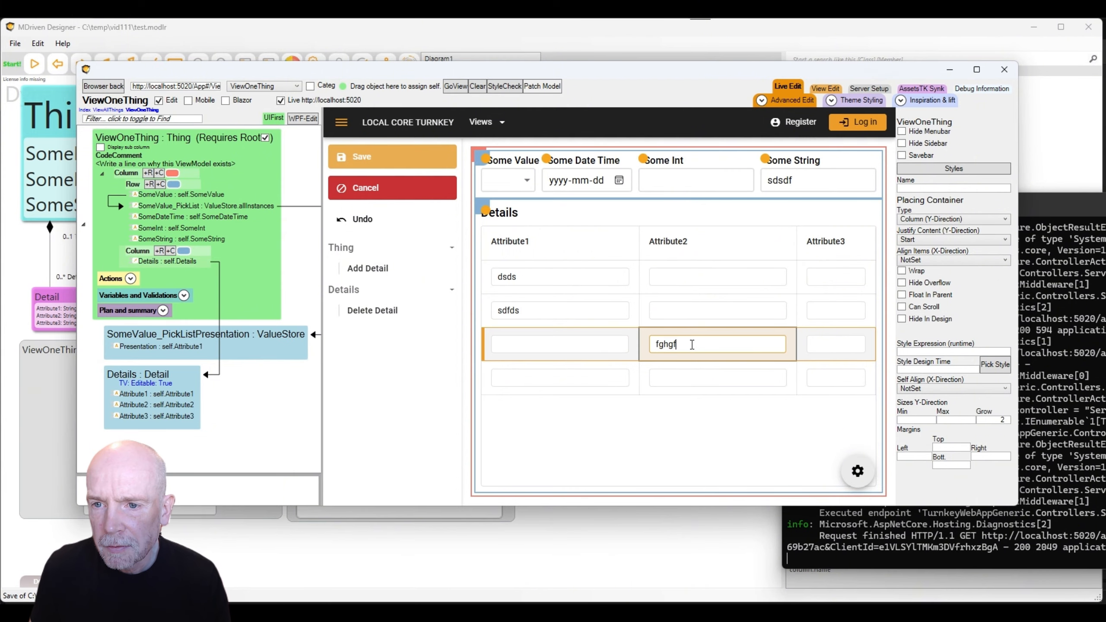
Save the Thing with Some Date Time 2026-04-22, Some Int 111 and its details.
{"action": "left_click", "coordinate": [524, 187]}
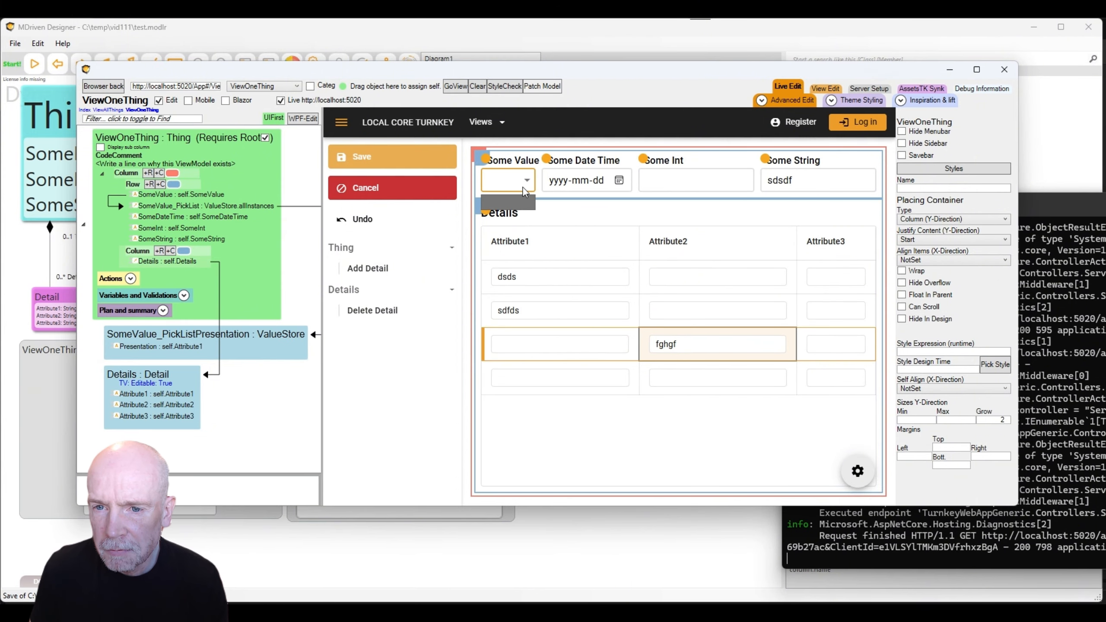
{"action": "left_click", "coordinate": [385, 159]}
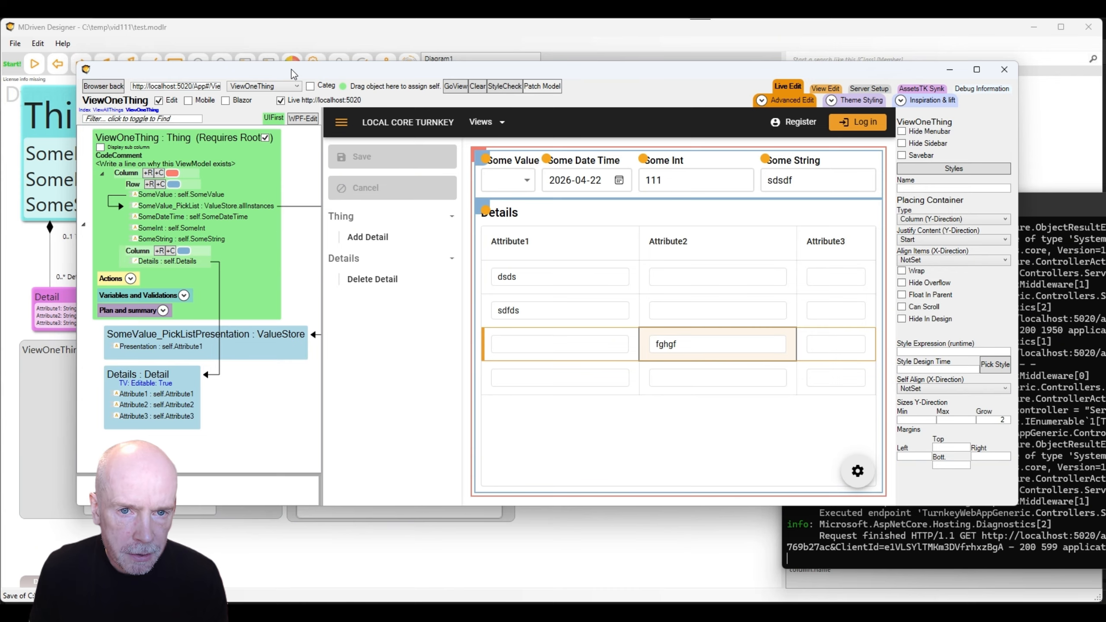
{"action": "left_click_drag", "start_coordinate": [291, 69], "coordinate": [259, 66]}
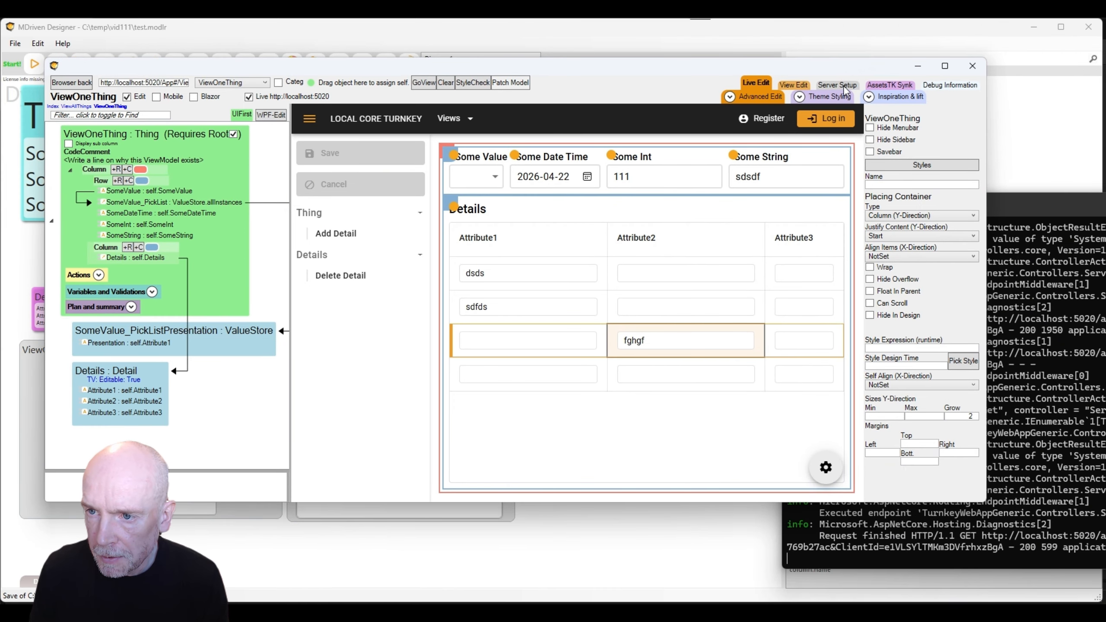
Look at the server setup settings, then go back to live editing ViewOneThing.
{"action": "left_click", "coordinate": [822, 86]}
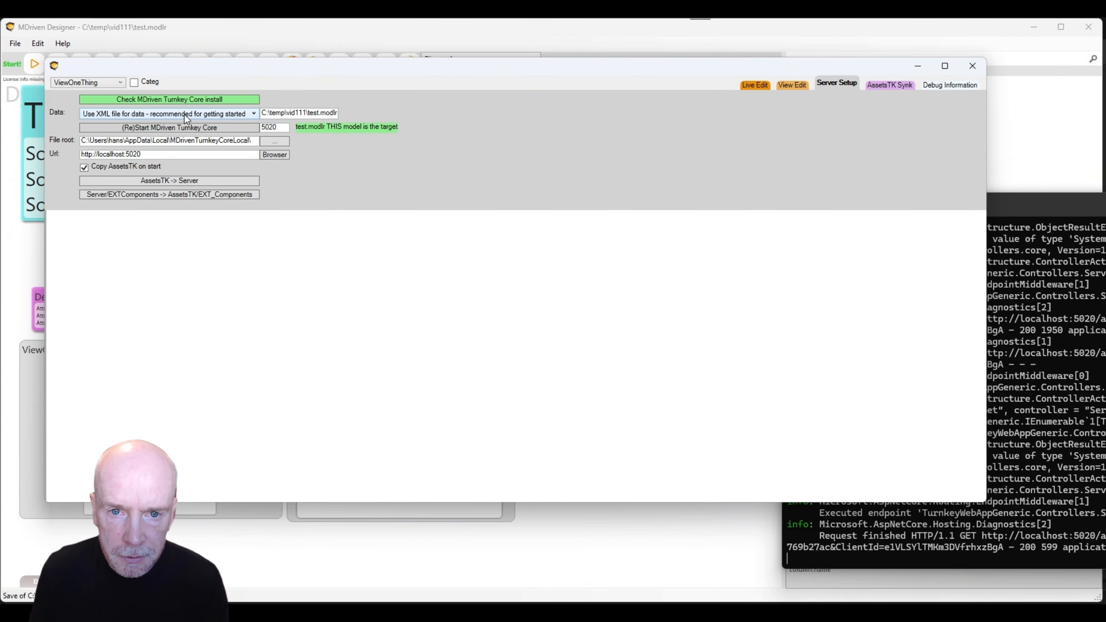
{"action": "left_click_drag", "start_coordinate": [567, 68], "coordinate": [634, 108]}
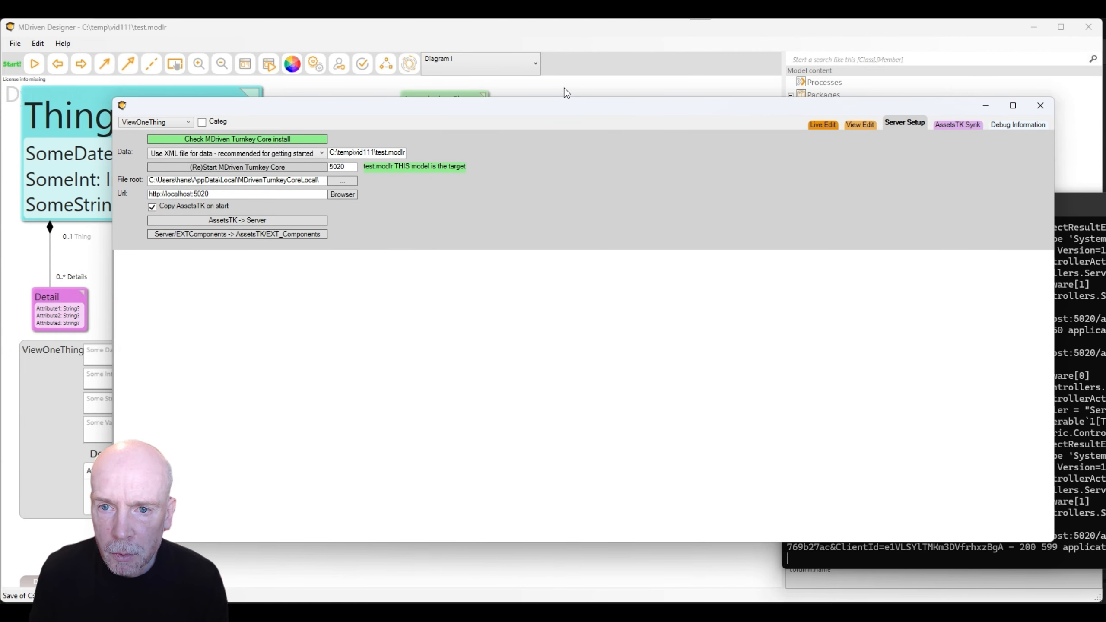
{"action": "left_click", "coordinate": [821, 126]}
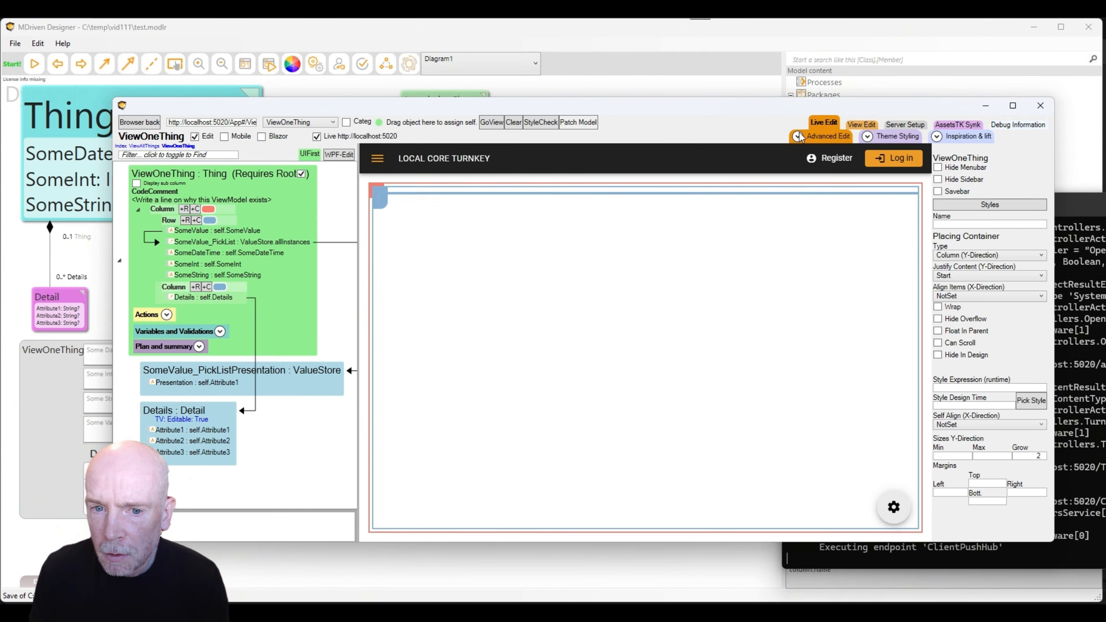
Add a NewColumn after SomeString with expression self.SomethingNew.
{"action": "right_click", "coordinate": [204, 276]}
{"action": "mouse_move", "coordinate": [264, 322]}
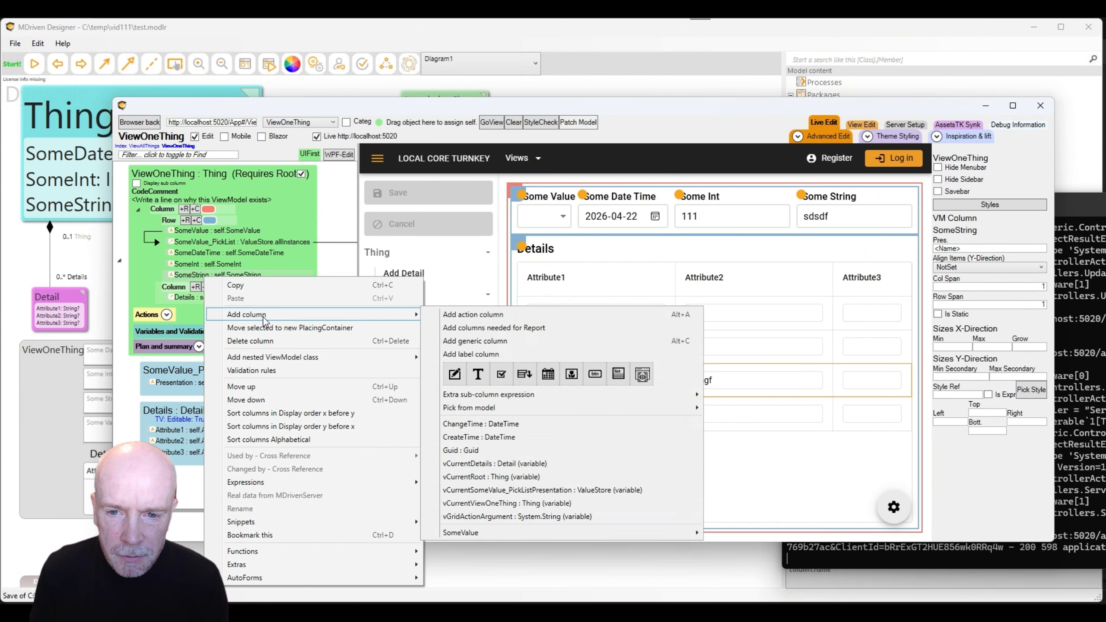
{"action": "left_click", "coordinate": [475, 341]}
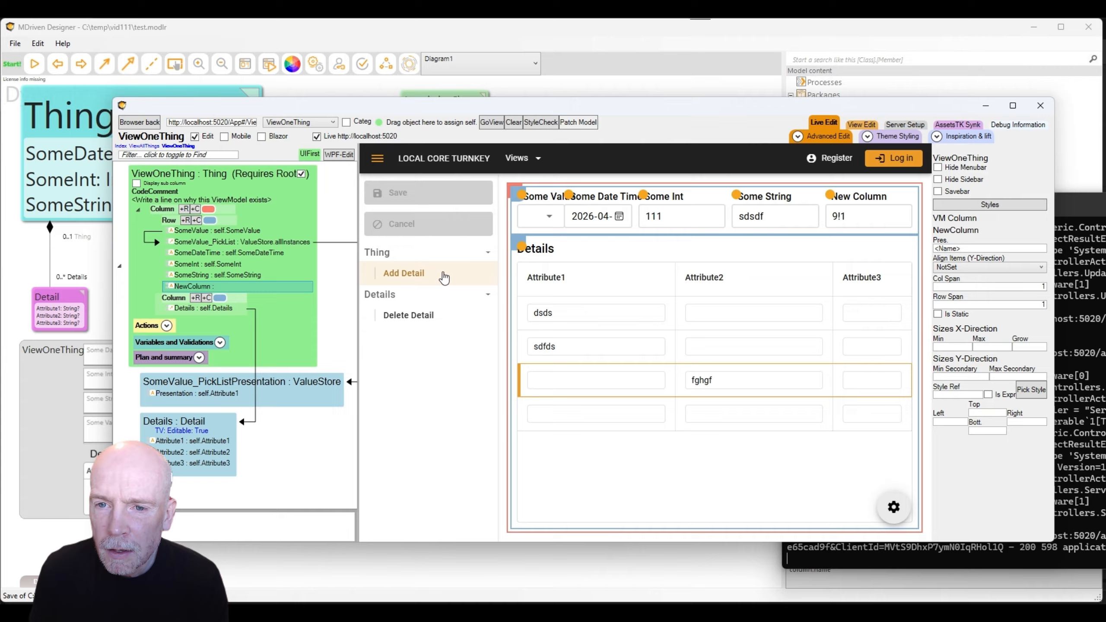
{"action": "left_click", "coordinate": [240, 287]}
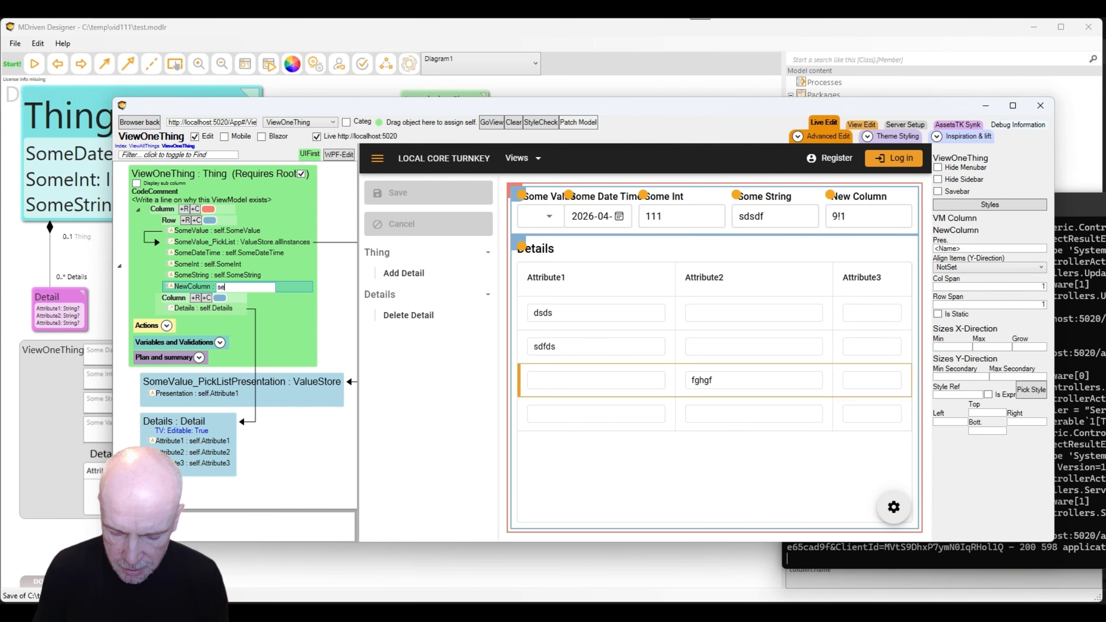
{"action": "type", "text": ".Something"}
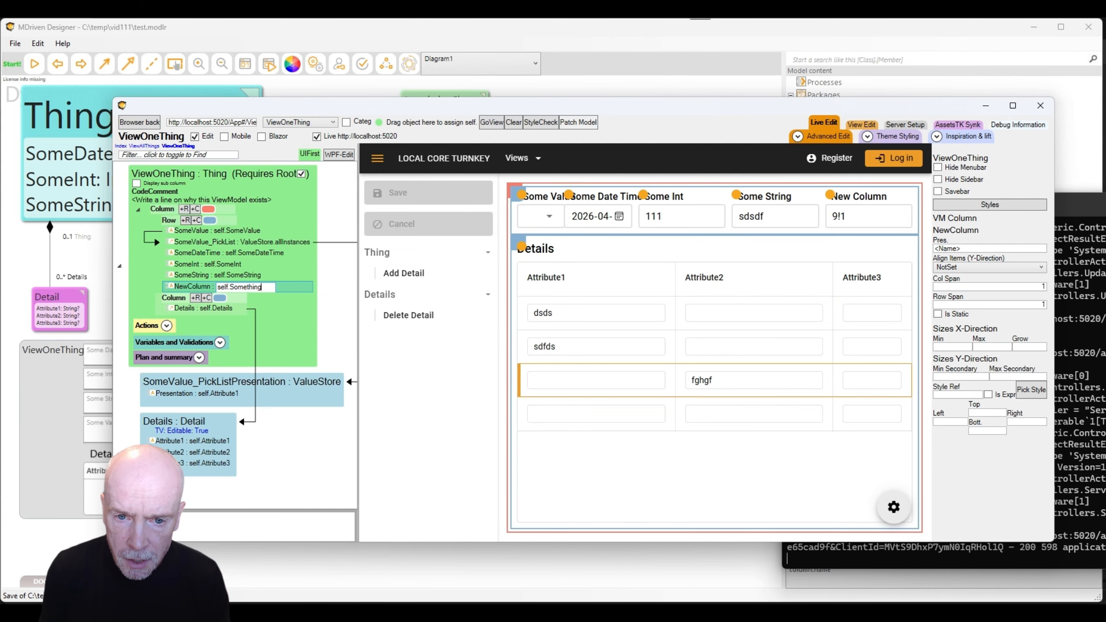
{"action": "type", "text": "New"}
{"action": "key", "text": "Return"}
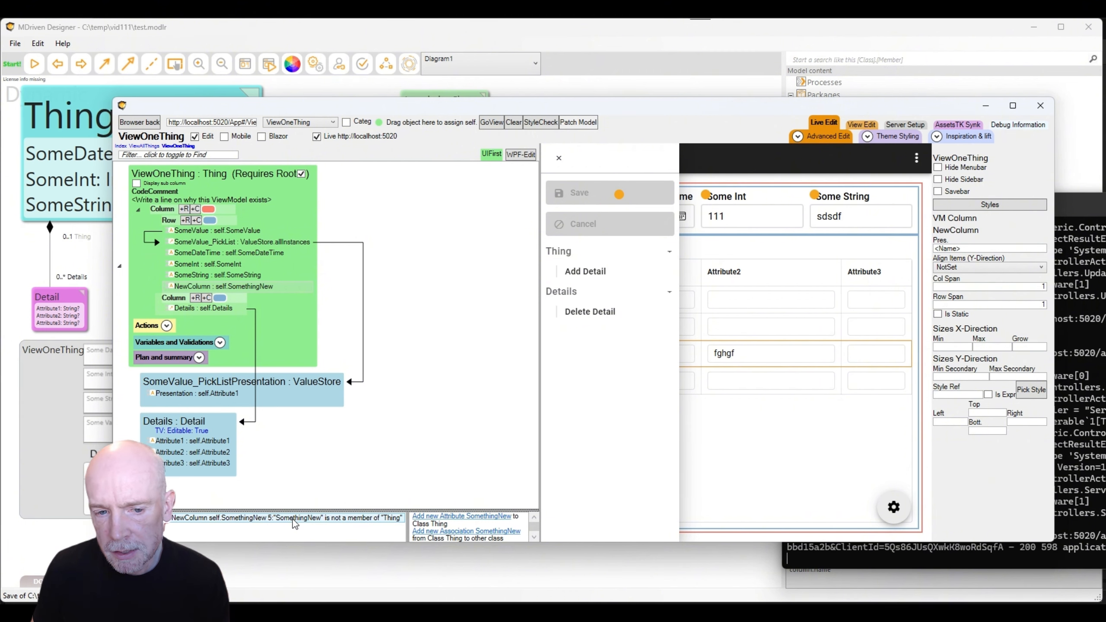
Create the missing SomethingNew string attribute on Thing.
{"action": "left_click", "coordinate": [484, 517]}
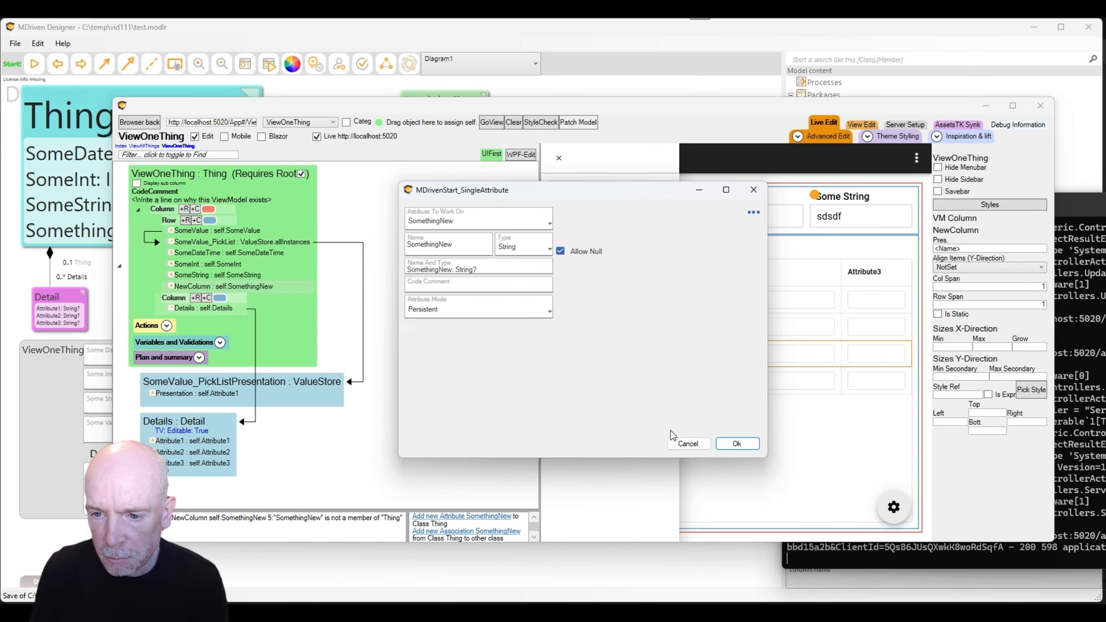
{"action": "left_click", "coordinate": [736, 443]}
{"action": "left_click", "coordinate": [203, 287]}
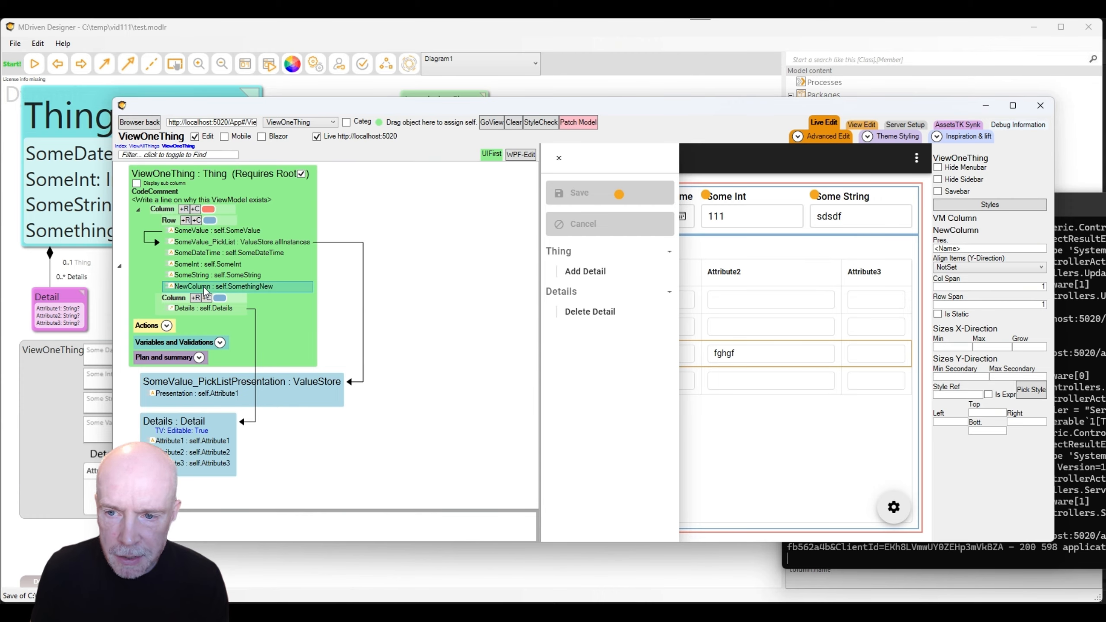
{"action": "left_click", "coordinate": [558, 158]}
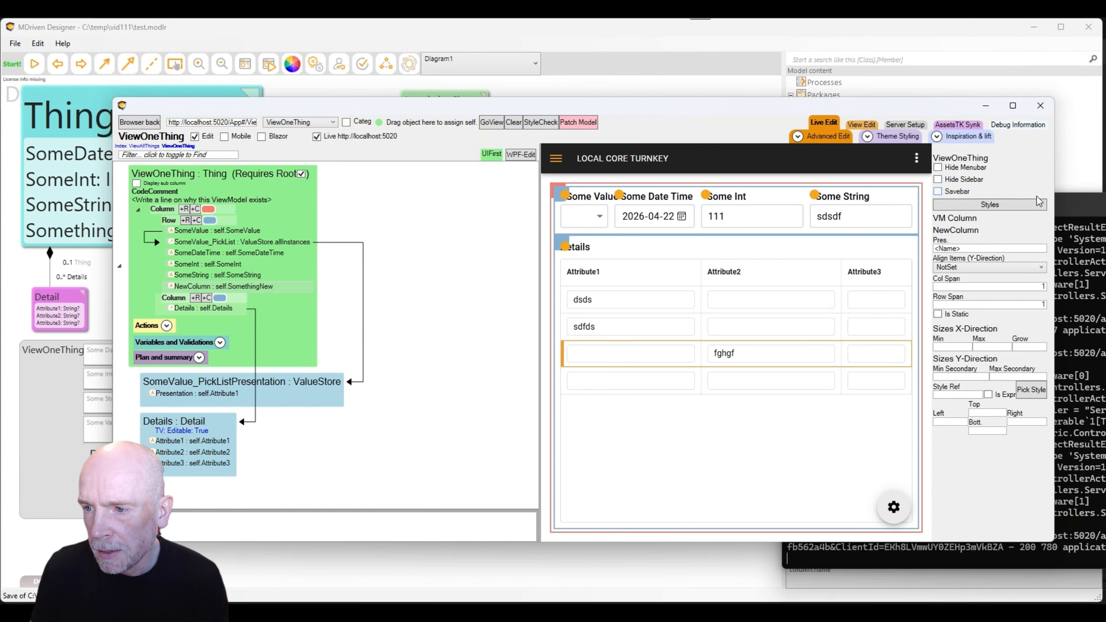
Widen the live-edit window so the preview shows the whole ViewOneThing form.
{"action": "left_click_drag", "start_coordinate": [1056, 160], "coordinate": [1104, 161]}
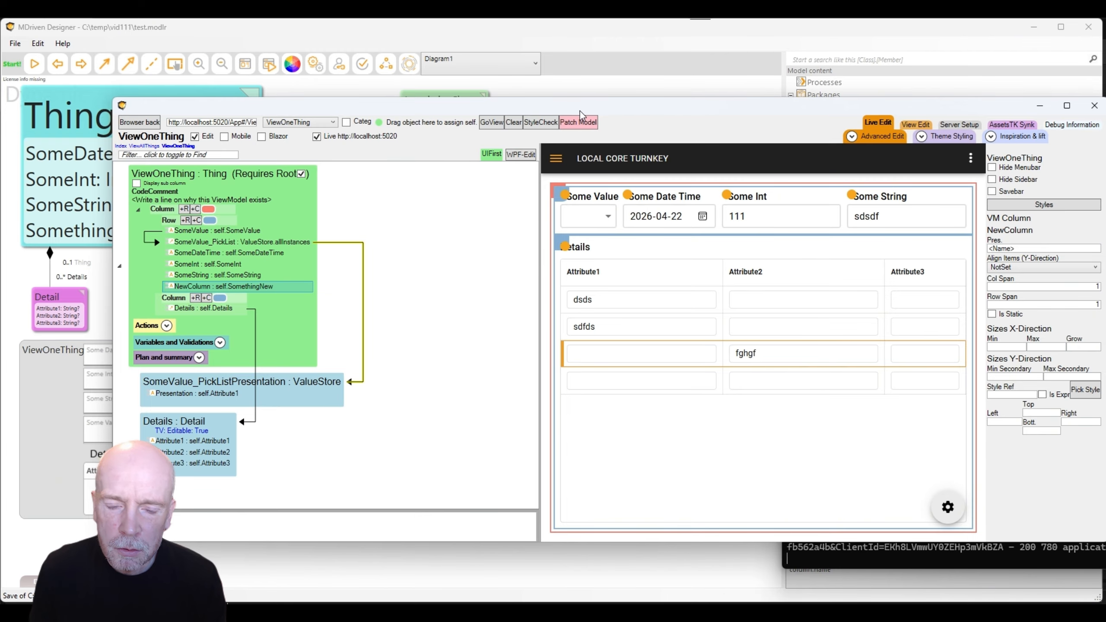
{"action": "left_click", "coordinate": [15, 44]}
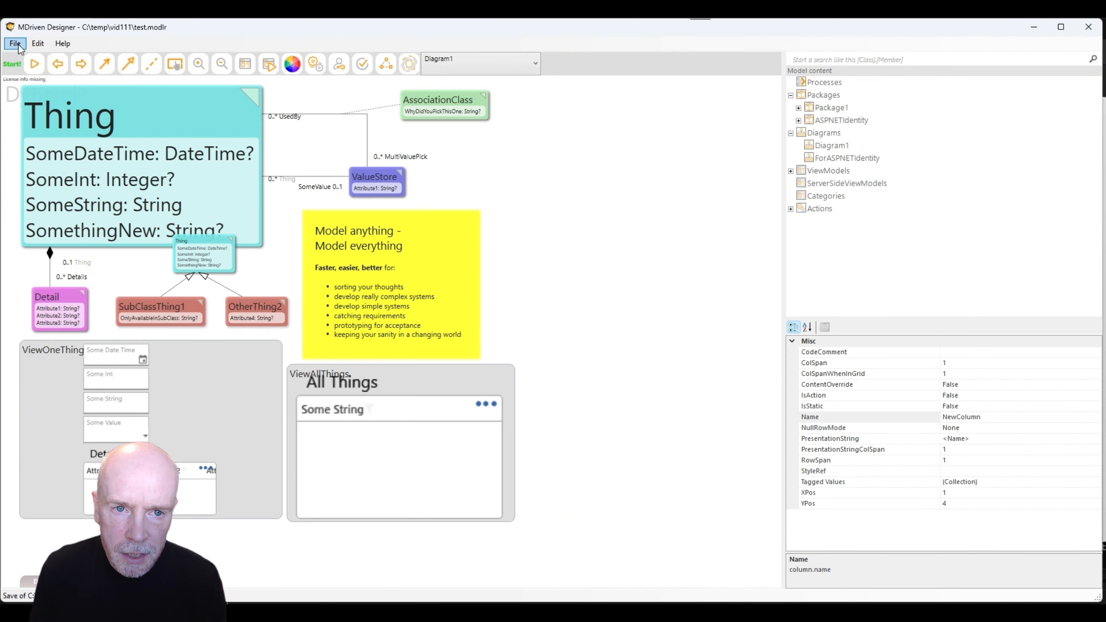
{"action": "left_click", "coordinate": [15, 44]}
{"action": "key", "text": "alt+Tab"}
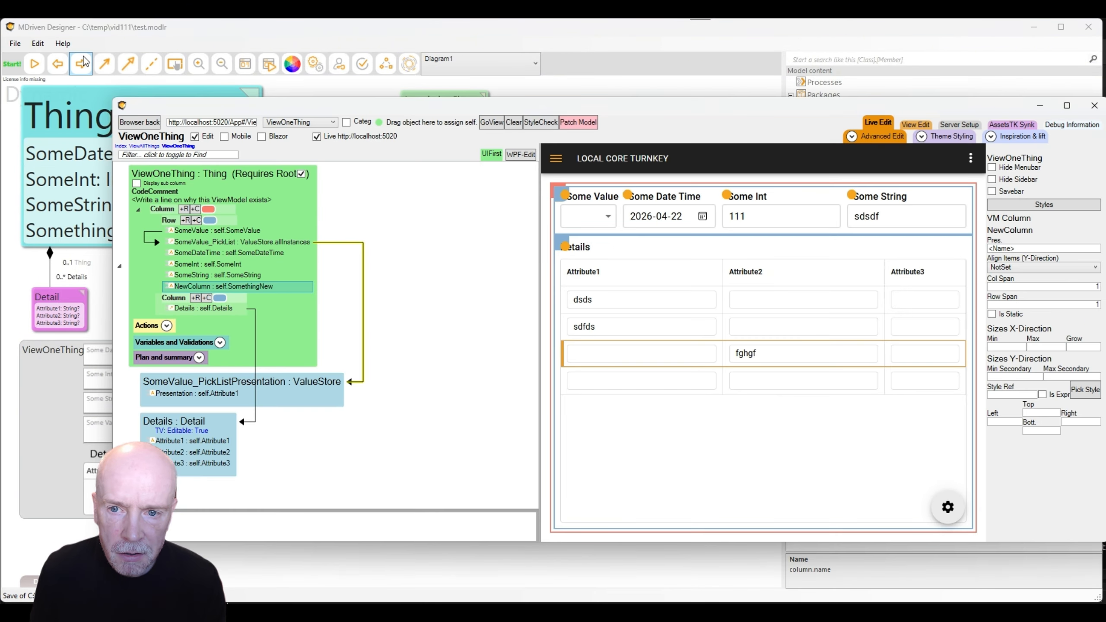
Patch the model into the running app and check the empty New Column field on ViewOneThing.
{"action": "left_click", "coordinate": [585, 124]}
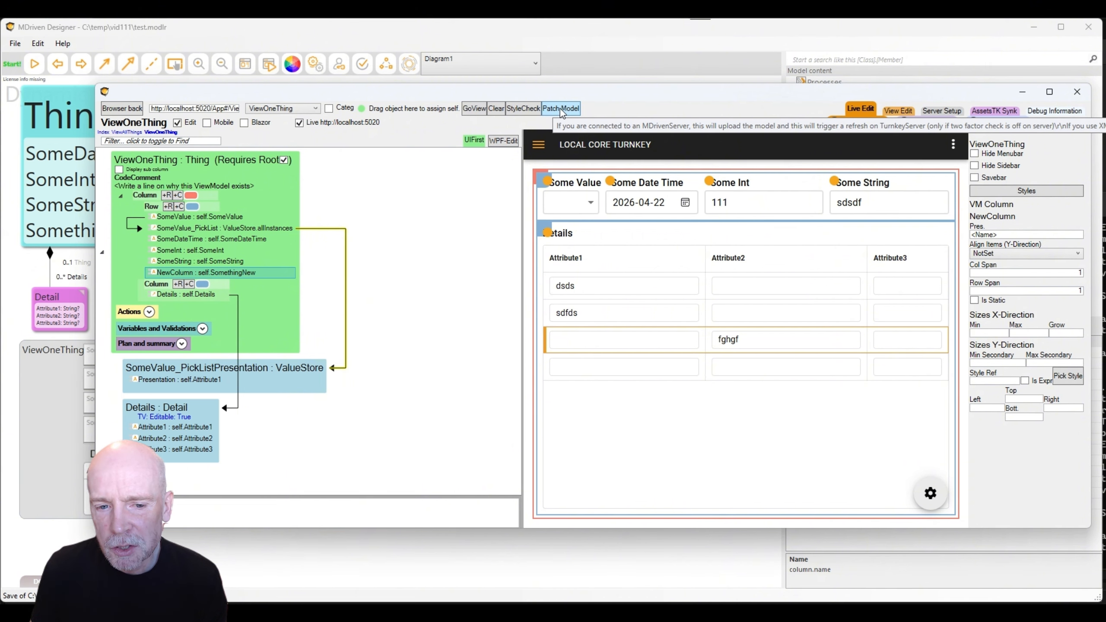
{"action": "left_click", "coordinate": [560, 109]}
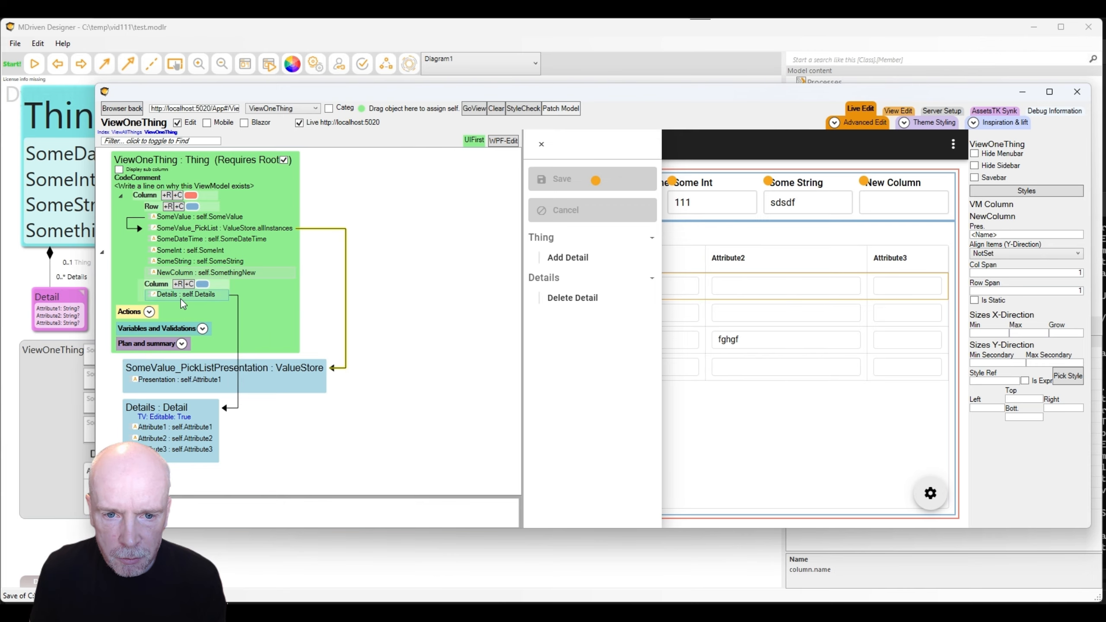
{"action": "left_click", "coordinate": [903, 197]}
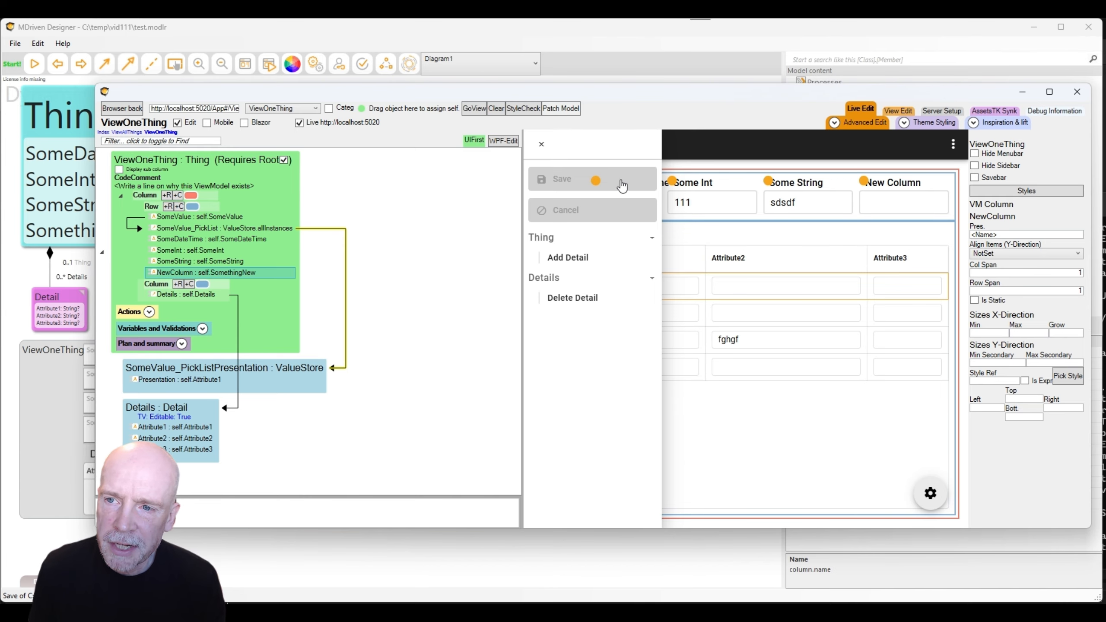
{"action": "left_click_drag", "start_coordinate": [686, 92], "coordinate": [639, 86]}
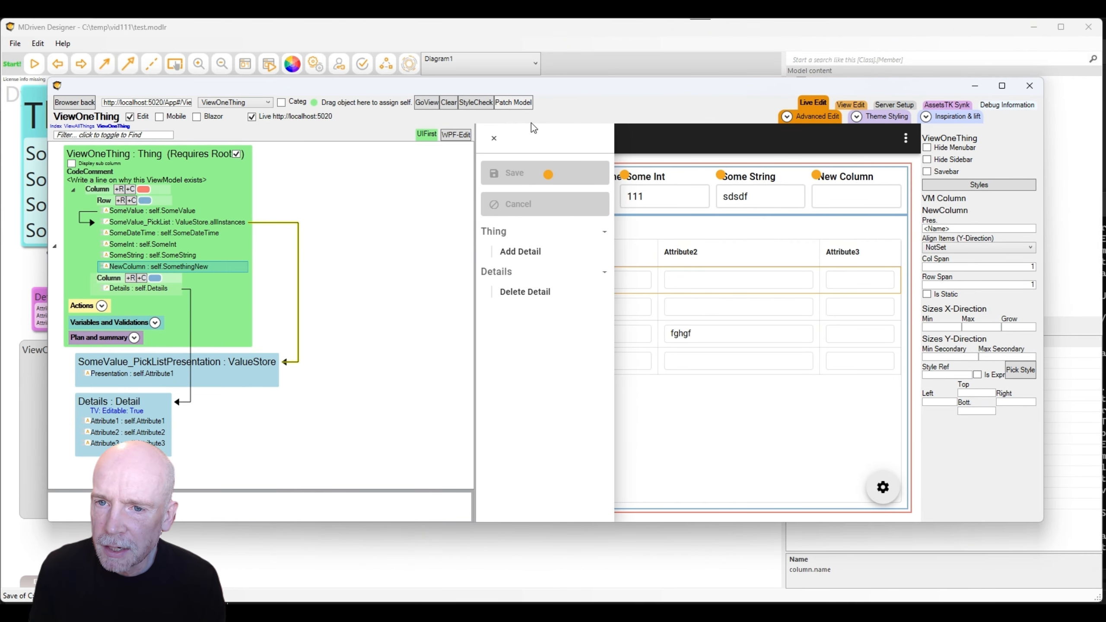
{"action": "left_click", "coordinate": [495, 140]}
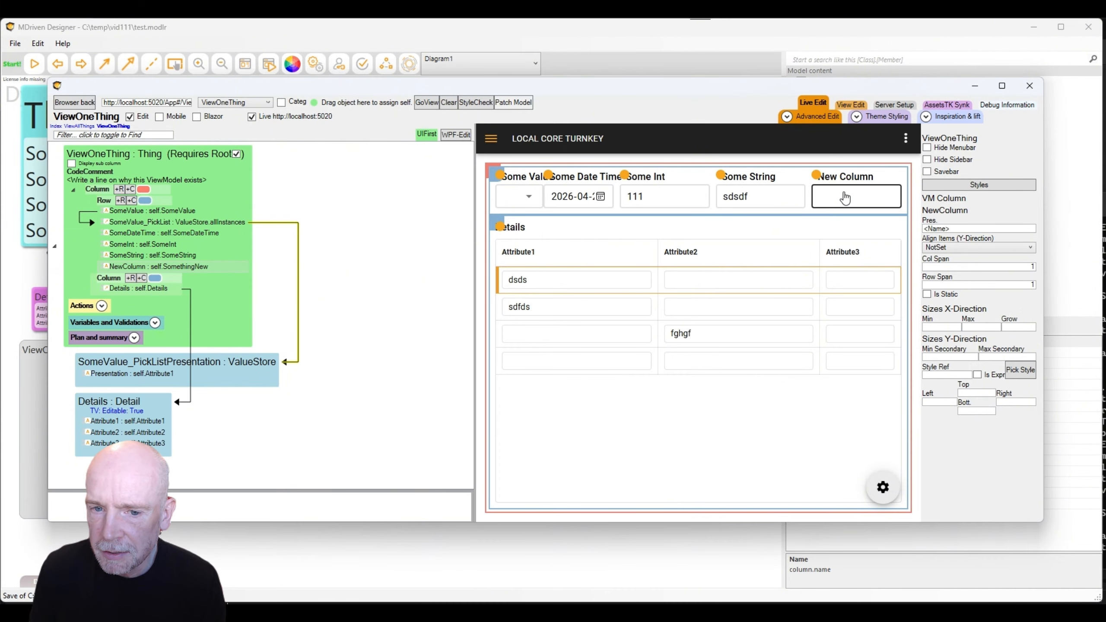
Rename Thing's SomethingNew attribute to SomethingNewx.
{"action": "left_click", "coordinate": [18, 264]}
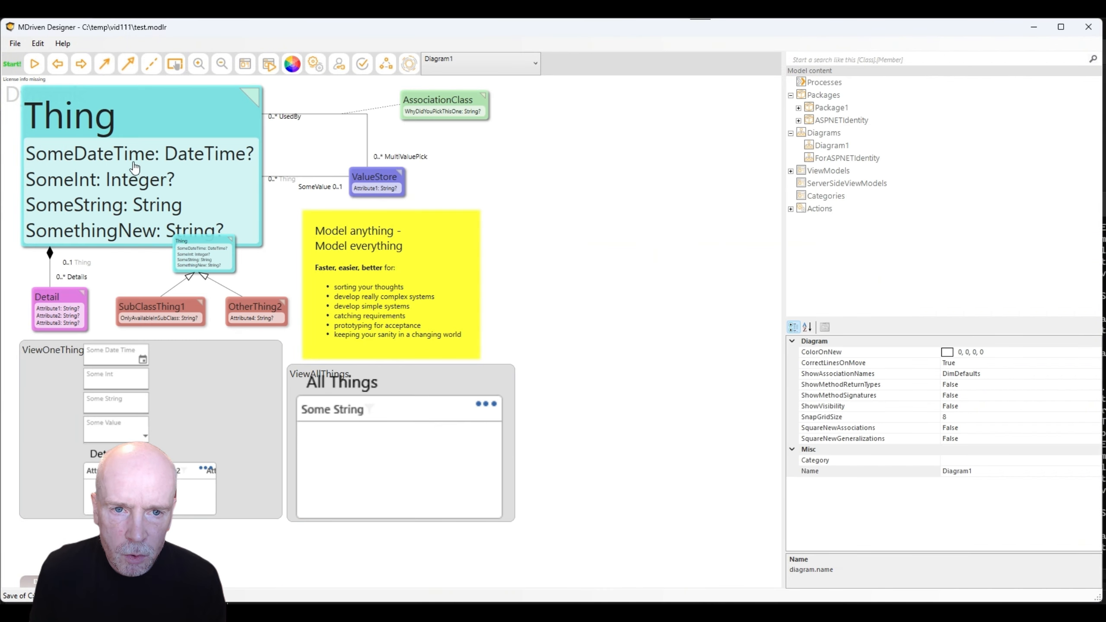
{"action": "double_click", "coordinate": [152, 96]}
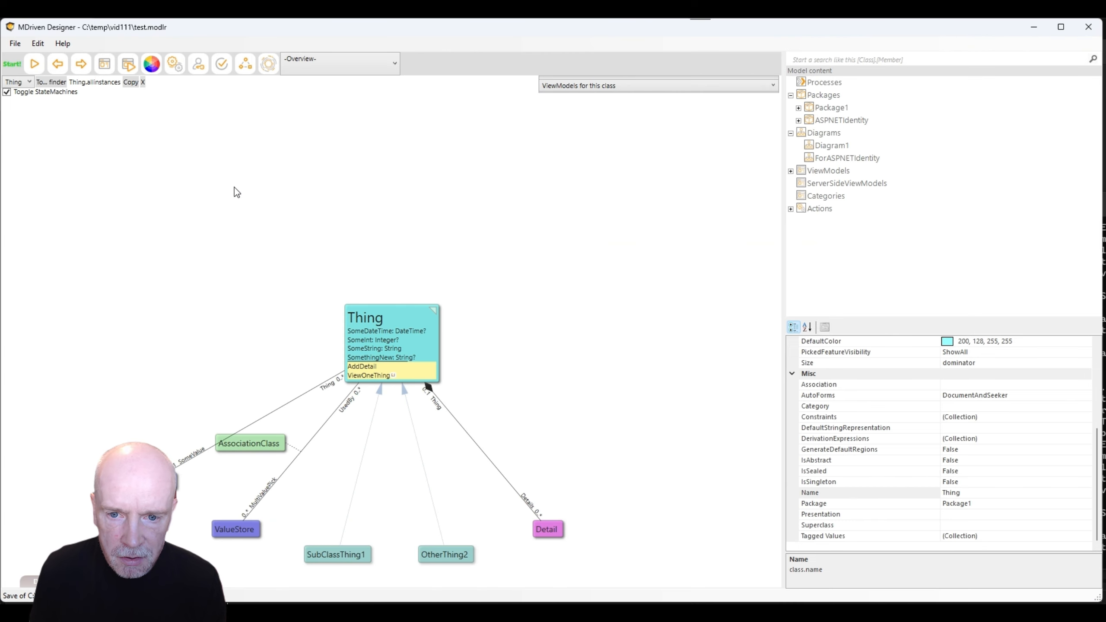
{"action": "left_click", "coordinate": [368, 358]}
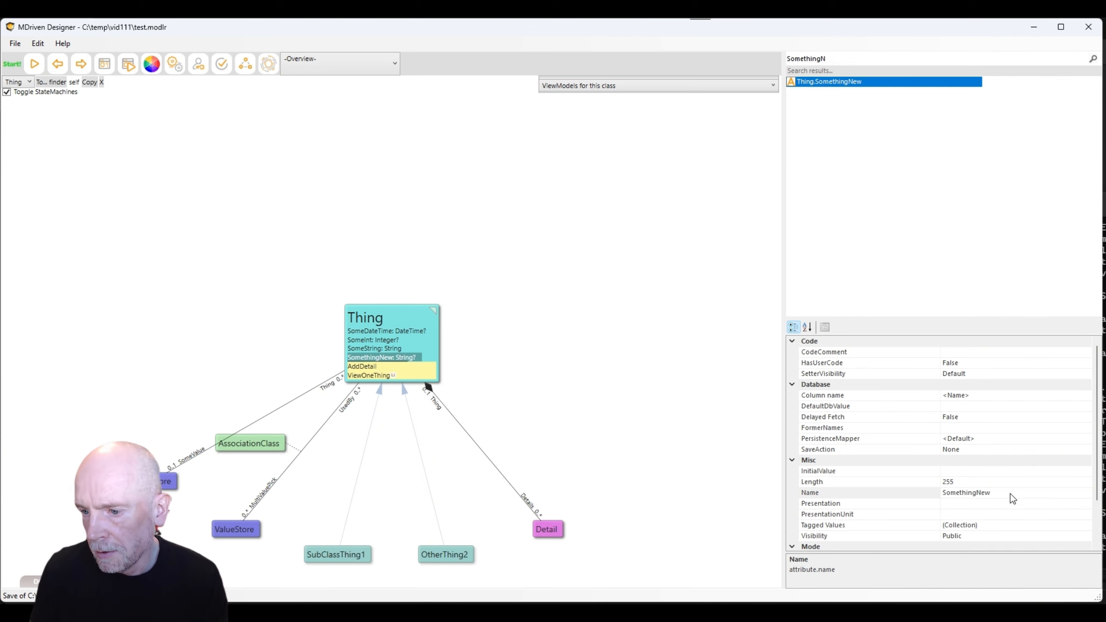
{"action": "left_click", "coordinate": [1010, 494]}
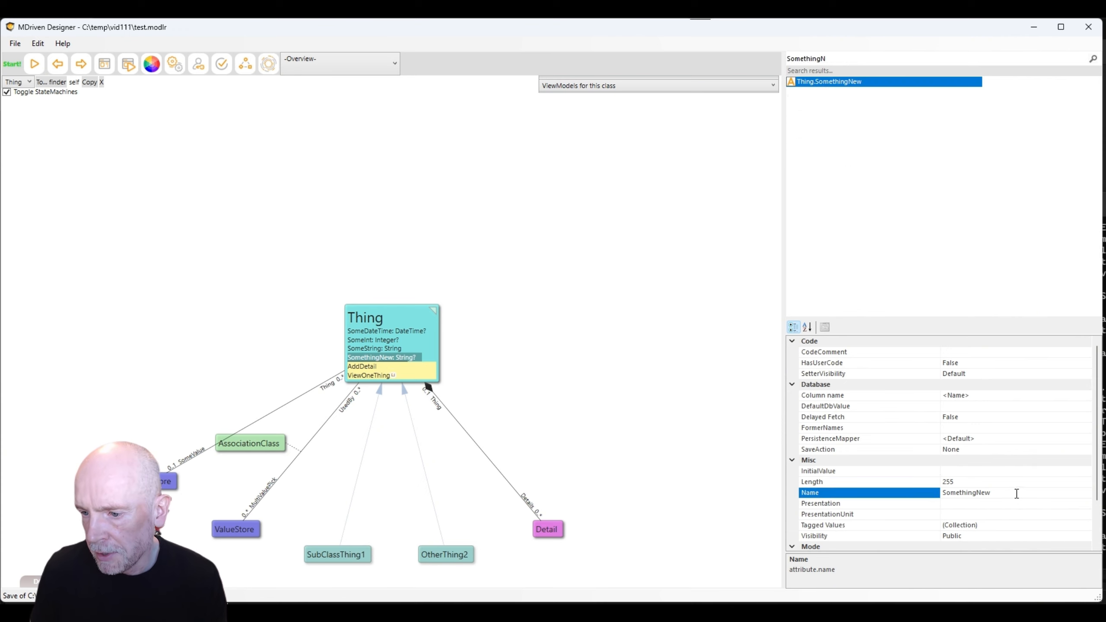
{"action": "type", "text": "x"}
{"action": "key", "text": "Return"}
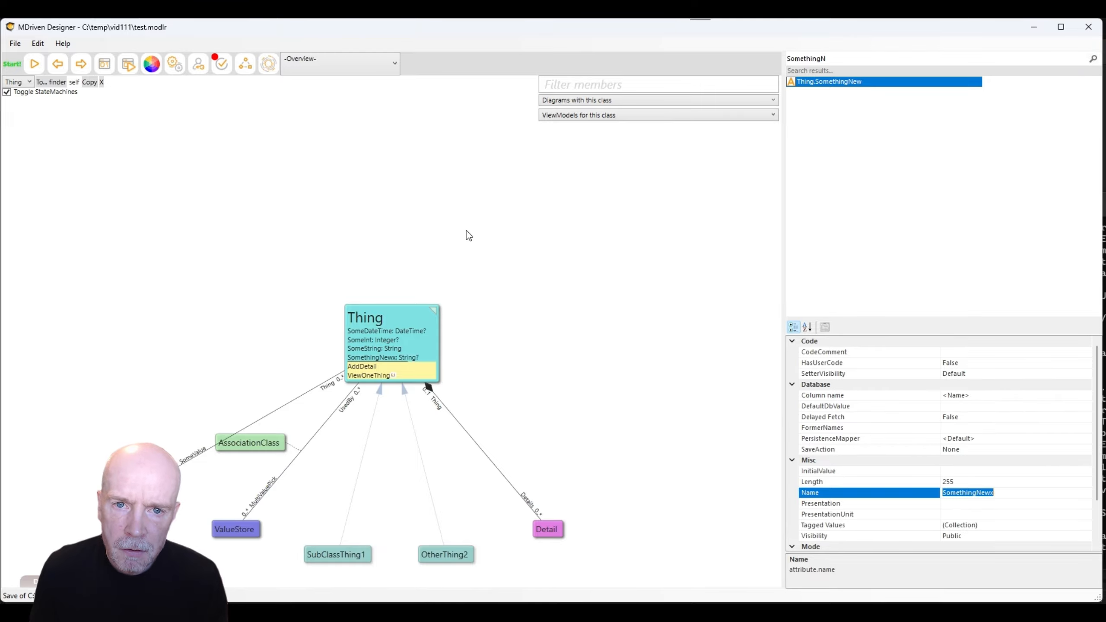
Follow the model error to ViewOneThing's now-invalid NewColumn and return to live editing.
{"action": "left_click", "coordinate": [222, 63]}
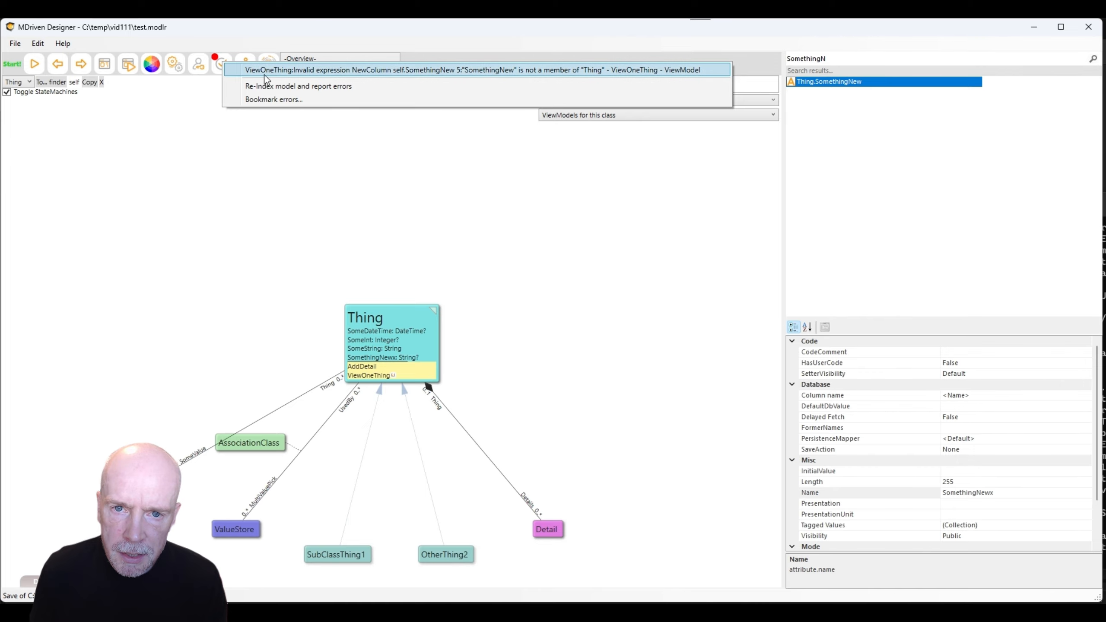
{"action": "left_click", "coordinate": [275, 70]}
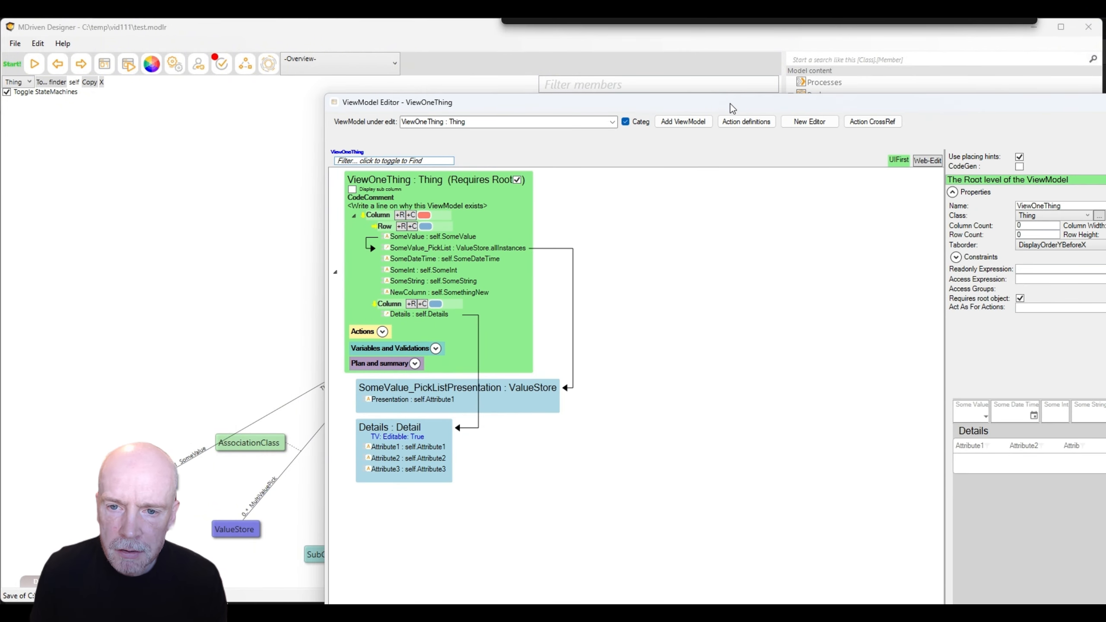
{"action": "left_click_drag", "start_coordinate": [732, 109], "coordinate": [732, 19]}
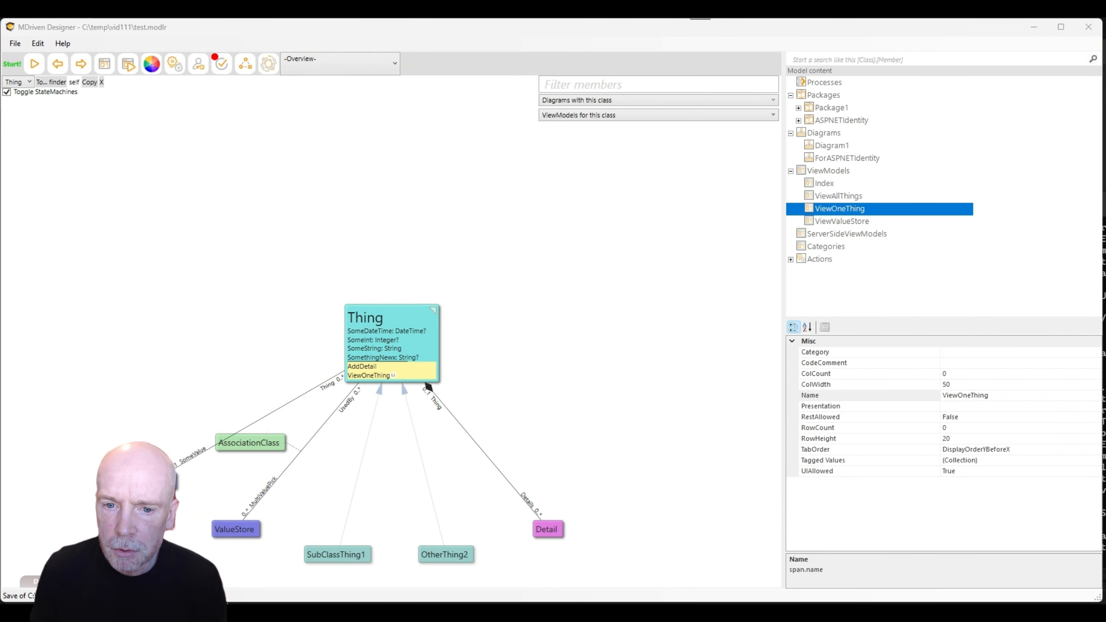
{"action": "key", "text": "alt+Tab"}
{"action": "key", "text": "alt+Tab"}
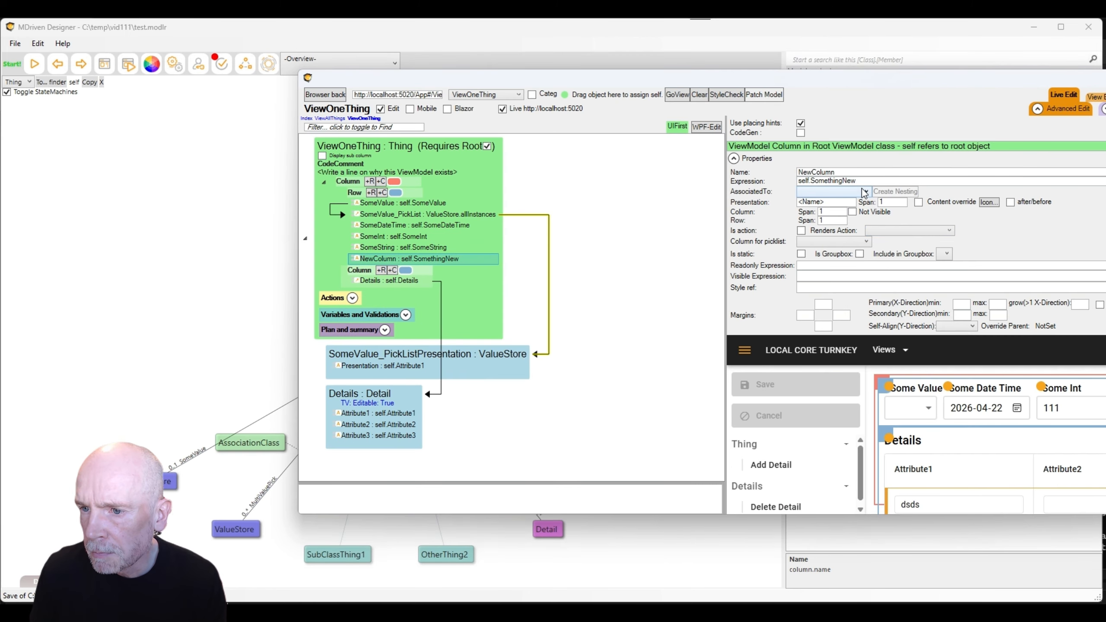
Change NewColumn's expression to self.SomethingNewx and apply it.
{"action": "left_click", "coordinate": [856, 180]}
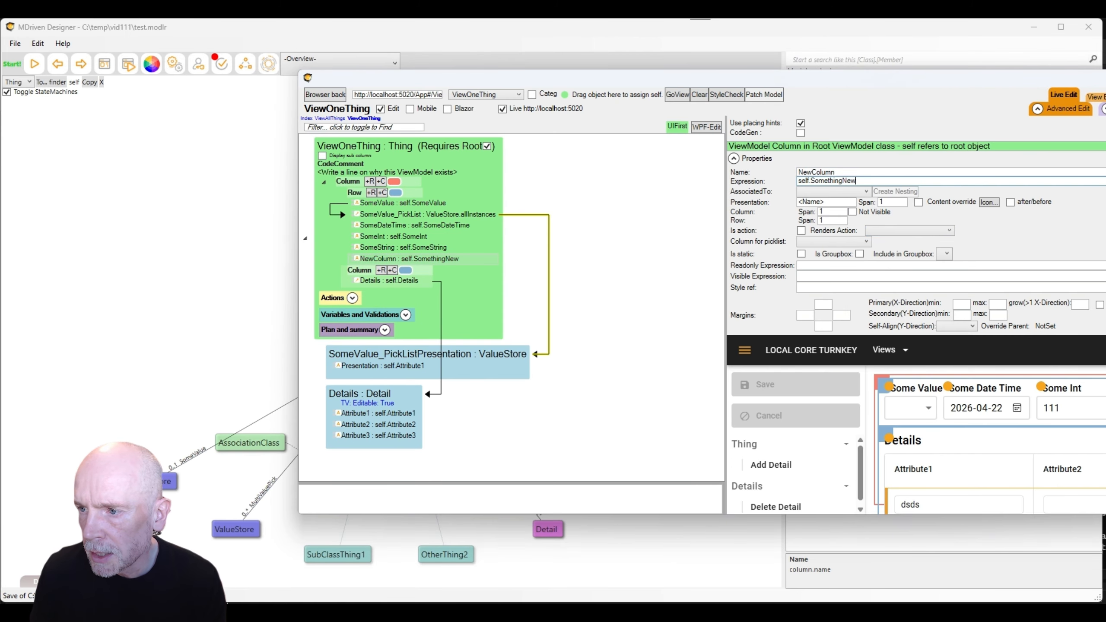
{"action": "double_click", "coordinate": [856, 181]}
{"action": "left_click_drag", "start_coordinate": [575, 106], "coordinate": [579, 114]}
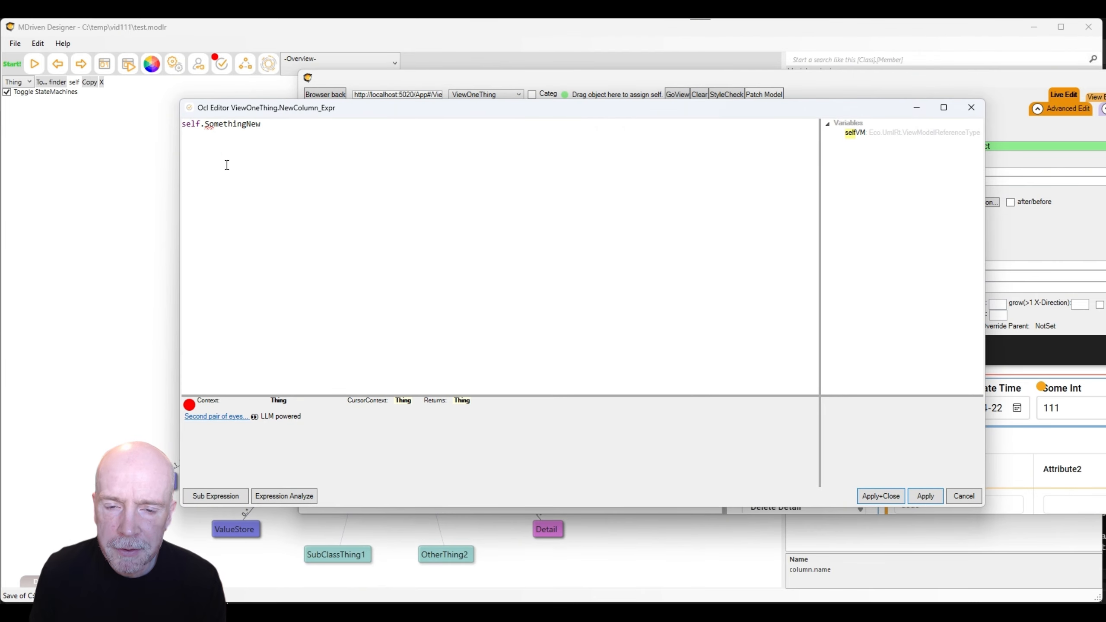
{"action": "left_click", "coordinate": [275, 129]}
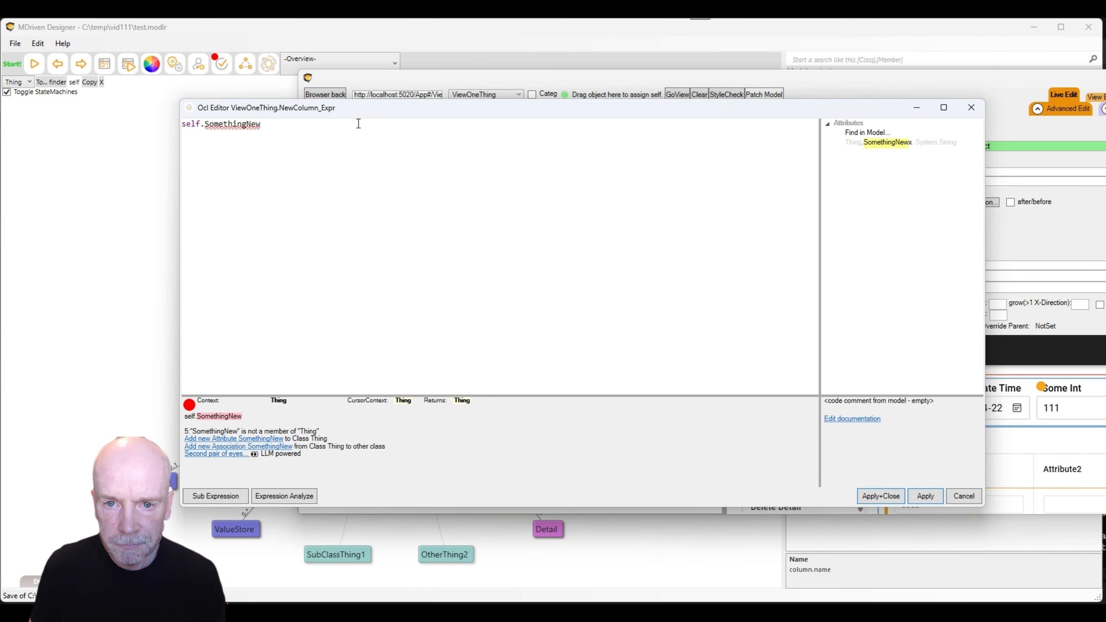
{"action": "left_click_drag", "start_coordinate": [372, 108], "coordinate": [393, 104]}
{"action": "double_click", "coordinate": [915, 140]}
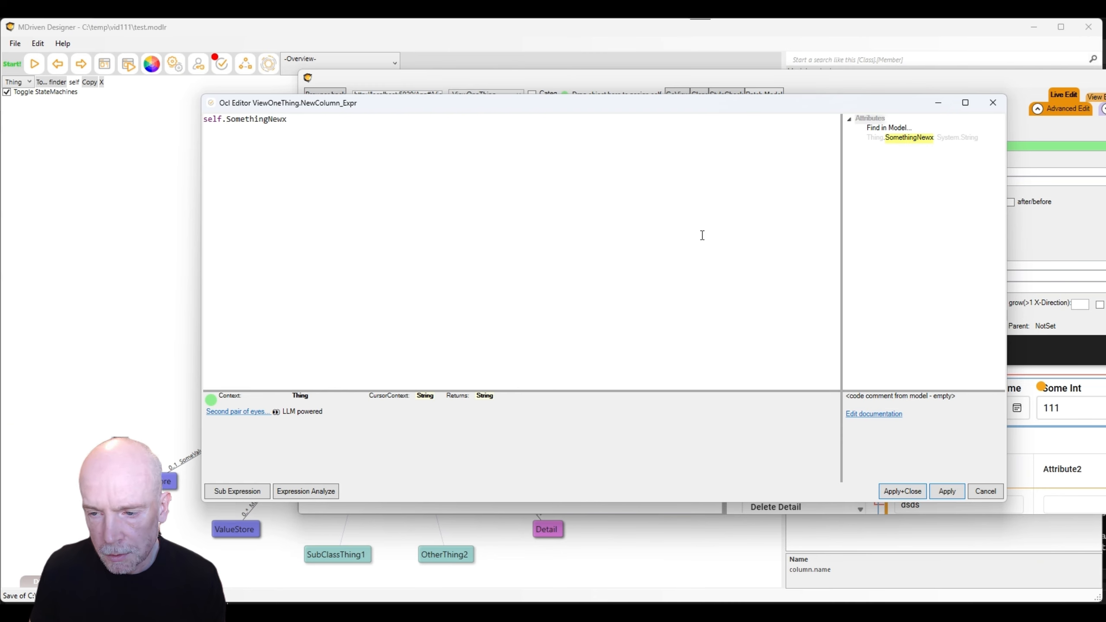
{"action": "left_click", "coordinate": [949, 491]}
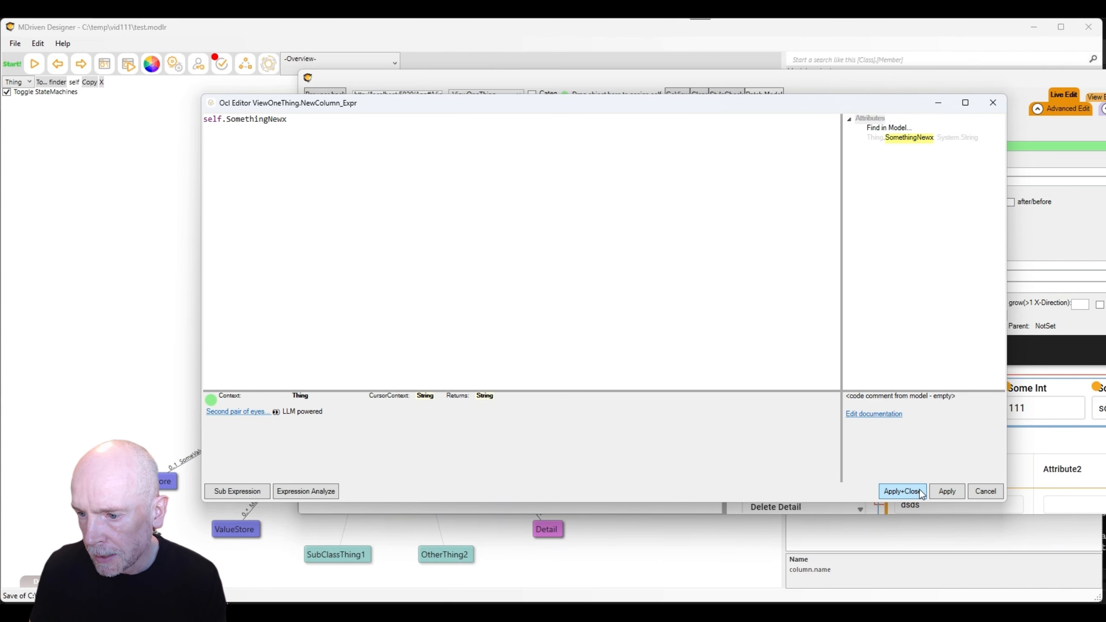
{"action": "left_click", "coordinate": [902, 491]}
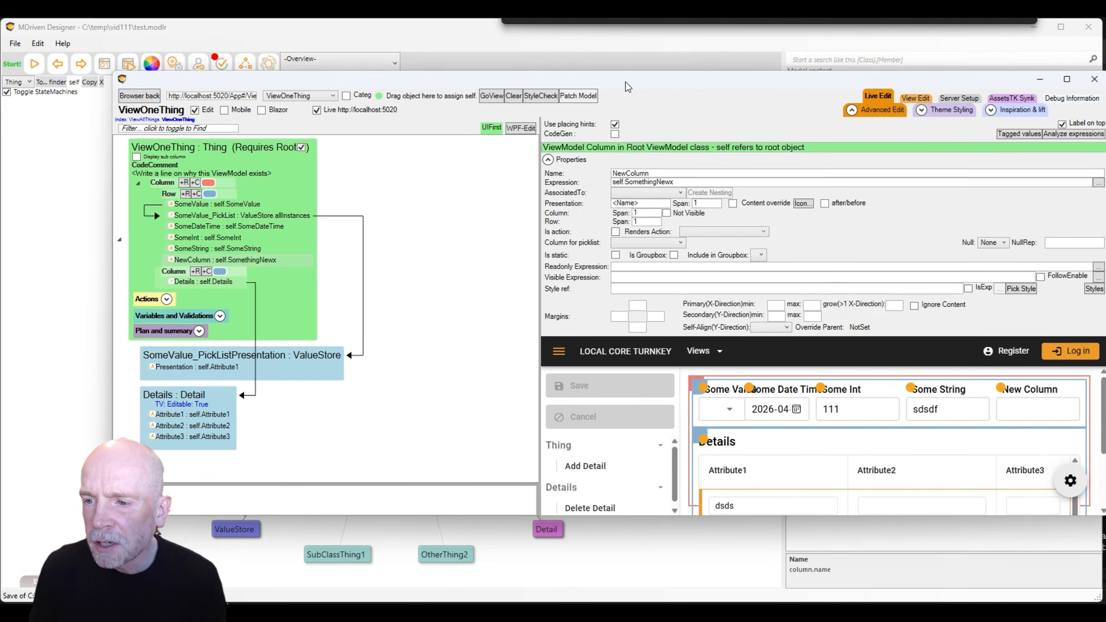
{"action": "left_click_drag", "start_coordinate": [626, 82], "coordinate": [569, 69]}
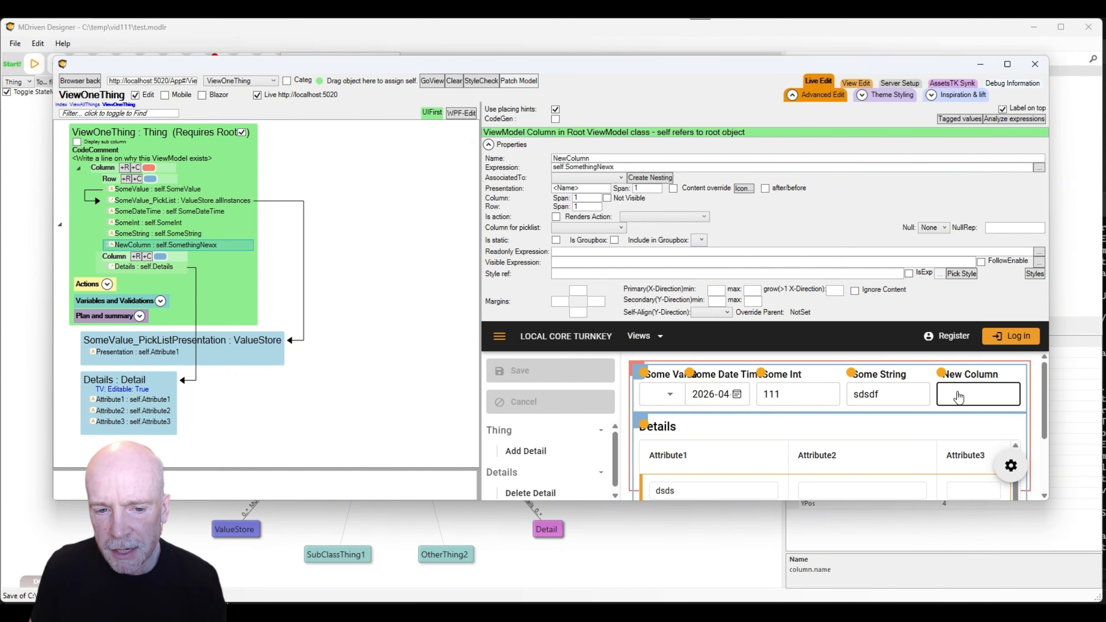
Rename the Thing attribute SomethingNewx to SomethingNewxxx.
{"action": "left_click", "coordinate": [640, 521]}
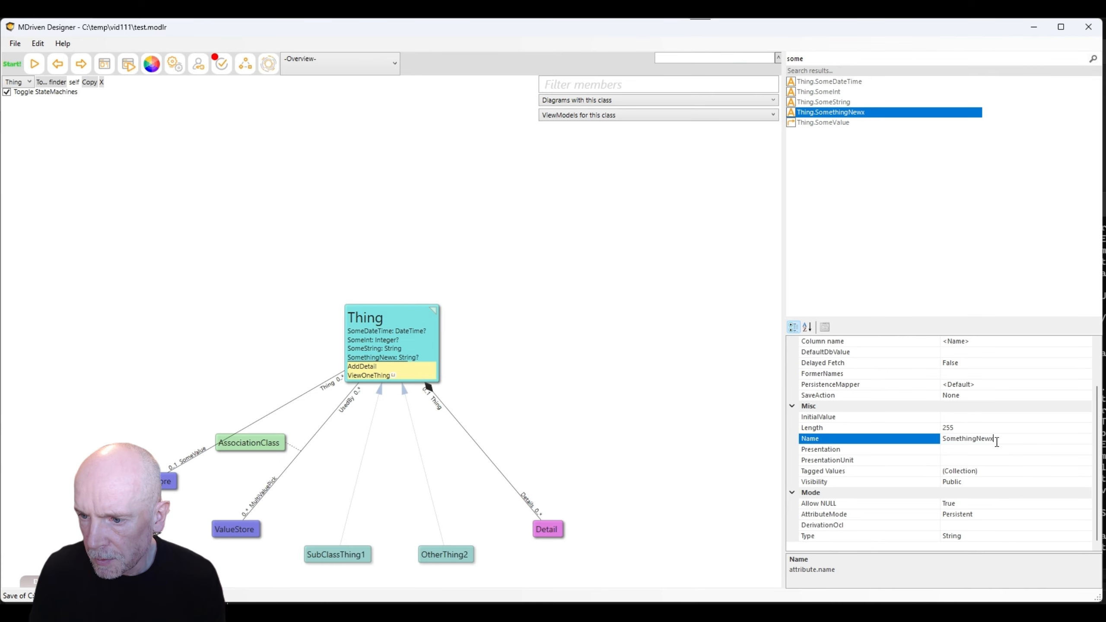
{"action": "left_click_drag", "start_coordinate": [996, 439], "coordinate": [780, 438]}
{"action": "type", "text": "SomethingNewxxx"}
{"action": "key", "text": "Return"}
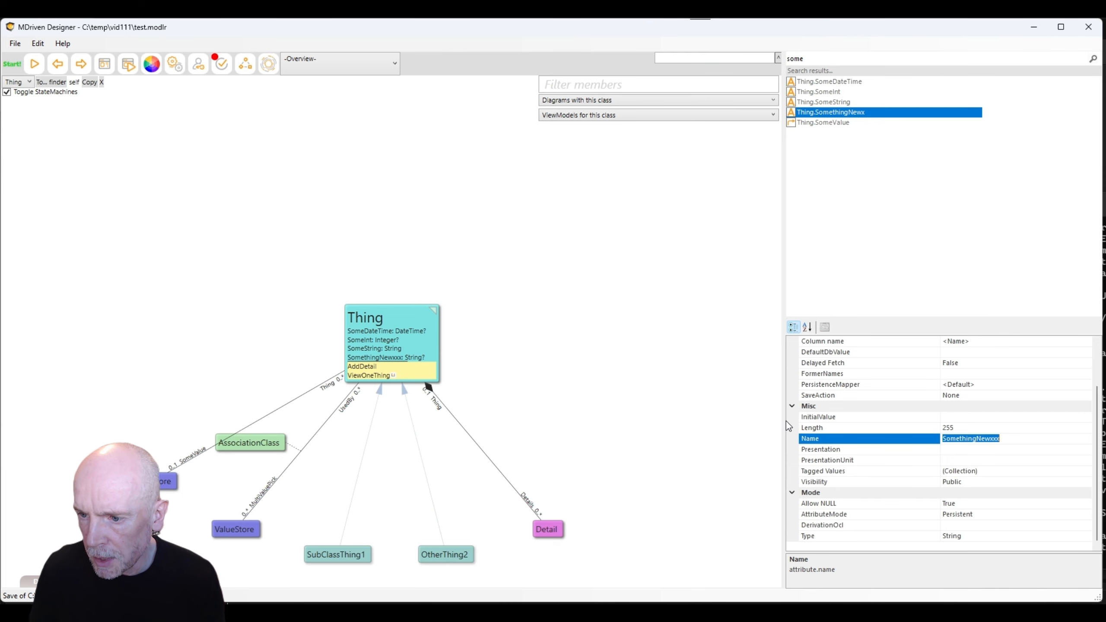
Check the live ViewOneThing preview, then bring the server console to screen centre.
{"action": "key", "text": "alt+Tab"}
{"action": "left_click", "coordinate": [926, 395]}
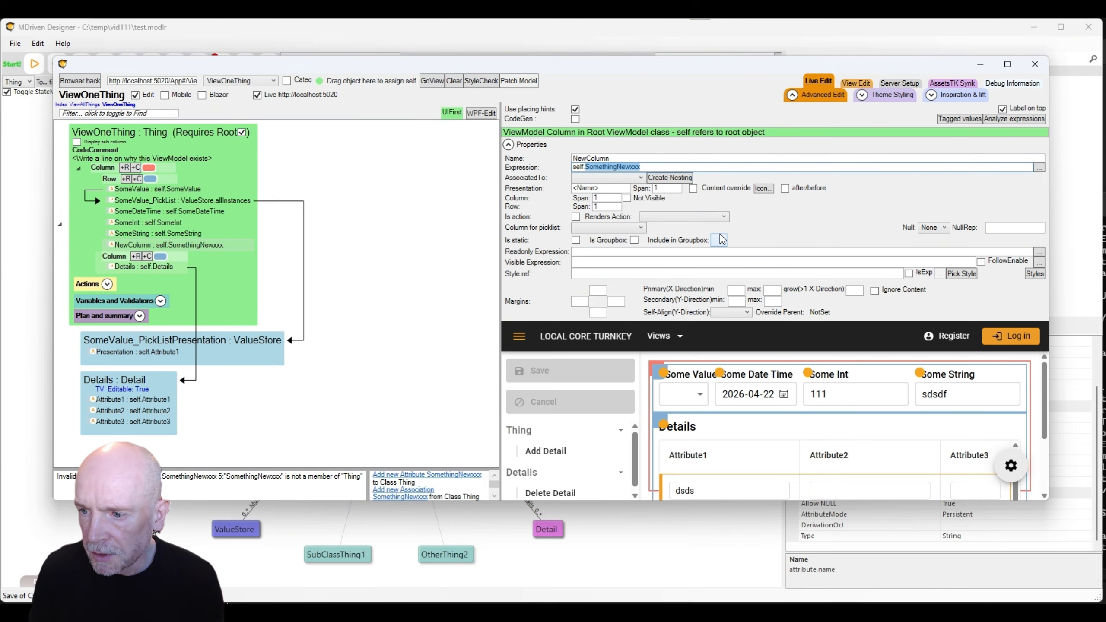
{"action": "key", "text": "alt+Tab"}
{"action": "key", "text": "Tab"}
{"action": "key", "text": "Tab"}
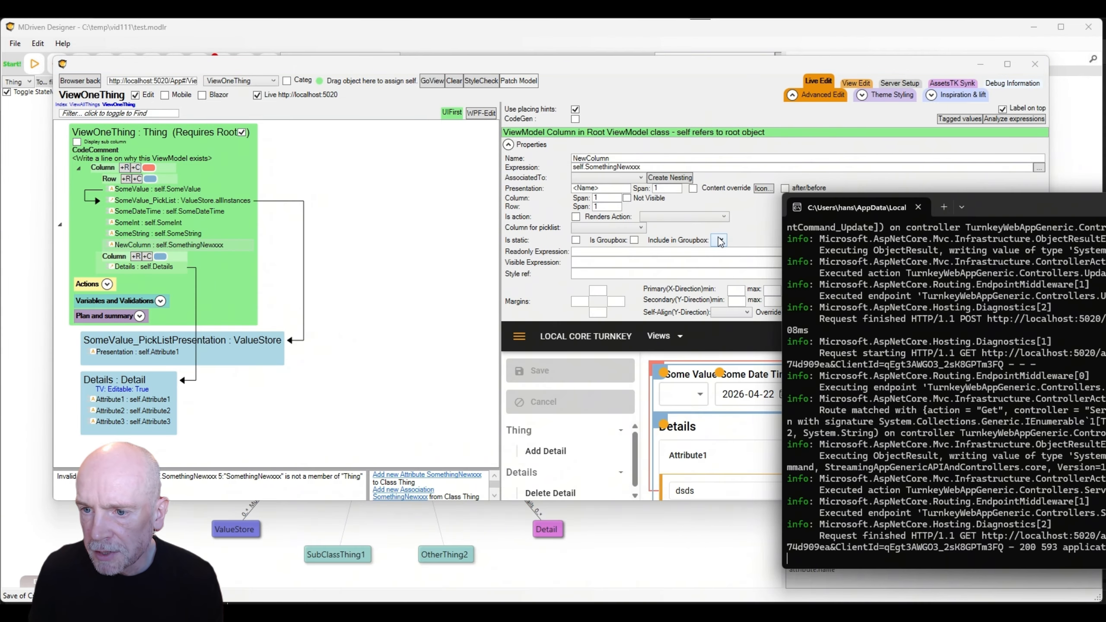
{"action": "left_click_drag", "start_coordinate": [1002, 209], "coordinate": [939, 265]}
Patch the running app with the renamed-attribute model changes.
{"action": "left_click", "coordinate": [717, 85]}
{"action": "left_click", "coordinate": [793, 94]}
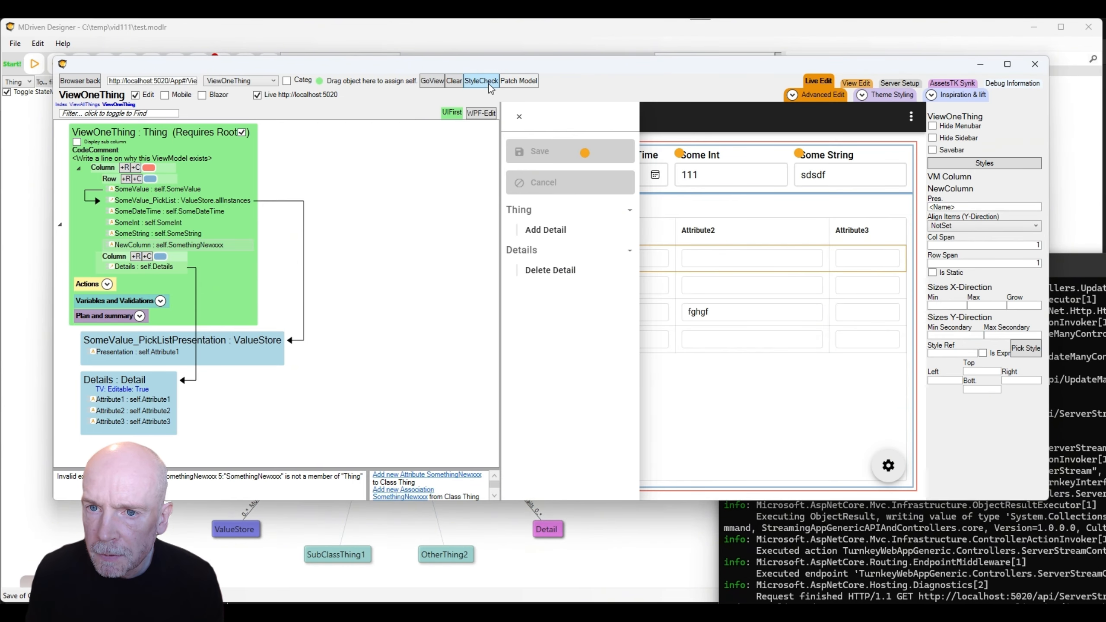
{"action": "left_click", "coordinate": [522, 81]}
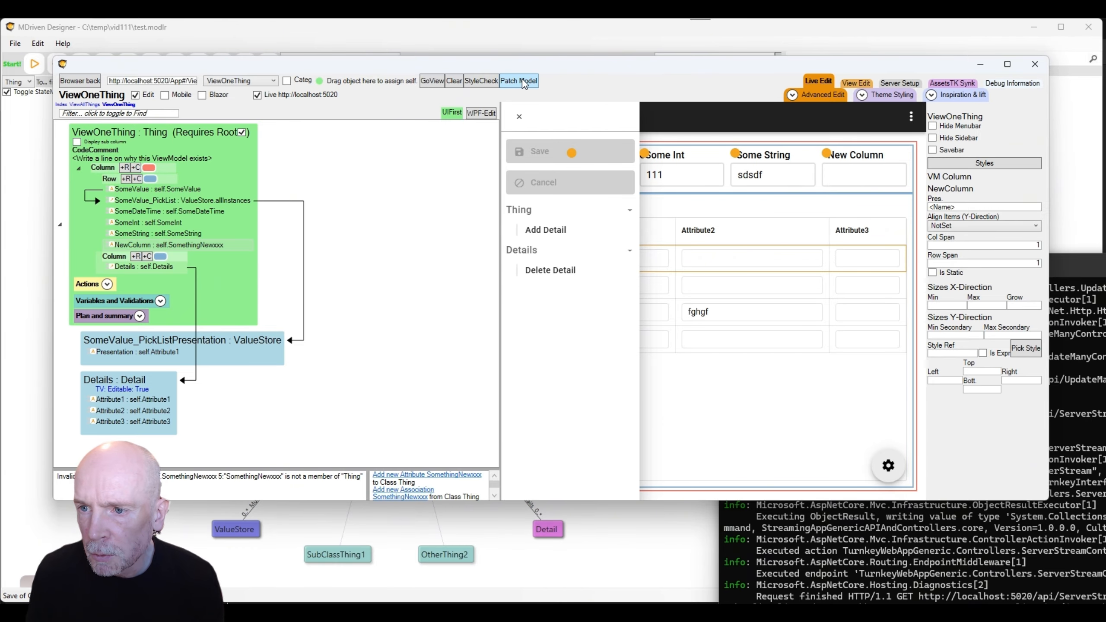
Enter 'dsf' in the restored New Column field and save it.
{"action": "left_click", "coordinate": [861, 176]}
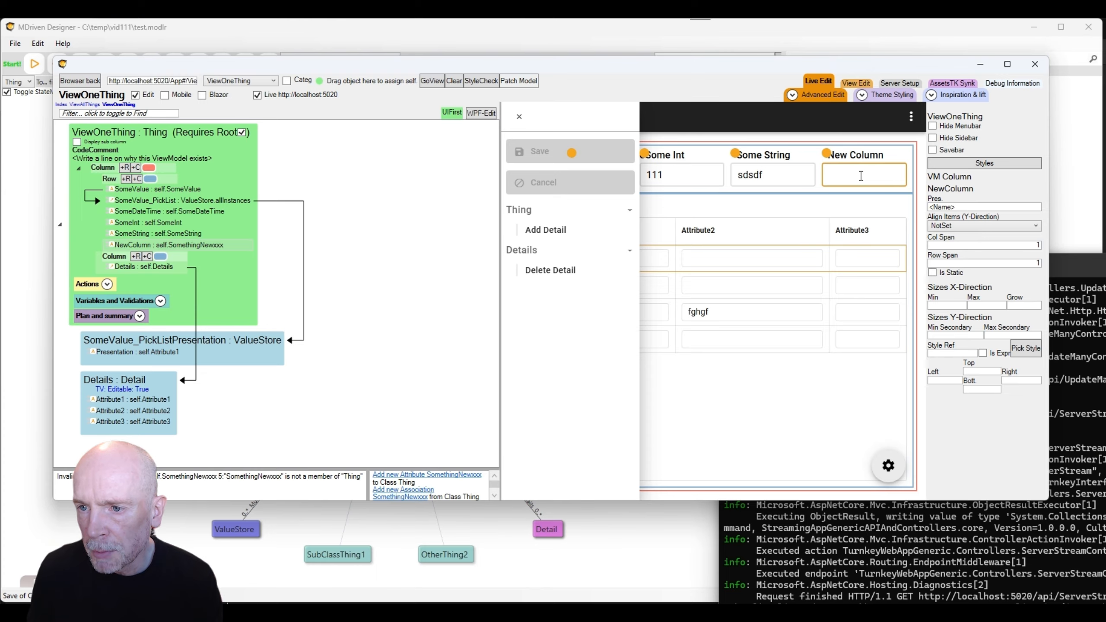
{"action": "type", "text": "dsf"}
{"action": "left_click", "coordinate": [552, 154]}
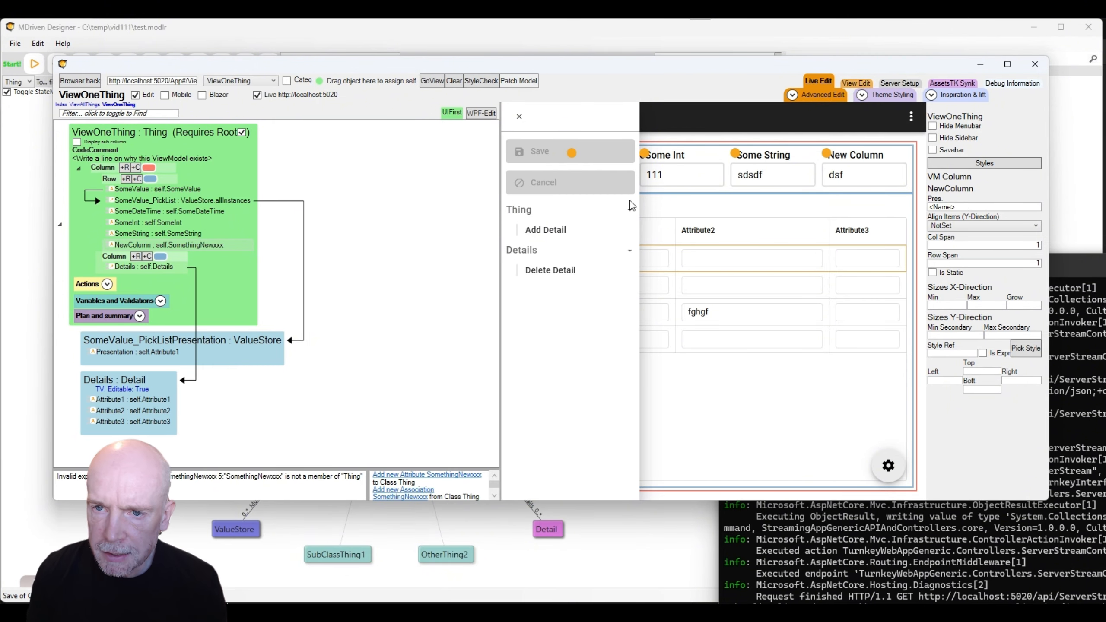
Restart Turnkey Core from Server Setup, leaving the XML data source unchanged.
{"action": "left_click", "coordinate": [904, 85]}
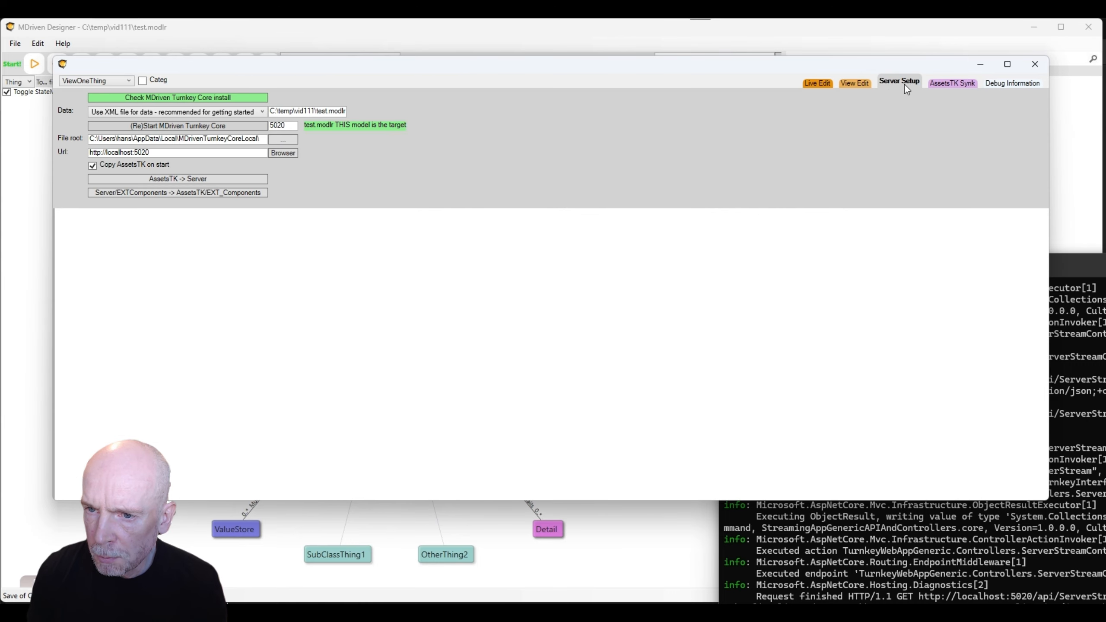
{"action": "left_click", "coordinate": [181, 126]}
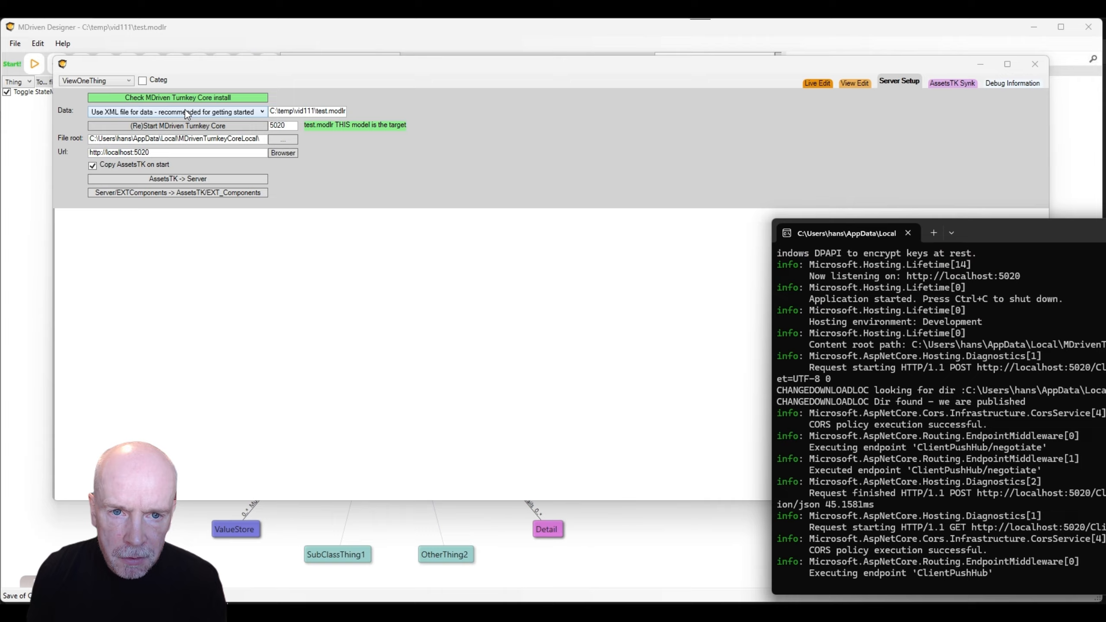
{"action": "left_click", "coordinate": [184, 110]}
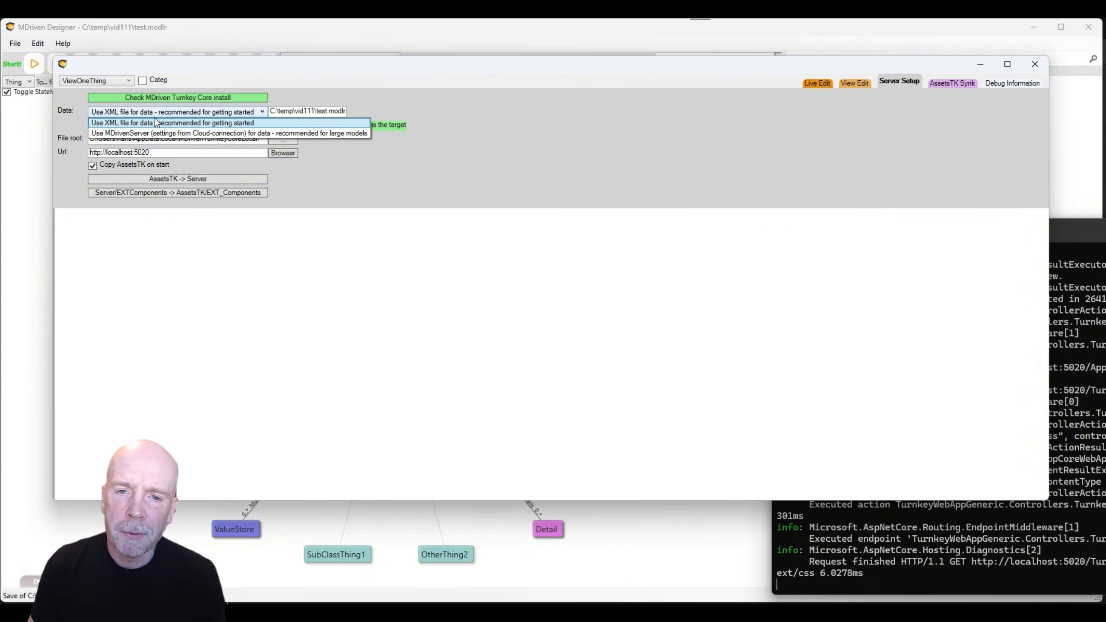
{"action": "left_click", "coordinate": [241, 68]}
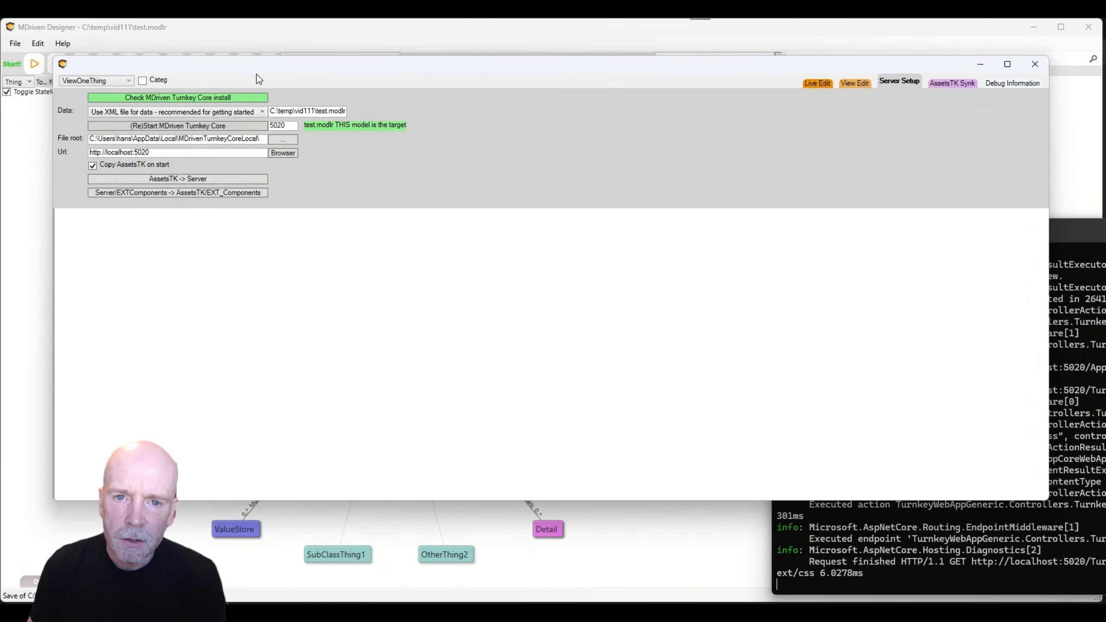
{"action": "left_click_drag", "start_coordinate": [263, 69], "coordinate": [261, 83]}
Download the latest MDriven Server and Turnkey versions in CloudForm.
{"action": "left_click", "coordinate": [268, 66]}
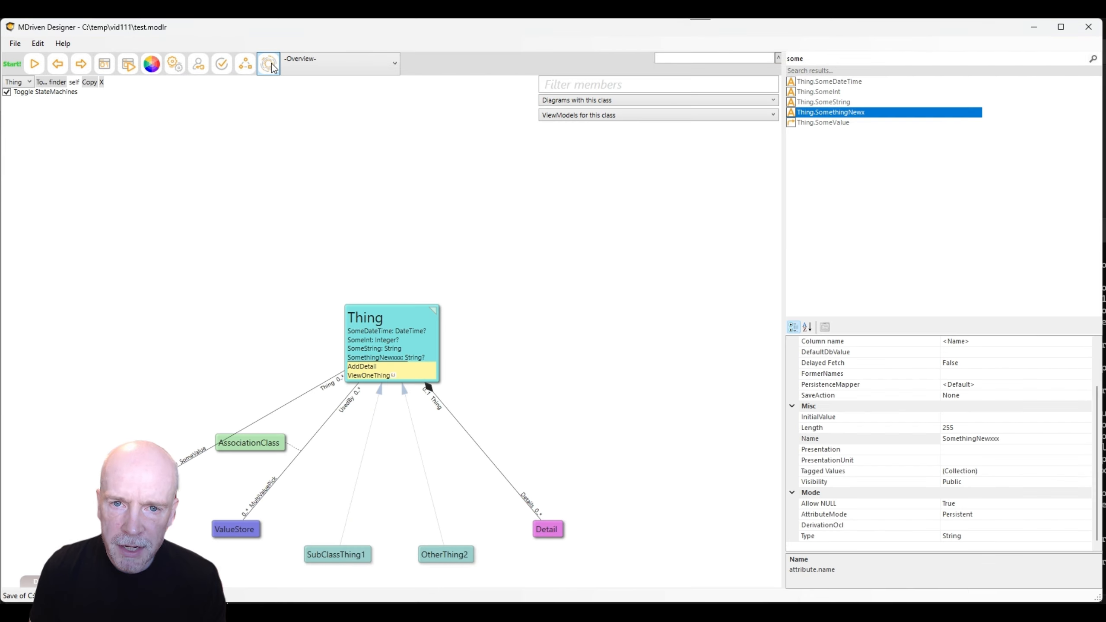
{"action": "left_click_drag", "start_coordinate": [247, 95], "coordinate": [346, 73]}
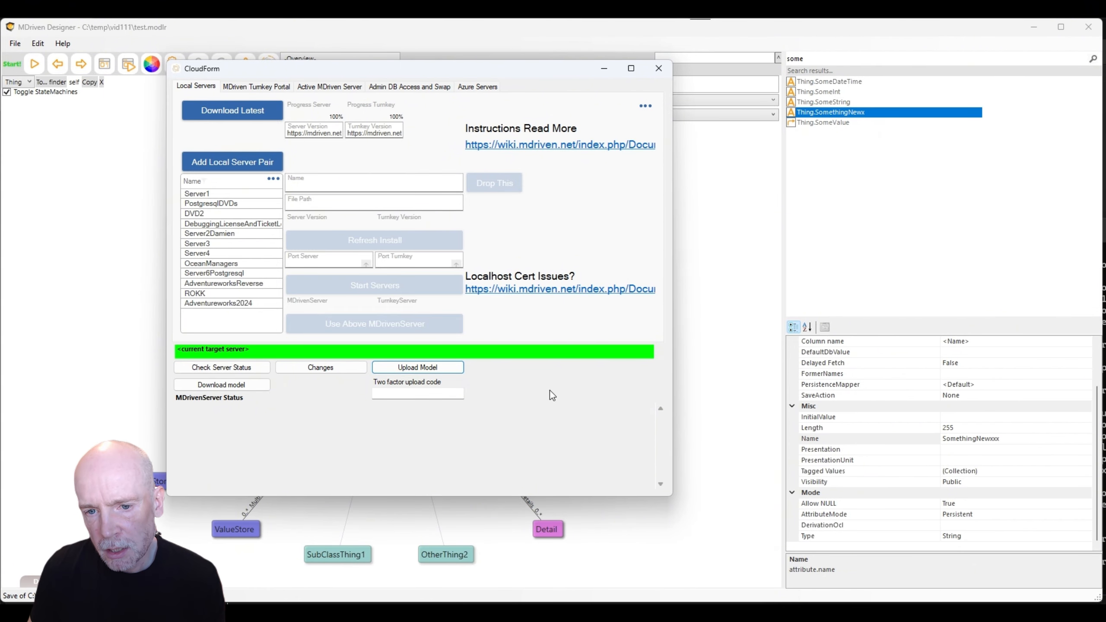
{"action": "left_click_drag", "start_coordinate": [448, 73], "coordinate": [613, 69]}
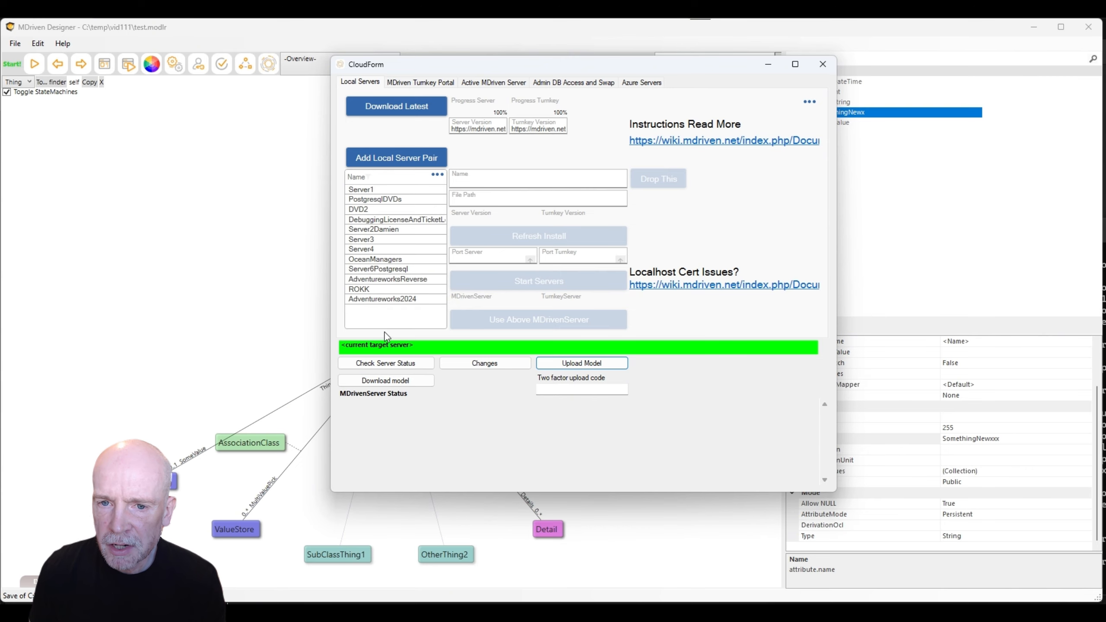
{"action": "left_click", "coordinate": [396, 114]}
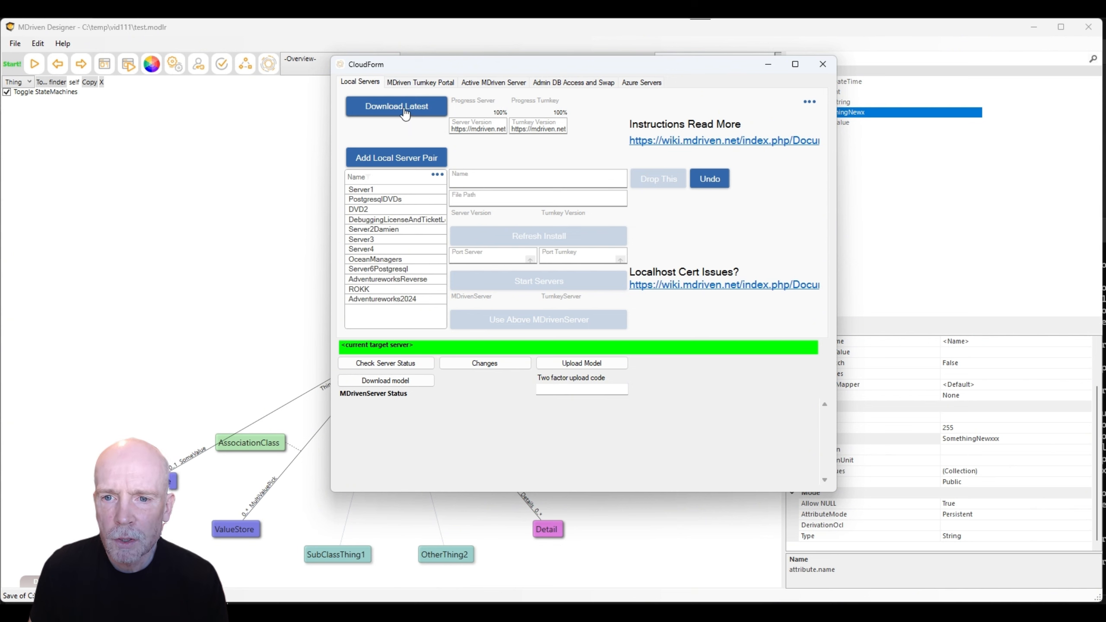
Refresh Server1's install to 20260412 and start its servers on localhost ports 5000 and 5001.
{"action": "left_click", "coordinate": [379, 189]}
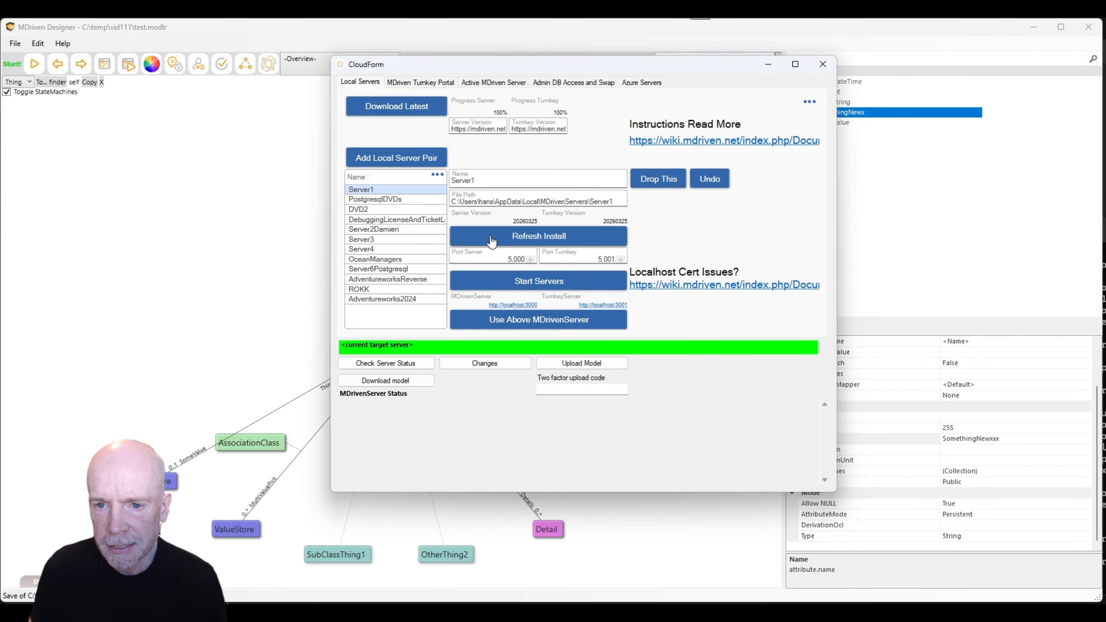
{"action": "left_click", "coordinate": [525, 240]}
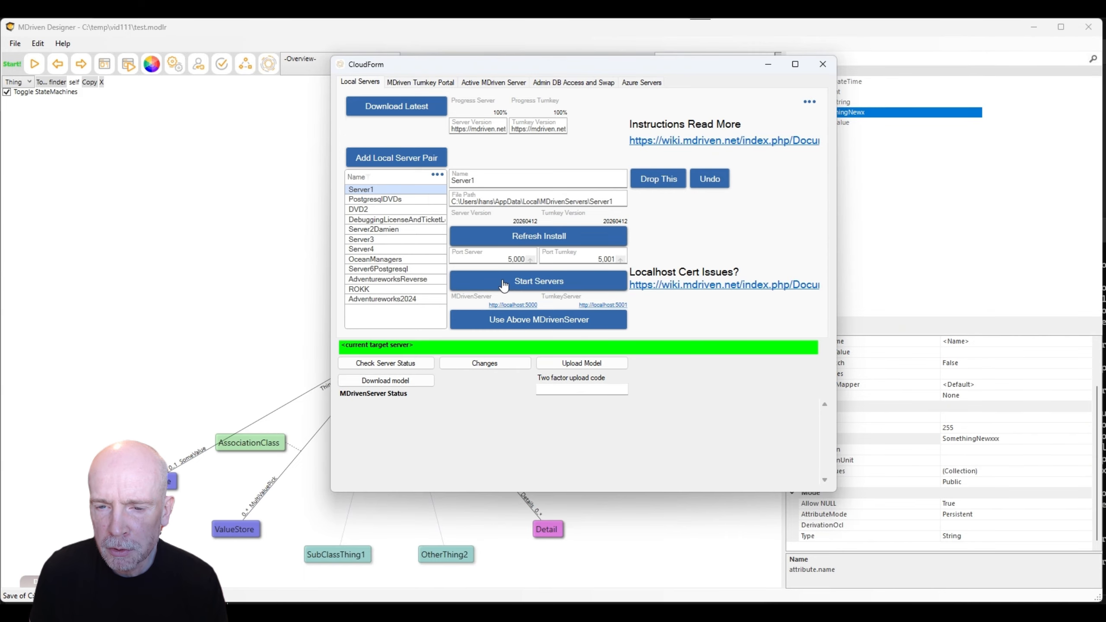
{"action": "left_click_drag", "start_coordinate": [500, 257], "coordinate": [517, 259]}
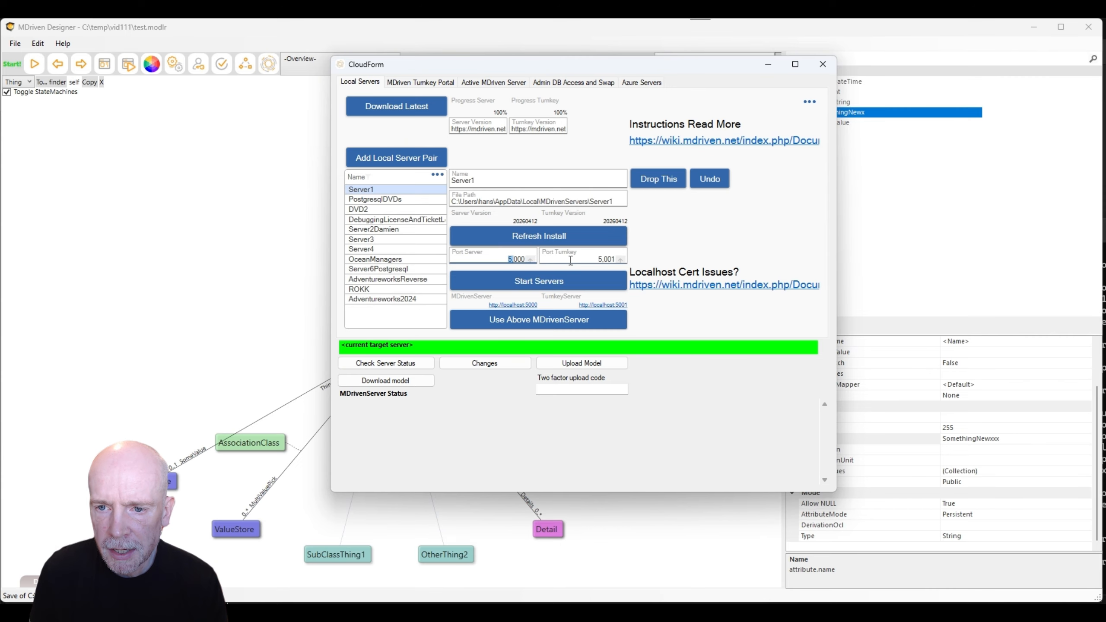
{"action": "double_click", "coordinate": [510, 259]}
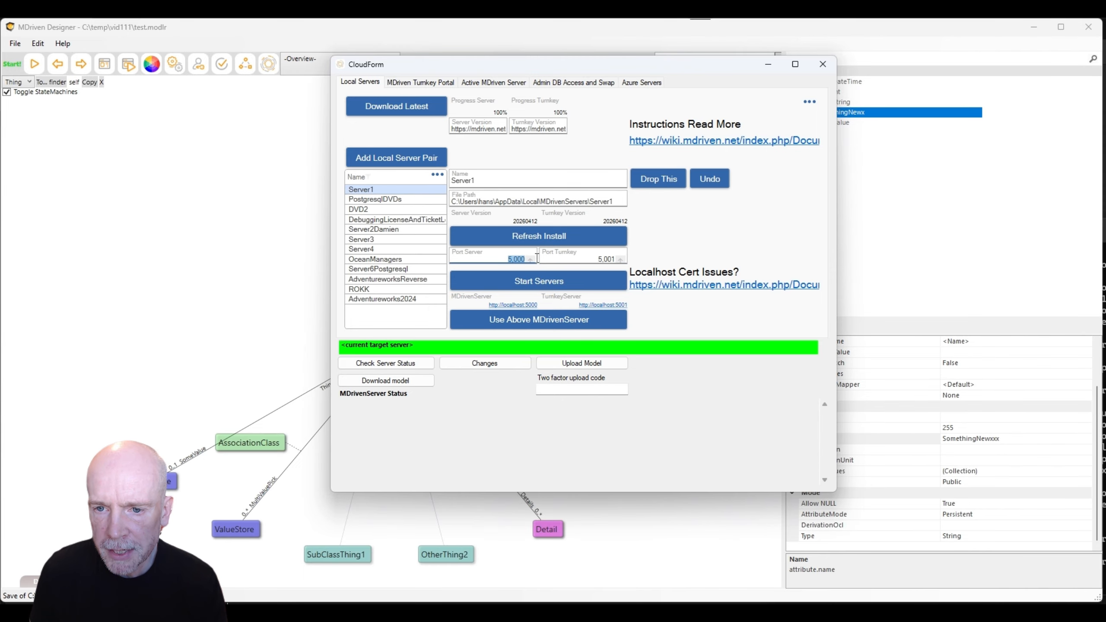
{"action": "left_click", "coordinate": [524, 288]}
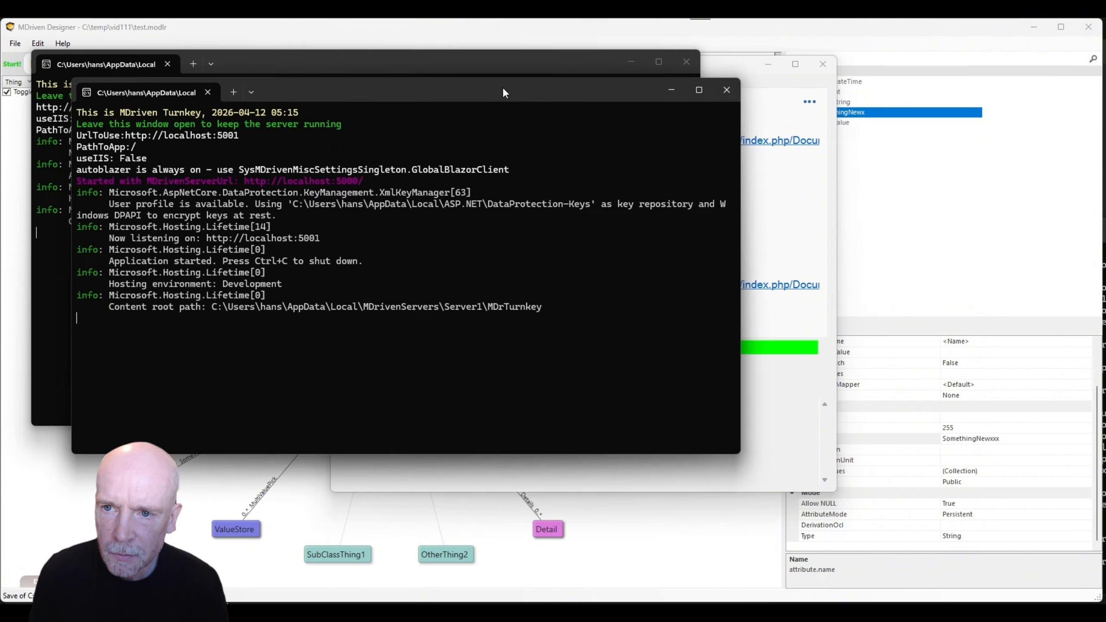
{"action": "left_click_drag", "start_coordinate": [495, 65], "coordinate": [1105, 261]}
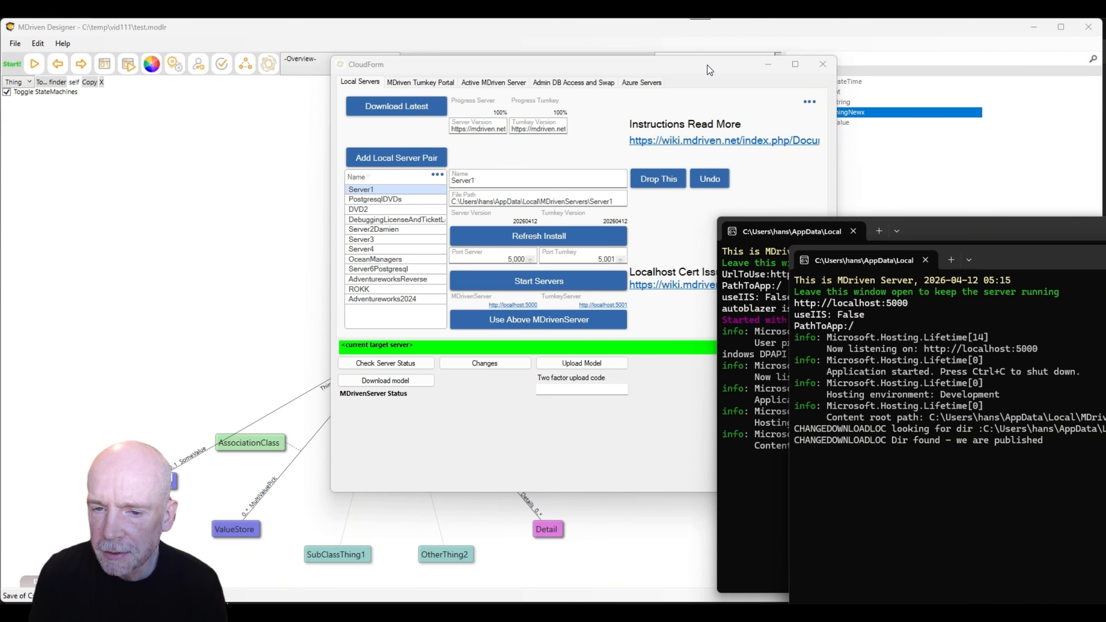
{"action": "left_click_drag", "start_coordinate": [707, 65], "coordinate": [629, 58]}
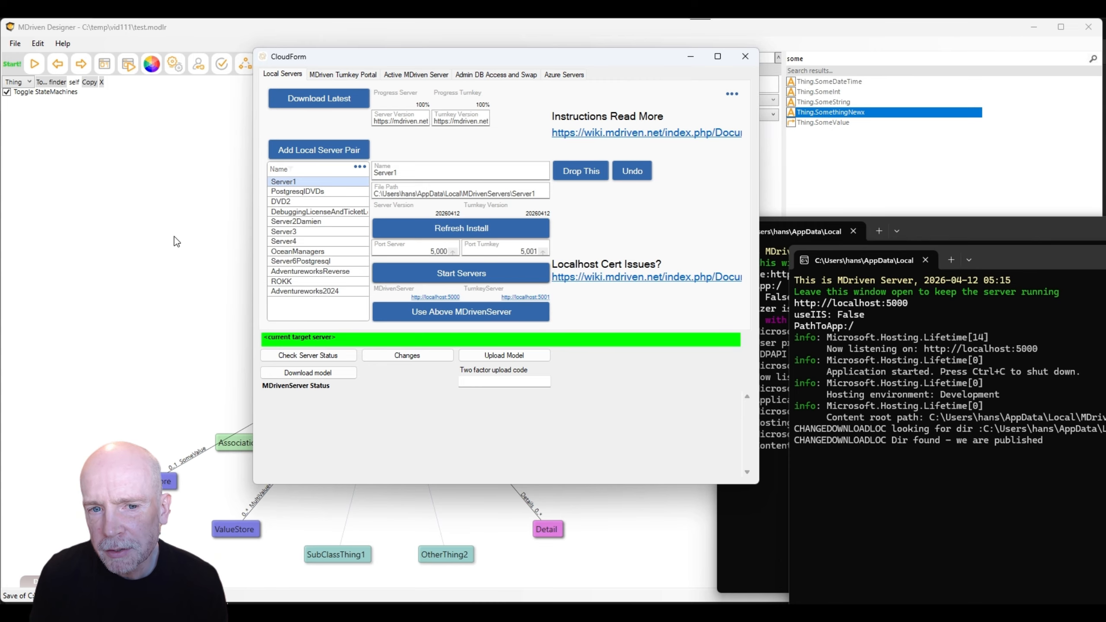
{"action": "left_click", "coordinate": [145, 218]}
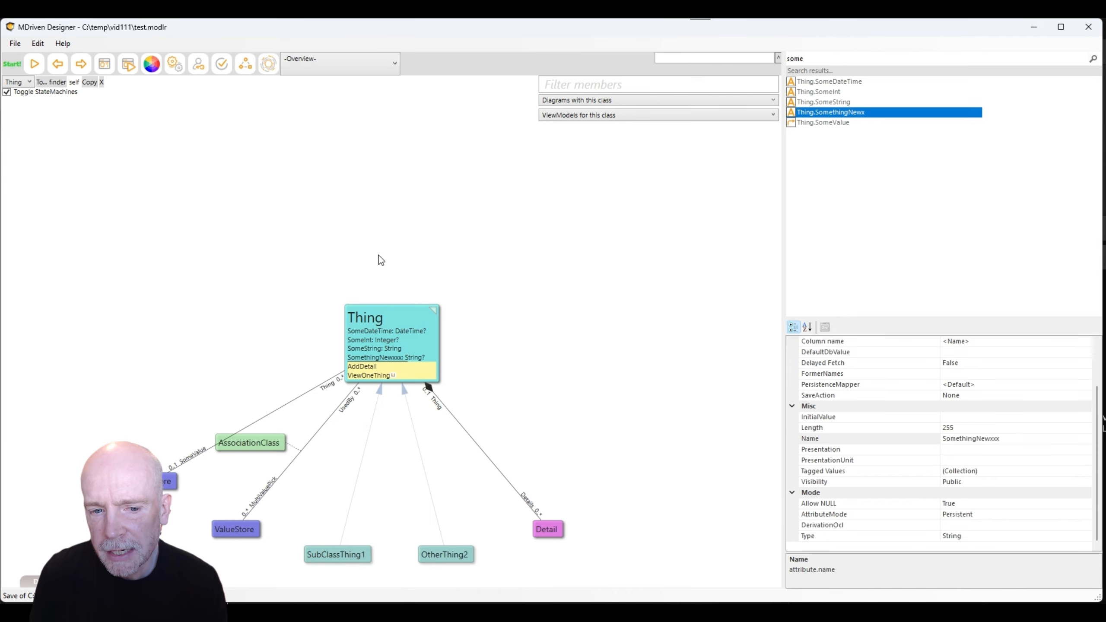
{"action": "key", "text": "alt+Tab"}
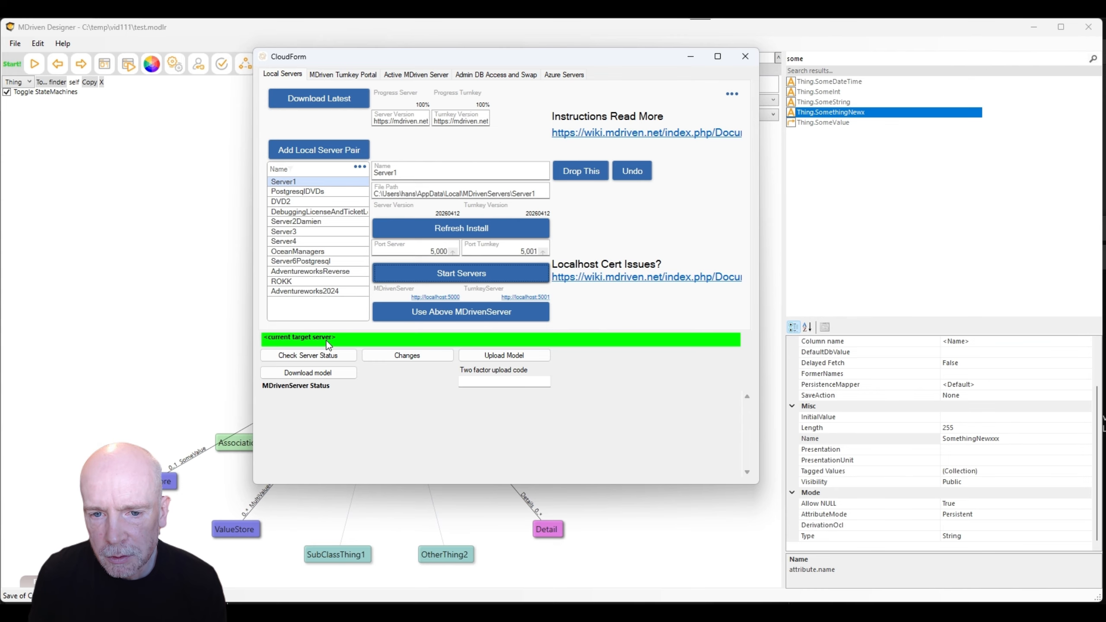
{"action": "left_click", "coordinate": [416, 74]}
{"action": "left_click", "coordinate": [373, 139]}
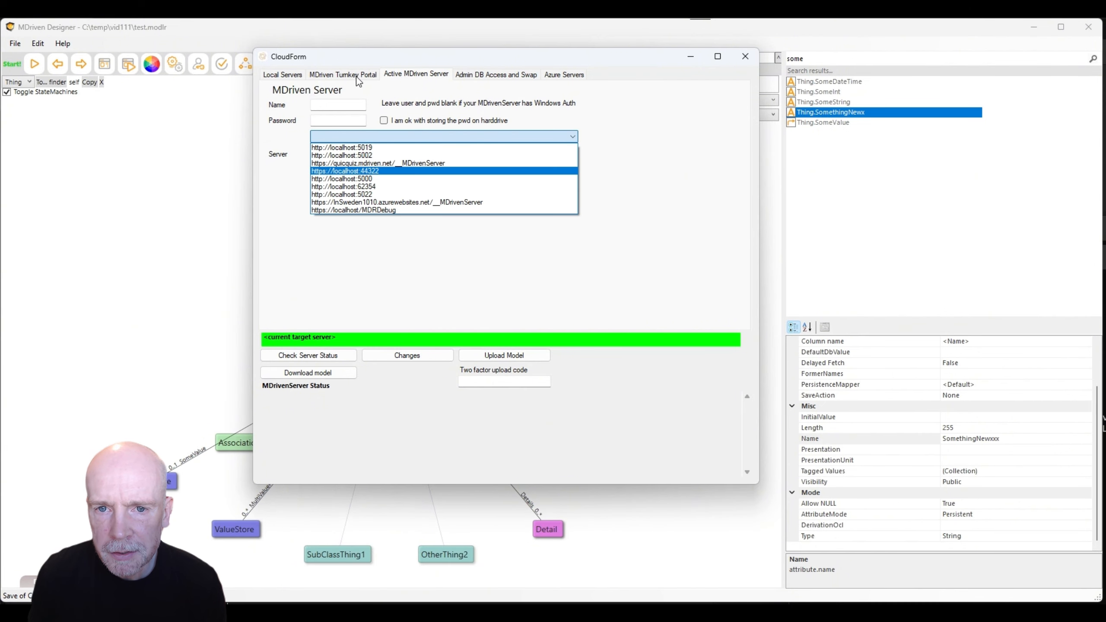
{"action": "left_click", "coordinate": [288, 79]}
{"action": "left_click", "coordinate": [287, 75]}
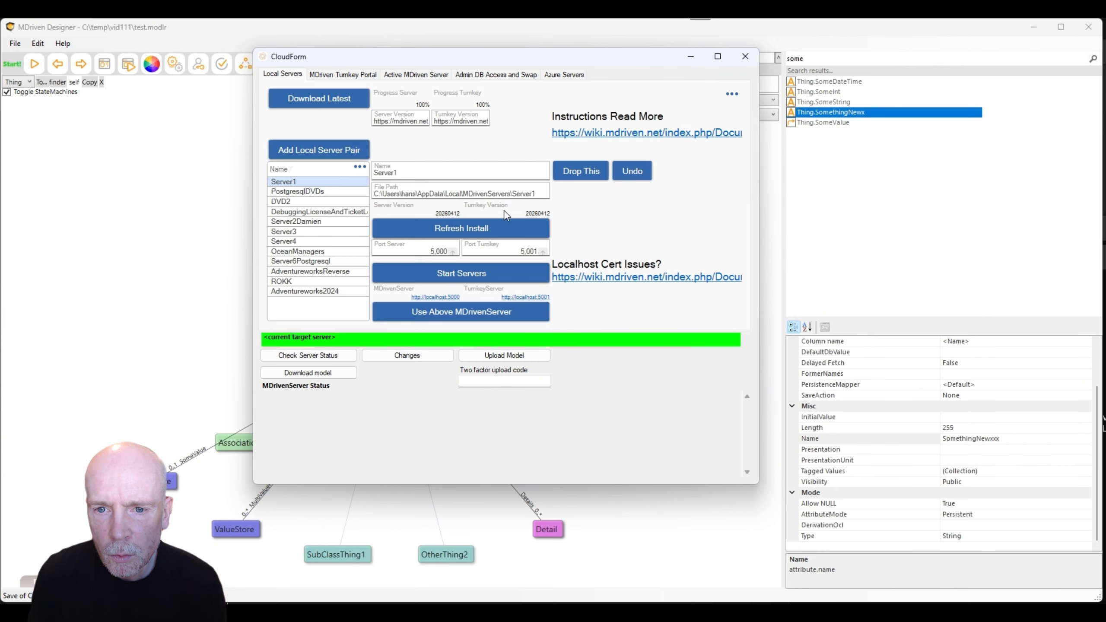
{"action": "left_click", "coordinate": [417, 255]}
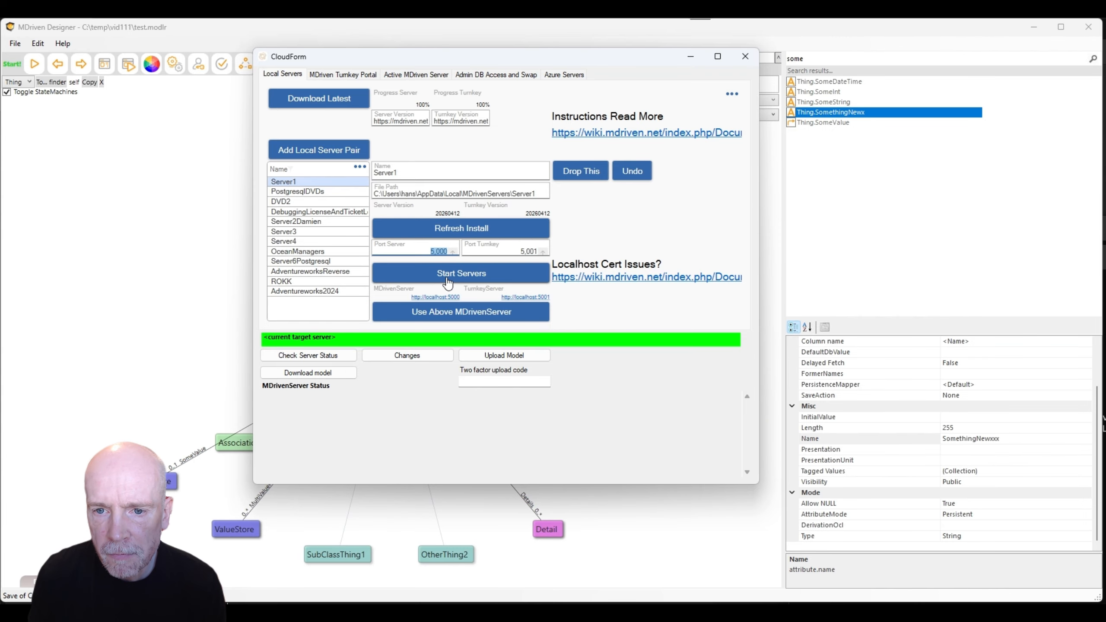
{"action": "left_click", "coordinate": [416, 74]}
{"action": "left_click", "coordinate": [377, 137]}
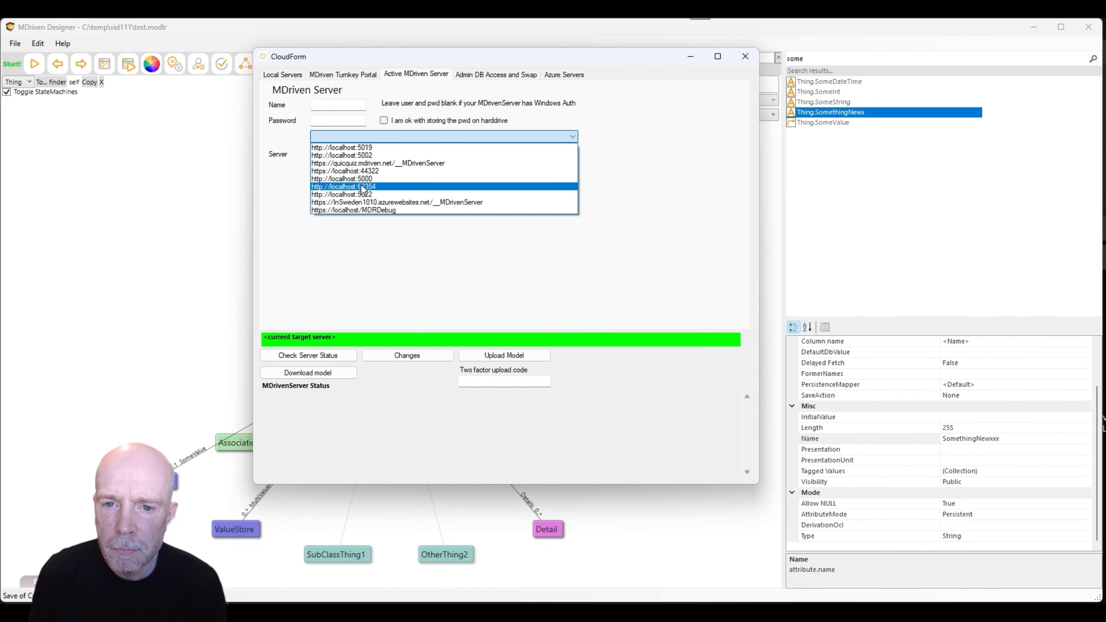
{"action": "left_click", "coordinate": [363, 179]}
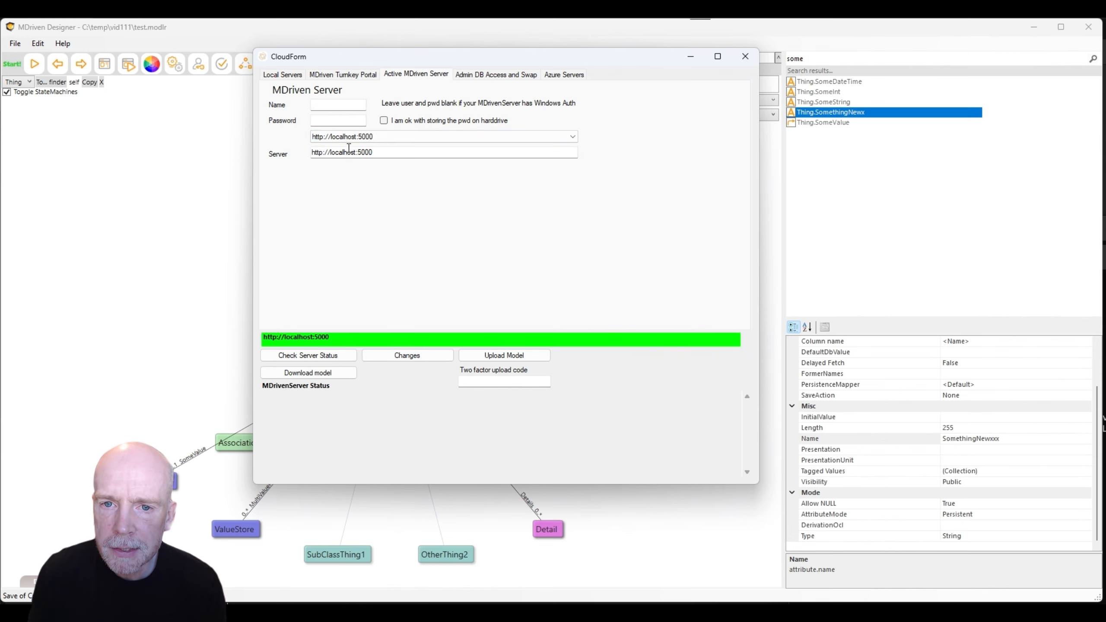
{"action": "left_click", "coordinate": [339, 106]}
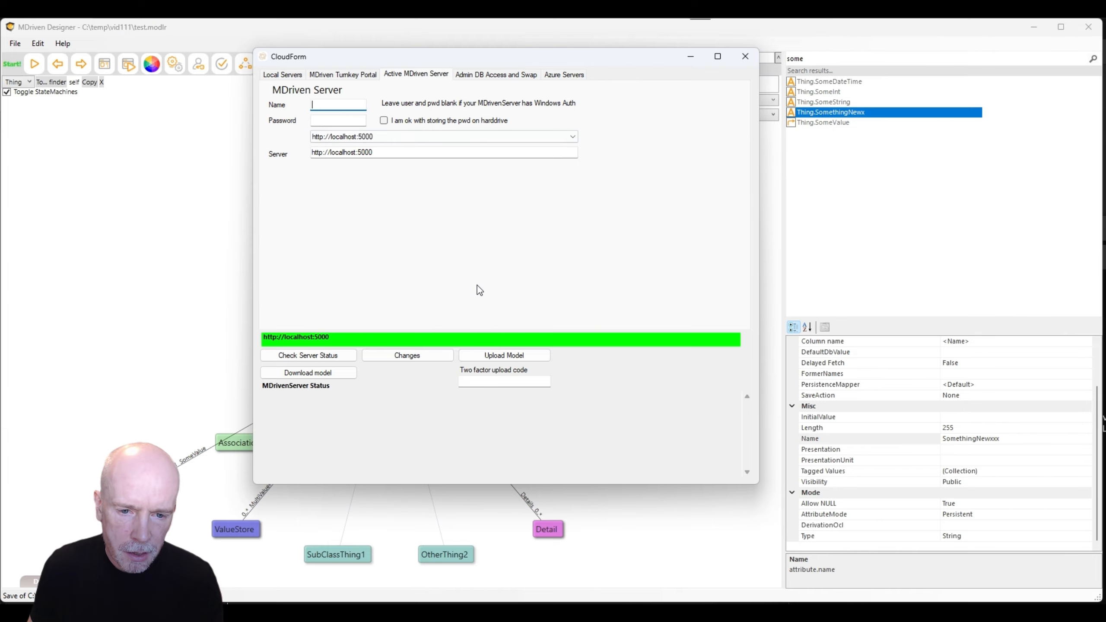
Enter the server password and check the server's status.
{"action": "key", "text": "Tab"}
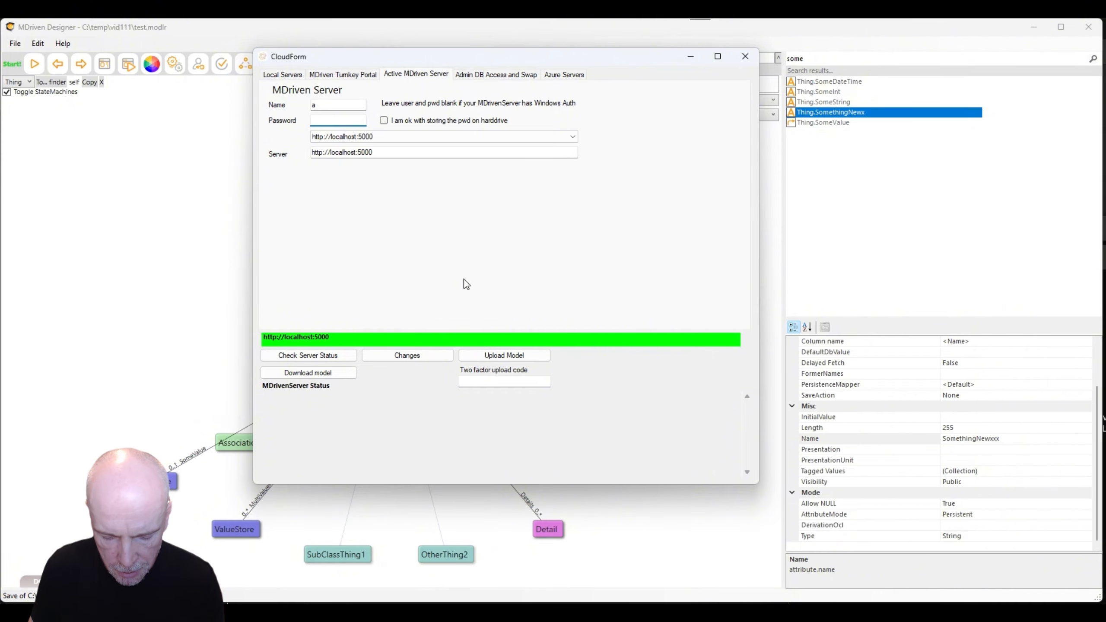
{"action": "type", "text": "123456"}
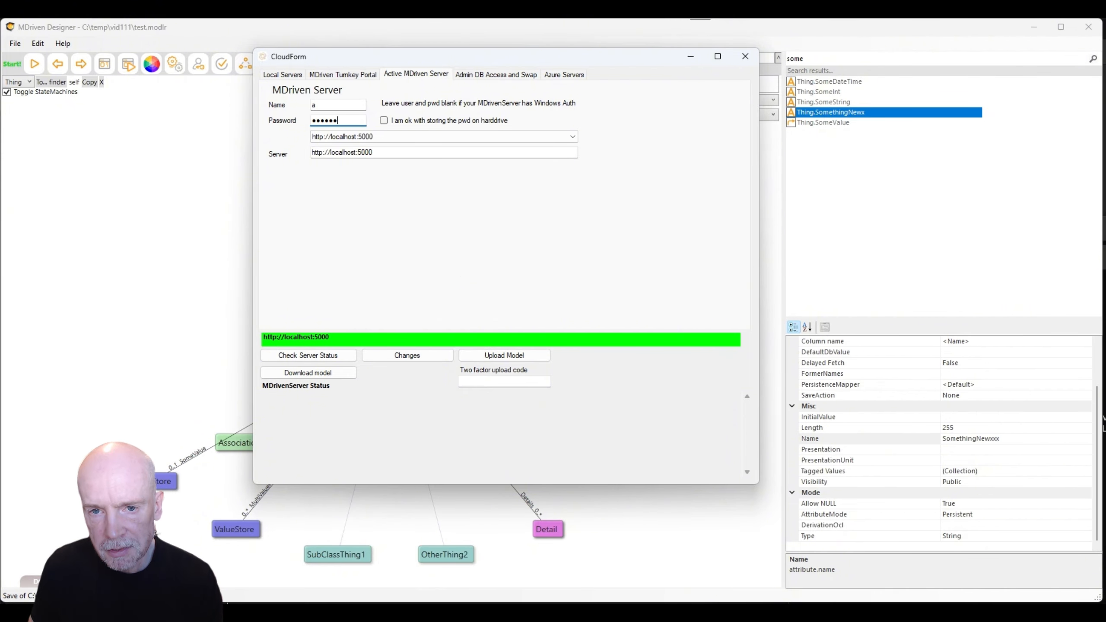
{"action": "left_click", "coordinate": [313, 356]}
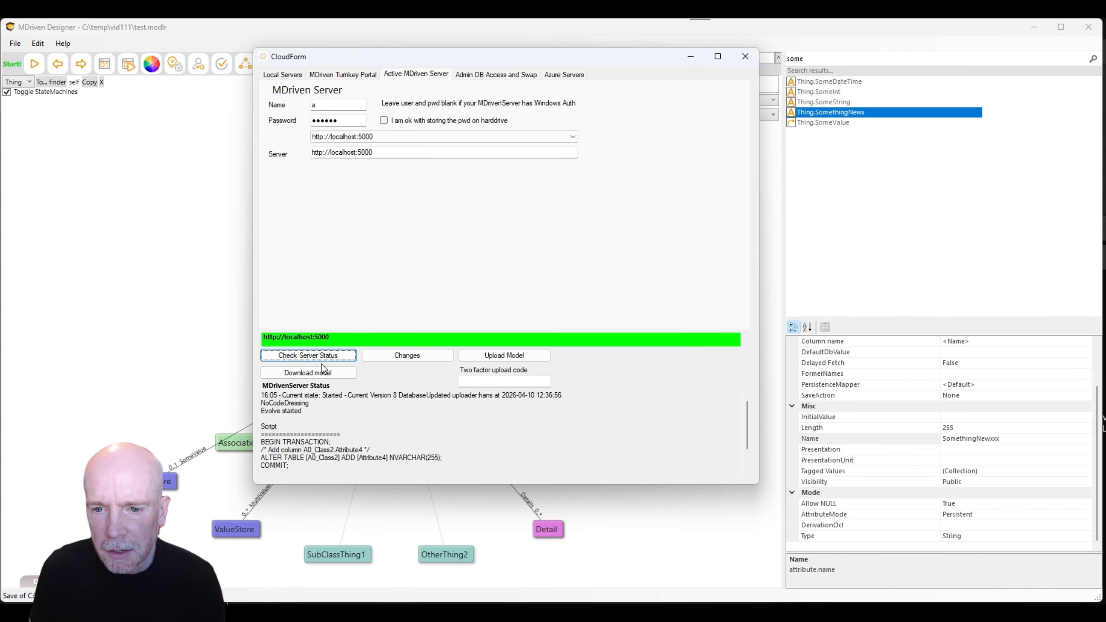
Upload the model to localhost:5000 and review the log showing the database evolved.
{"action": "left_click", "coordinate": [488, 356]}
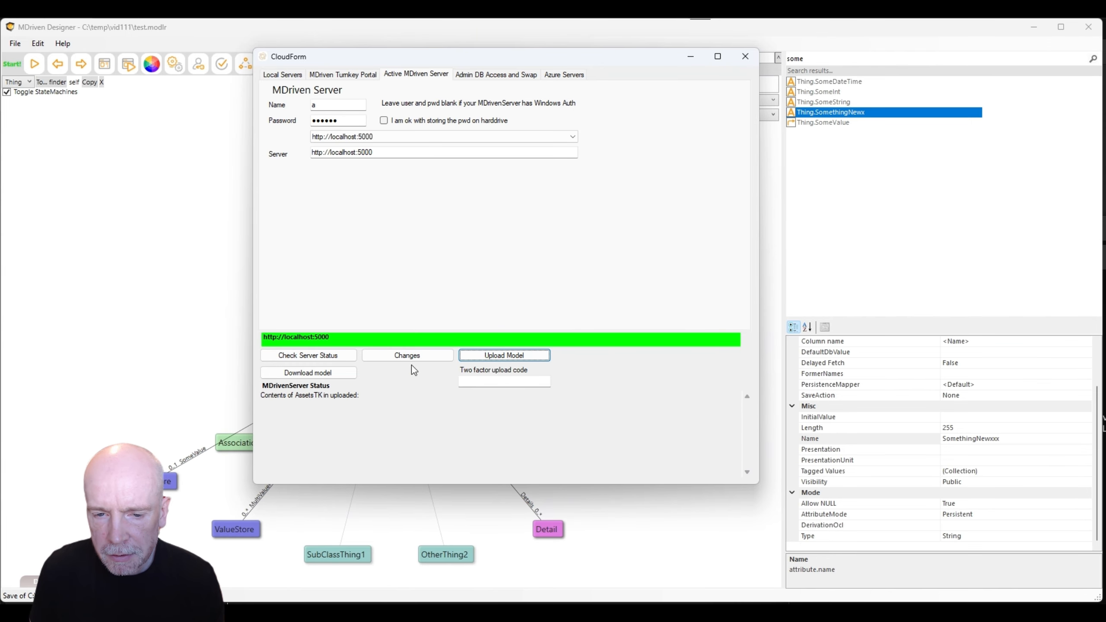
{"action": "left_click", "coordinate": [312, 357]}
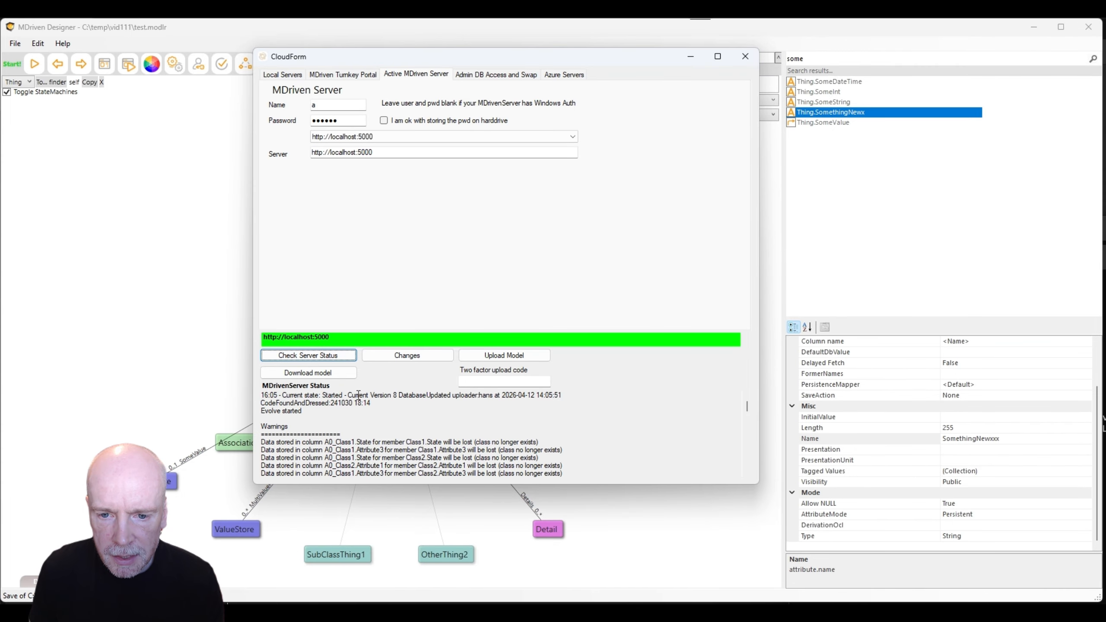
{"action": "scroll", "coordinate": [374, 435], "scroll_direction": "down", "scroll_amount": 5}
{"action": "scroll", "coordinate": [378, 434], "scroll_direction": "down", "scroll_amount": 10}
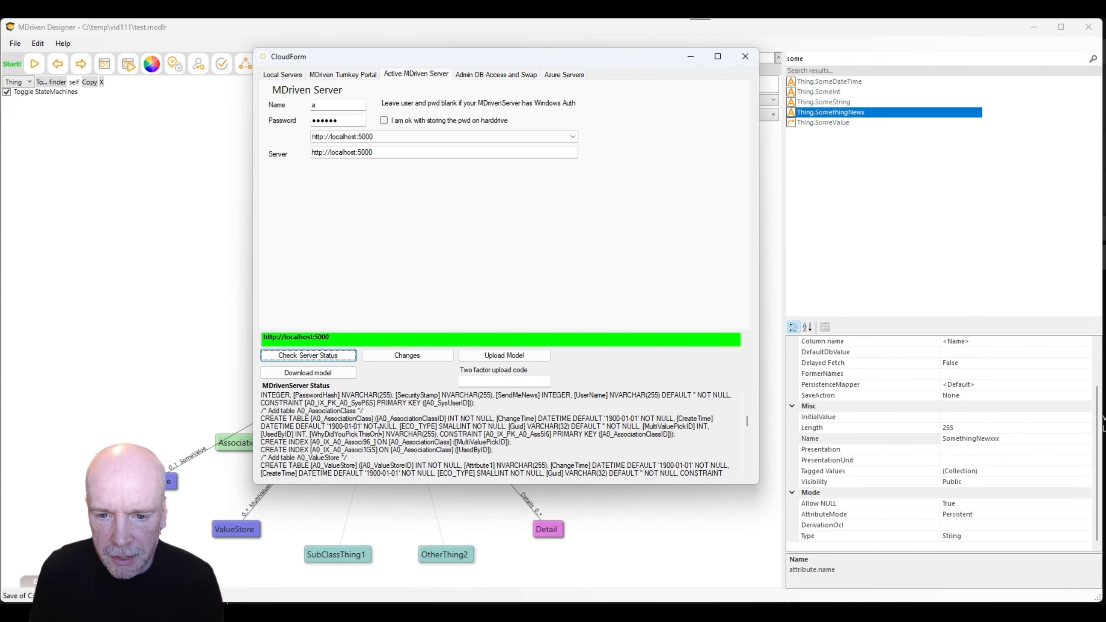
{"action": "scroll", "coordinate": [378, 426], "scroll_direction": "down", "scroll_amount": 6}
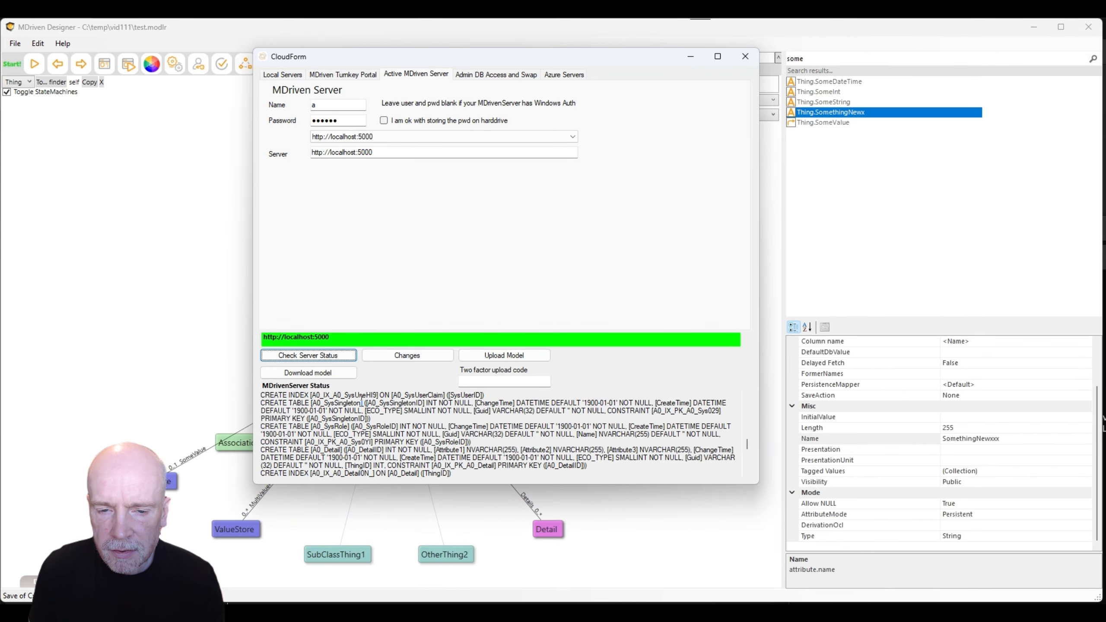
Add a new String attribute Attribute1 to the Thing class.
{"action": "left_click", "coordinate": [216, 270]}
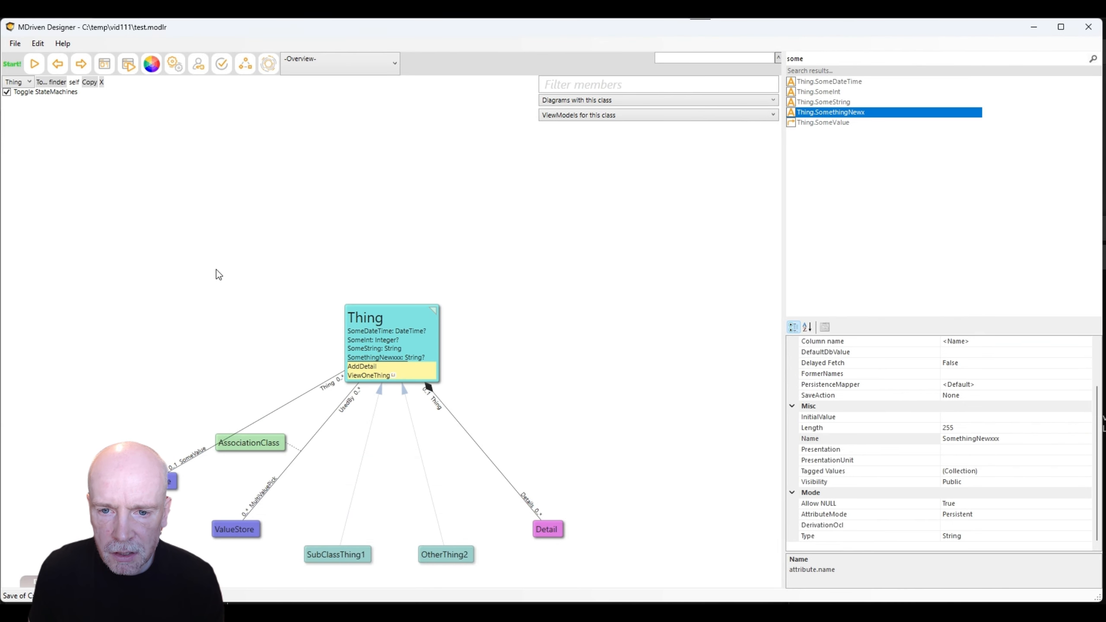
{"action": "left_click", "coordinate": [379, 360]}
{"action": "key", "text": "Insert"}
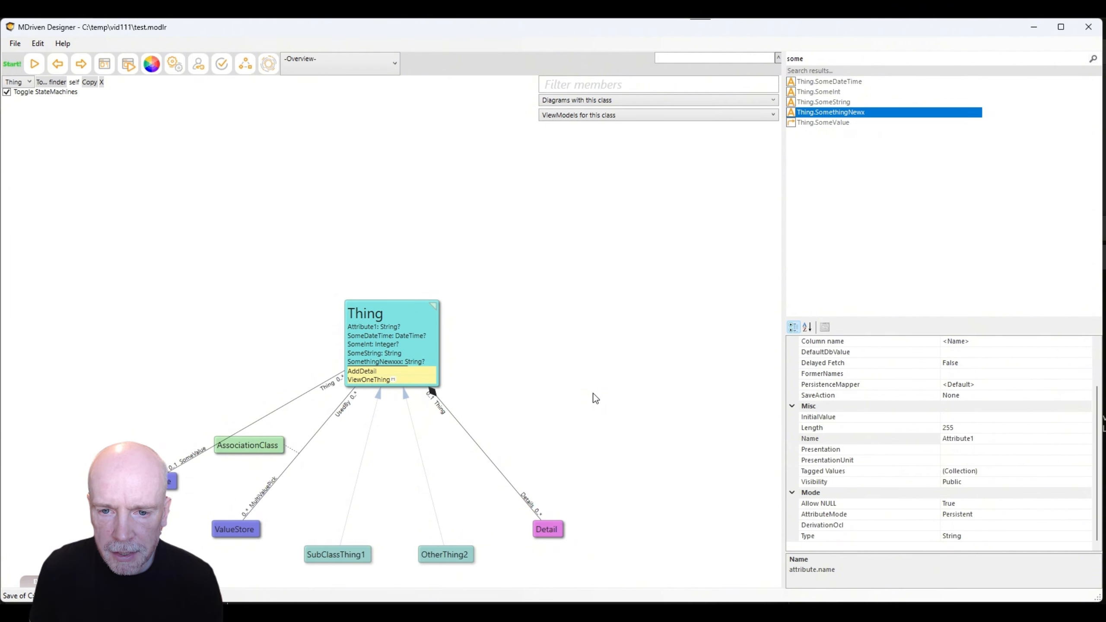
{"action": "left_click", "coordinate": [364, 327]}
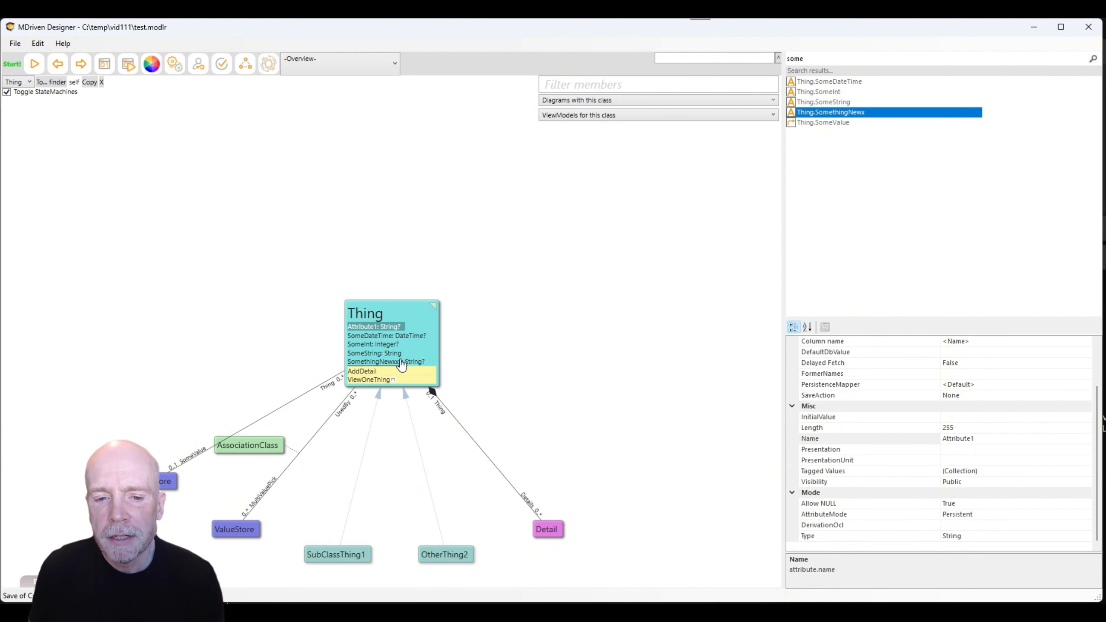
Re-upload the model and review the ALTER TABLE script adding Attribute1 to A0_Thing.
{"action": "key", "text": "alt+Tab"}
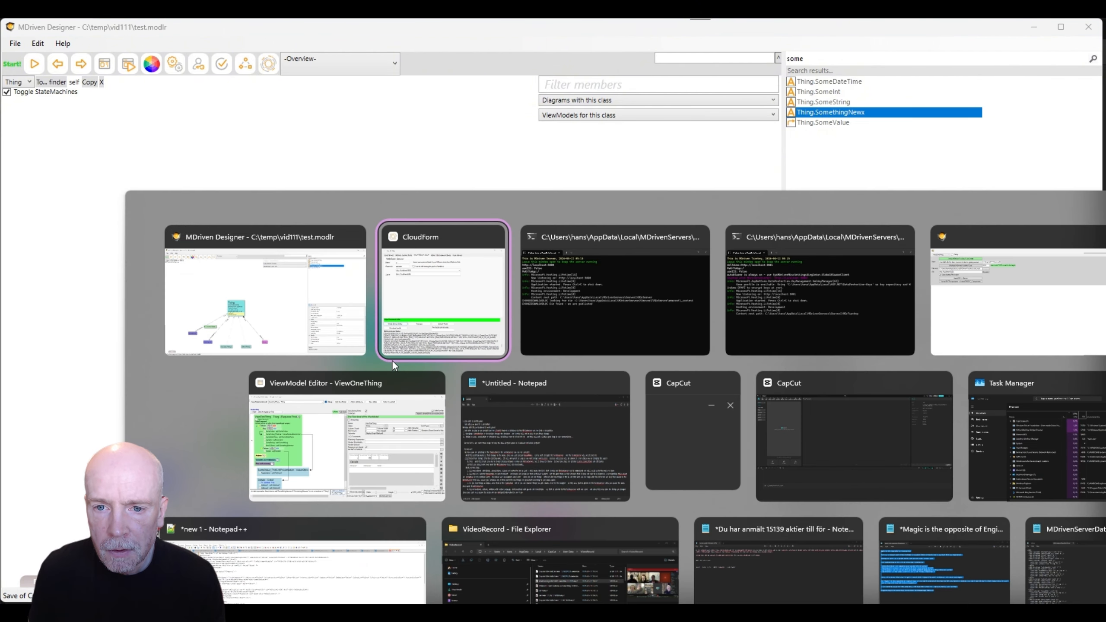
{"action": "left_click", "coordinate": [522, 358]}
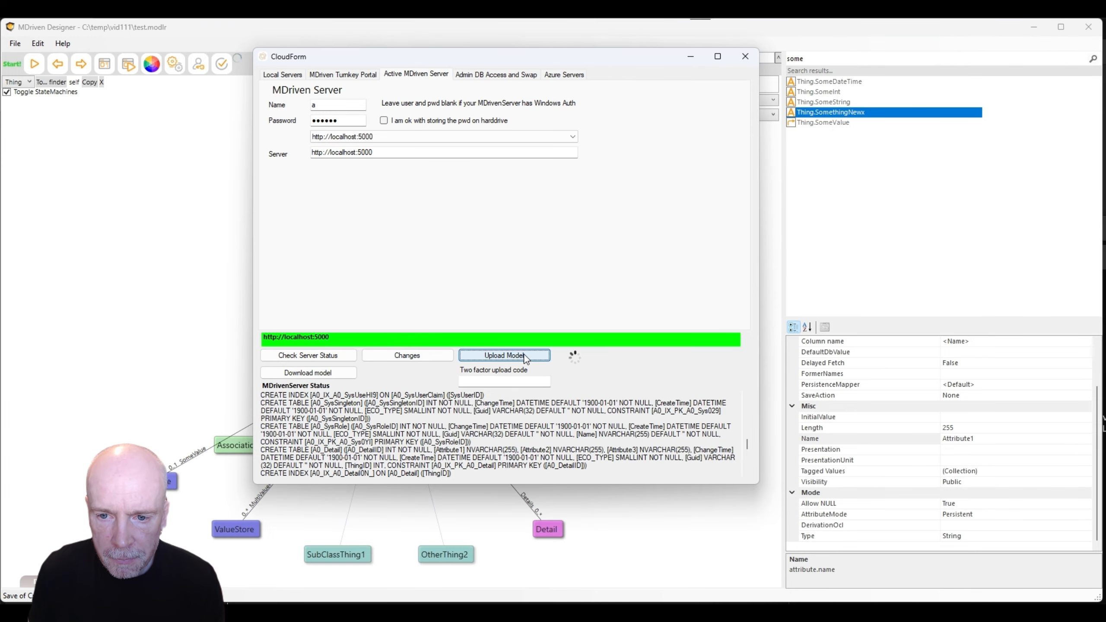
{"action": "left_click", "coordinate": [318, 357]}
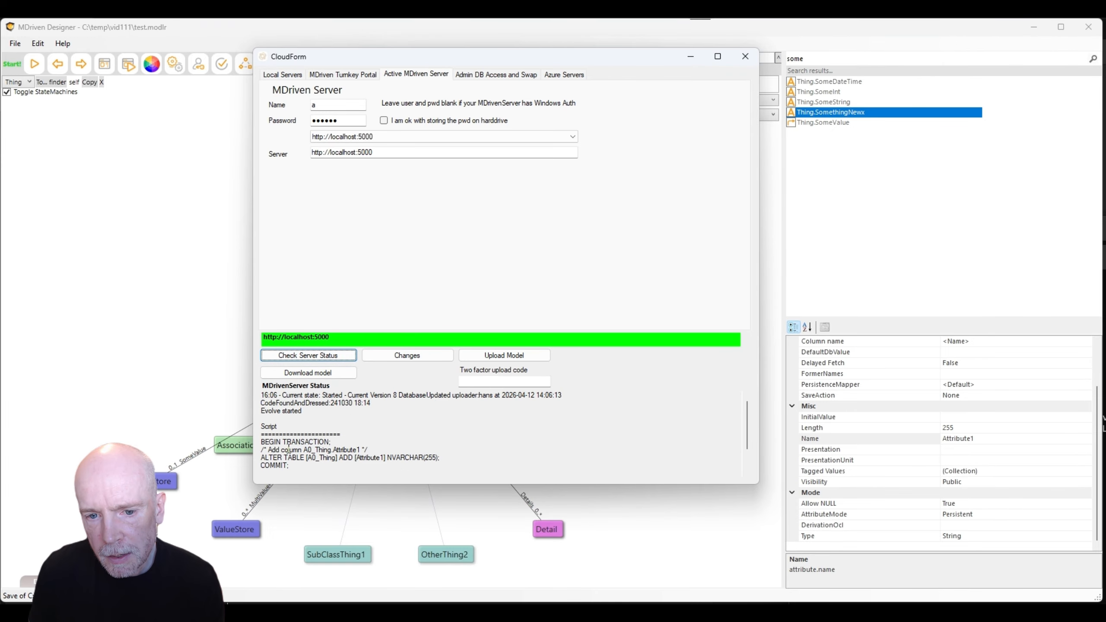
{"action": "left_click_drag", "start_coordinate": [263, 463], "coordinate": [391, 459]}
{"action": "left_click", "coordinate": [293, 457]}
{"action": "left_click", "coordinate": [414, 458]}
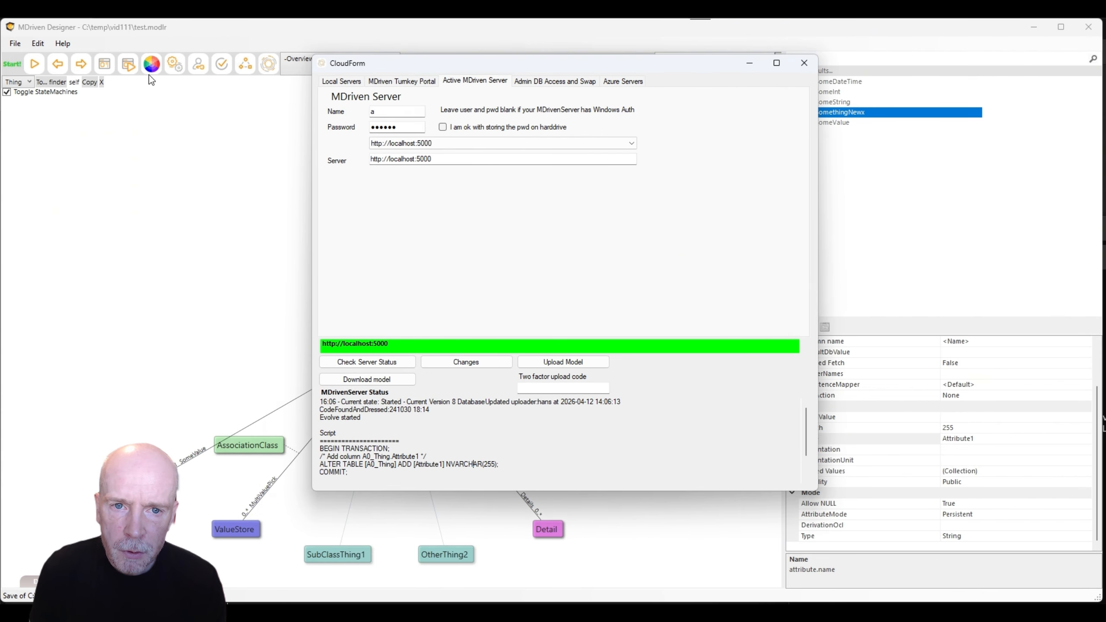
Switch the Turnkey data source to 'Use MDrivenServer (settings from Cloud-connection)'.
{"action": "left_click", "coordinate": [127, 64]}
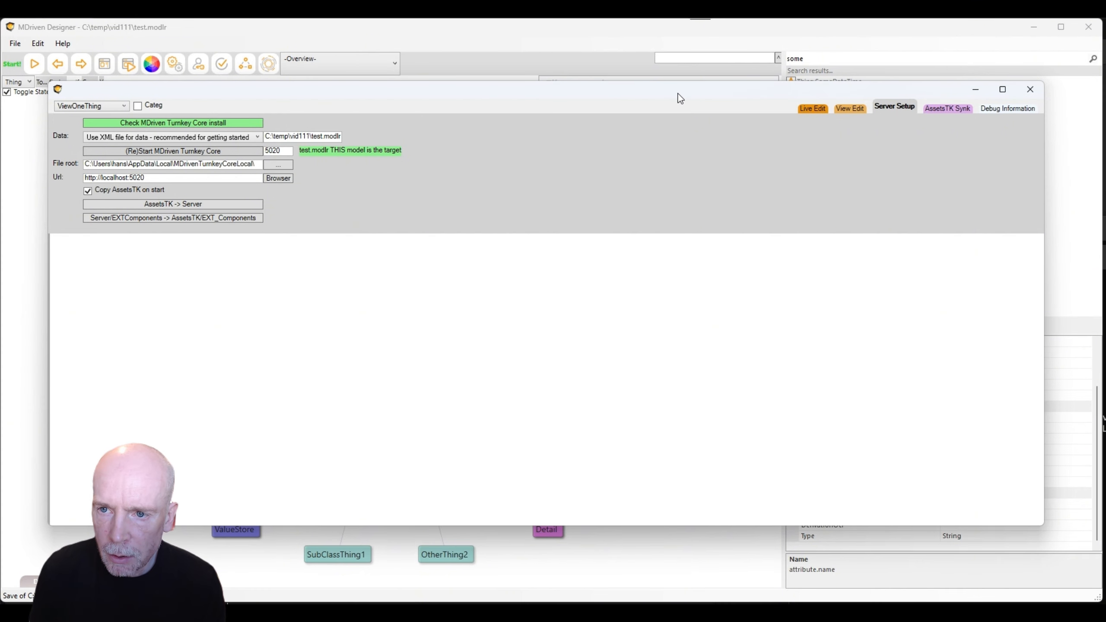
{"action": "left_click_drag", "start_coordinate": [678, 94], "coordinate": [658, 96]}
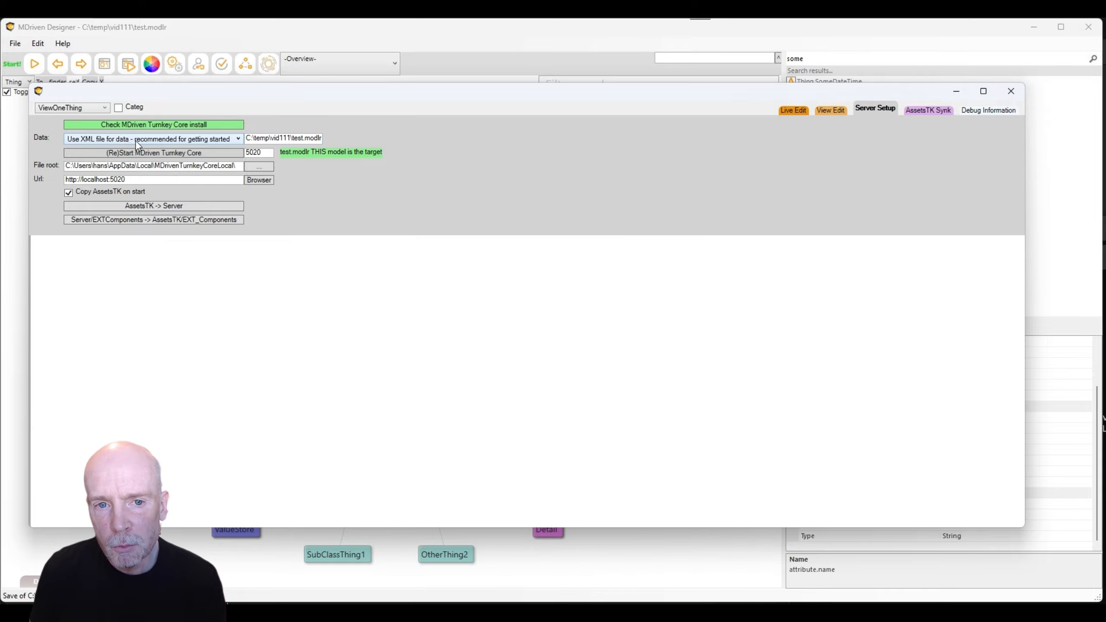
{"action": "left_click", "coordinate": [140, 138]}
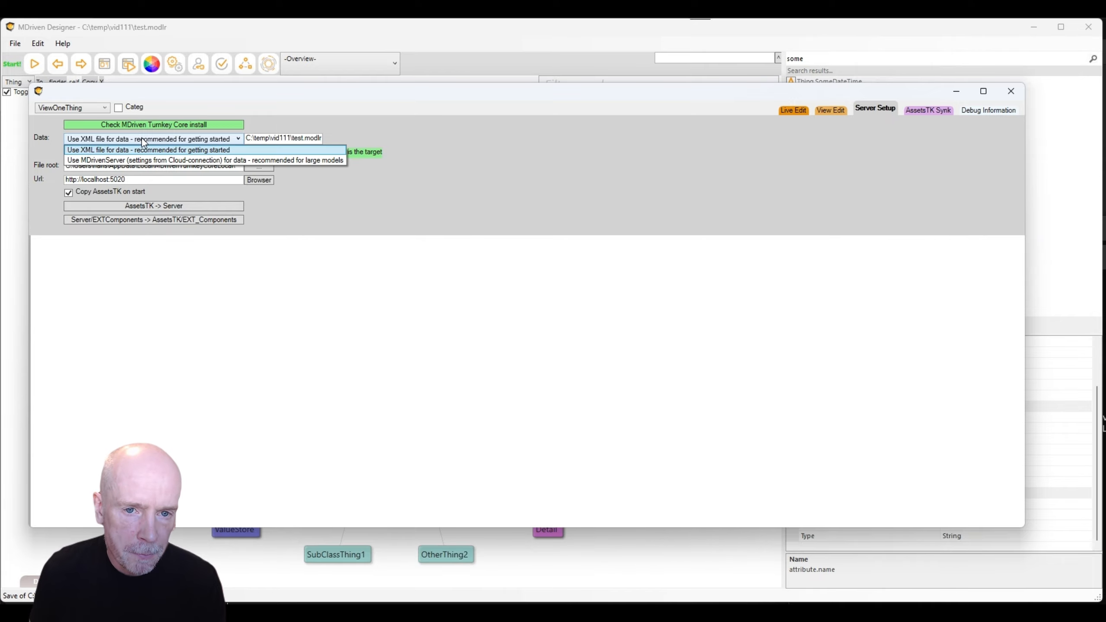
{"action": "left_click", "coordinate": [131, 159]}
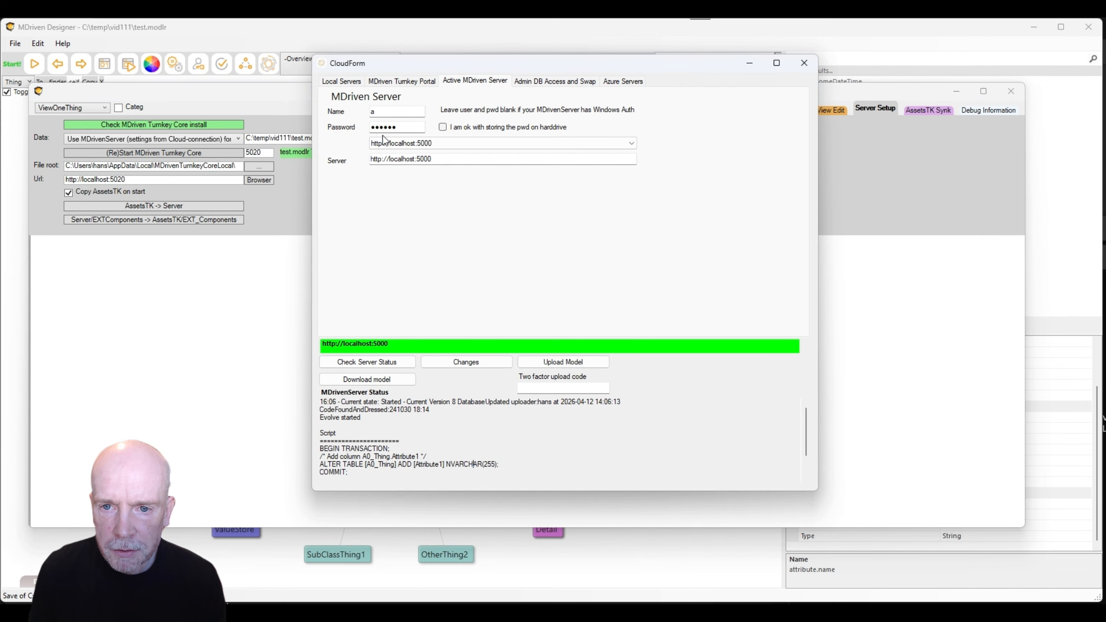
Restart Turnkey Core on the localhost:5000 MDrivenServer data and reopen ViewOneThing's live edit.
{"action": "left_click", "coordinate": [804, 64]}
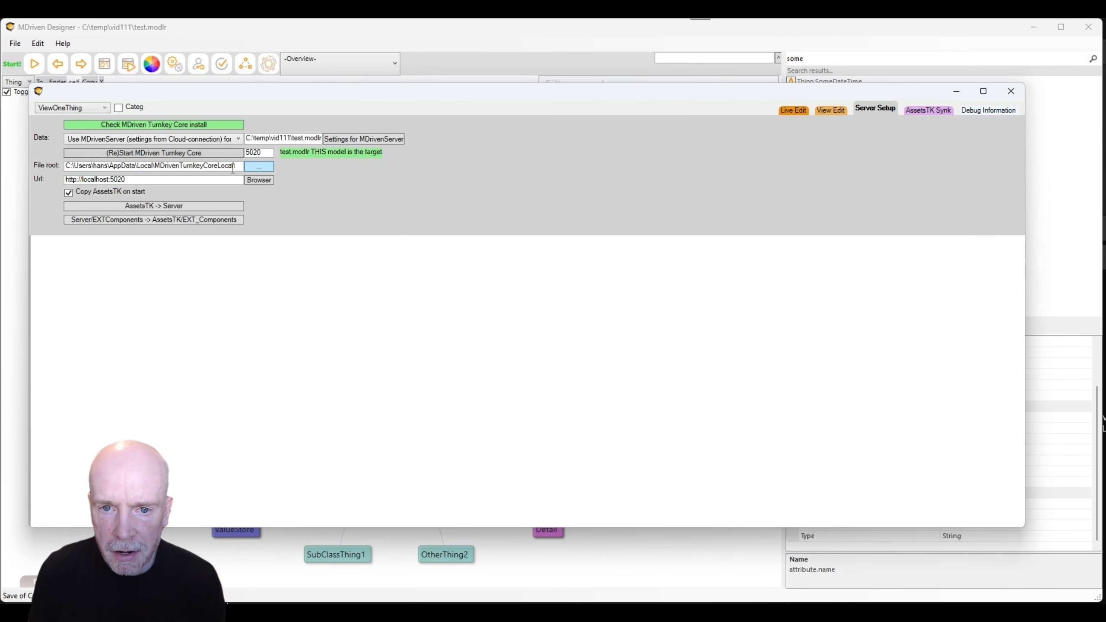
{"action": "left_click", "coordinate": [152, 153]}
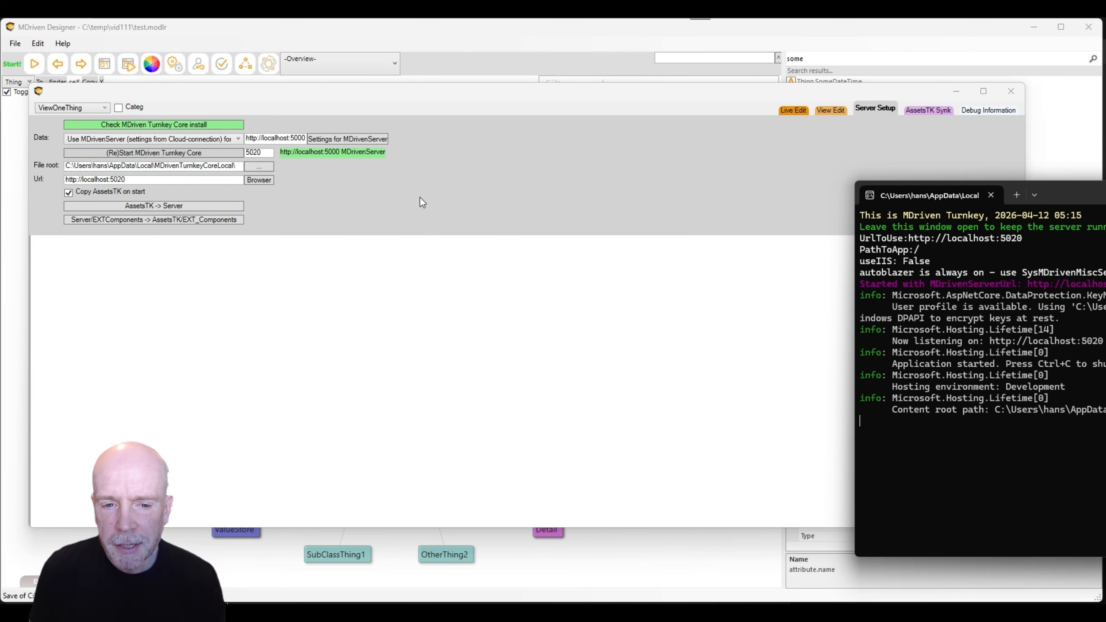
{"action": "left_click_drag", "start_coordinate": [1043, 196], "coordinate": [893, 198]}
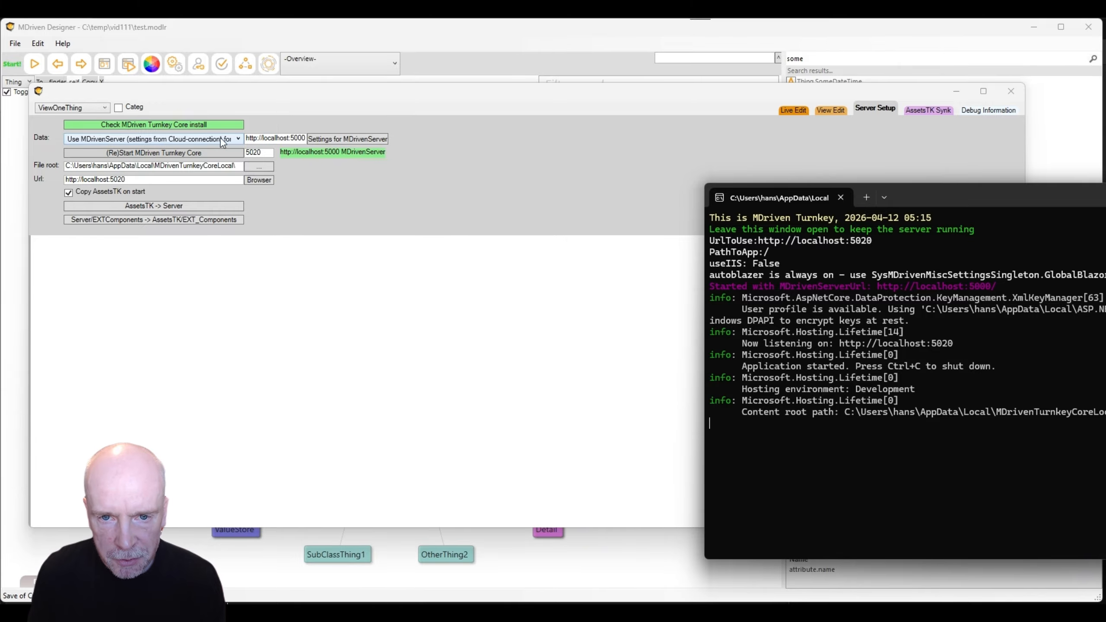
{"action": "left_click_drag", "start_coordinate": [275, 138], "coordinate": [298, 142]}
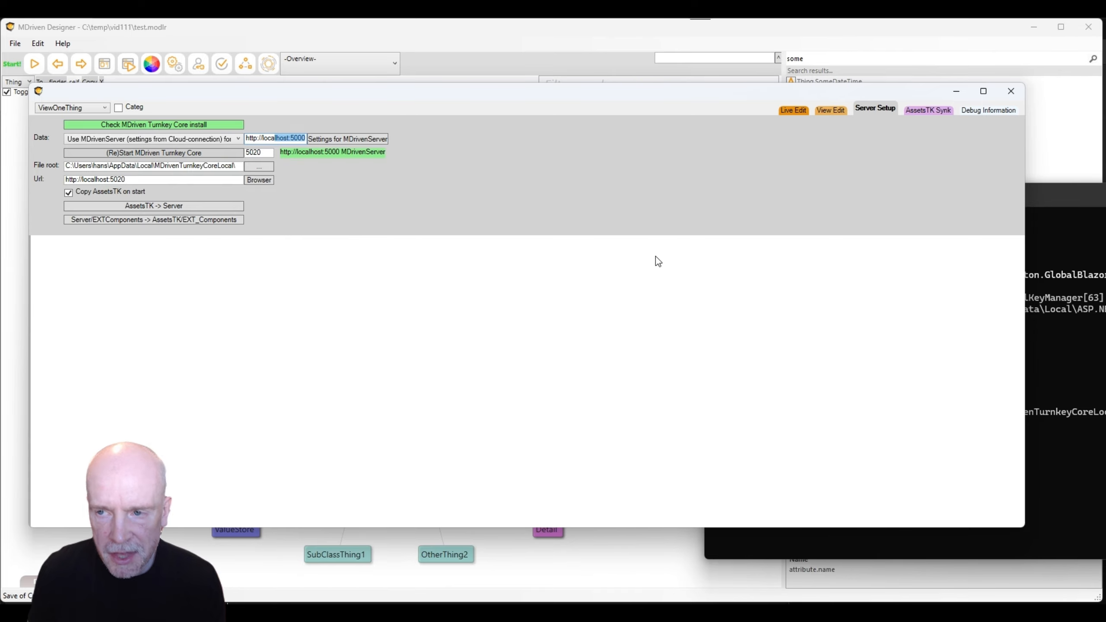
{"action": "left_click", "coordinate": [794, 109]}
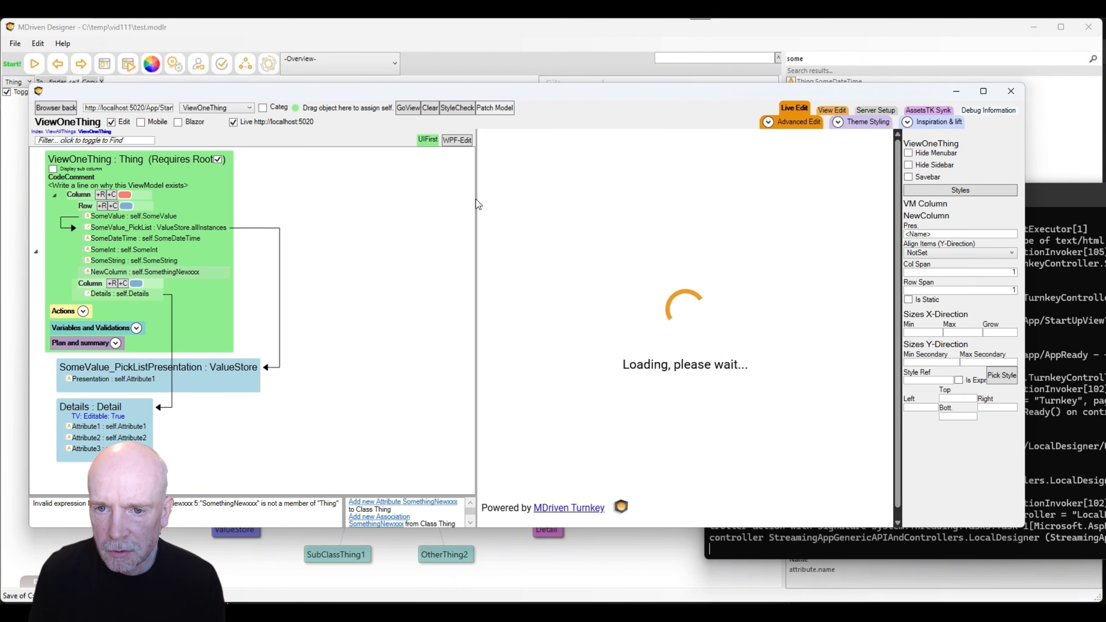
Widen the preview, dismiss the deleted page alert, and show the All Things and Value Store views.
{"action": "left_click_drag", "start_coordinate": [477, 205], "coordinate": [412, 206]}
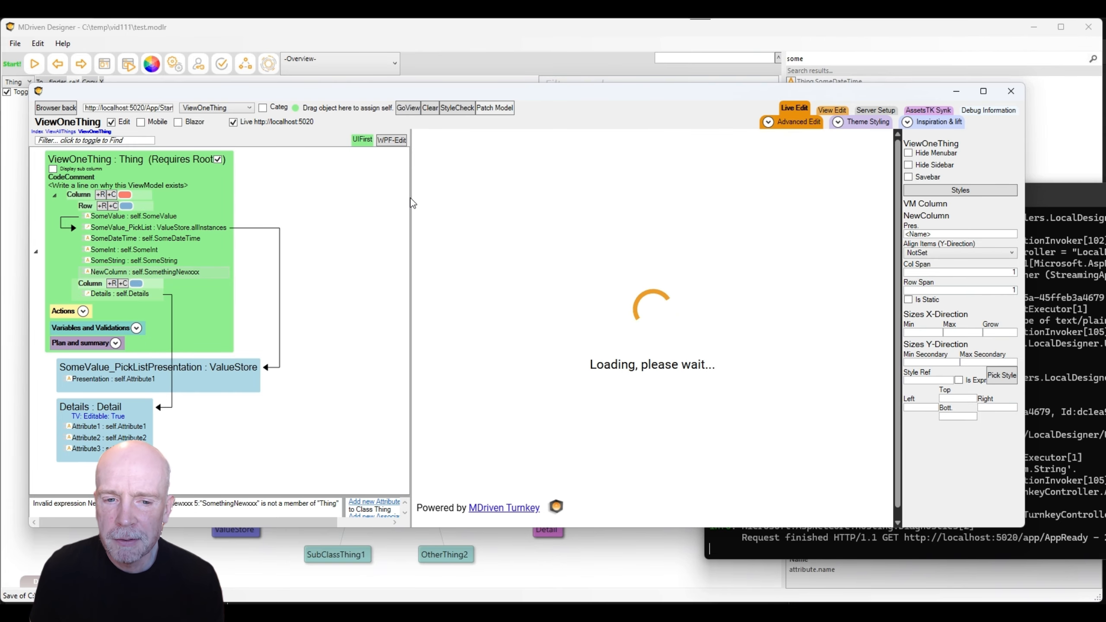
{"action": "left_click", "coordinate": [774, 201]}
{"action": "left_click", "coordinate": [774, 202]}
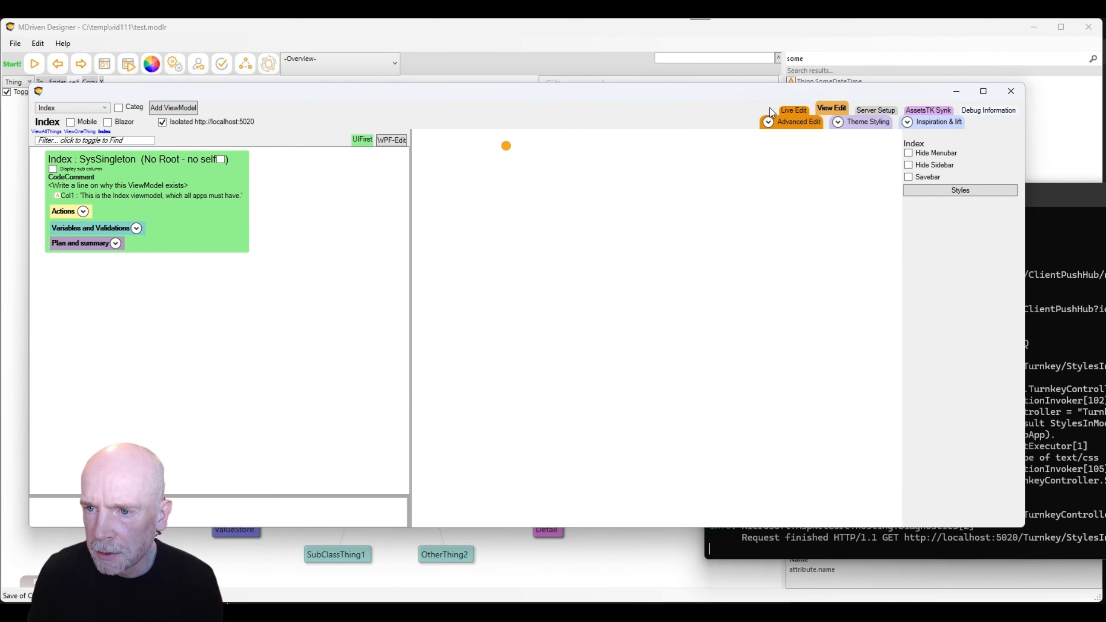
{"action": "left_click", "coordinate": [797, 110]}
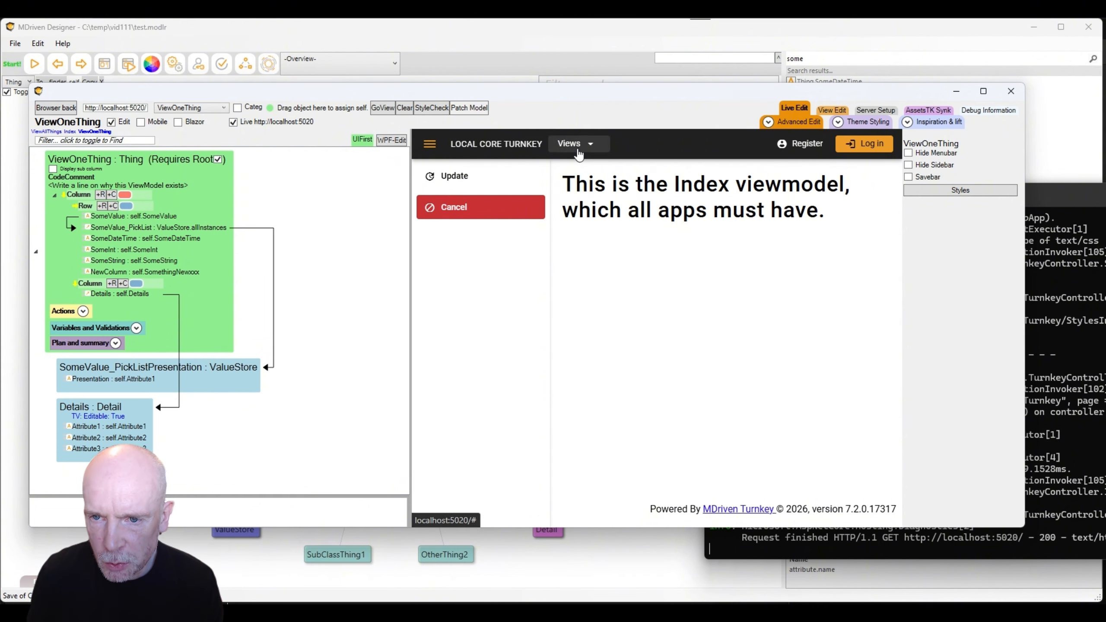
{"action": "left_click", "coordinate": [574, 144]}
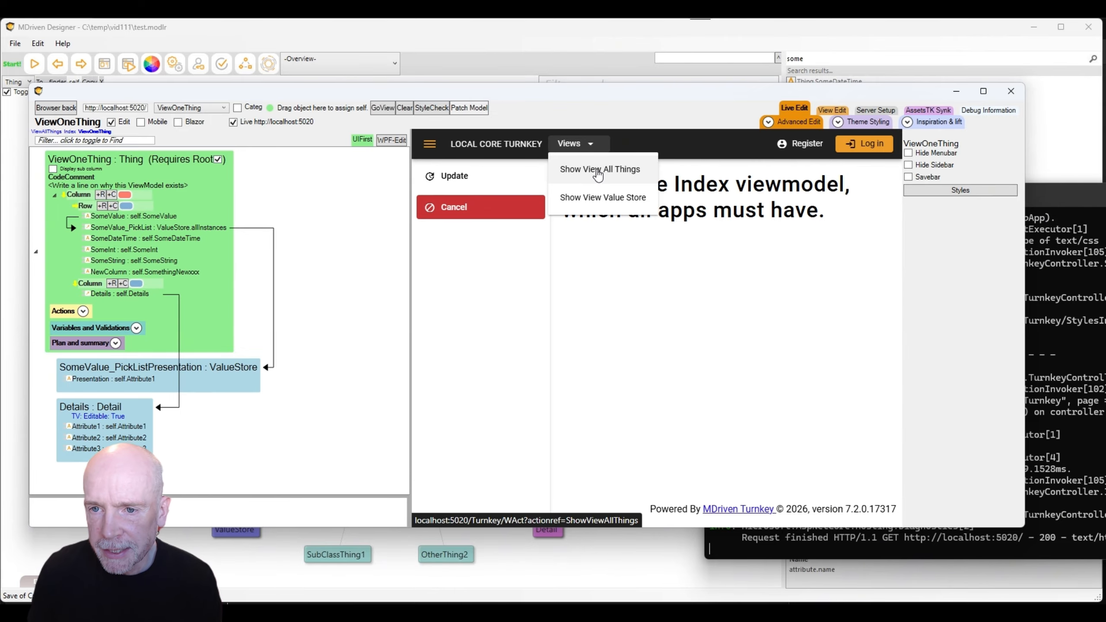
In All Things, create two Things with Some String values 'dsfdsf' and 'gfhgfhgfghf'.
{"action": "left_click", "coordinate": [598, 174]}
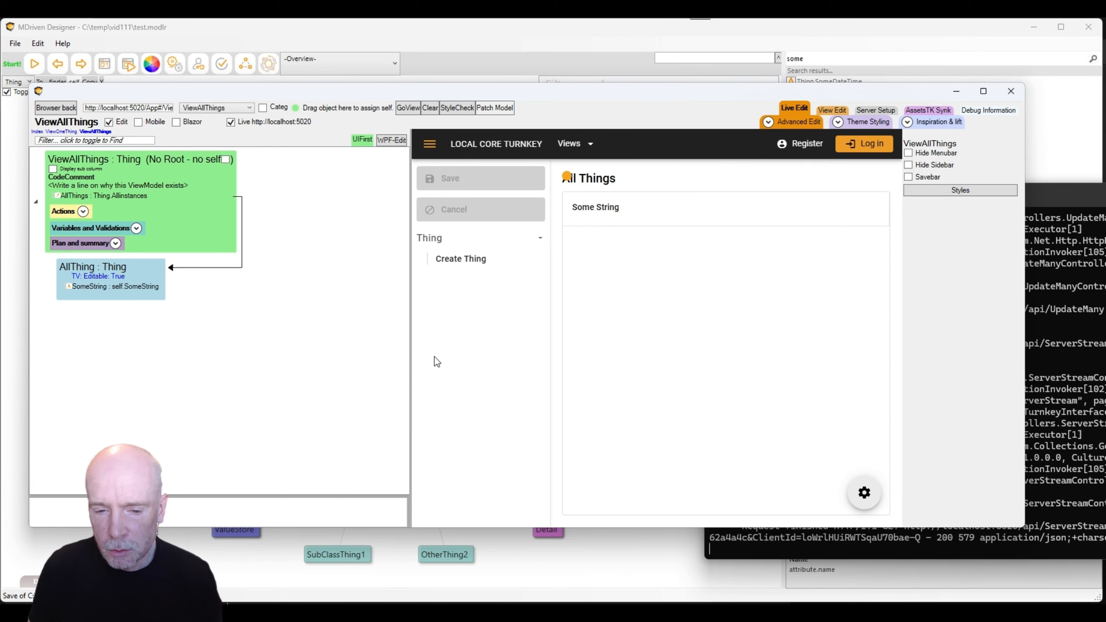
{"action": "left_click", "coordinate": [481, 269]}
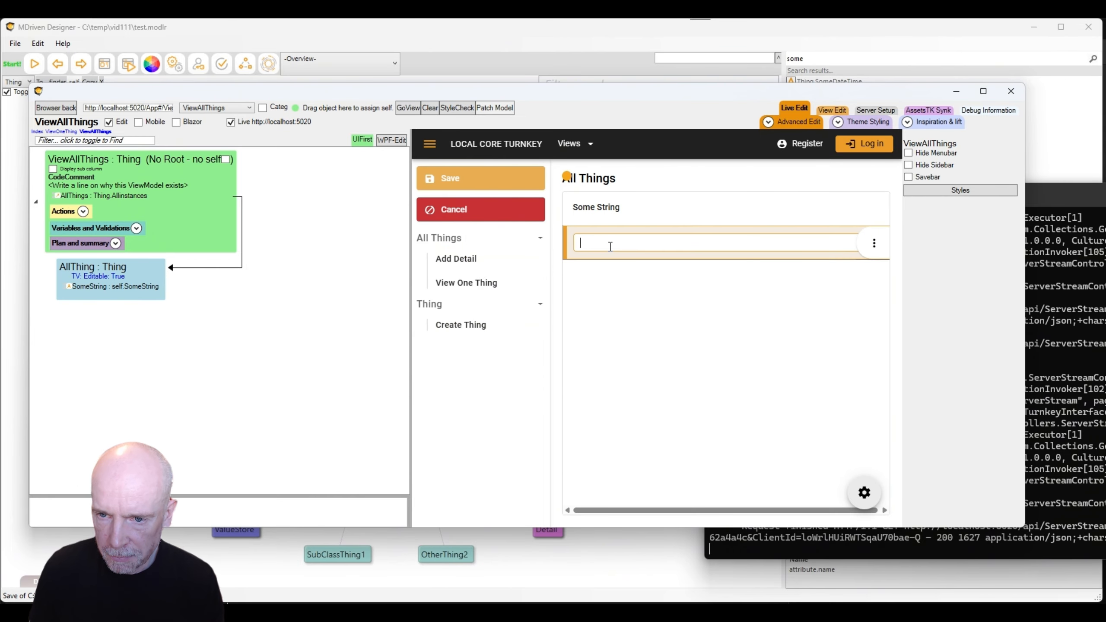
{"action": "type", "text": "dsfdsf"}
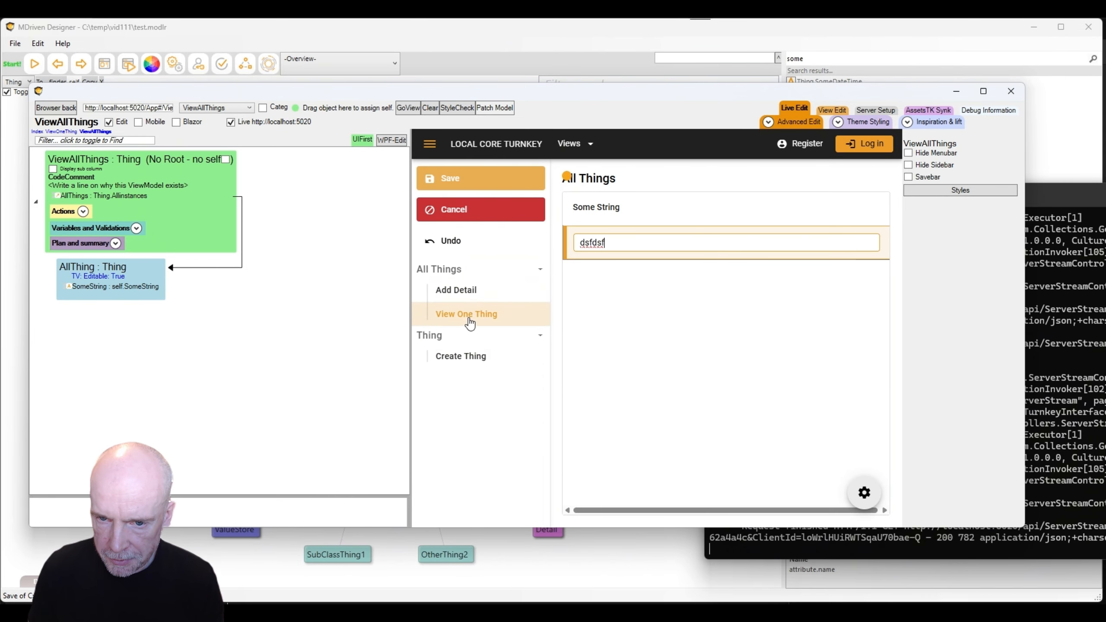
{"action": "left_click", "coordinate": [491, 185]}
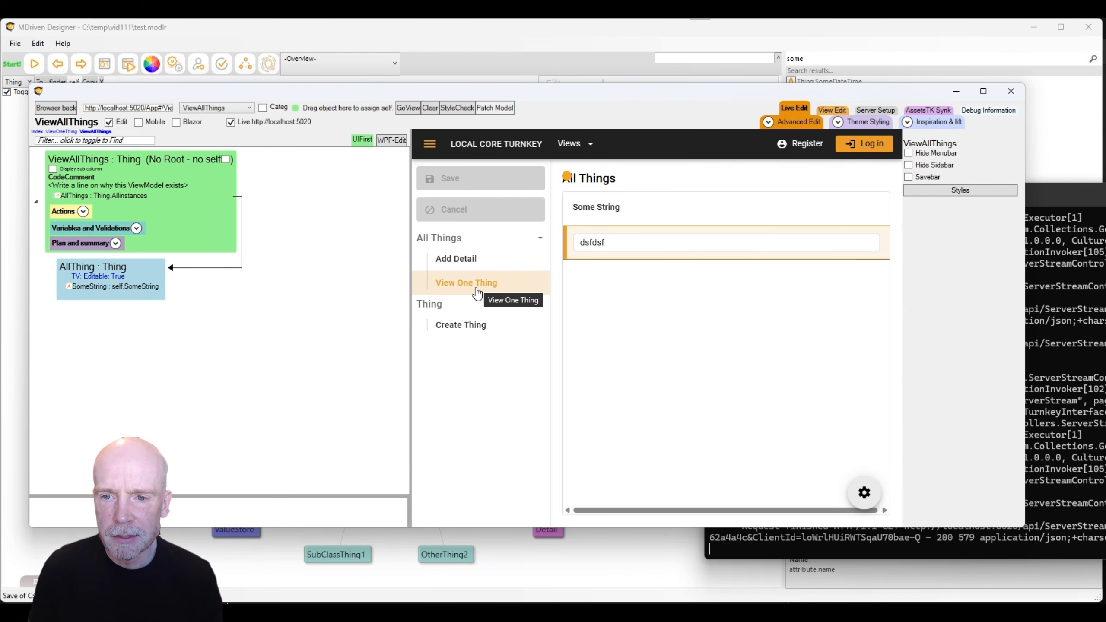
{"action": "left_click", "coordinate": [464, 330]}
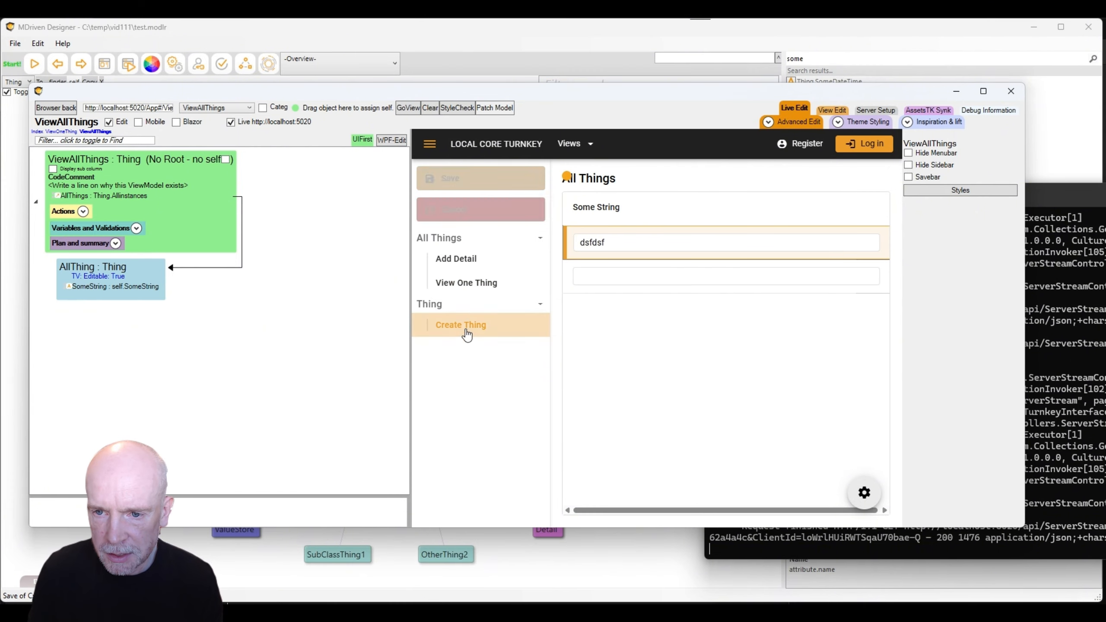
{"action": "left_click", "coordinate": [622, 276]}
{"action": "type", "text": "gfhgfhgfghf"}
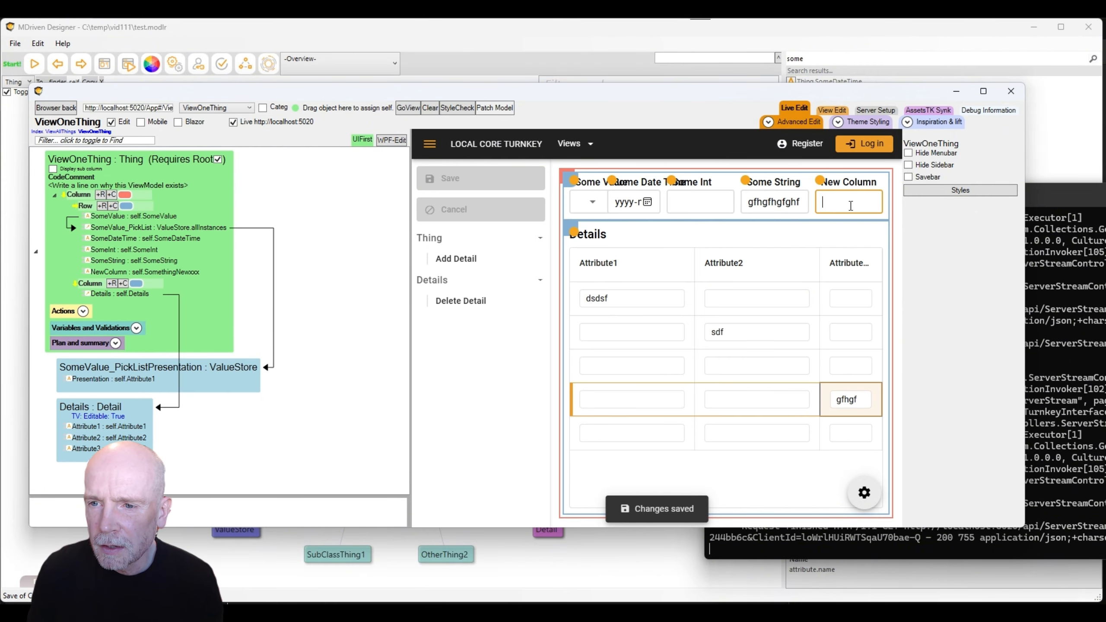
Enter 'aaa' in ViewOneThing's New Column and save.
{"action": "type", "text": "aaa"}
{"action": "key", "text": "Tab"}
{"action": "key", "text": "ctrl+s"}
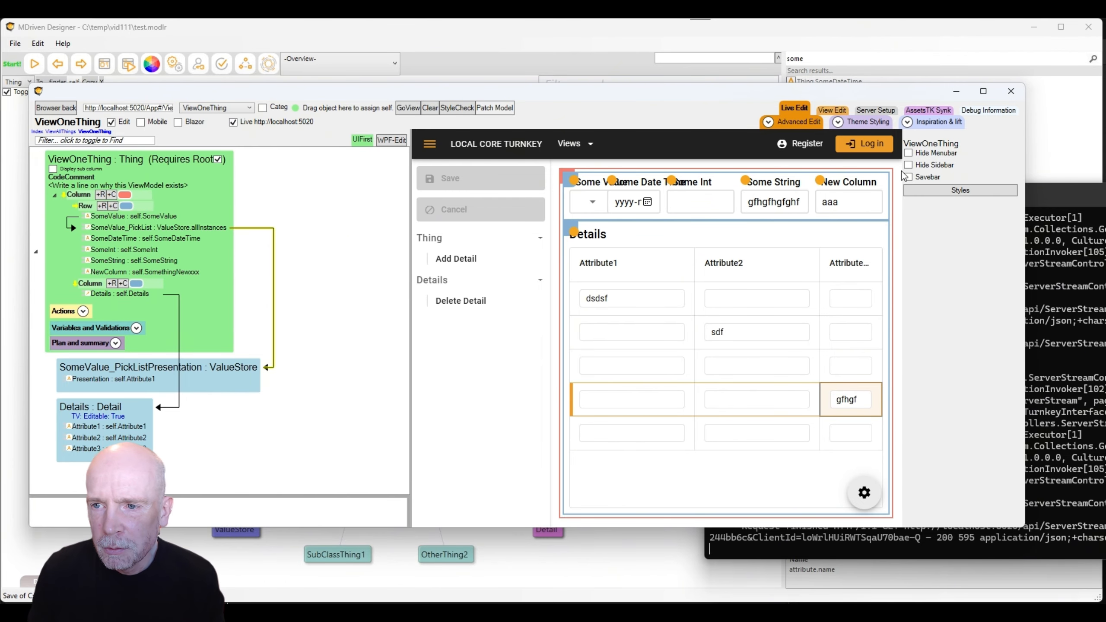
Check the server setup, then return to live editing and select the NewColumn column.
{"action": "left_click", "coordinate": [879, 110]}
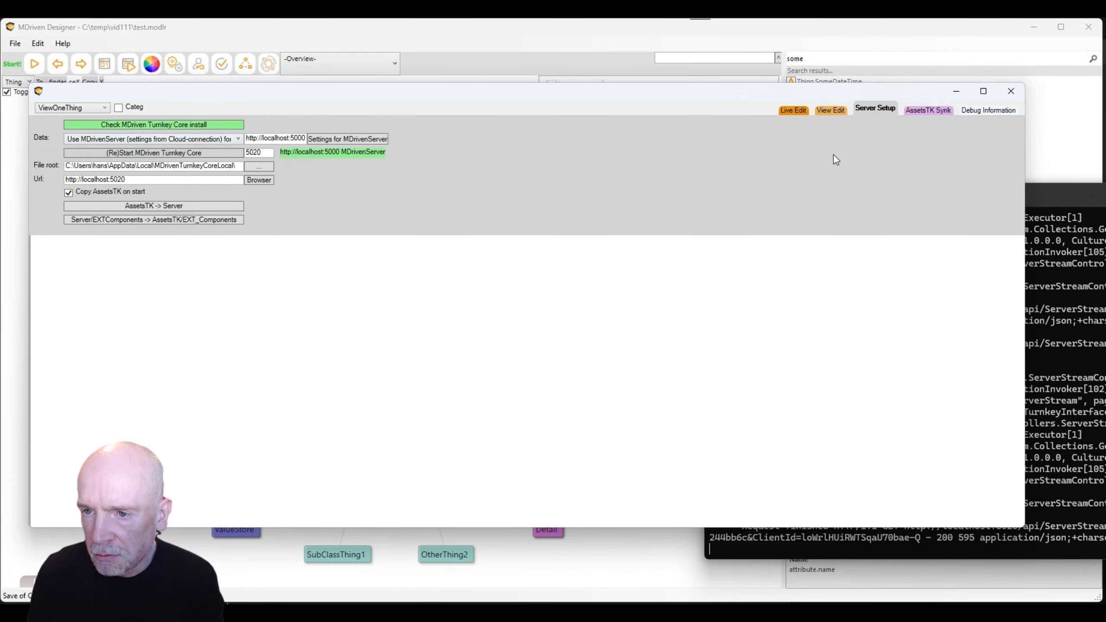
{"action": "left_click", "coordinate": [791, 112]}
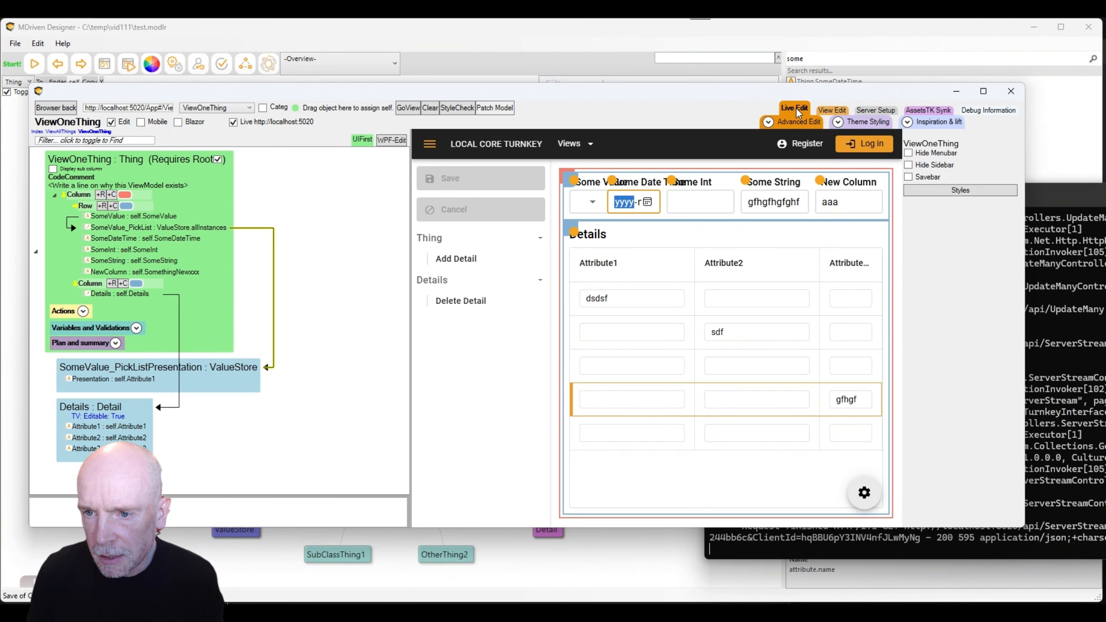
{"action": "left_click", "coordinate": [119, 271]}
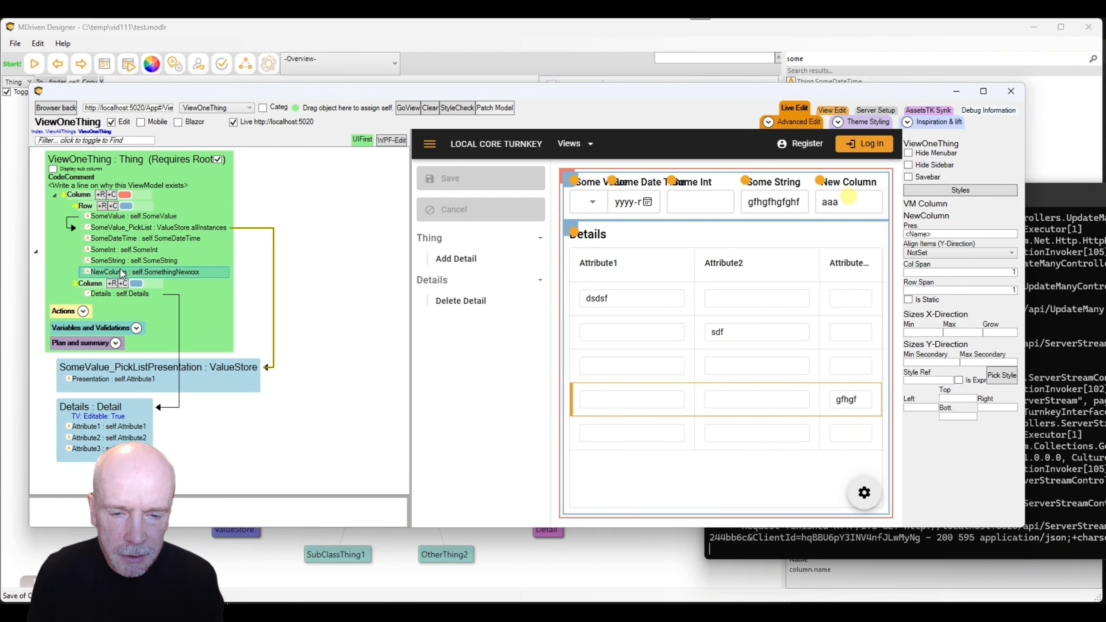
{"action": "right_click", "coordinate": [120, 269]}
Add NewColumn2 bound to self.YetANewAttribute, creating that String attribute on Thing.
{"action": "mouse_move", "coordinate": [162, 306]}
{"action": "left_click", "coordinate": [576, 331]}
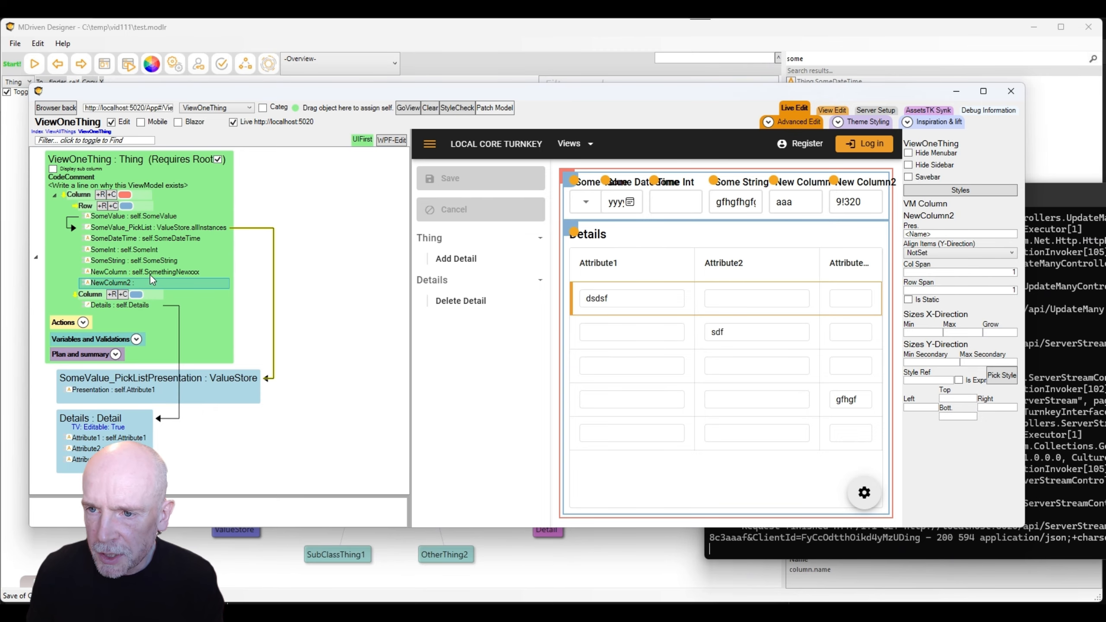
{"action": "left_click", "coordinate": [800, 121]}
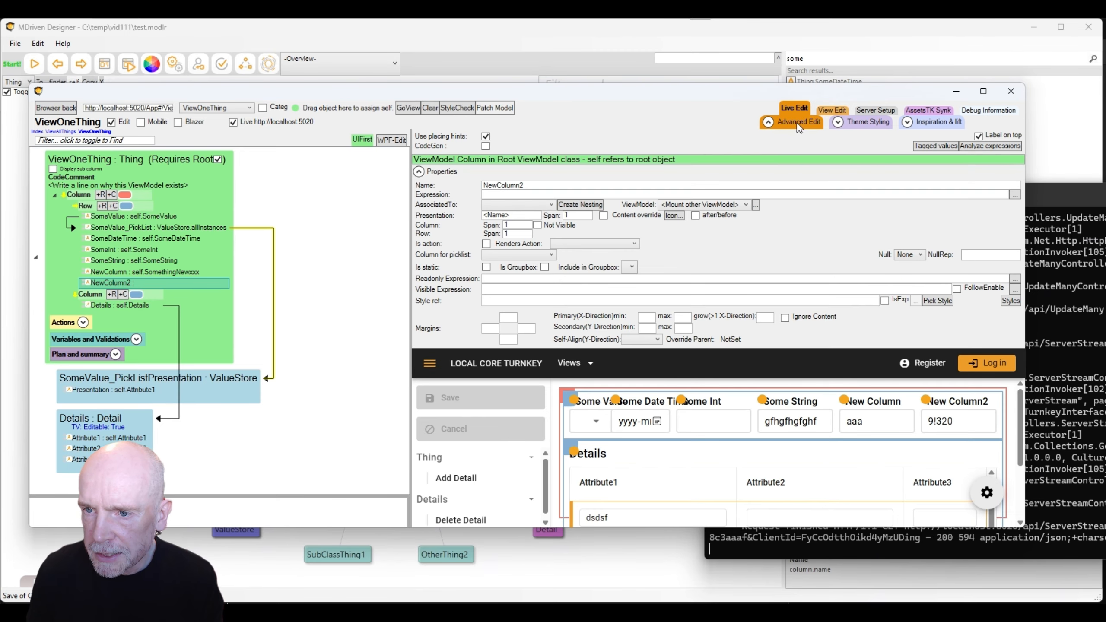
{"action": "left_click", "coordinate": [620, 194]}
{"action": "type", "text": "self.Some"}
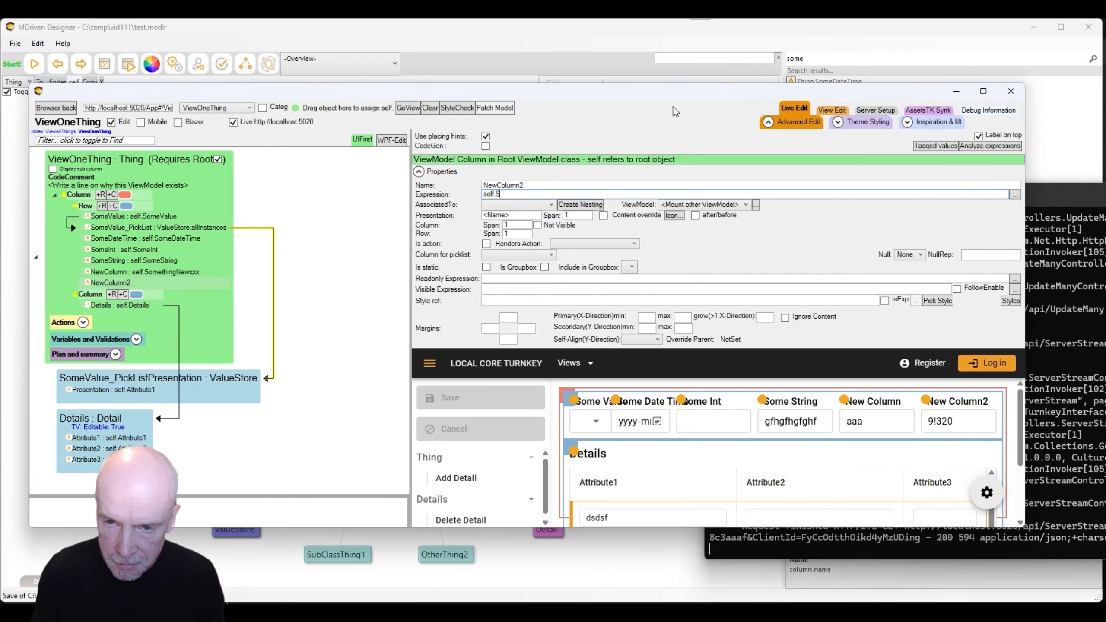
{"action": "key", "text": "BackSpace"}
{"action": "key", "text": "BackSpace"}
{"action": "key", "text": "BackSpace"}
{"action": "key", "text": "BackSpace"}
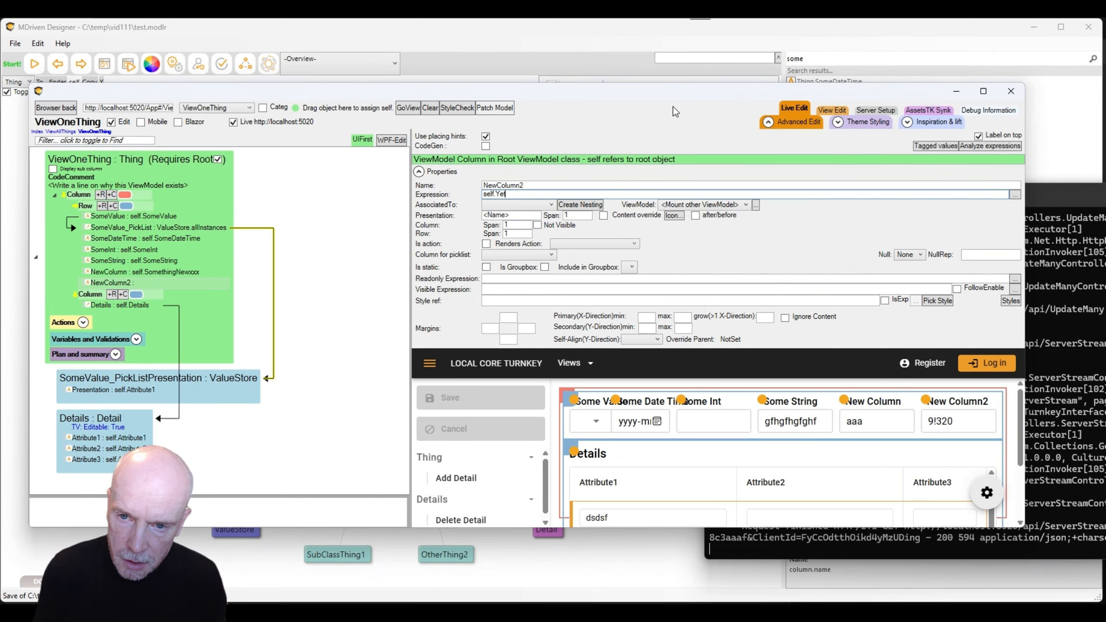
{"action": "type", "text": "YetANewA"}
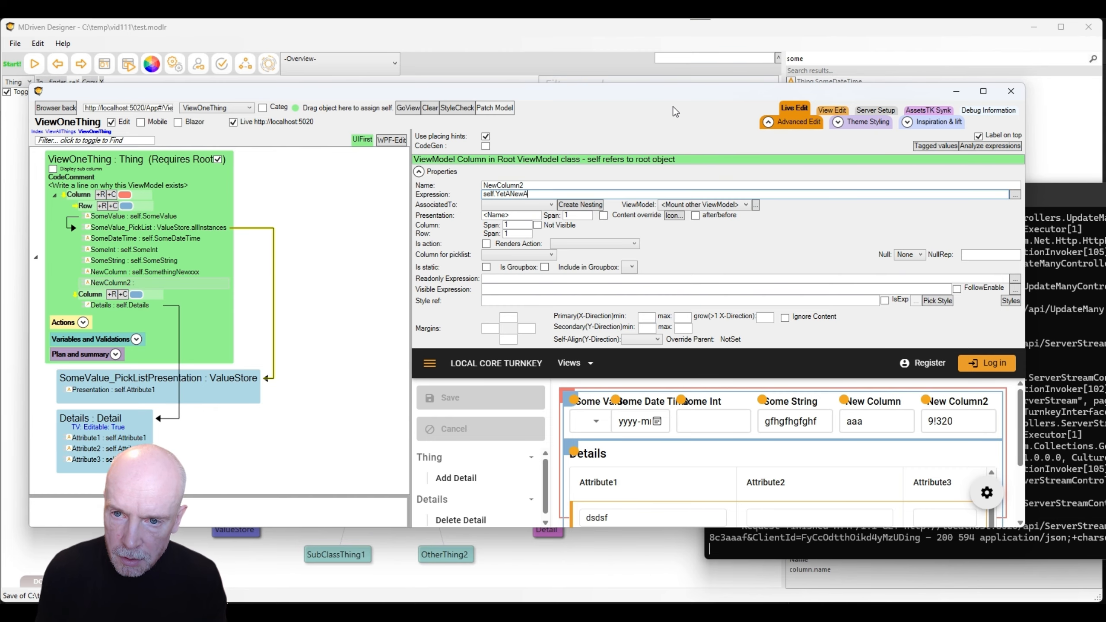
{"action": "type", "text": "ttribute"}
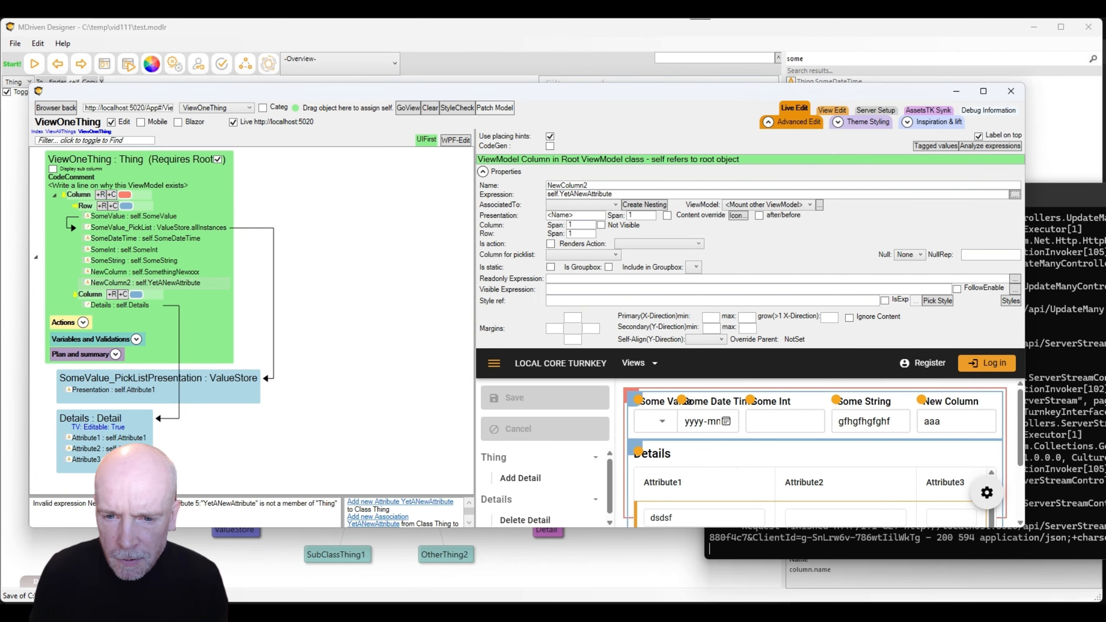
{"action": "left_click", "coordinate": [408, 502]}
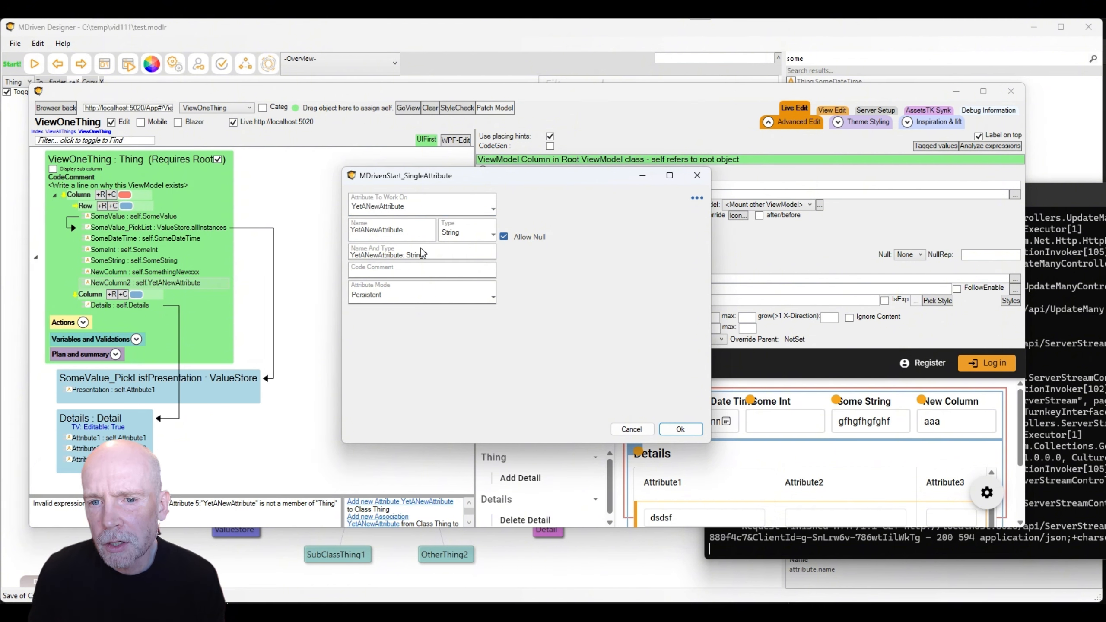
{"action": "left_click", "coordinate": [681, 429]}
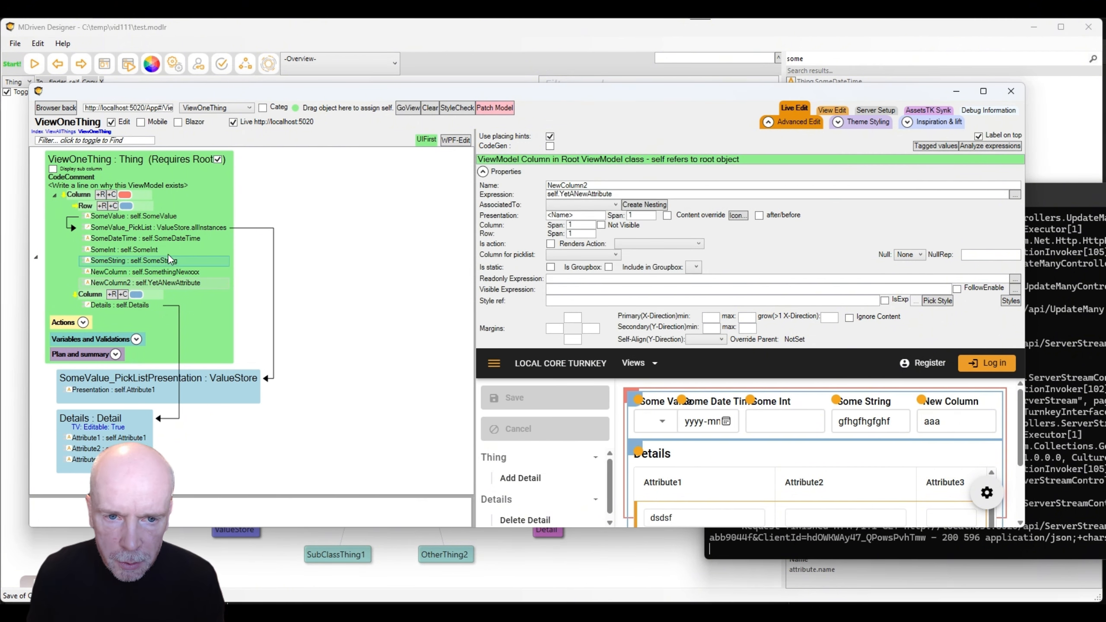
{"action": "left_click", "coordinate": [87, 209]}
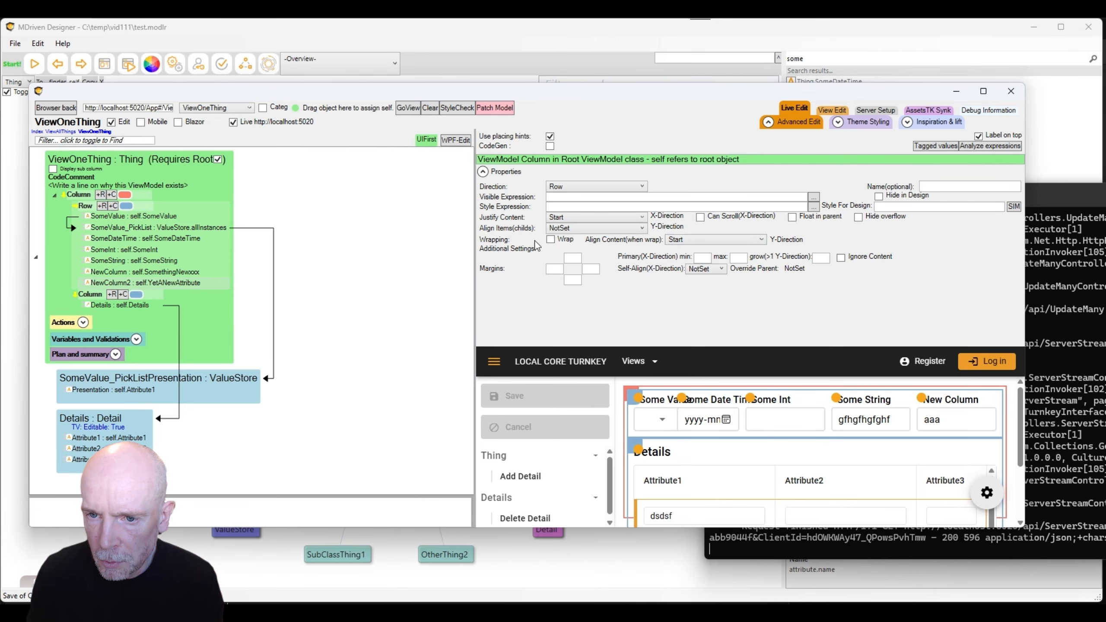
Turn on Wrap for the field row, hide full properties, and widen the live preview.
{"action": "left_click", "coordinate": [550, 239]}
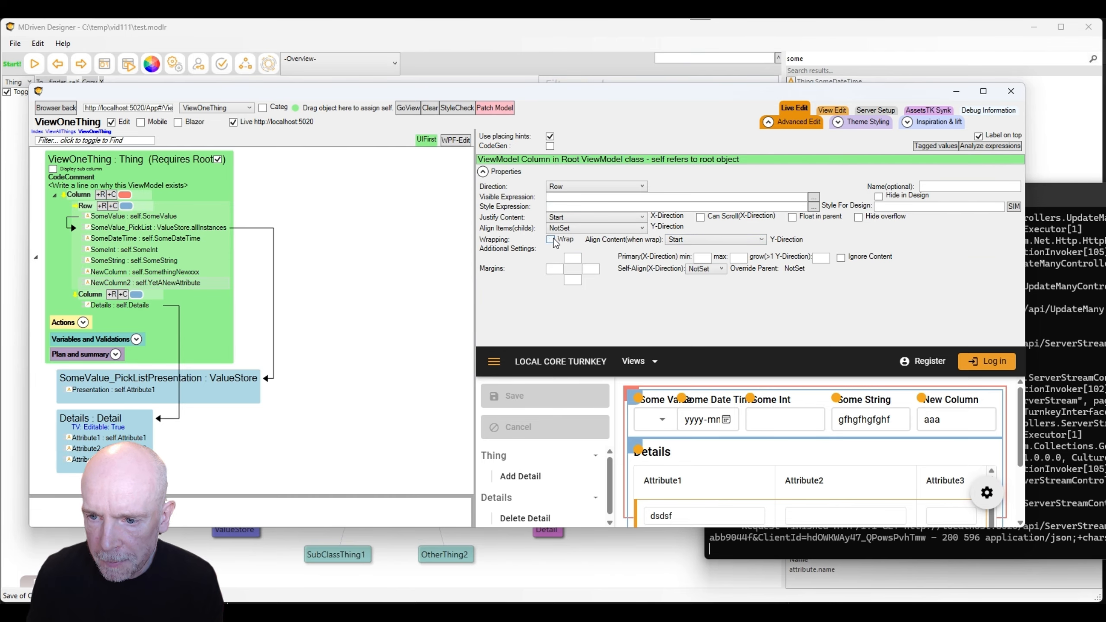
{"action": "left_click", "coordinate": [124, 282]}
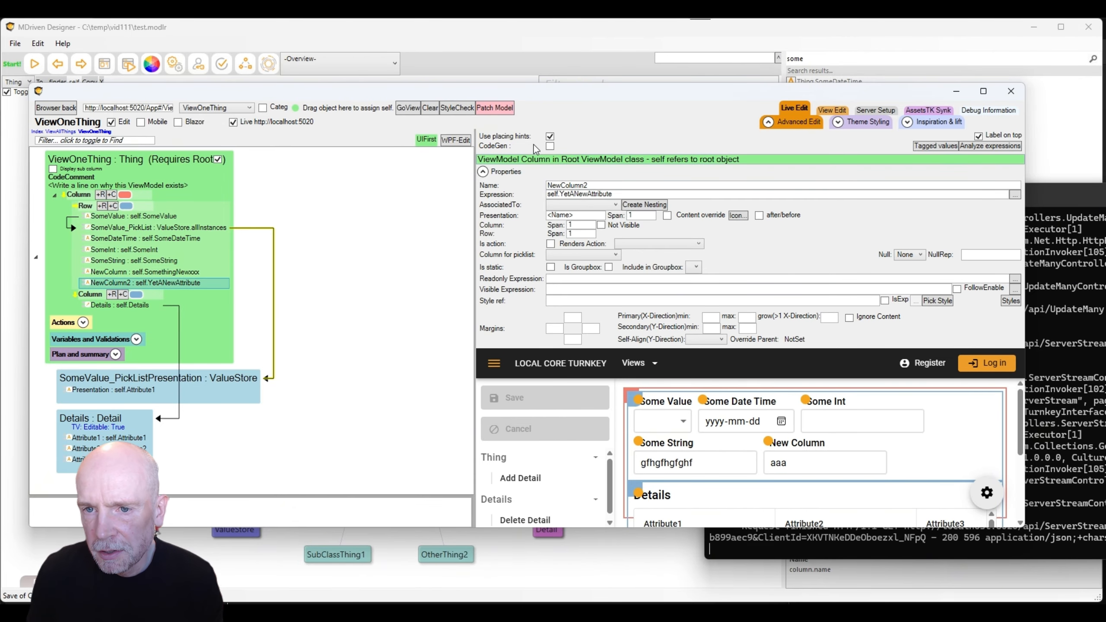
{"action": "left_click", "coordinate": [768, 122]}
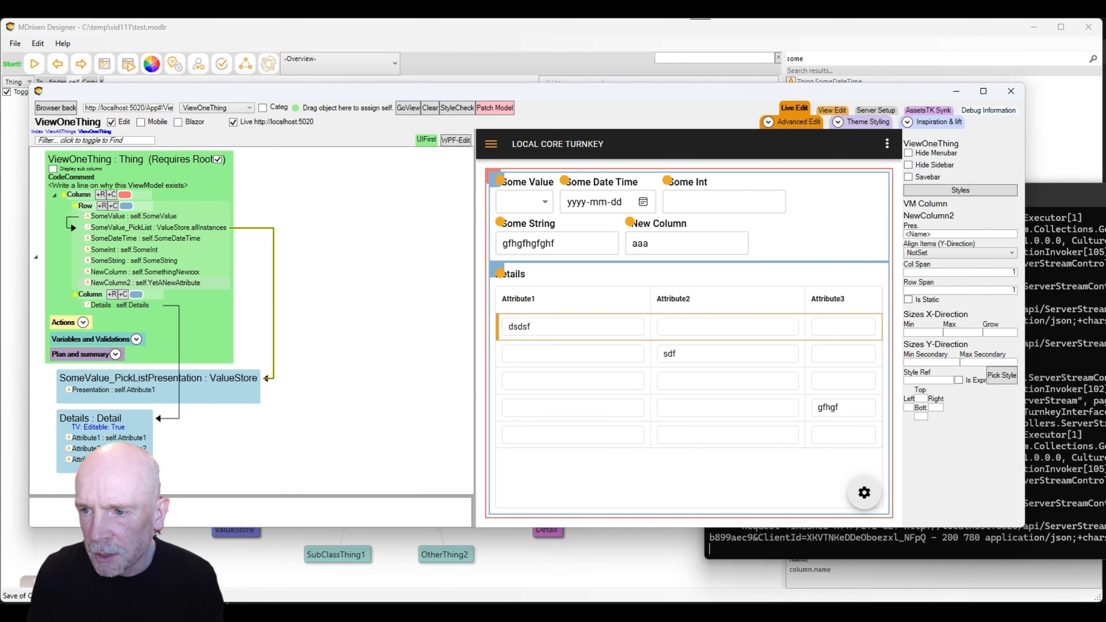
{"action": "left_click_drag", "start_coordinate": [1029, 214], "coordinate": [1102, 195]}
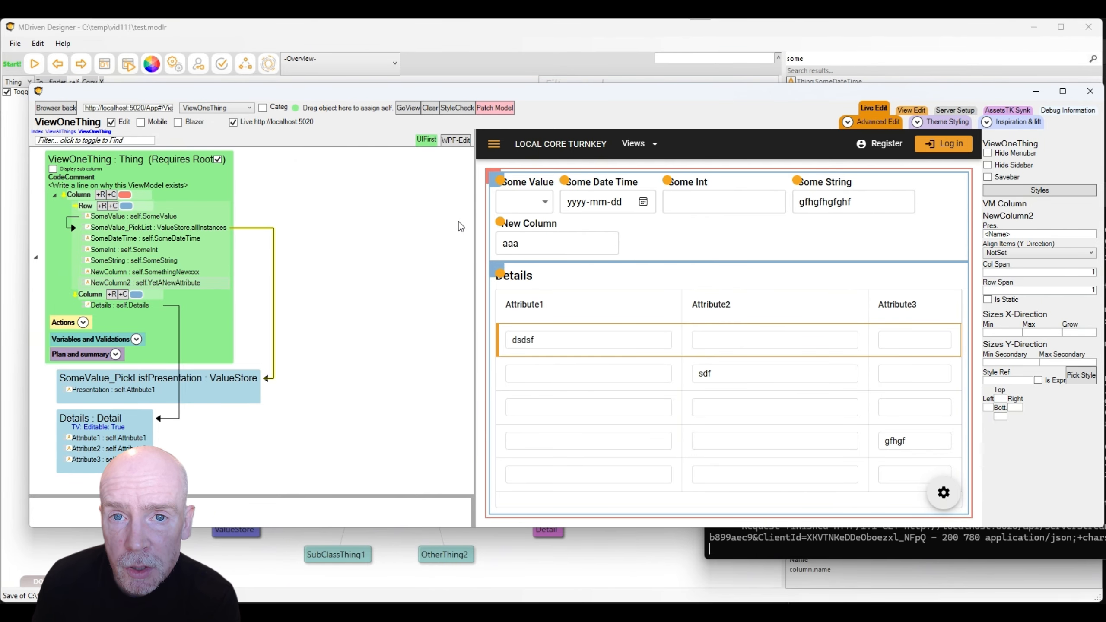
Open the server connection window, then save the model.
{"action": "left_click", "coordinate": [268, 64]}
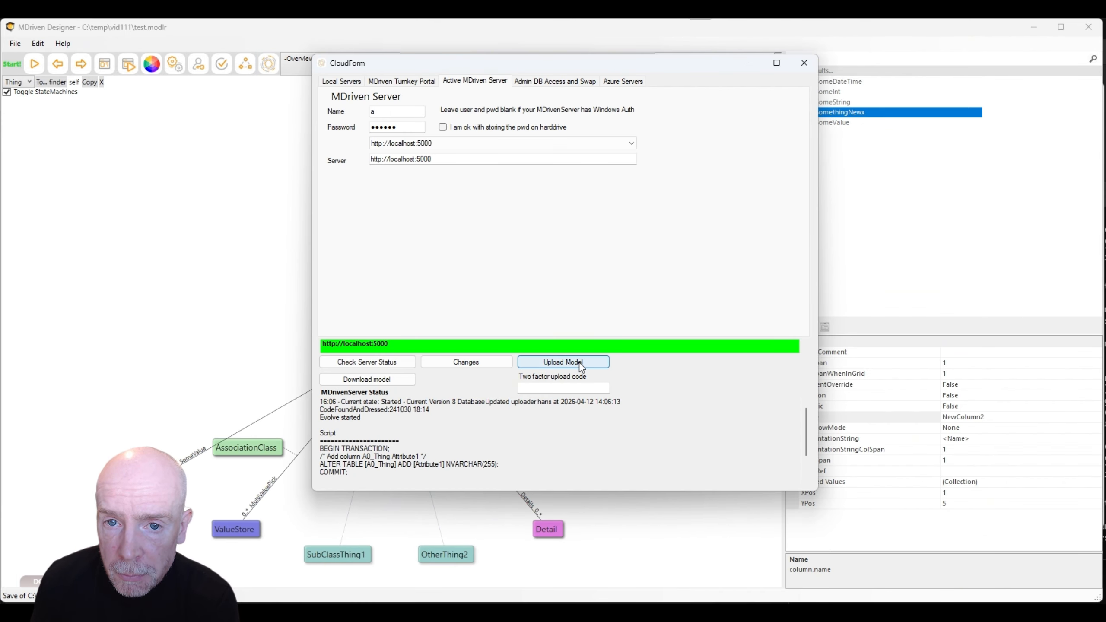
{"action": "left_click", "coordinate": [15, 43]}
{"action": "left_click", "coordinate": [15, 43]}
{"action": "left_click", "coordinate": [43, 131]}
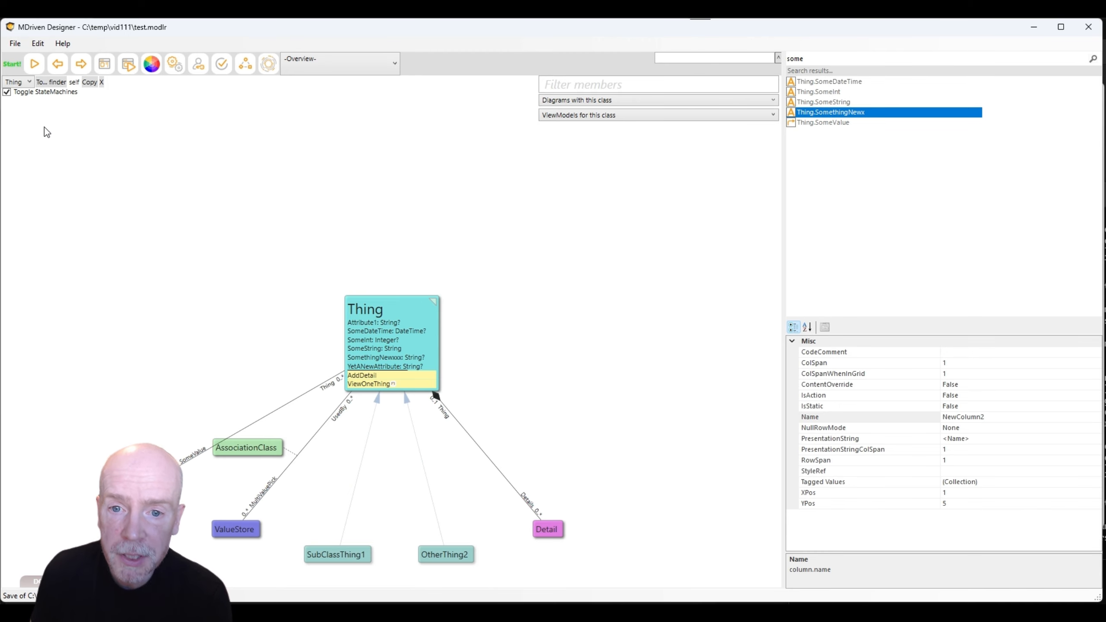
Switch between open windows and reposition the server connection window to reveal Thing.
{"action": "key", "text": "alt+Tab"}
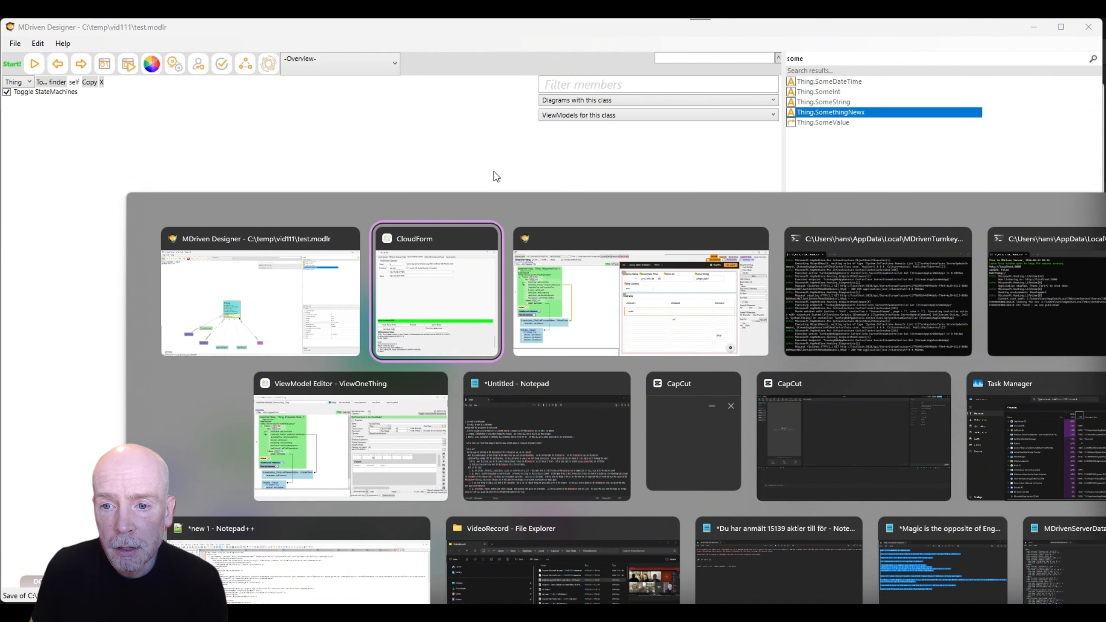
{"action": "left_click", "coordinate": [740, 244]}
{"action": "key", "text": "alt+Tab"}
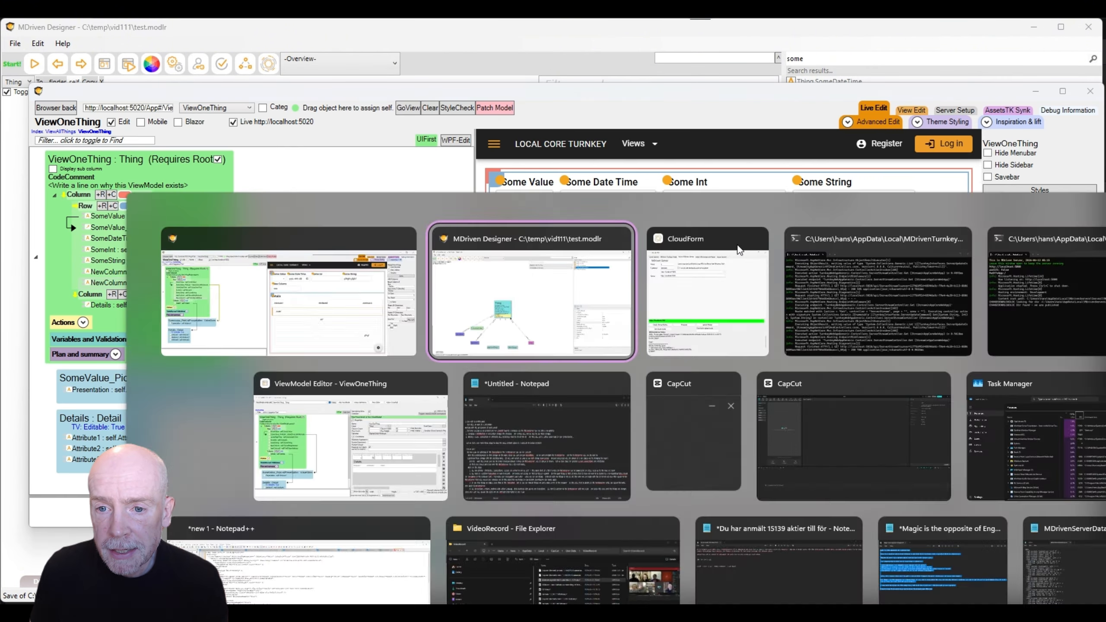
{"action": "key", "text": "alt+Tab"}
{"action": "left_click", "coordinate": [663, 257]}
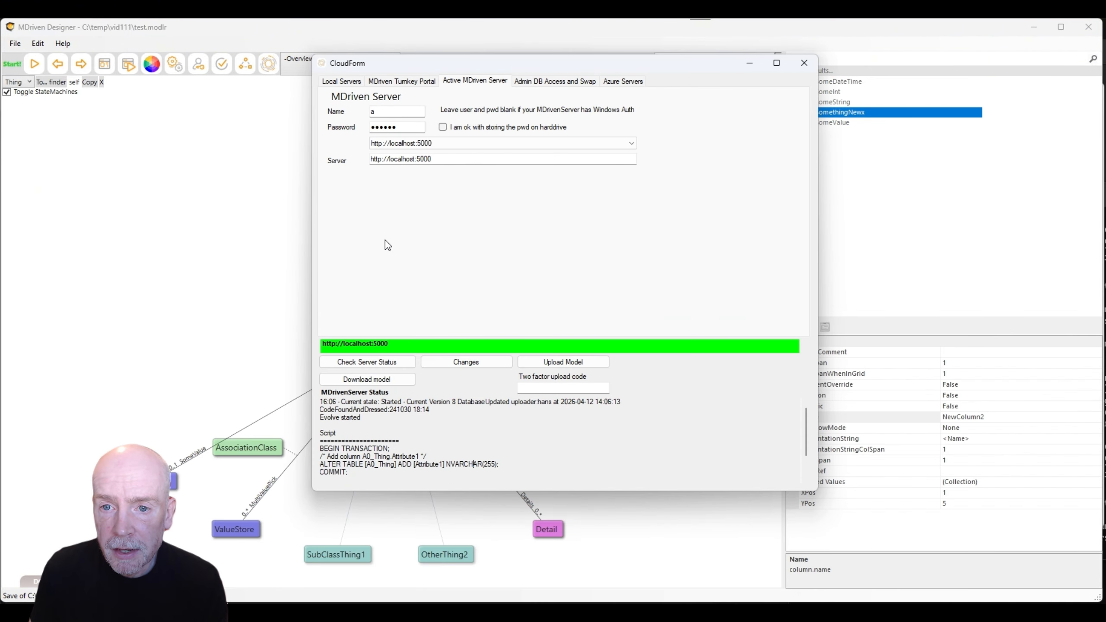
{"action": "left_click_drag", "start_coordinate": [563, 66], "coordinate": [588, 94]}
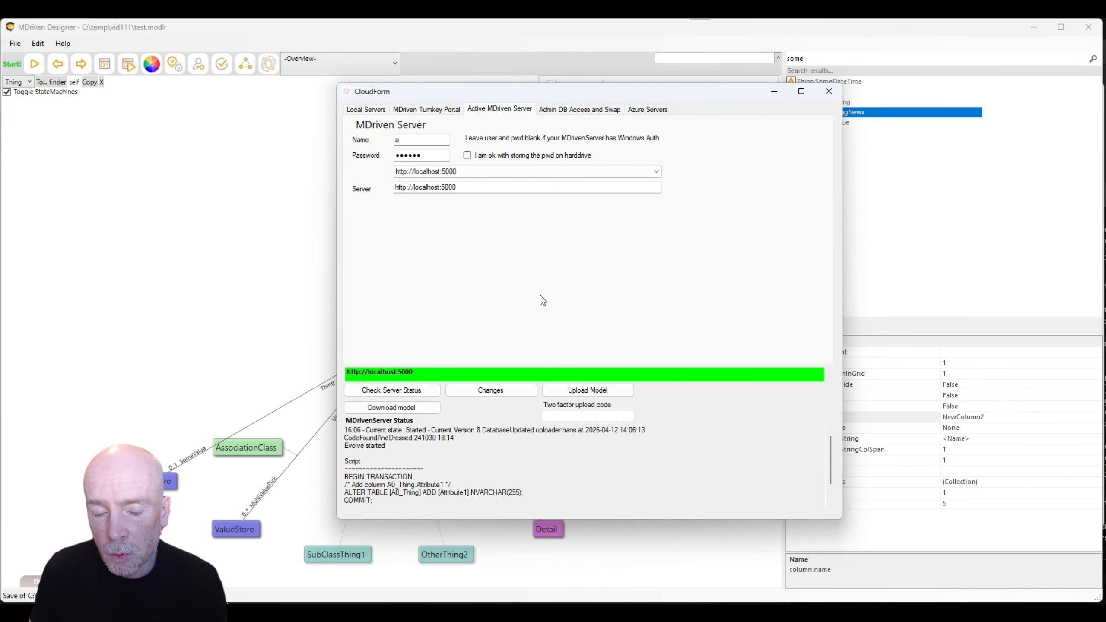
{"action": "left_click_drag", "start_coordinate": [532, 93], "coordinate": [607, 93]}
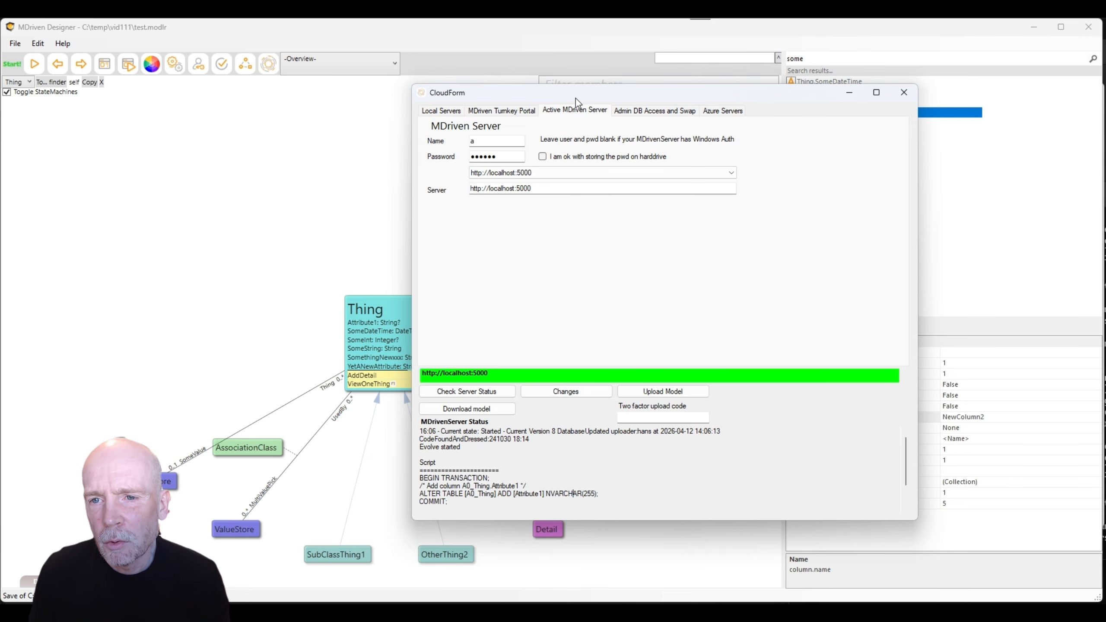
{"action": "left_click_drag", "start_coordinate": [575, 98], "coordinate": [501, 96]}
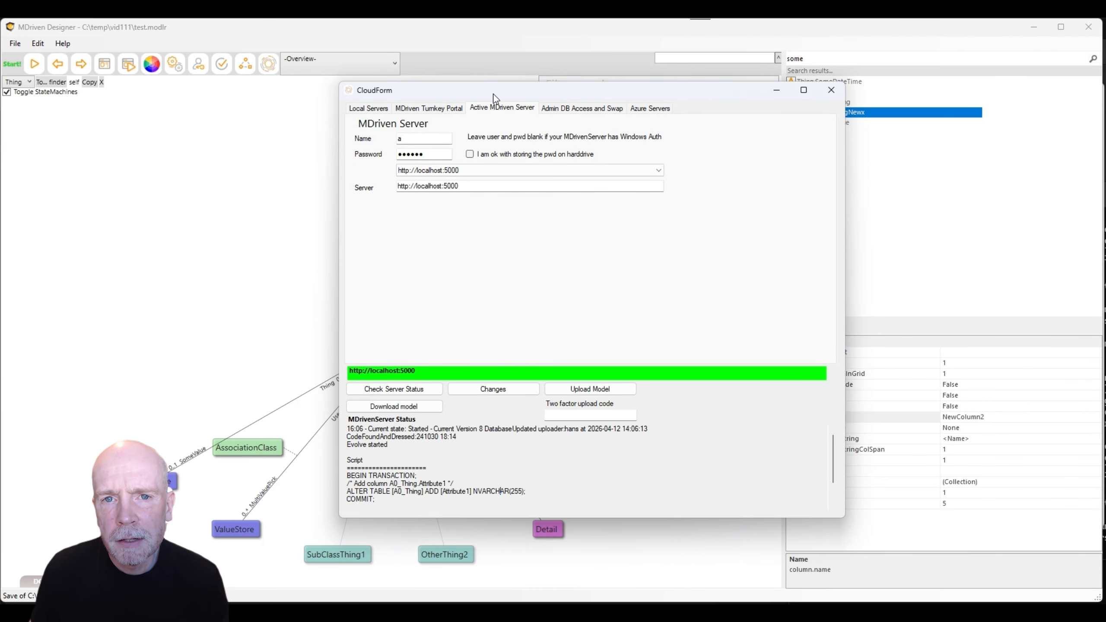
{"action": "left_click_drag", "start_coordinate": [503, 95], "coordinate": [513, 128]}
{"action": "key", "text": "alt+Tab"}
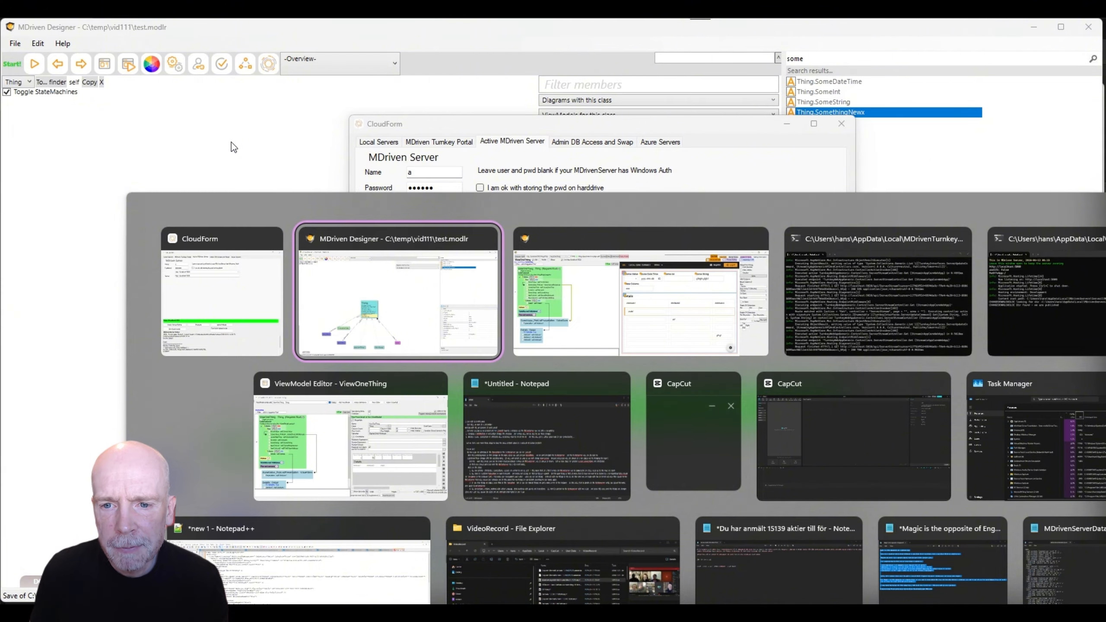
{"action": "key", "text": "alt+Tab+Tab"}
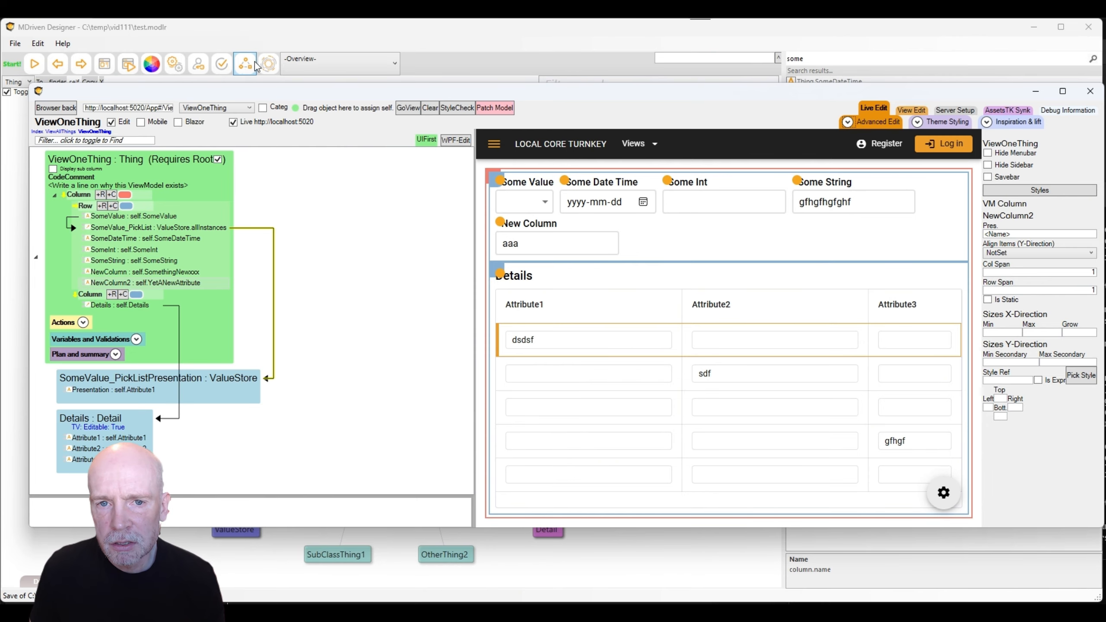
Reopen the MDriven Server connection settings, then return to the ViewOneThing live-edit window.
{"action": "left_click", "coordinate": [266, 64]}
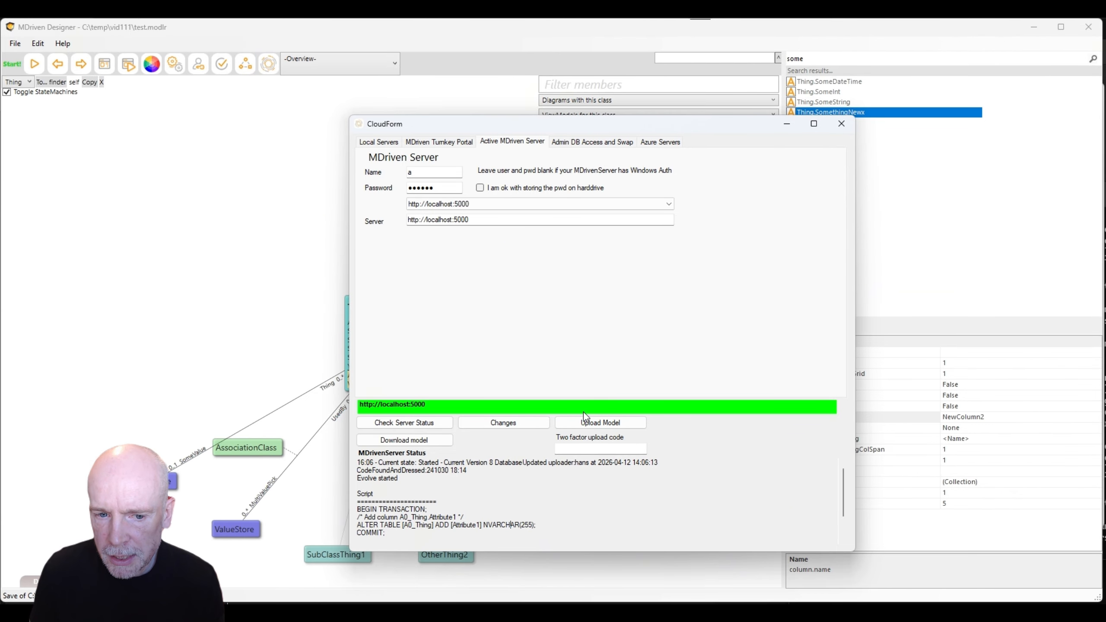
{"action": "key", "text": "alt+Tab"}
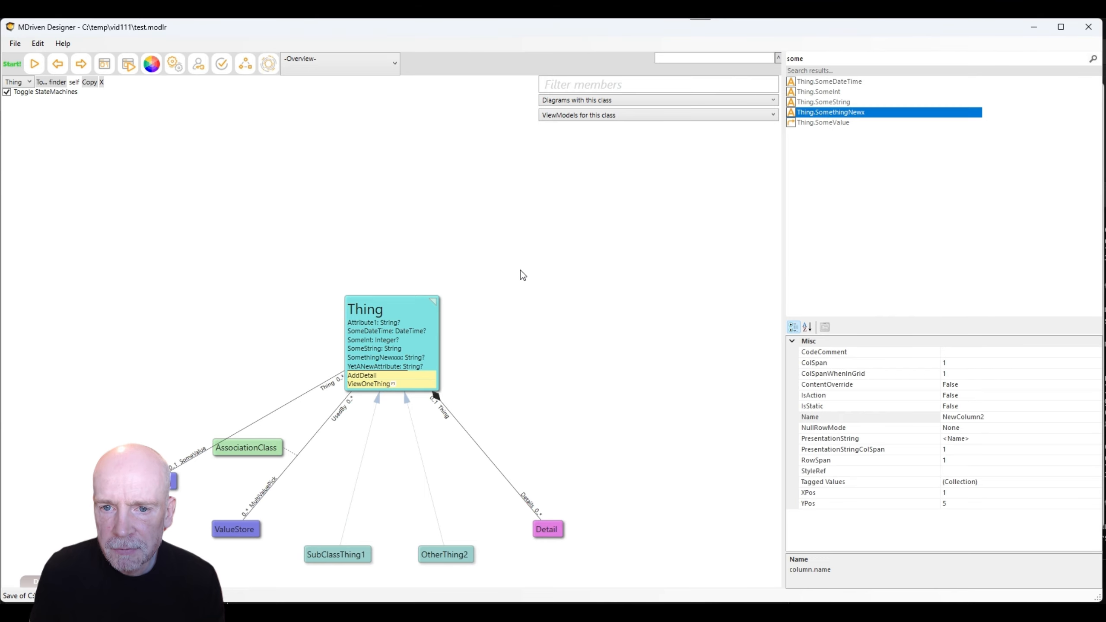
{"action": "key", "text": "alt+Tab"}
{"action": "key", "text": "Tab"}
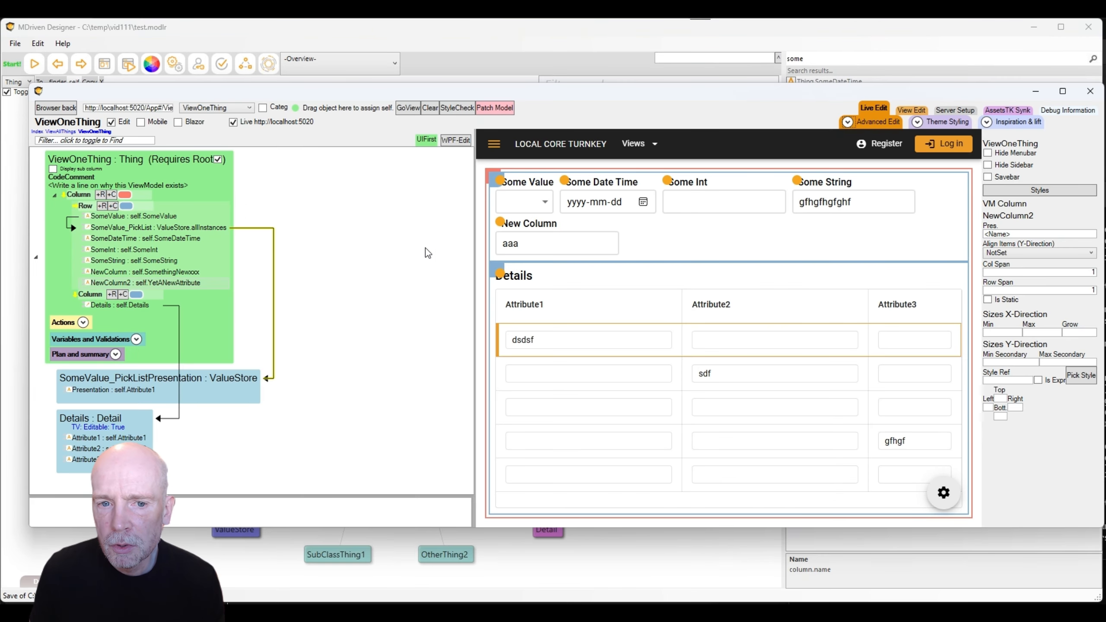
Patch the model, enter 'dfgdfgdfhgf' in New Column2, then open and close the server settings.
{"action": "left_click", "coordinate": [492, 109]}
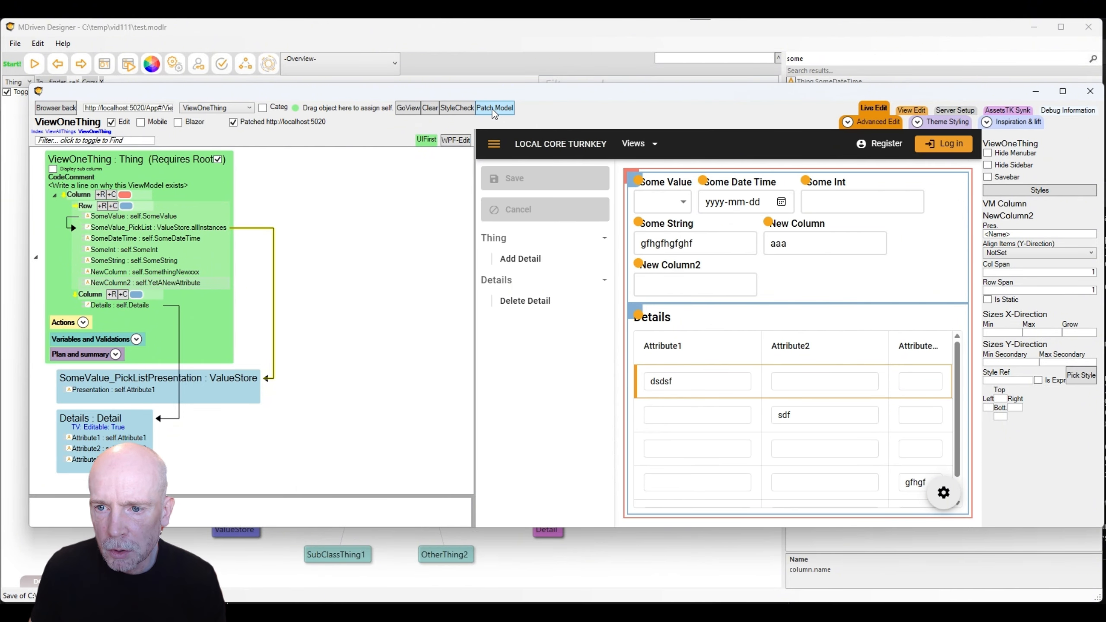
{"action": "left_click", "coordinate": [677, 289]}
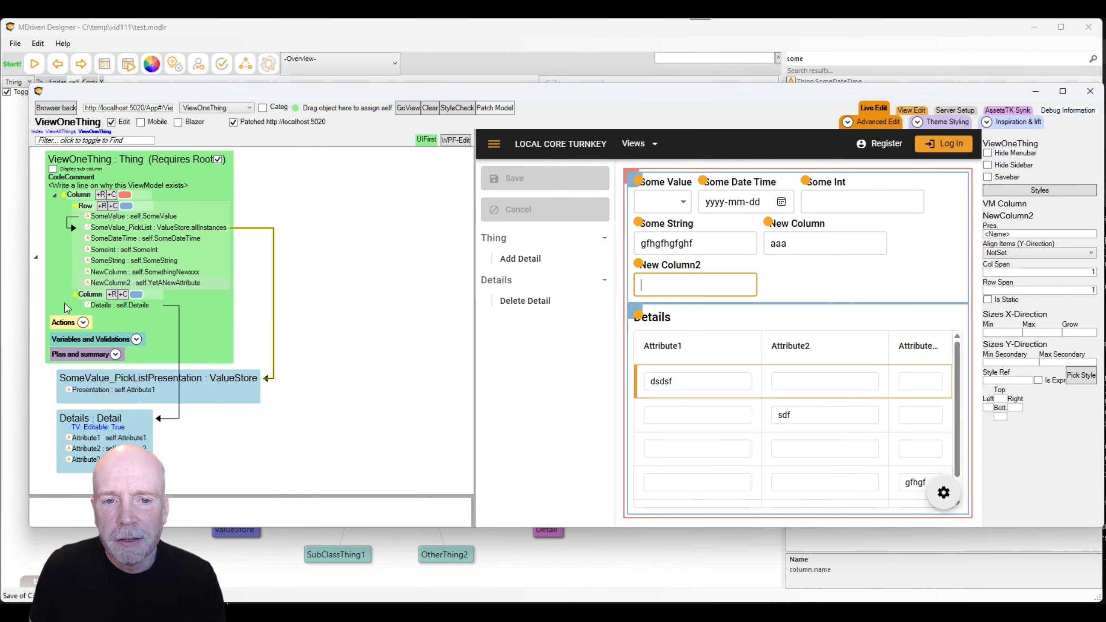
{"action": "left_click", "coordinate": [153, 286]}
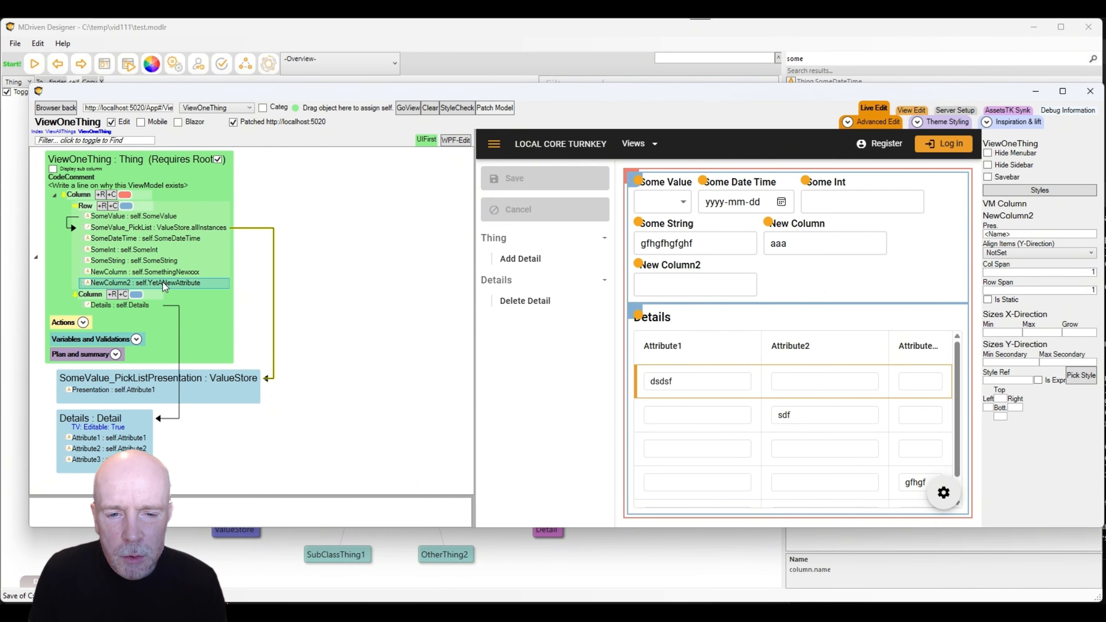
{"action": "left_click", "coordinate": [699, 283]}
{"action": "type", "text": "dfg"}
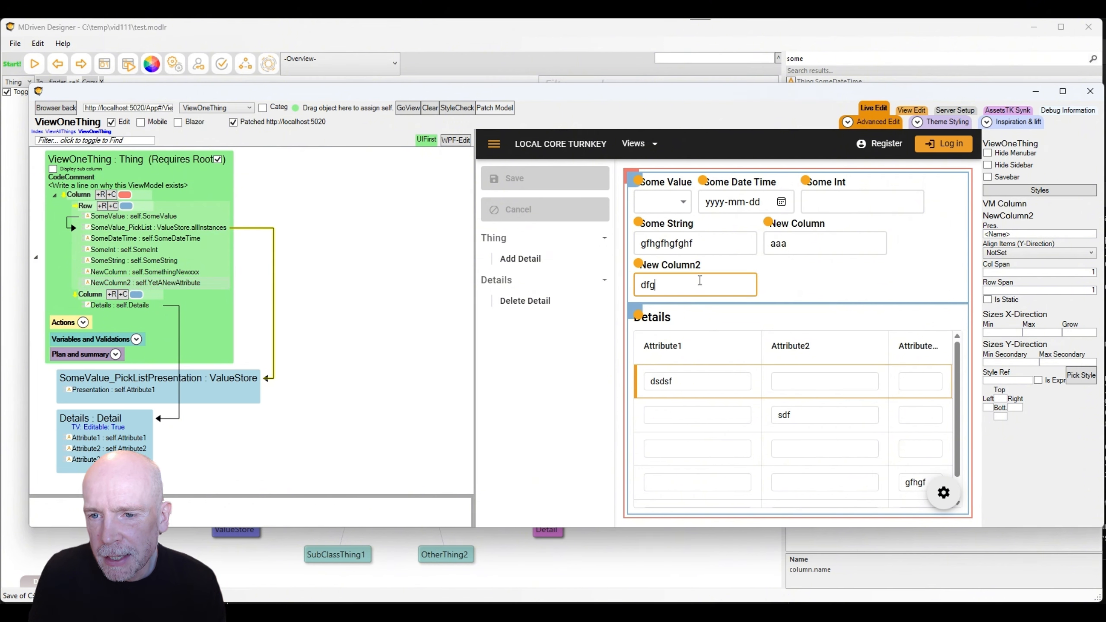
{"action": "type", "text": "dfgdfhgf"}
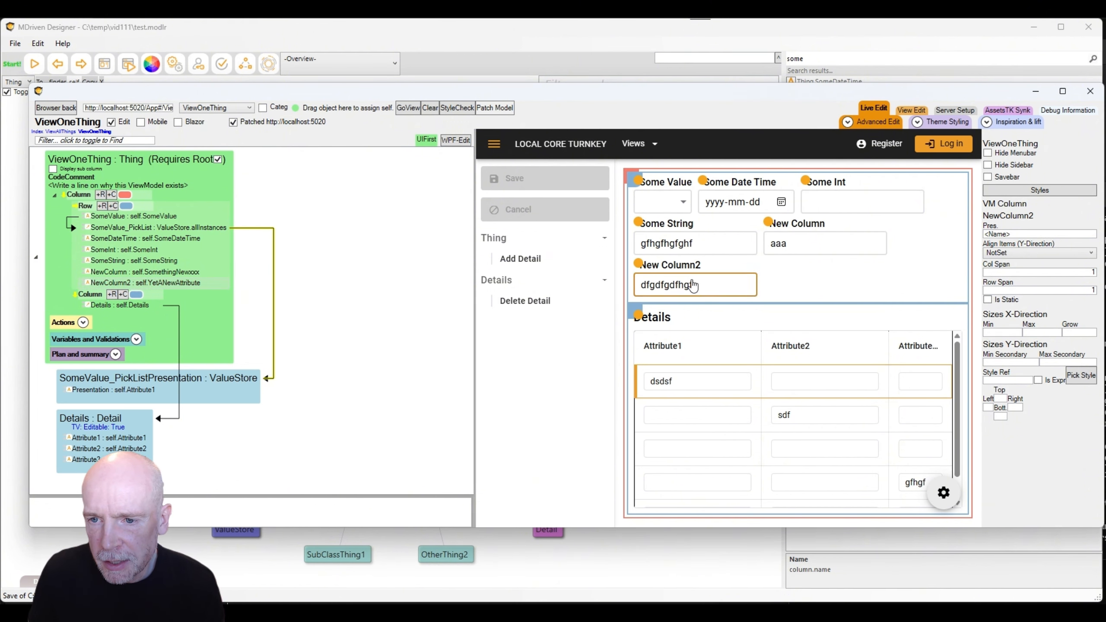
{"action": "left_click", "coordinate": [273, 275]}
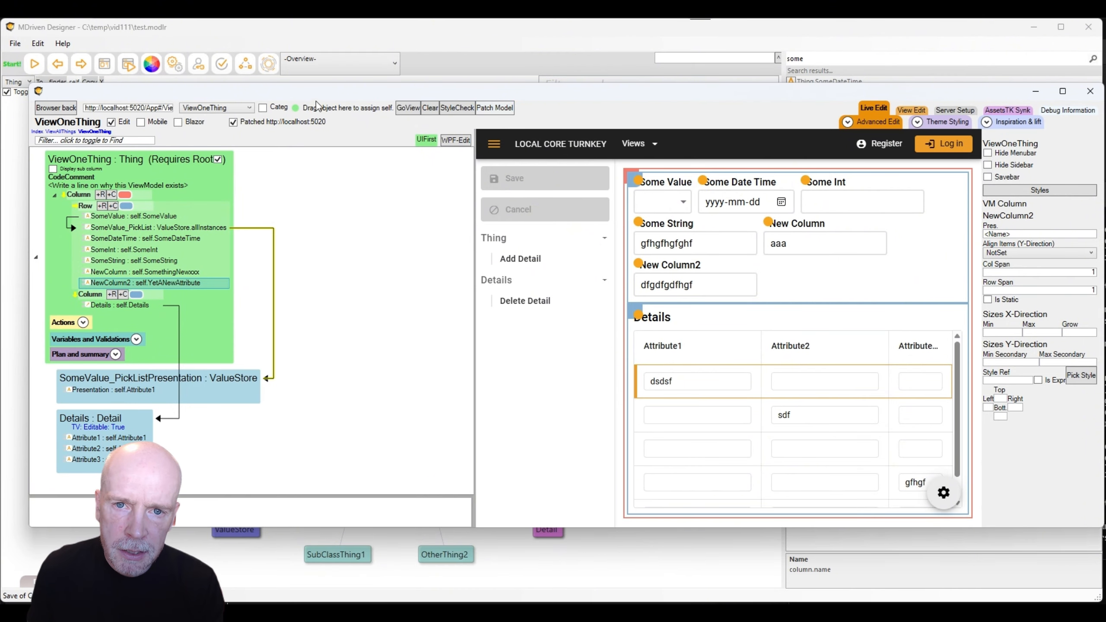
{"action": "left_click", "coordinate": [269, 65]}
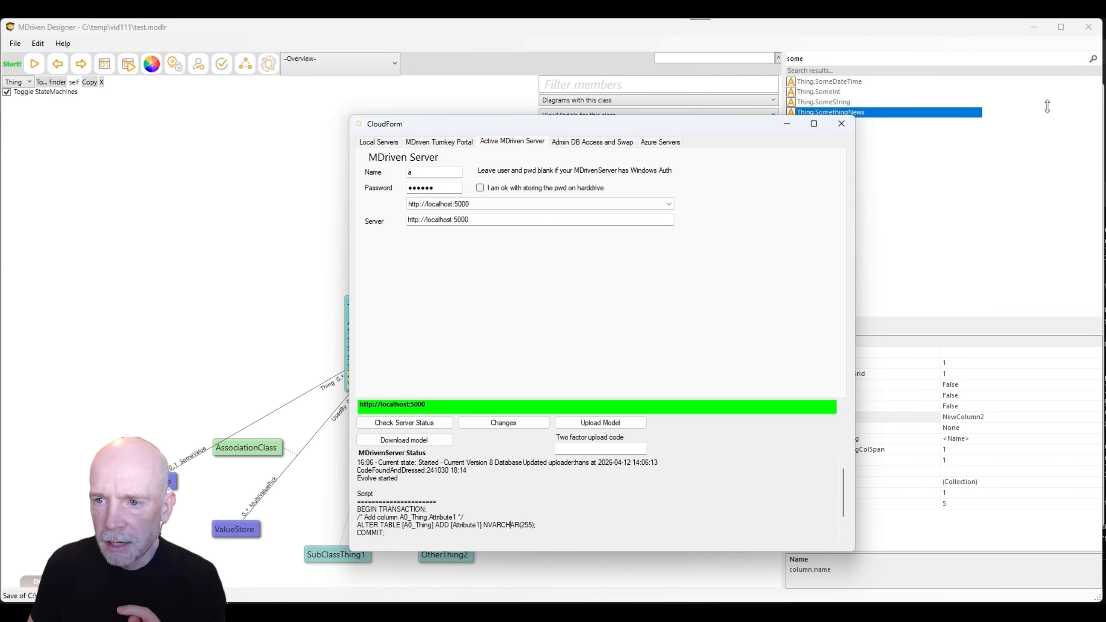
{"action": "left_click", "coordinate": [842, 125]}
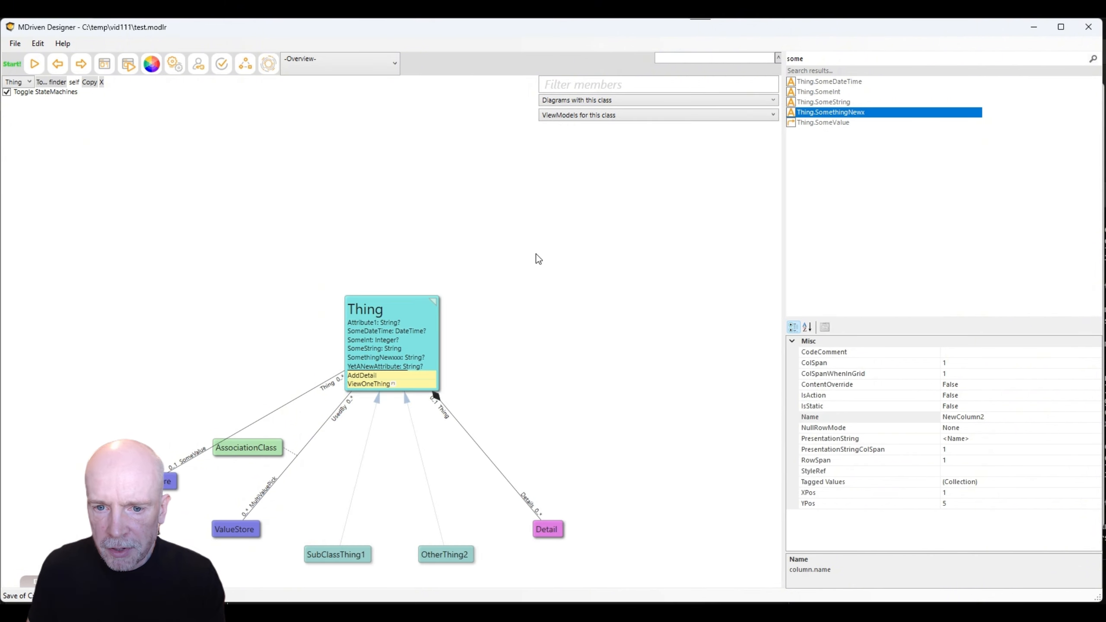
Add a new Method1 to the Thing class and open its body editor.
{"action": "right_click", "coordinate": [361, 366]}
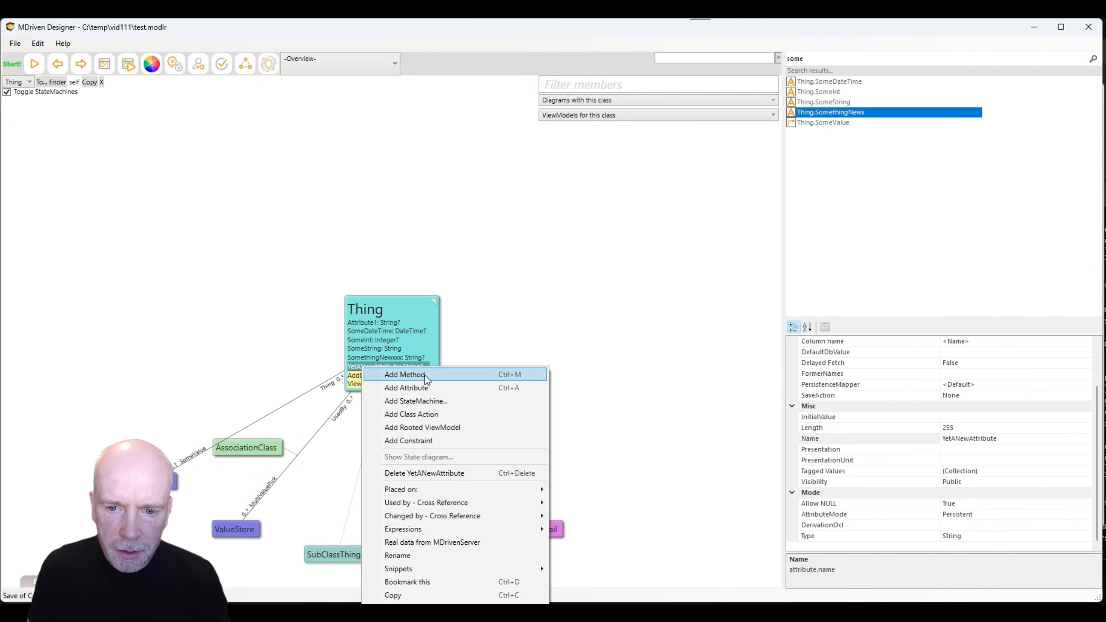
{"action": "left_click", "coordinate": [430, 373]}
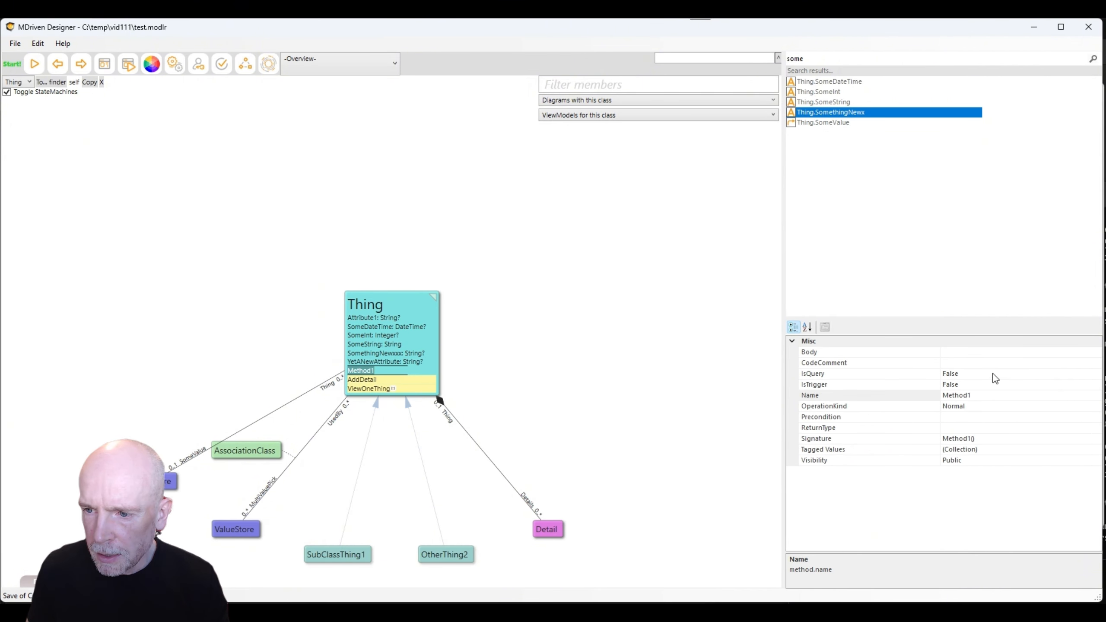
{"action": "left_click", "coordinate": [995, 354]}
{"action": "left_click", "coordinate": [1095, 353]}
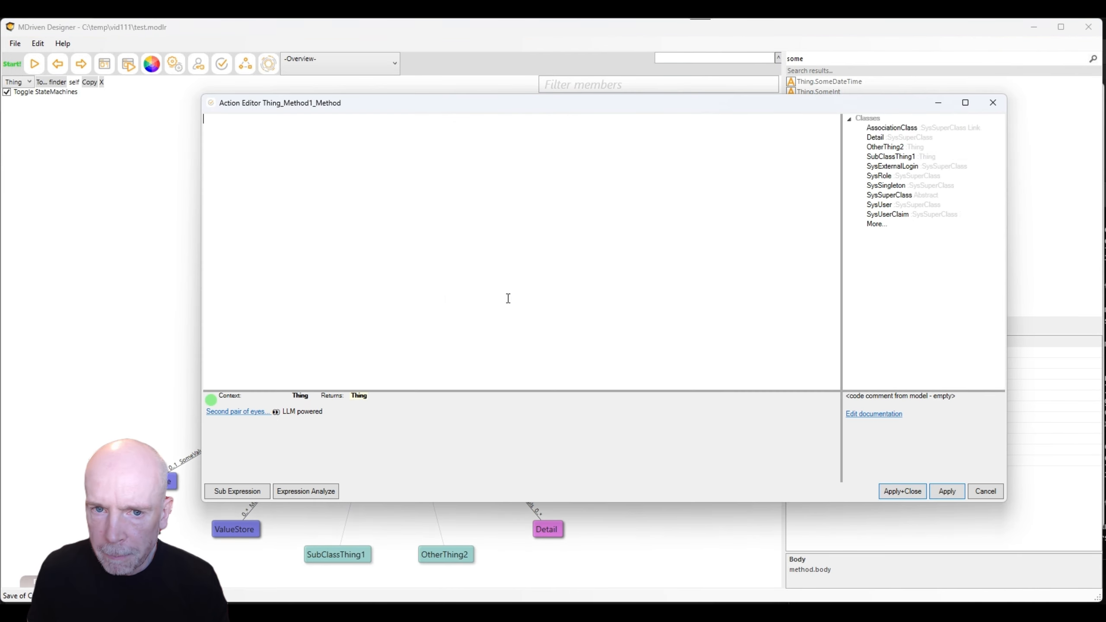
Write Method1's body as self.YetANewAttribute:=self.YetANewAttribute+'A' and apply it.
{"action": "type", "text": "s"}
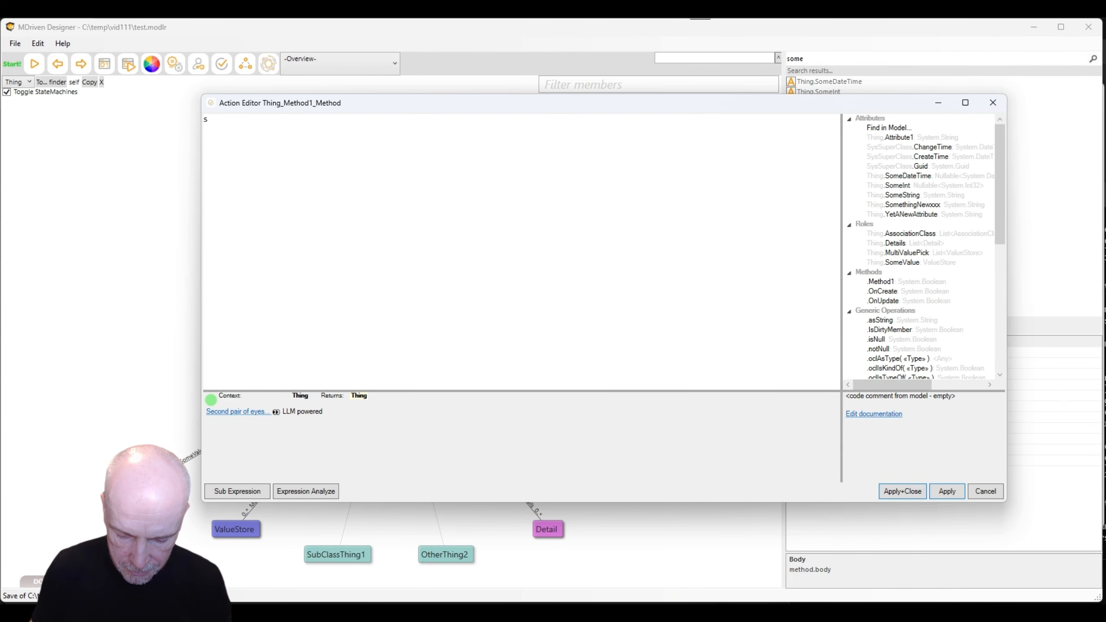
{"action": "type", "text": "elf.Some"}
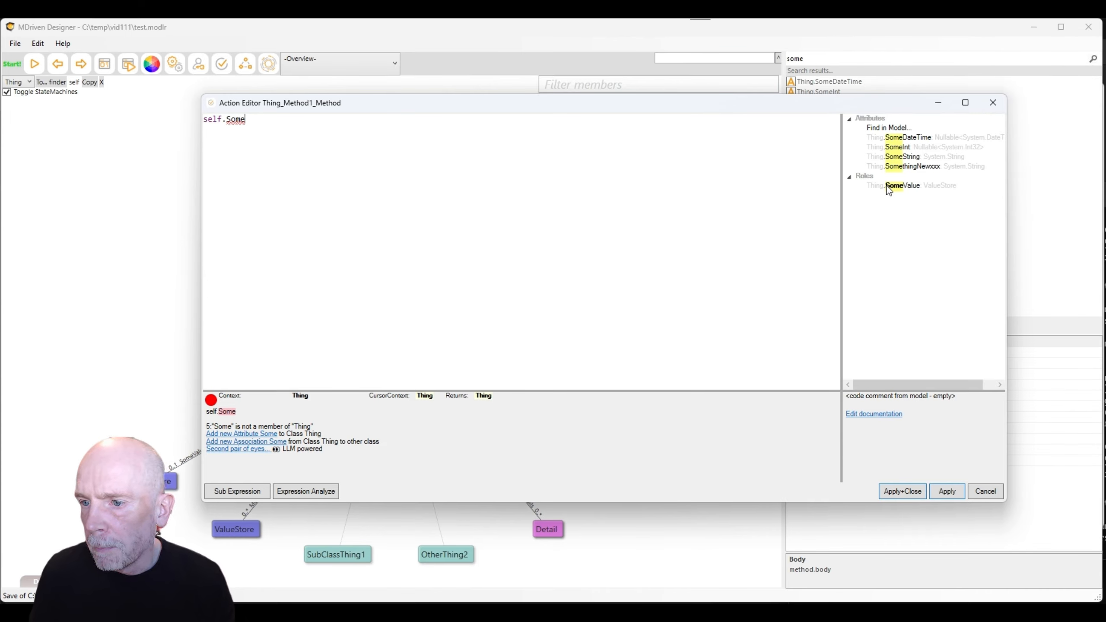
{"action": "key", "text": "BackSpace"}
{"action": "key", "text": "BackSpace"}
{"action": "key", "text": "BackSpace"}
{"action": "key", "text": "BackSpace"}
{"action": "type", "text": "yet"}
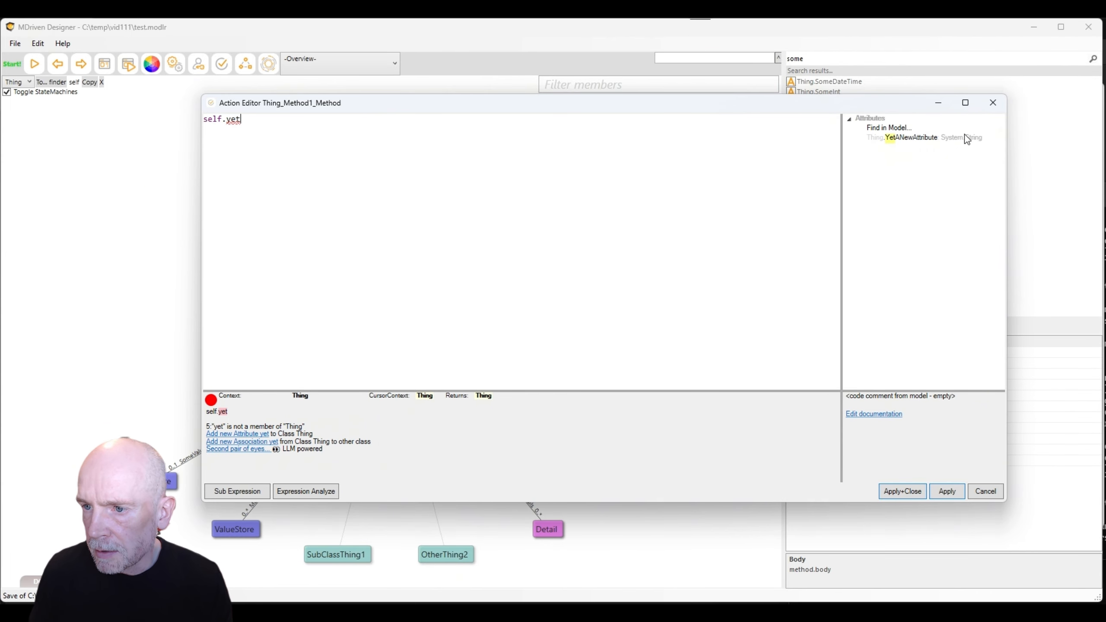
{"action": "double_click", "coordinate": [913, 137]}
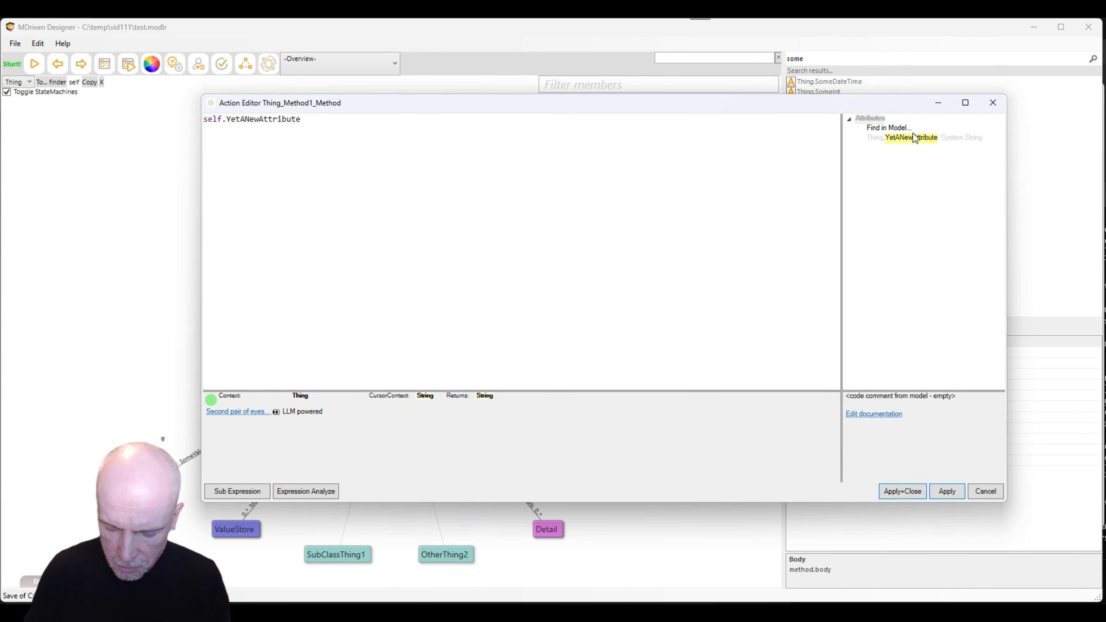
{"action": "type", "text": ":="}
{"action": "key", "text": "Left"}
{"action": "key", "text": "Left"}
{"action": "key", "text": "shift+Home"}
{"action": "key", "text": "ctrl+c"}
{"action": "key", "text": "End"}
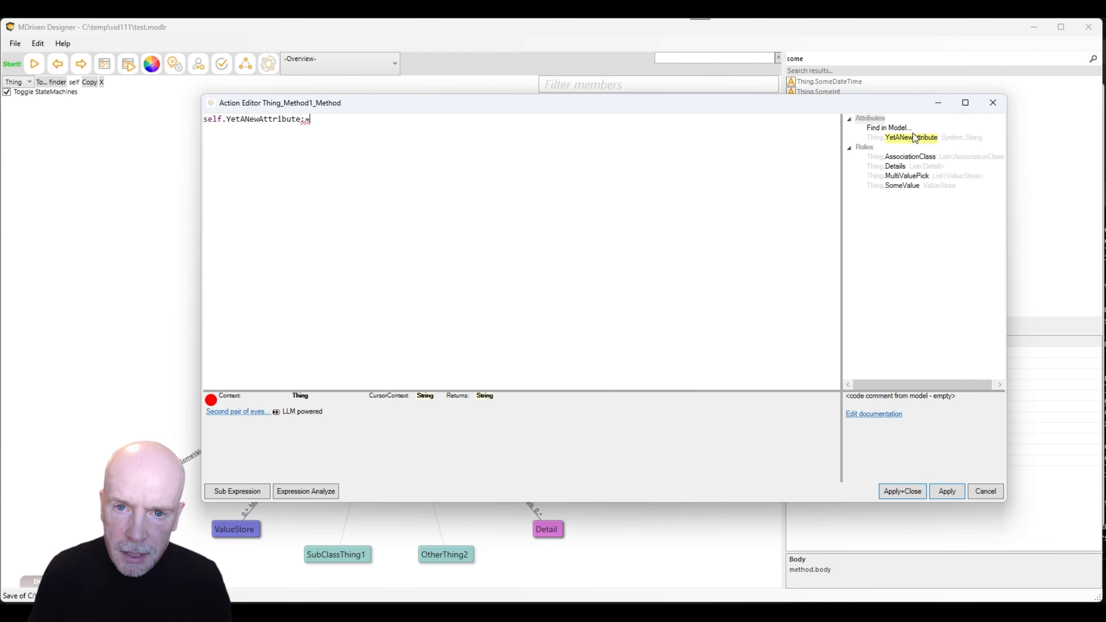
{"action": "key", "text": "ctrl+v"}
{"action": "type", "text": "+'A"}
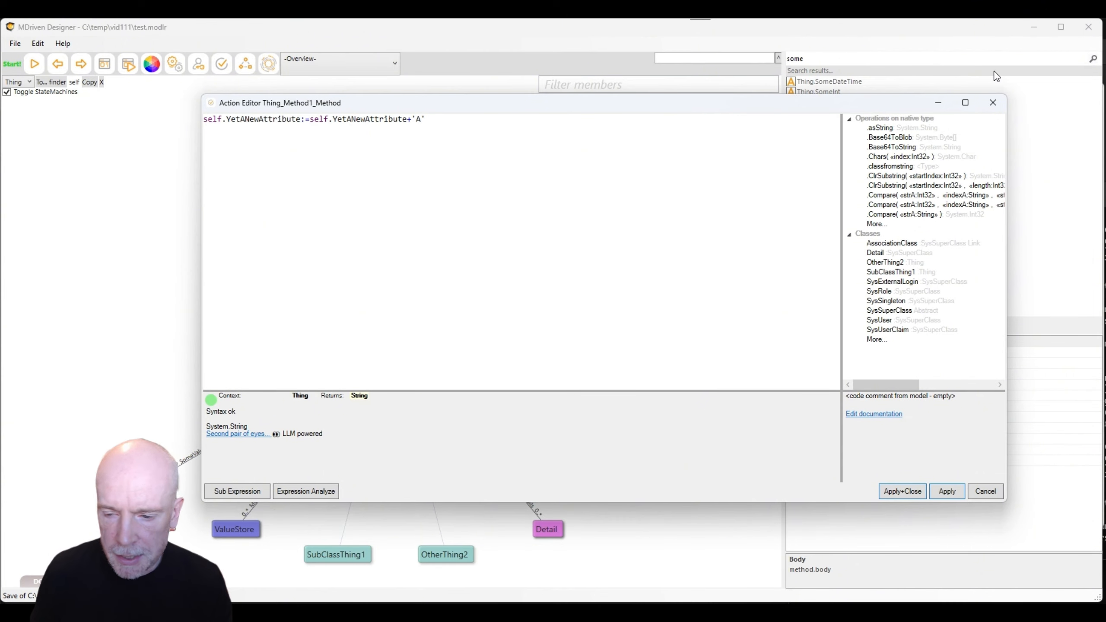
{"action": "left_click", "coordinate": [993, 102]}
{"action": "key", "text": "alt+Tab"}
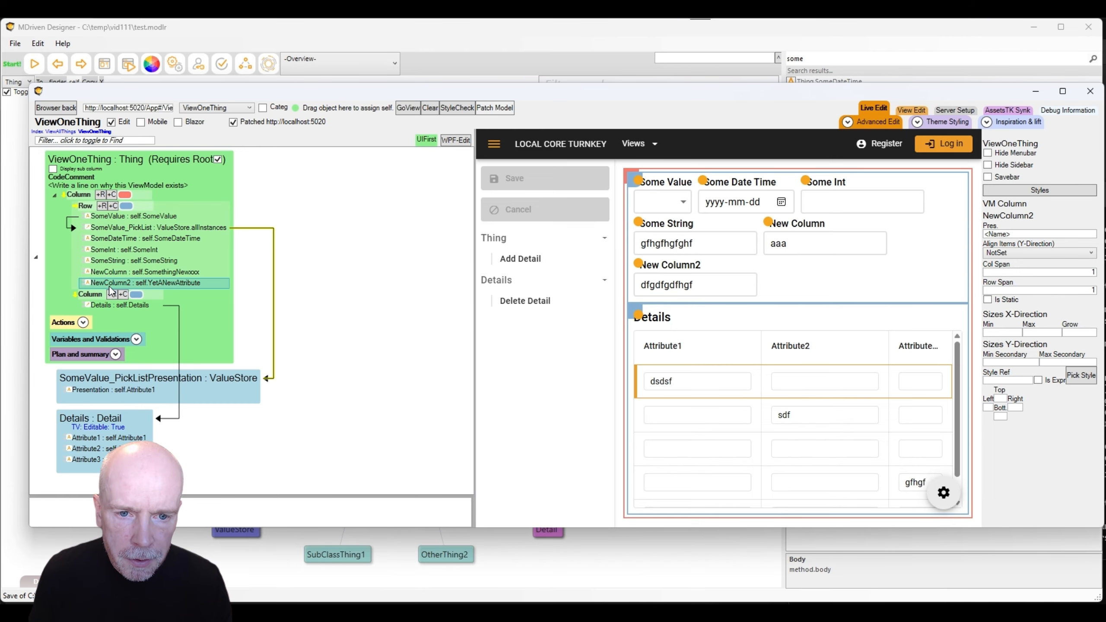
Add a new button column after NewColumn2 in ViewOneThing.
{"action": "right_click", "coordinate": [108, 284]}
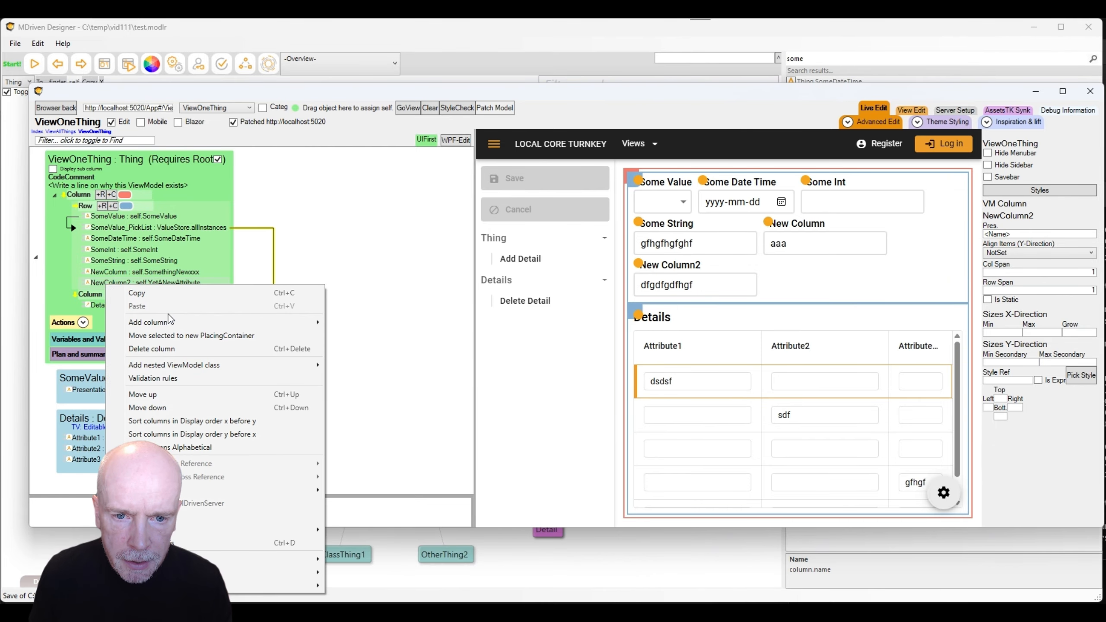
{"action": "mouse_move", "coordinate": [169, 321]}
{"action": "left_click", "coordinate": [504, 389]}
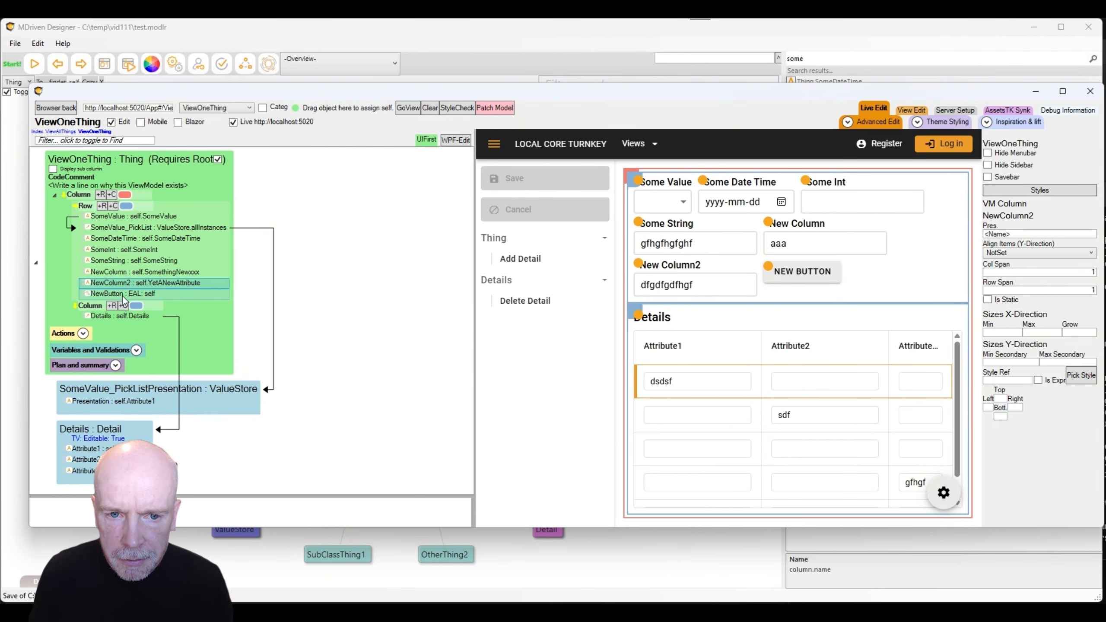
{"action": "left_click", "coordinate": [123, 295]}
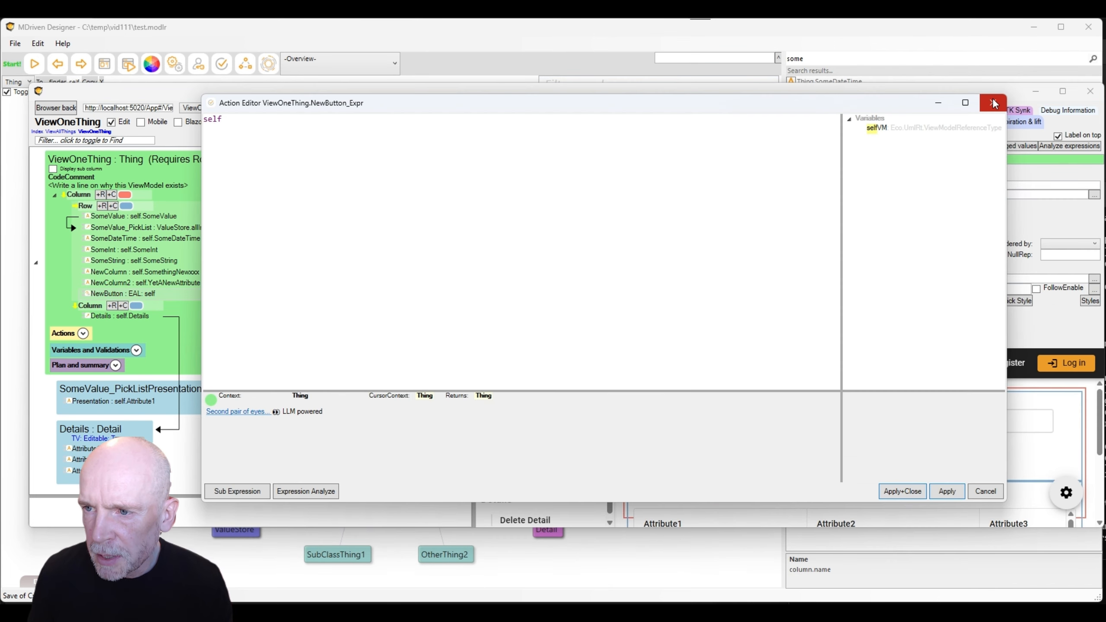
{"action": "left_click", "coordinate": [991, 103]}
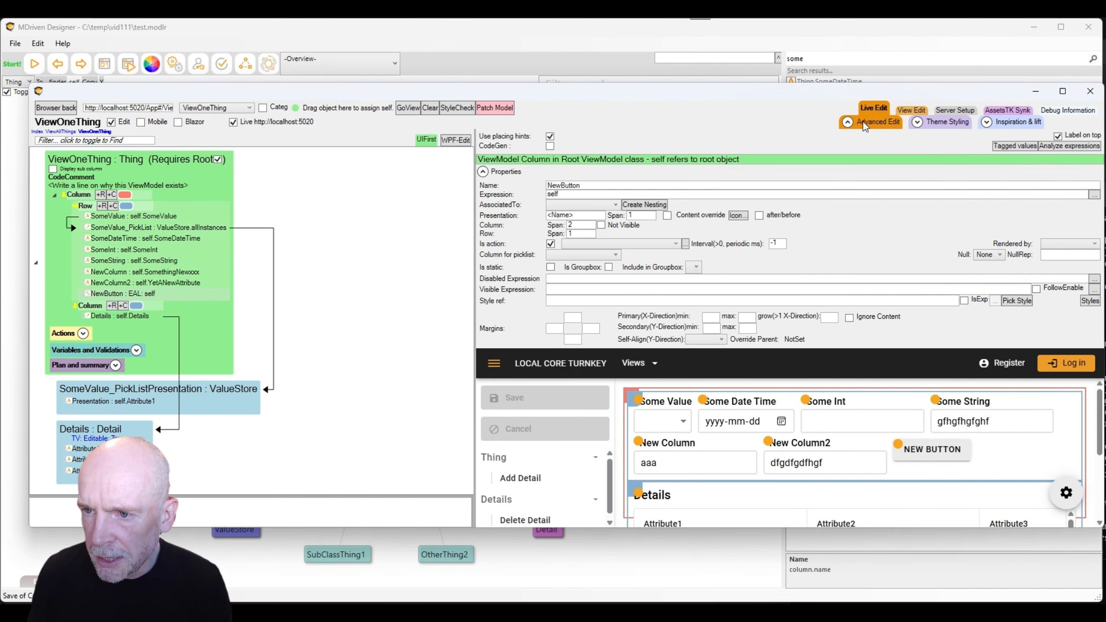
{"action": "left_click", "coordinate": [847, 123]}
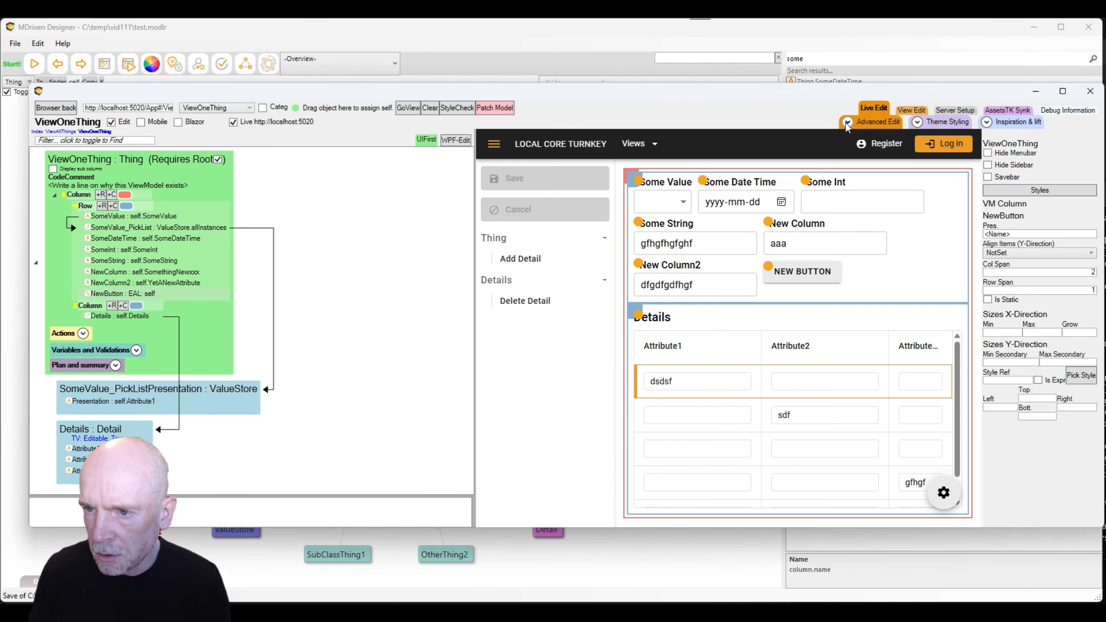
{"action": "left_click", "coordinate": [132, 295]}
Set the NewButton action expression to self.Method1.
{"action": "right_click", "coordinate": [132, 296]}
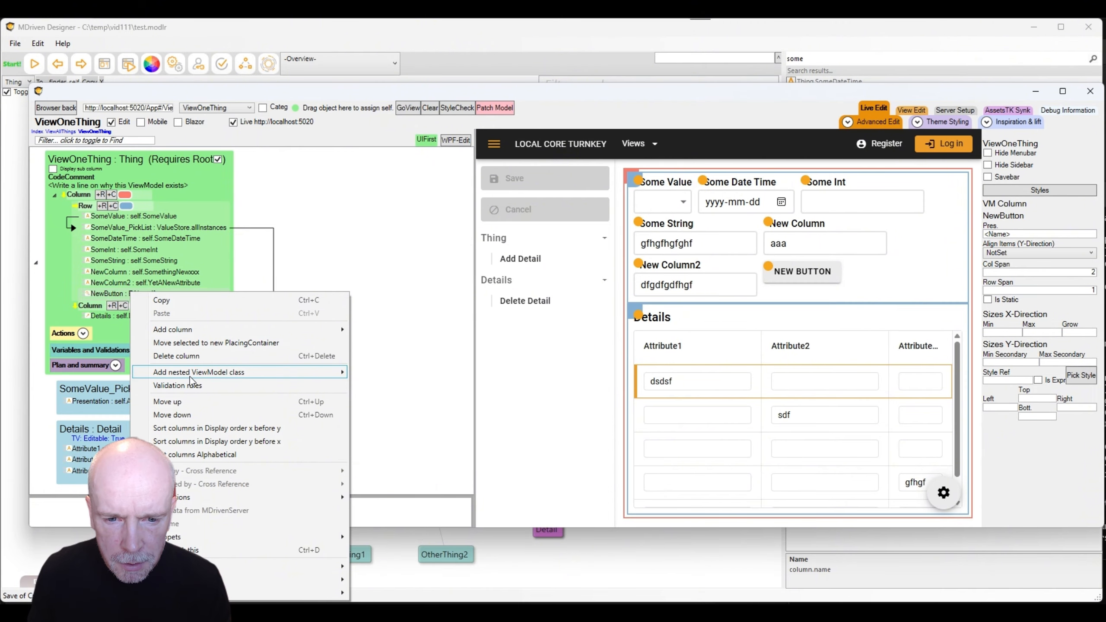
{"action": "mouse_move", "coordinate": [261, 497]}
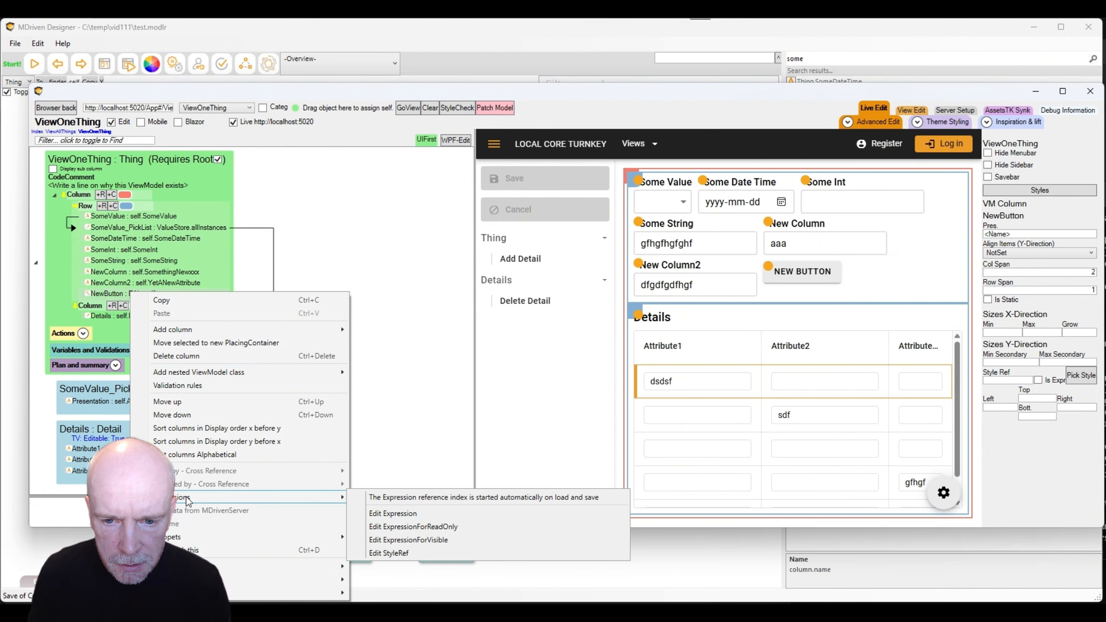
{"action": "left_click", "coordinate": [431, 514]}
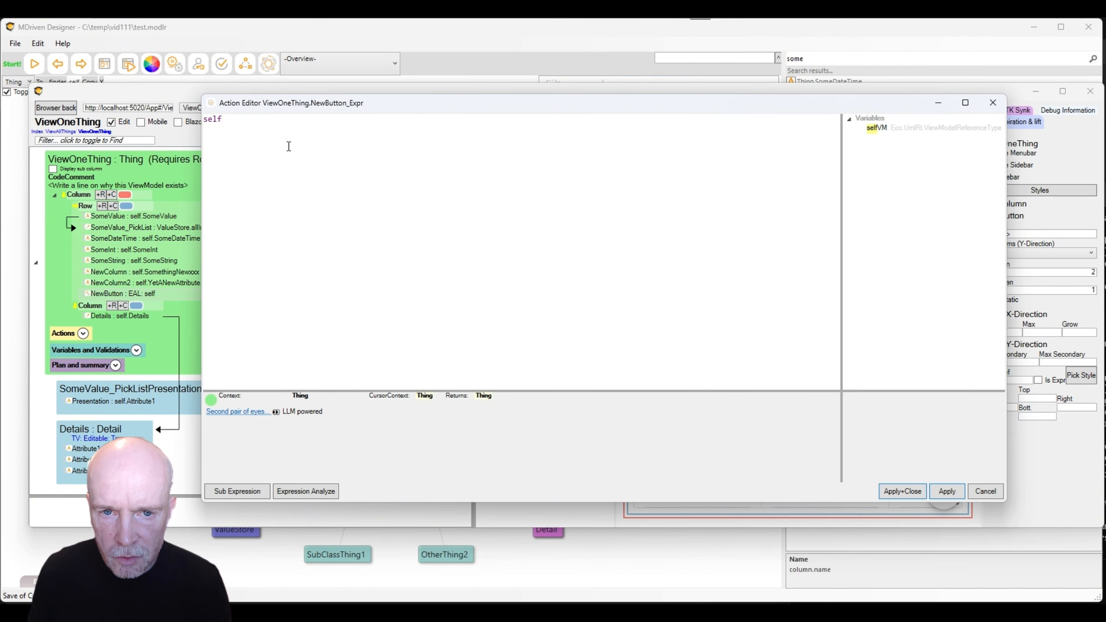
{"action": "type", "text": "."}
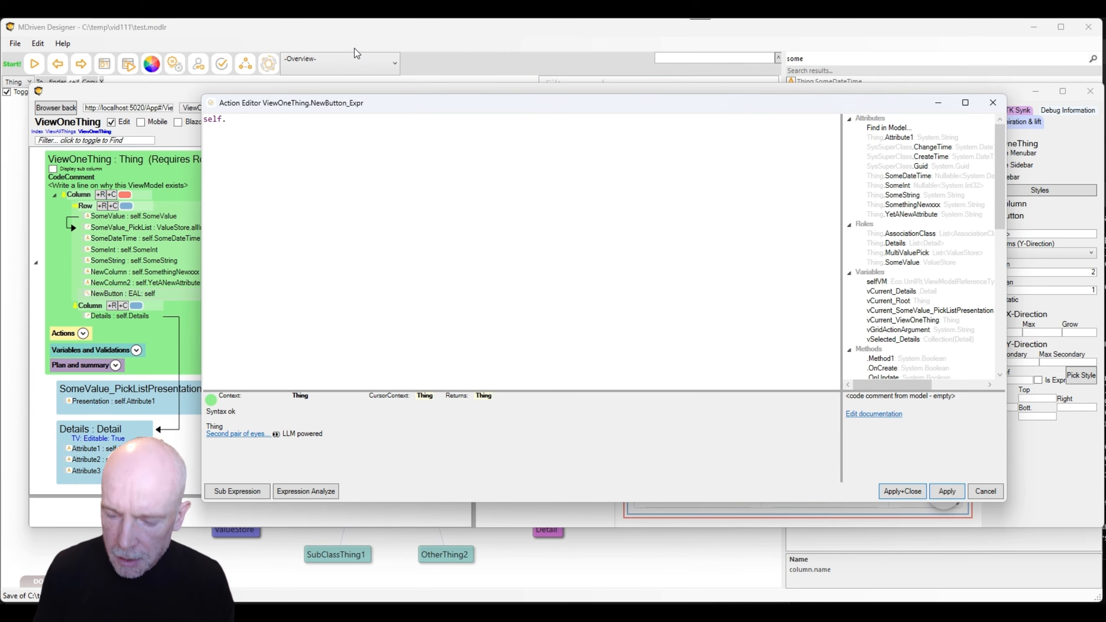
{"action": "type", "text": "Meth"}
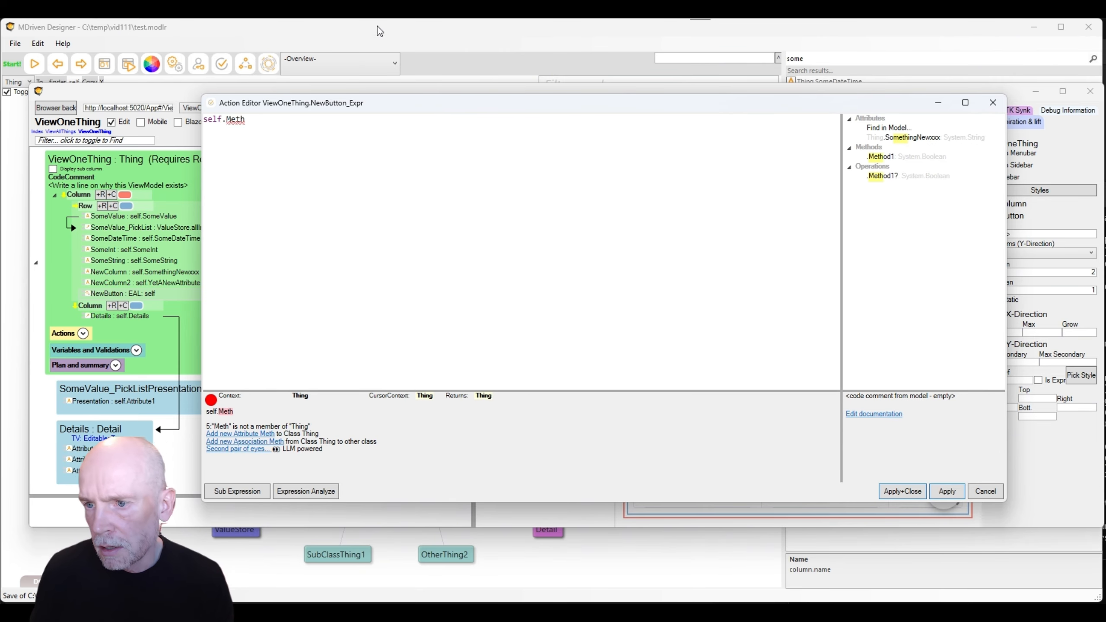
{"action": "double_click", "coordinate": [883, 157]}
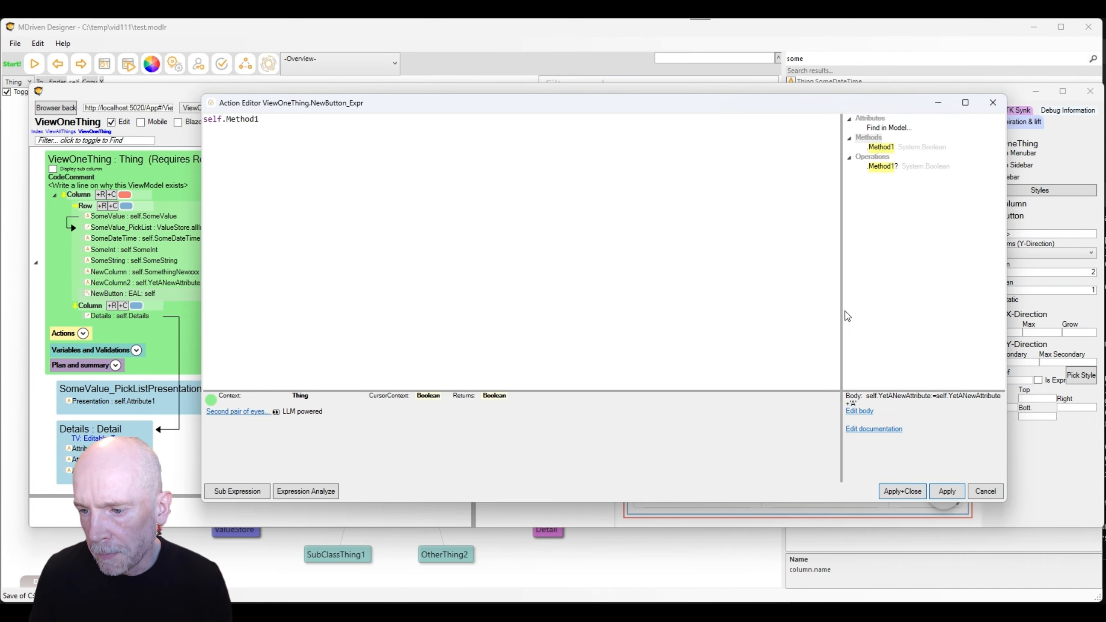
{"action": "left_click", "coordinate": [902, 492]}
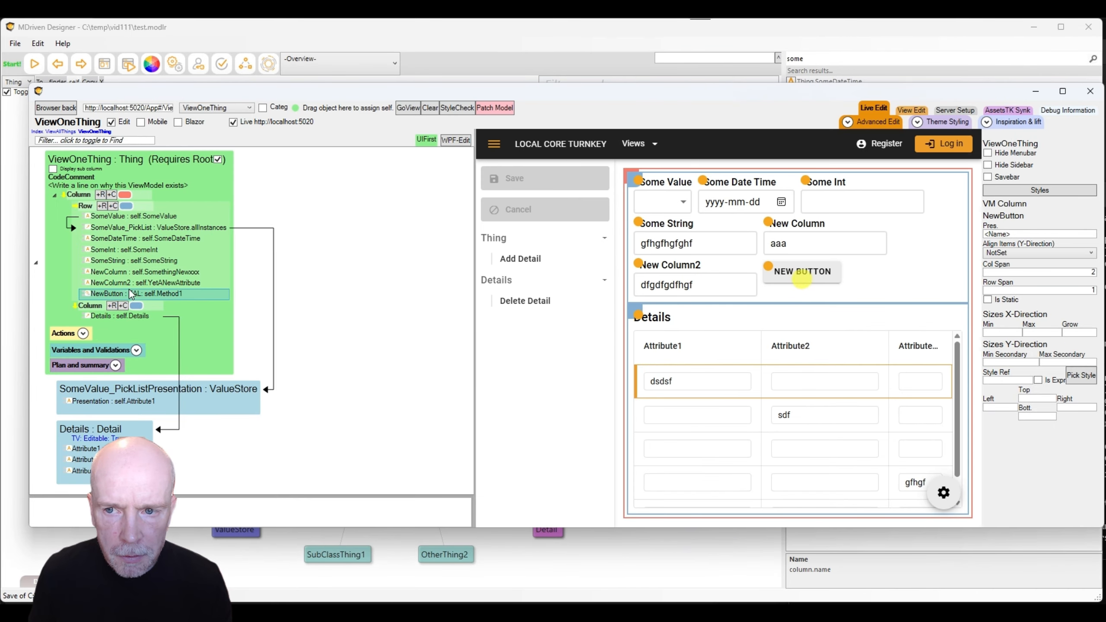
Rename the button column to Method1 and try the METHOD1 button in the preview.
{"action": "left_click", "coordinate": [110, 296]}
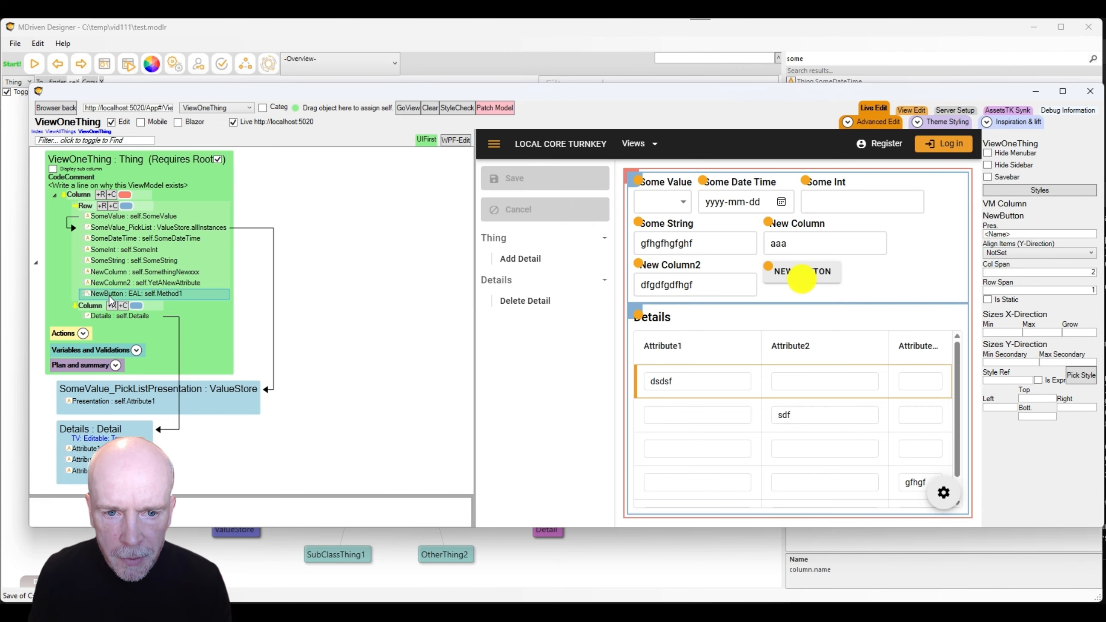
{"action": "type", "text": "Meth"}
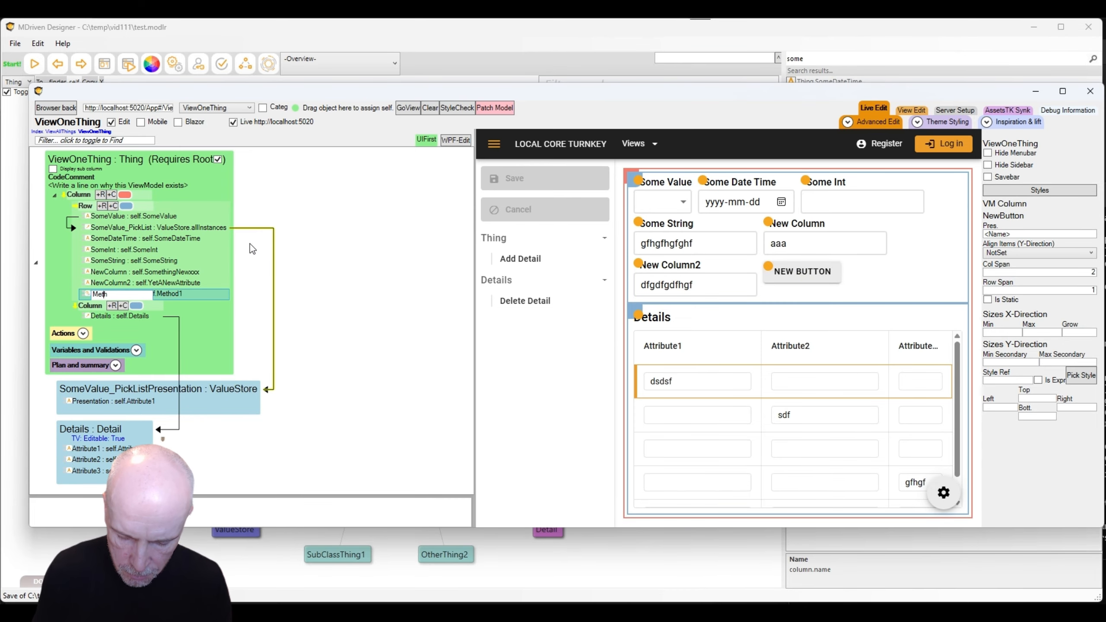
{"action": "type", "text": "od1"}
{"action": "key", "text": "Return"}
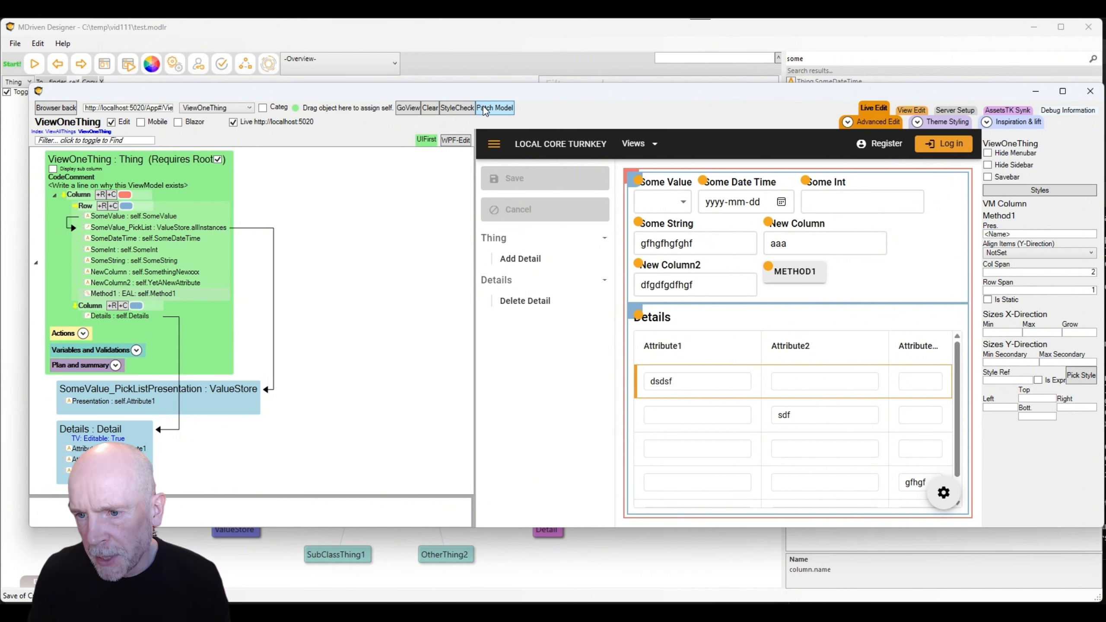
{"action": "left_click", "coordinate": [800, 278]}
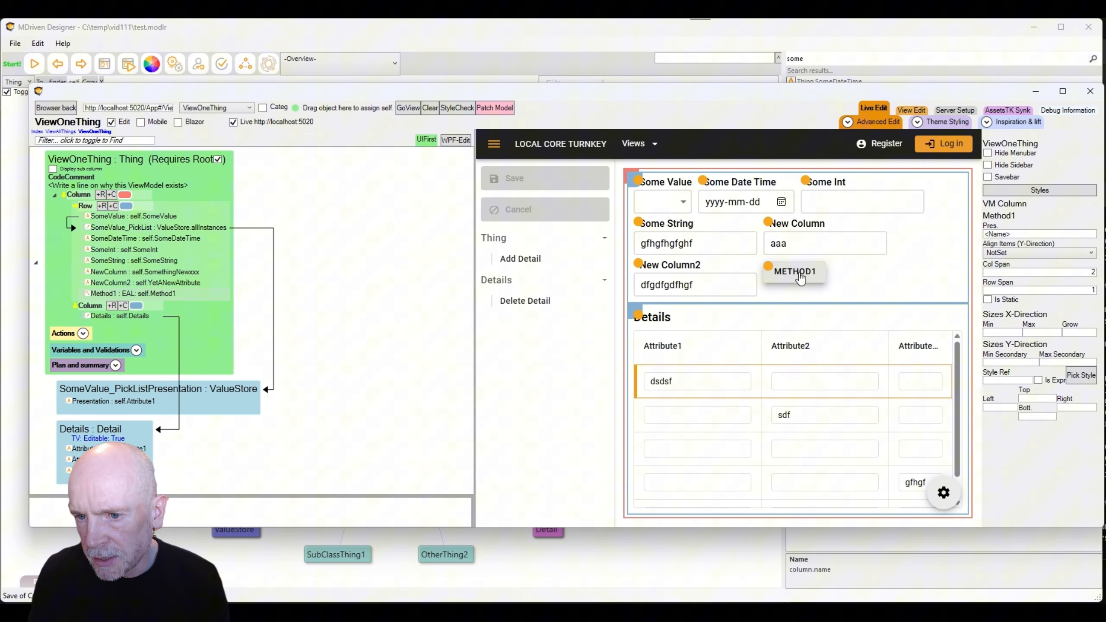
Patch the model into the running app and press METHOD1 four times to append A's.
{"action": "left_click", "coordinate": [716, 289]}
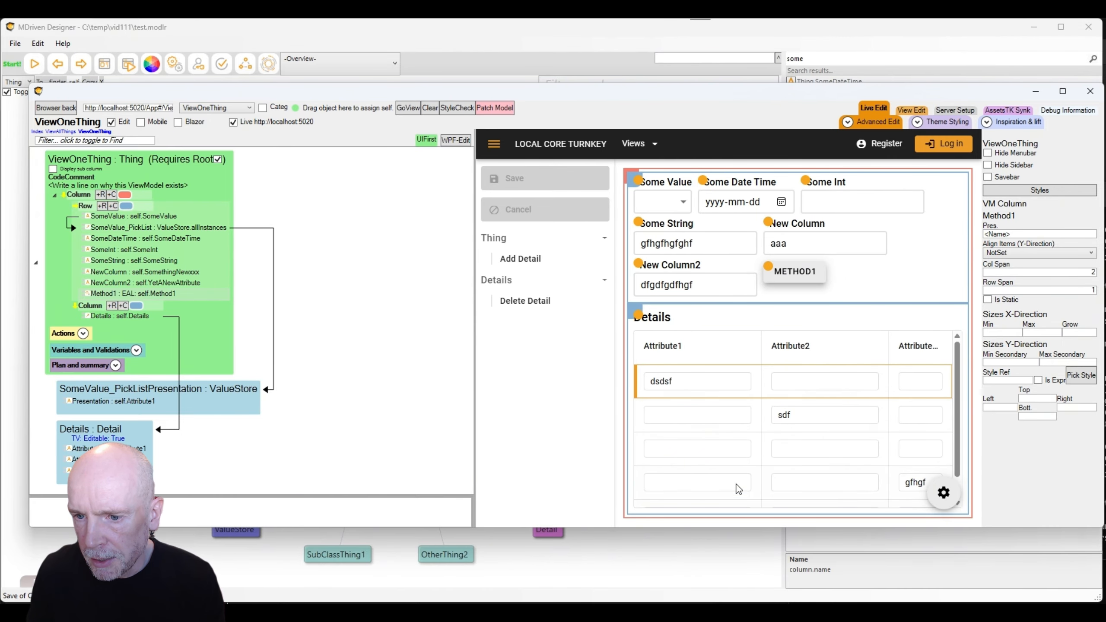
{"action": "left_click", "coordinate": [703, 284]}
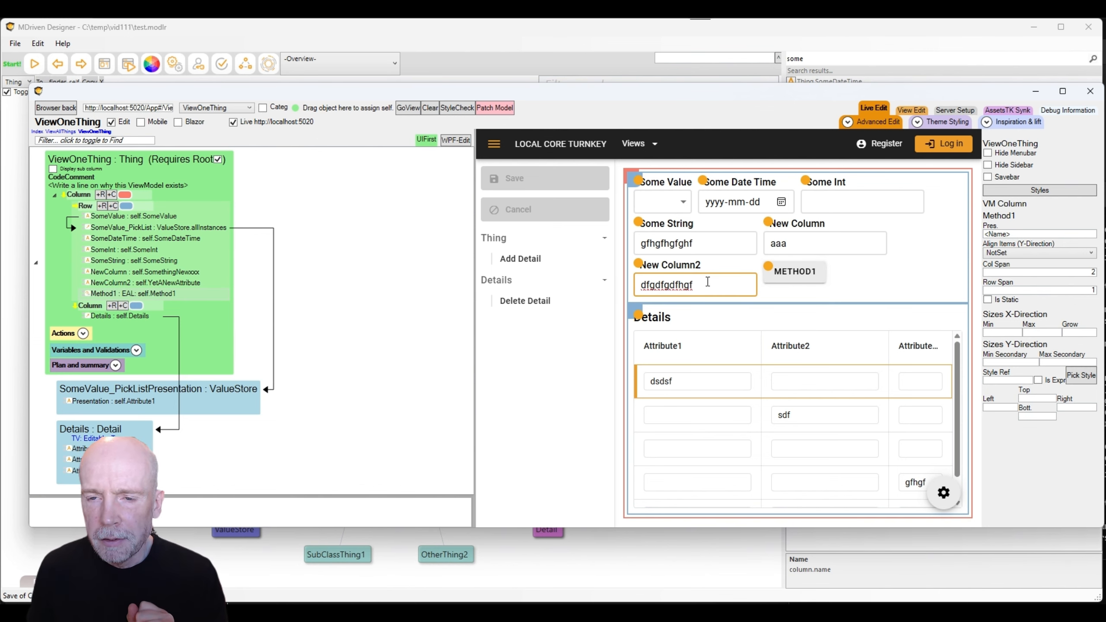
{"action": "left_click", "coordinate": [494, 108]}
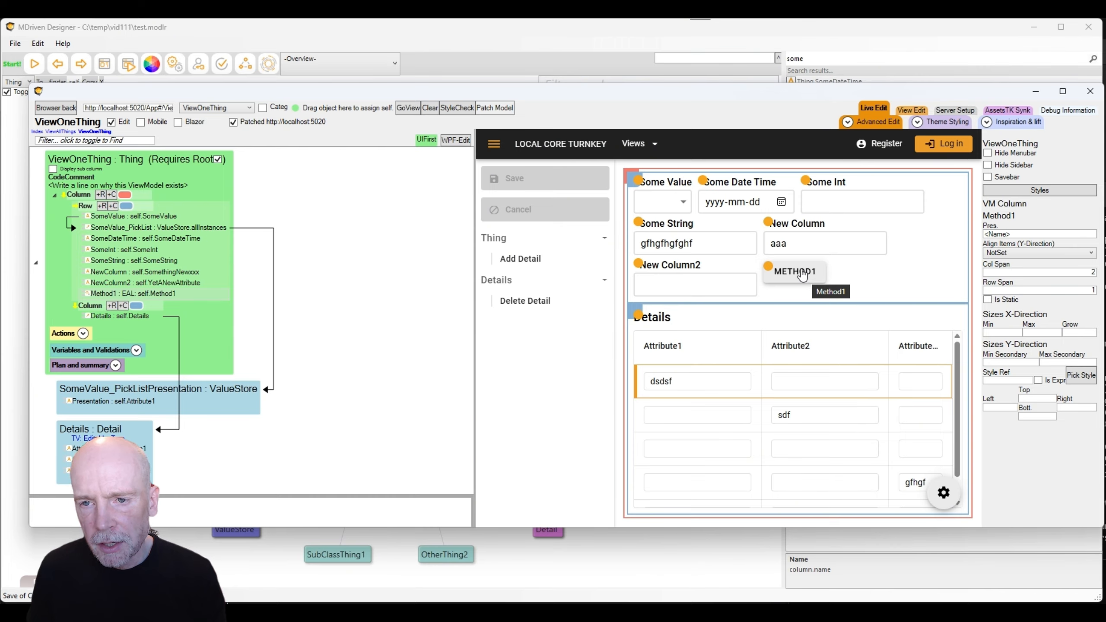
{"action": "left_click", "coordinate": [800, 274]}
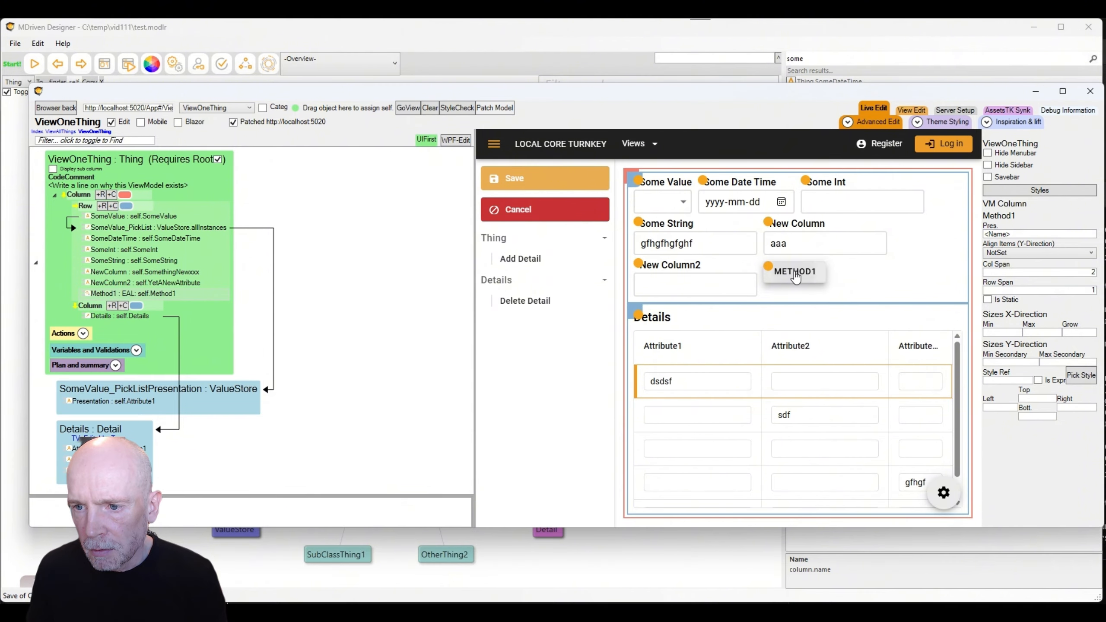
{"action": "left_click", "coordinate": [795, 277]}
{"action": "left_click", "coordinate": [795, 277]}
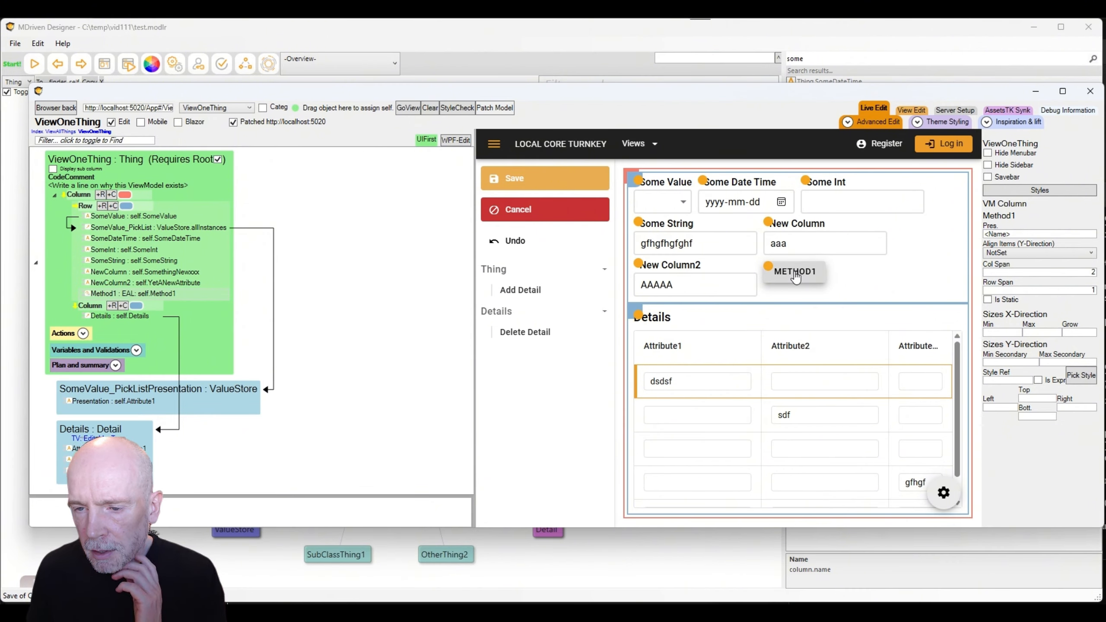
{"action": "left_click", "coordinate": [795, 277]}
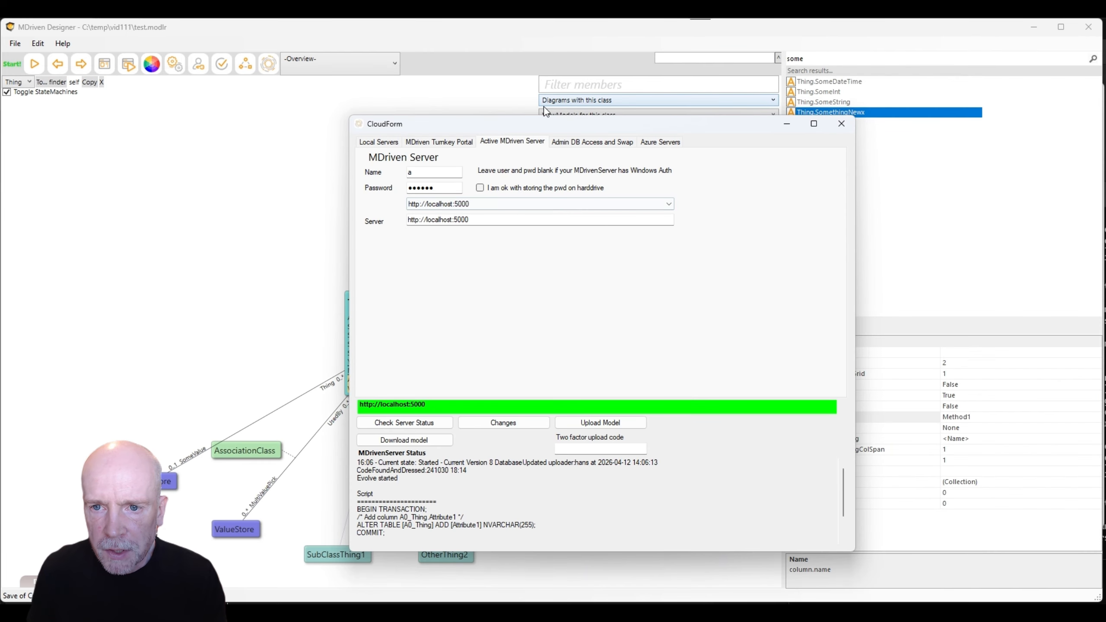
{"action": "left_click_drag", "start_coordinate": [529, 126], "coordinate": [462, 108]}
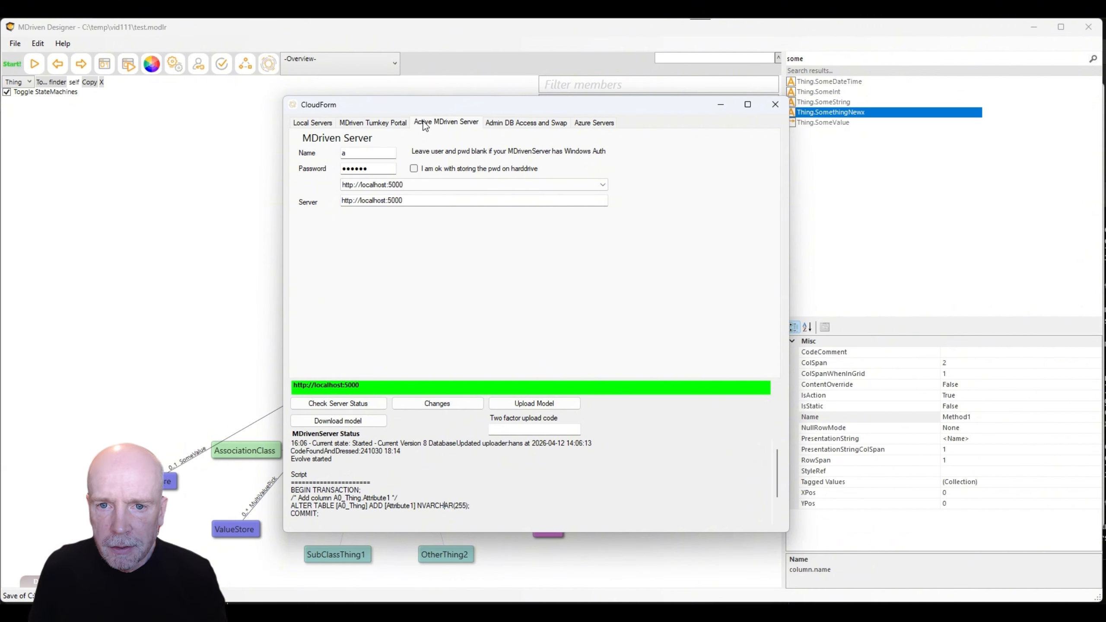
{"action": "key", "text": "alt+Tab"}
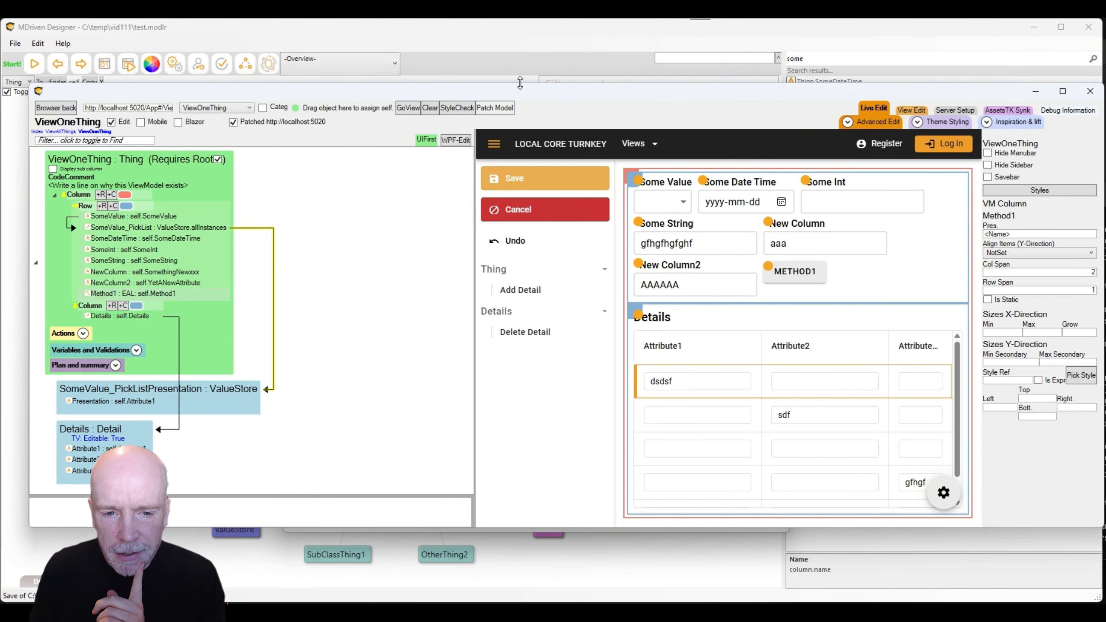
{"action": "left_click_drag", "start_coordinate": [520, 83], "coordinate": [549, 93]}
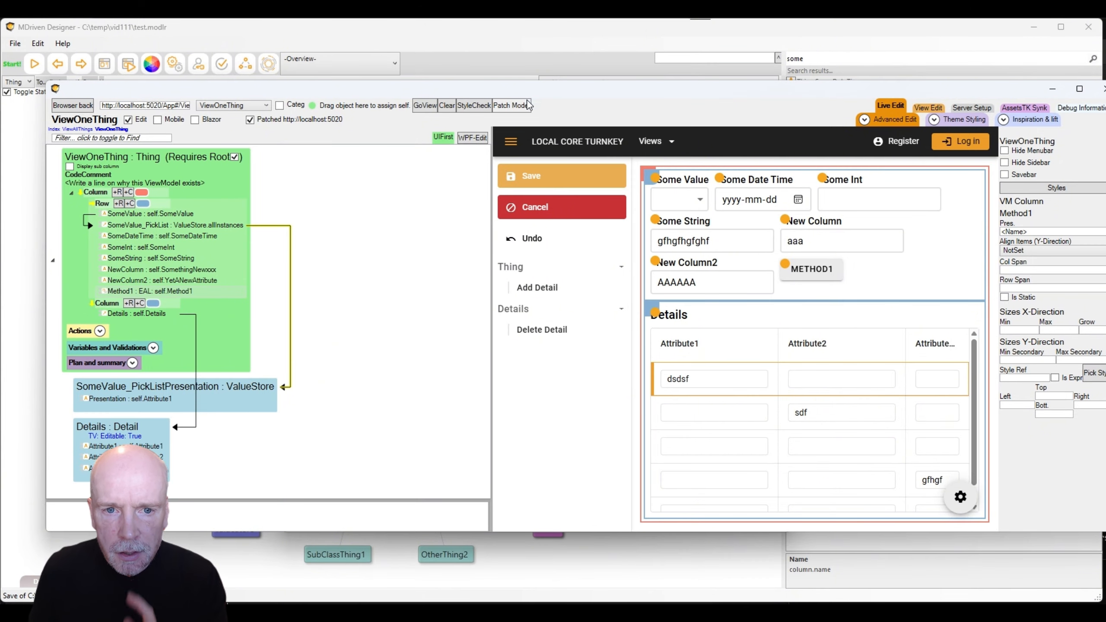
Add a new Attribute2 to Thing after YetANewAttribute and mark it derived.
{"action": "left_click", "coordinate": [24, 163]}
{"action": "left_click", "coordinate": [380, 362]}
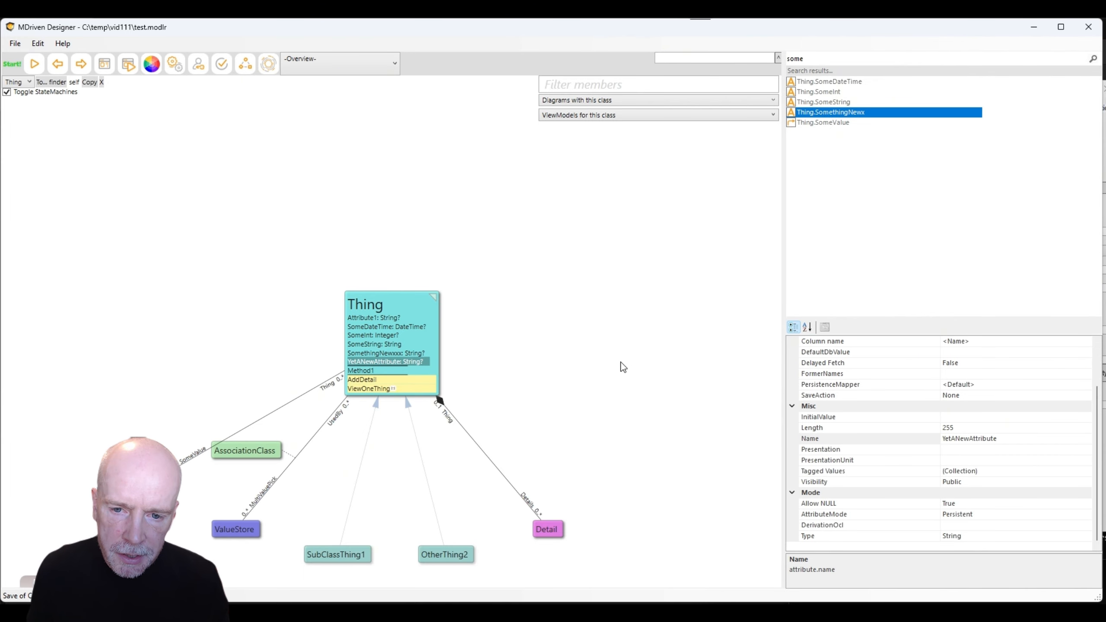
{"action": "key", "text": "Insert"}
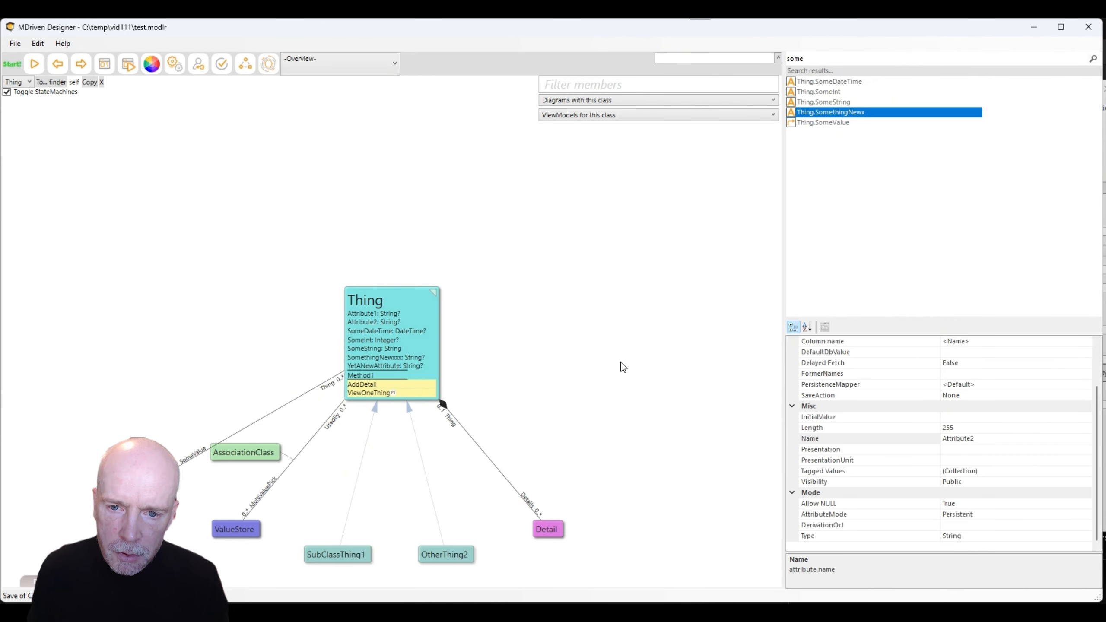
{"action": "left_click", "coordinate": [371, 324]}
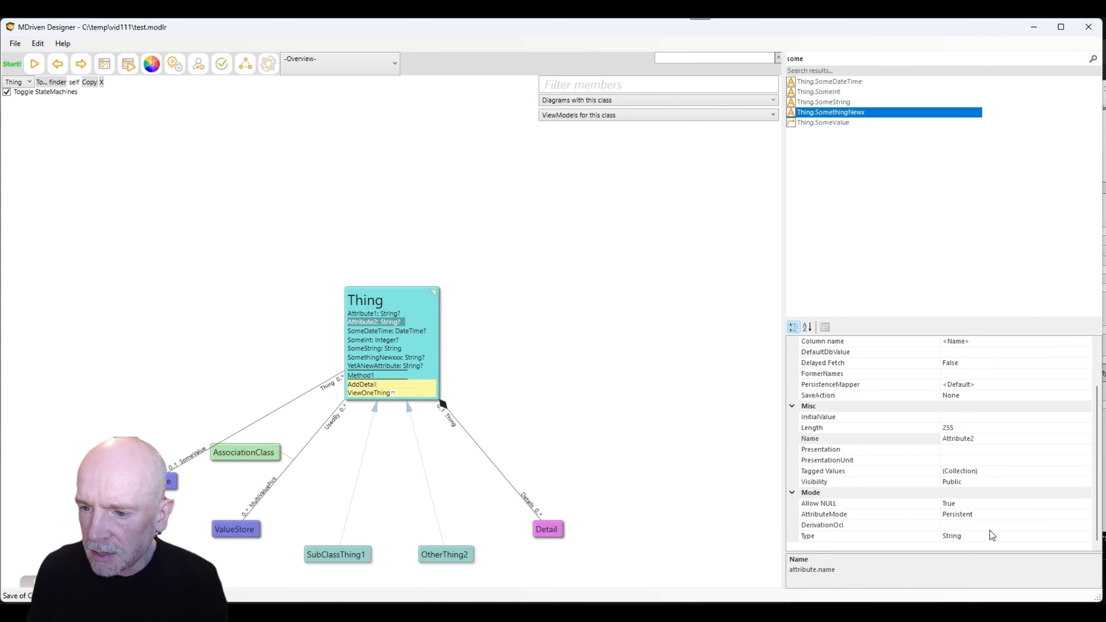
{"action": "key", "text": "F2"}
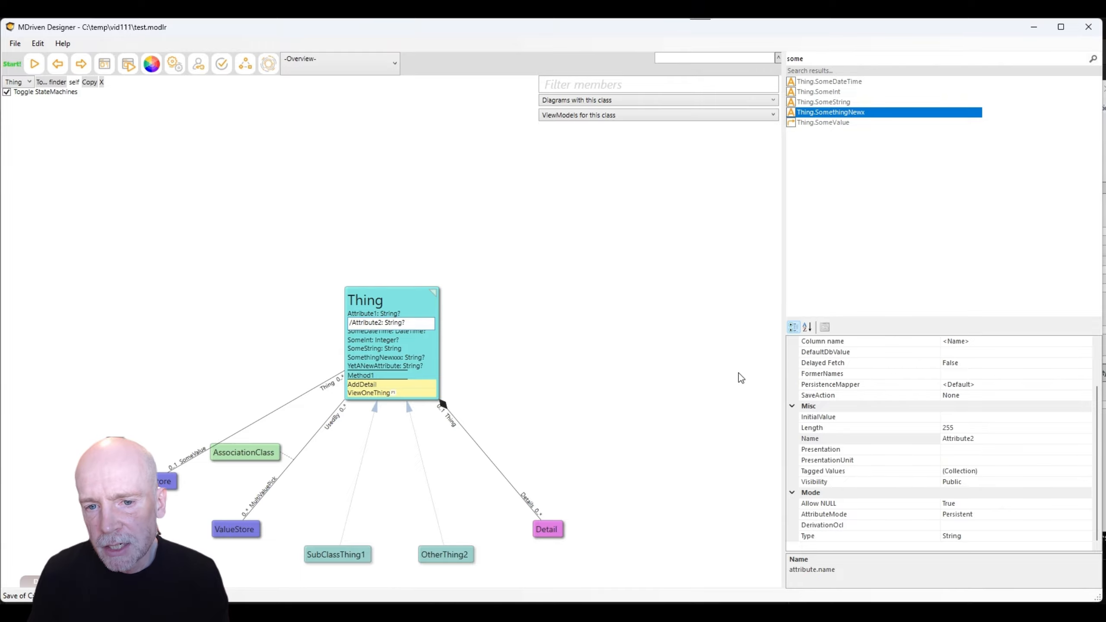
{"action": "key", "text": "Escape"}
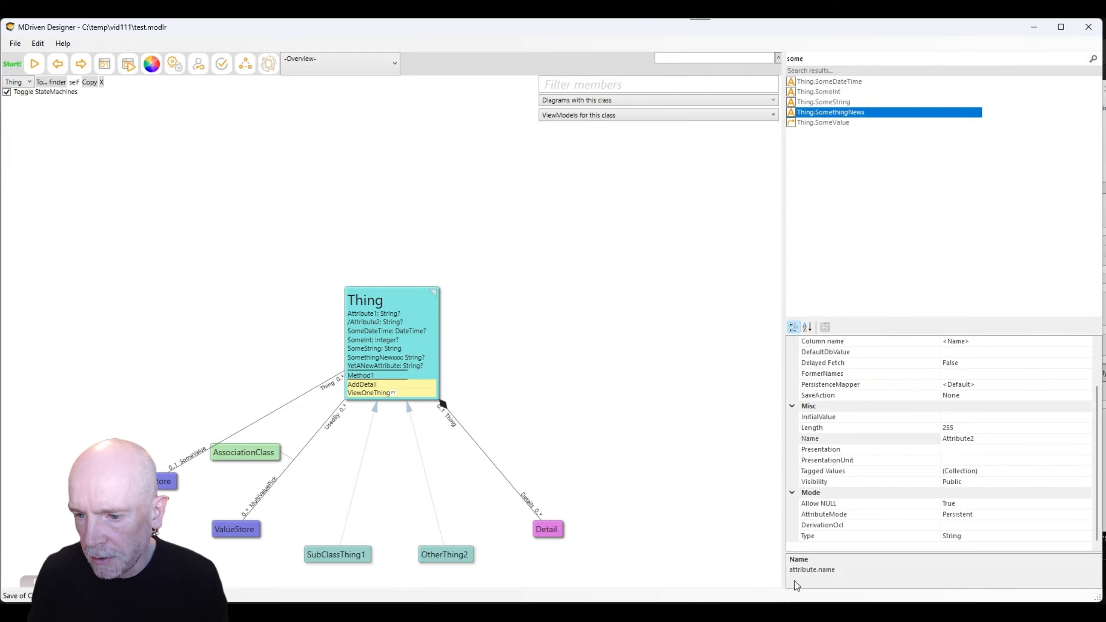
{"action": "double_click", "coordinate": [1010, 514]}
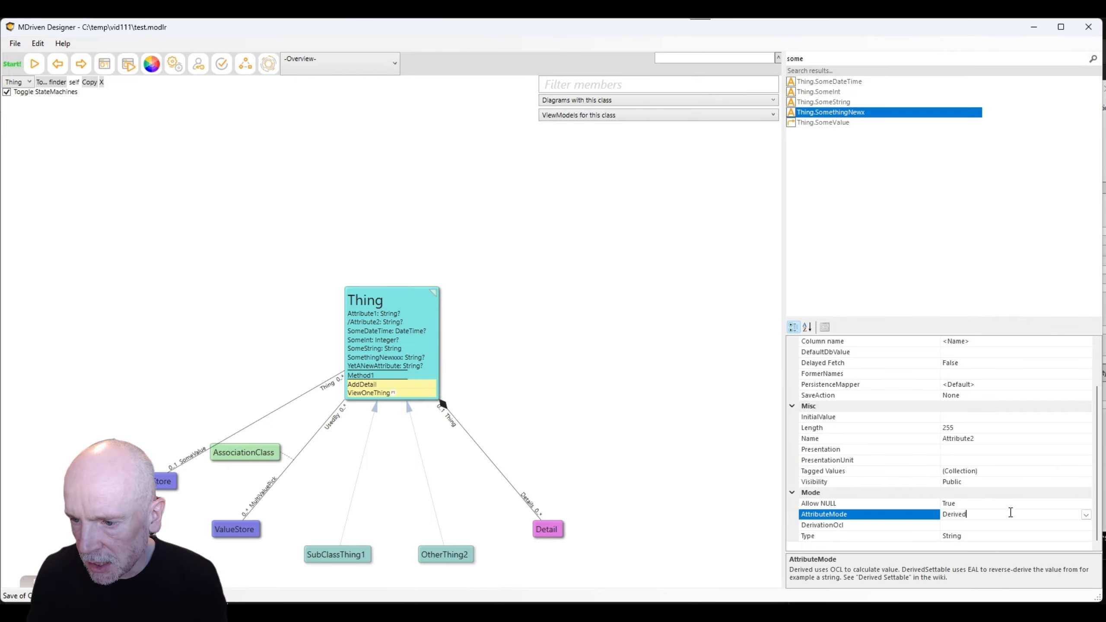
{"action": "left_click", "coordinate": [348, 322]}
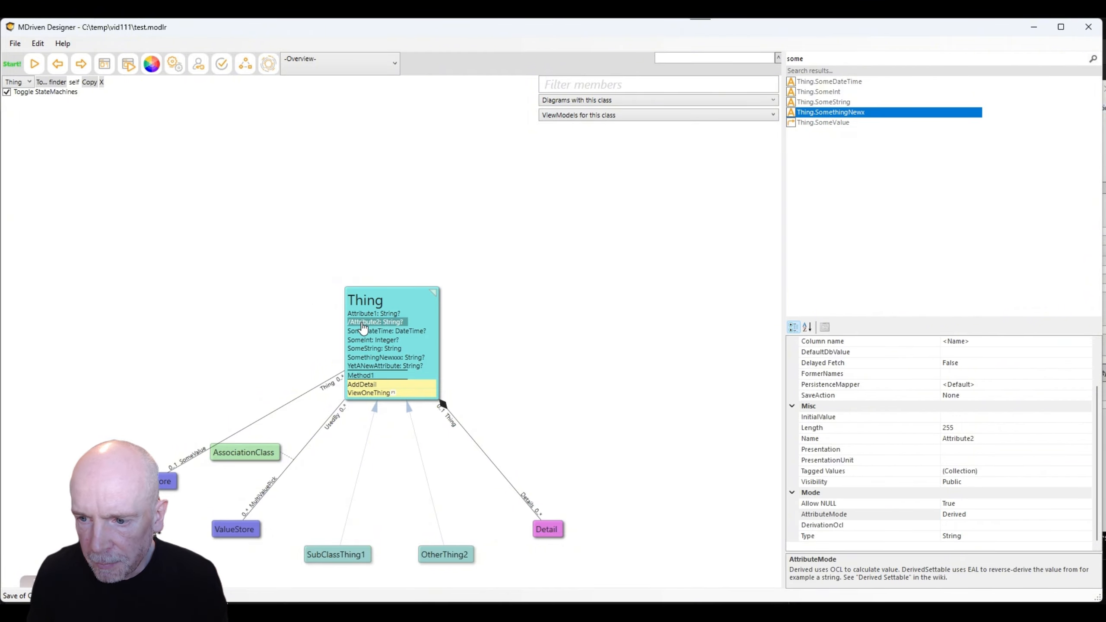
Set Attribute2's DerivationOcl to self.YetANewAttribute+' Derived'.
{"action": "left_click", "coordinate": [968, 525]}
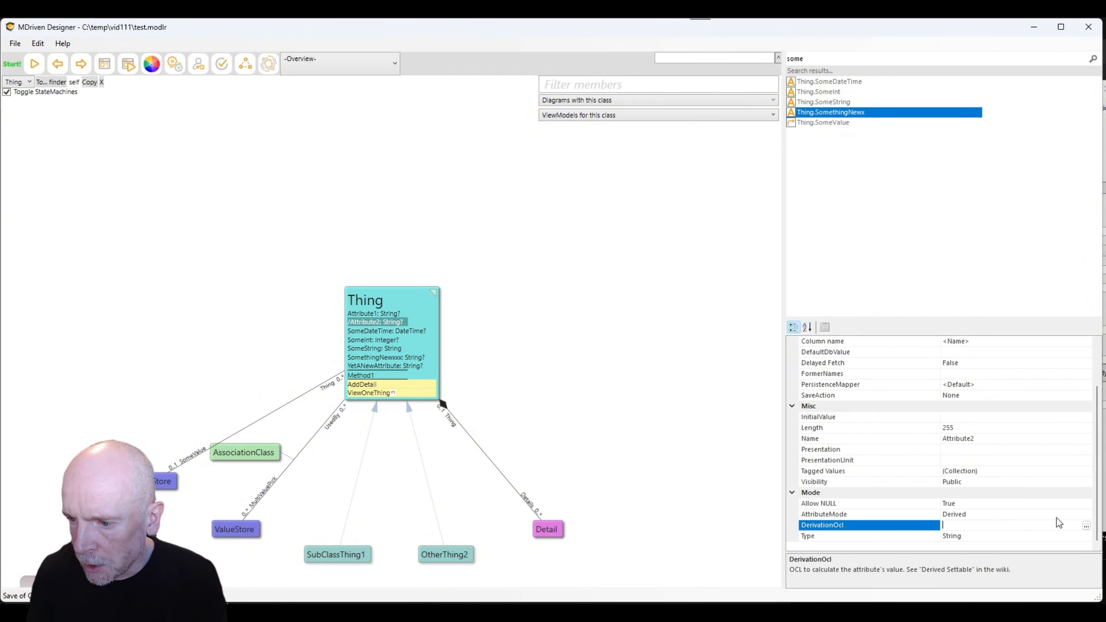
{"action": "left_click", "coordinate": [1086, 525]}
{"action": "type", "text": "s"}
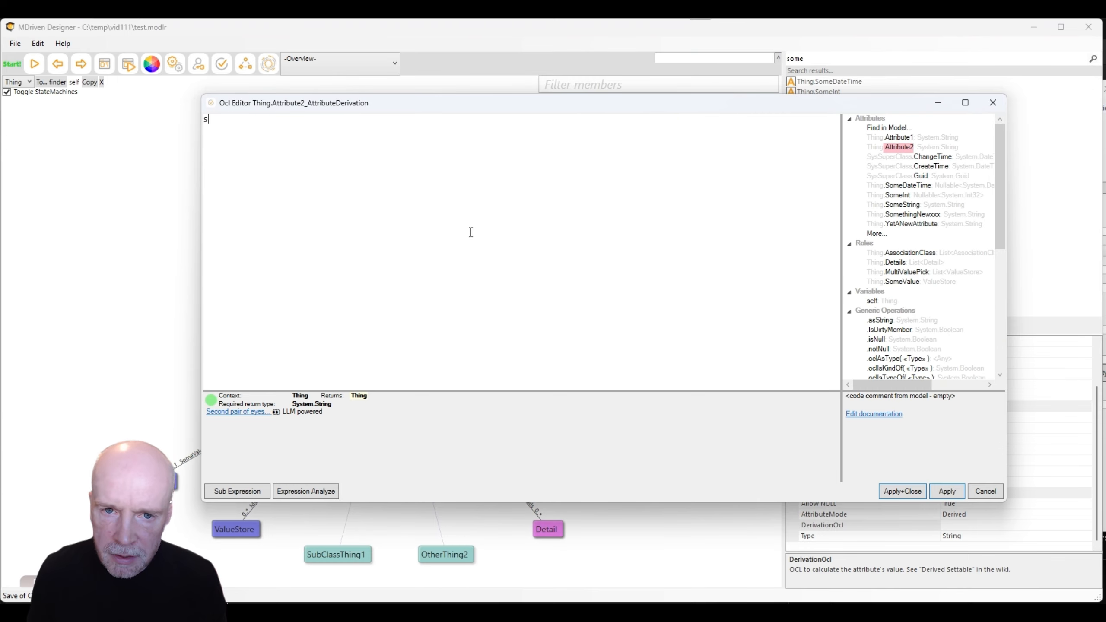
{"action": "type", "text": "elf."}
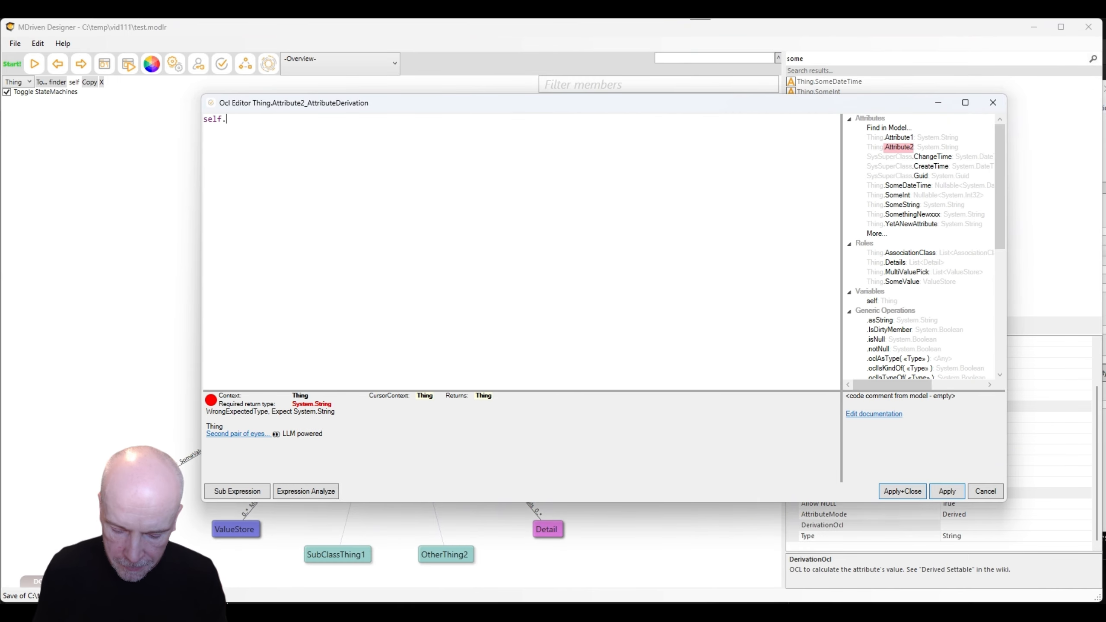
{"action": "type", "text": "Yet"}
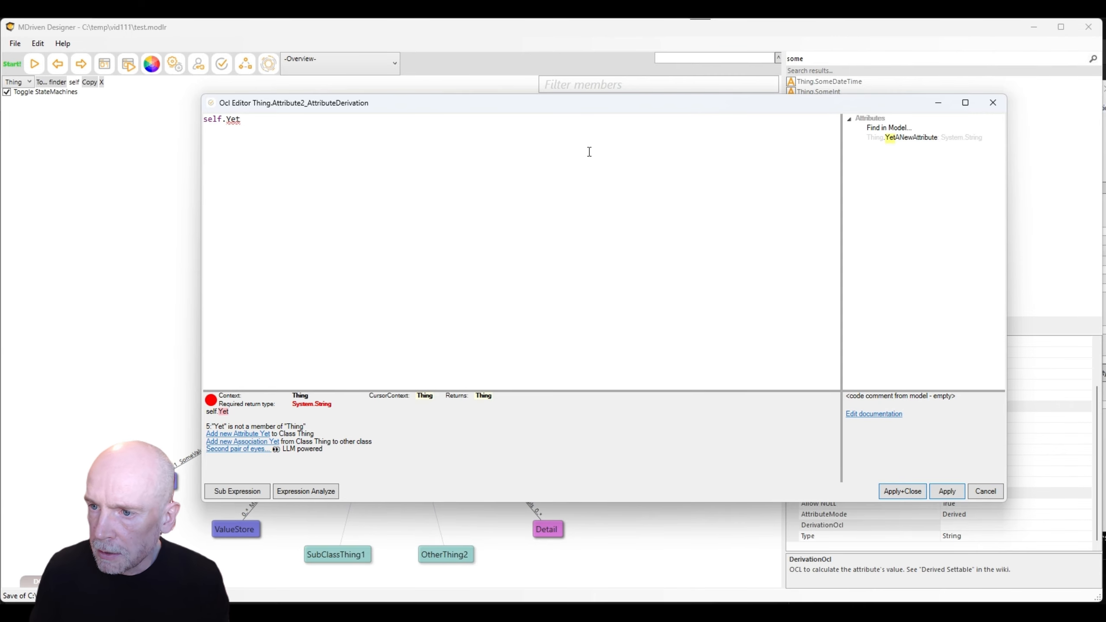
{"action": "double_click", "coordinate": [906, 138]}
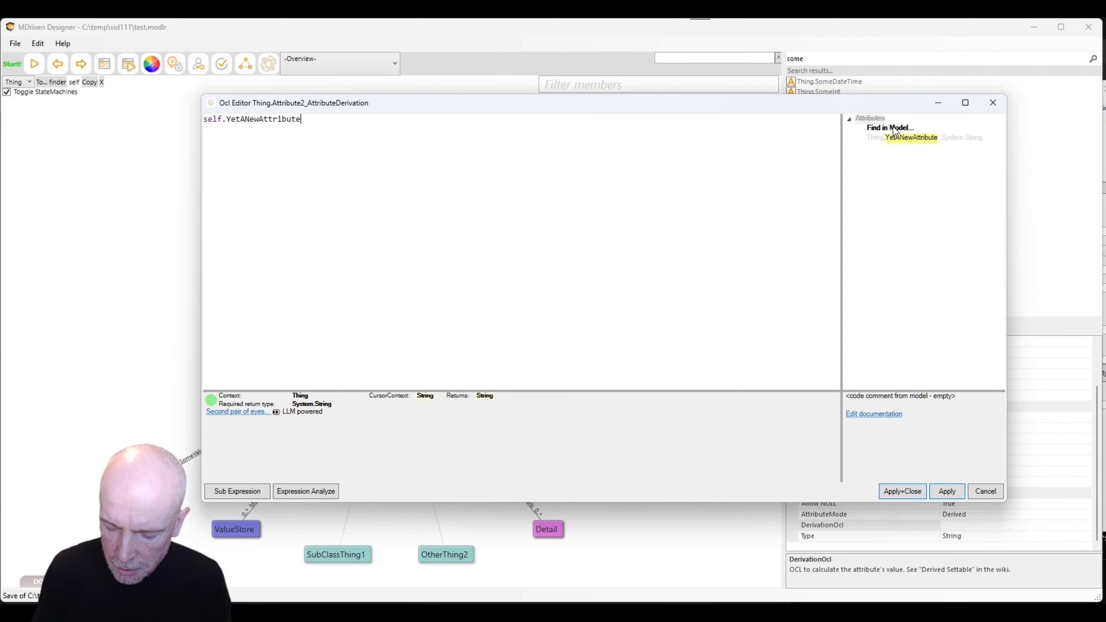
{"action": "type", "text": "+"}
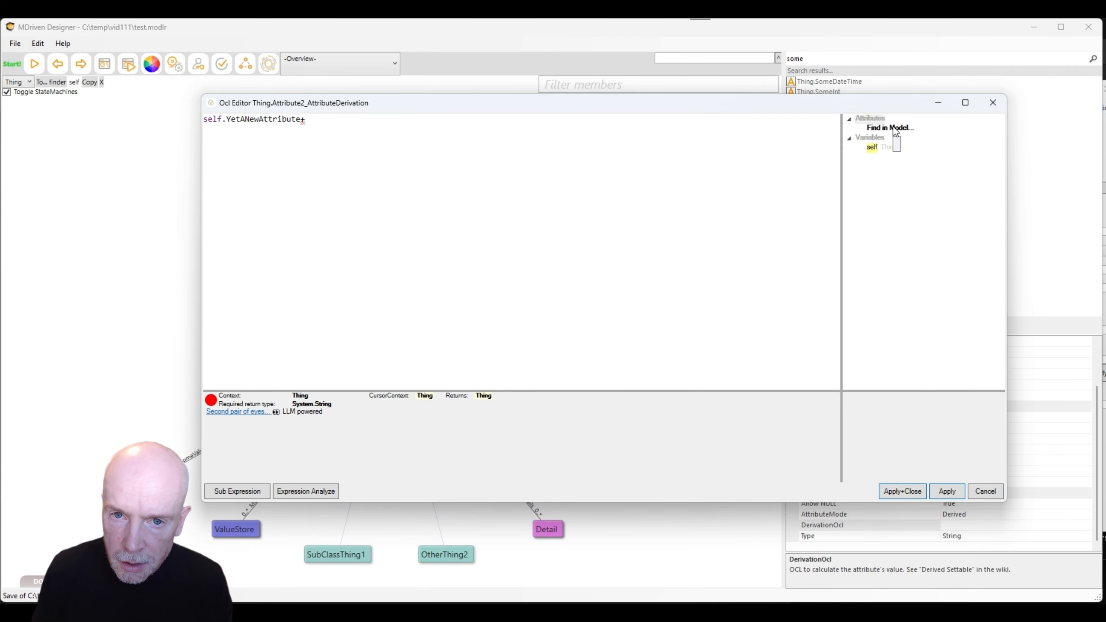
{"action": "type", "text": "' D"}
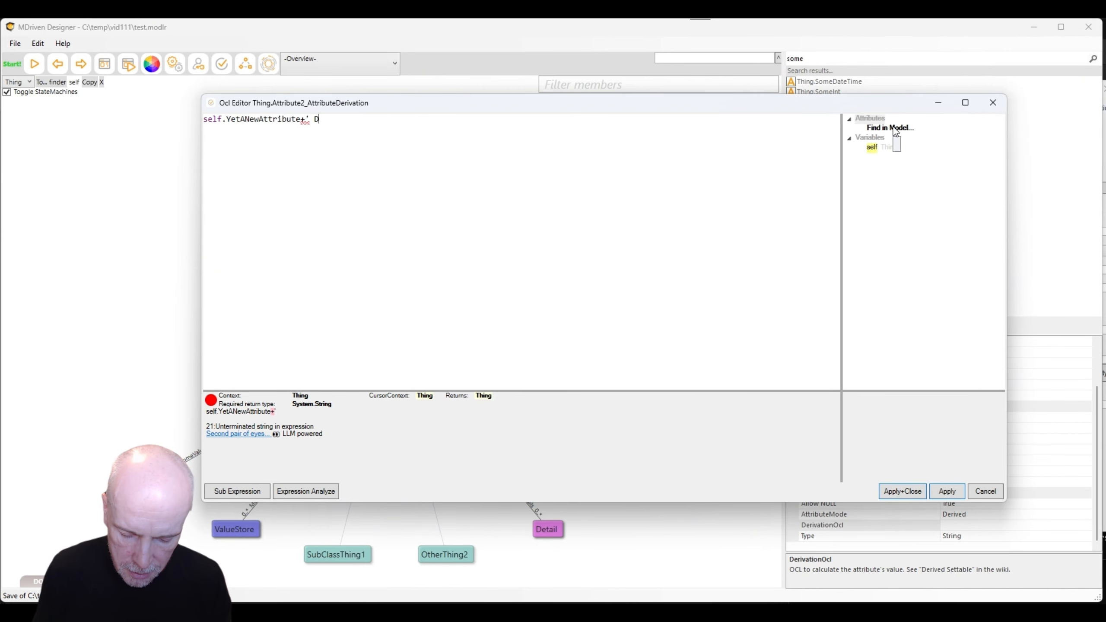
{"action": "type", "text": "erived'"}
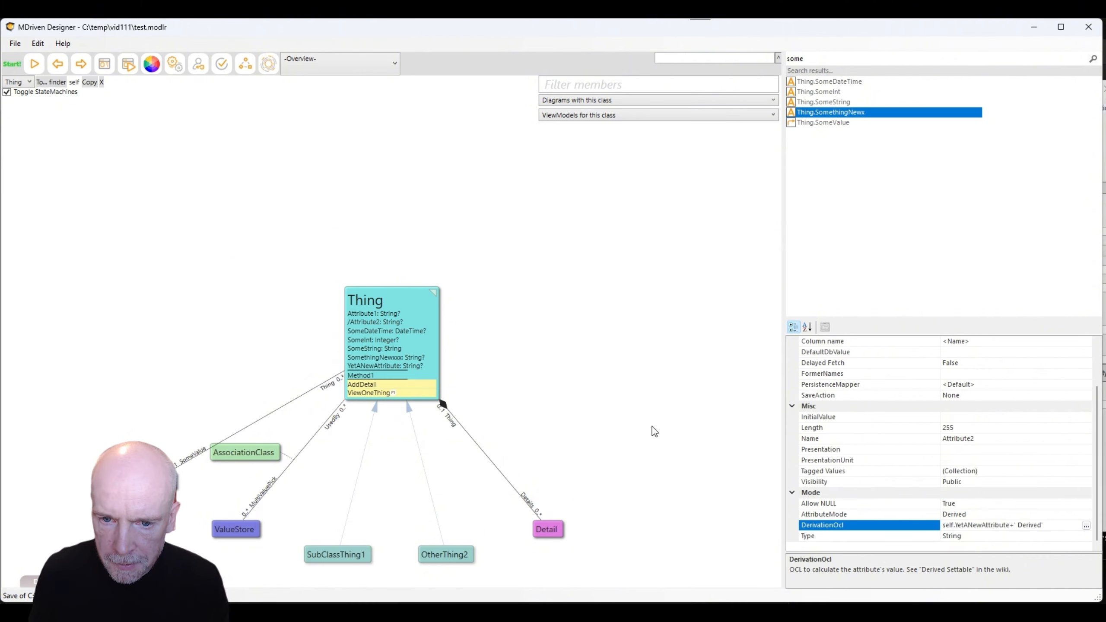
{"action": "key", "text": "alt+Tab"}
Save the preview data and add an Attribute2 column after Method1 in ViewOneThing.
{"action": "left_click", "coordinate": [557, 179]}
{"action": "left_click", "coordinate": [107, 291]}
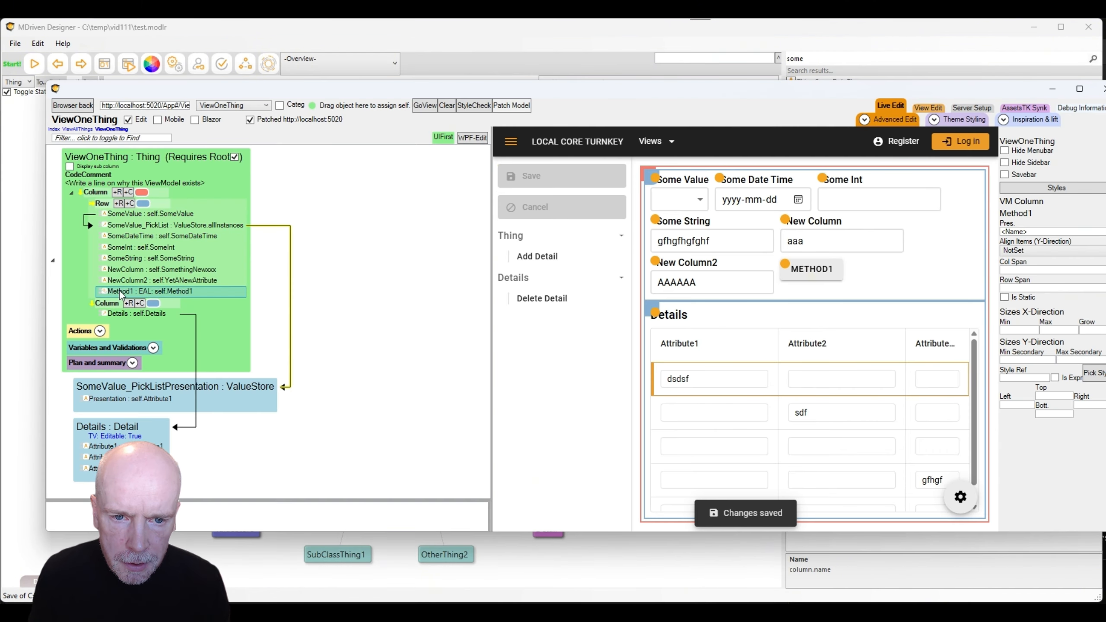
{"action": "right_click", "coordinate": [121, 295]}
{"action": "mouse_move", "coordinate": [204, 330]}
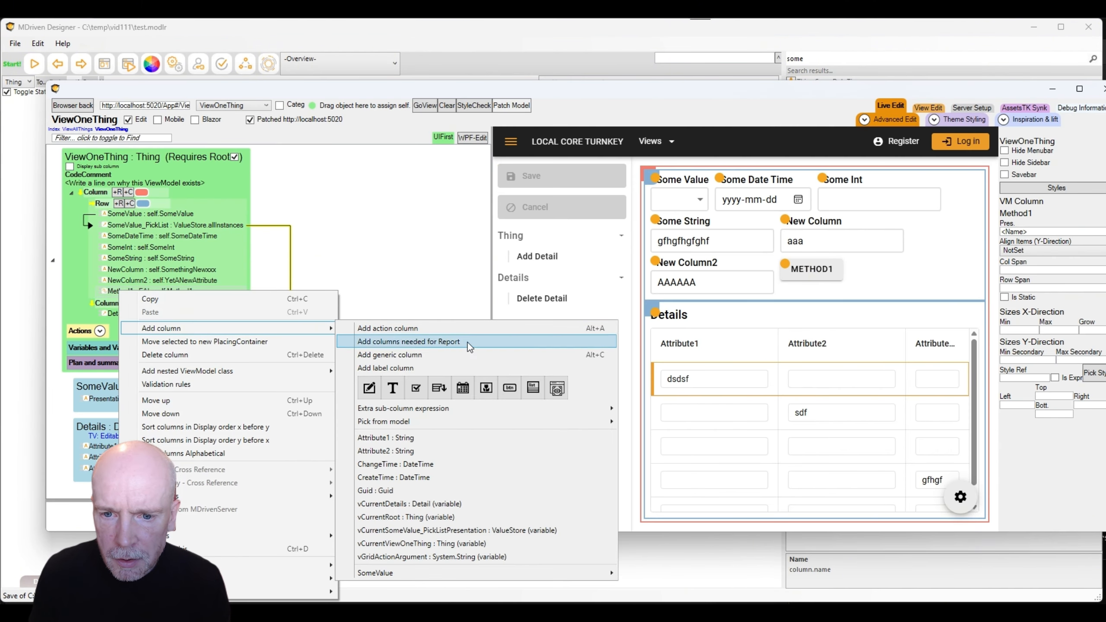
{"action": "left_click", "coordinate": [390, 451]}
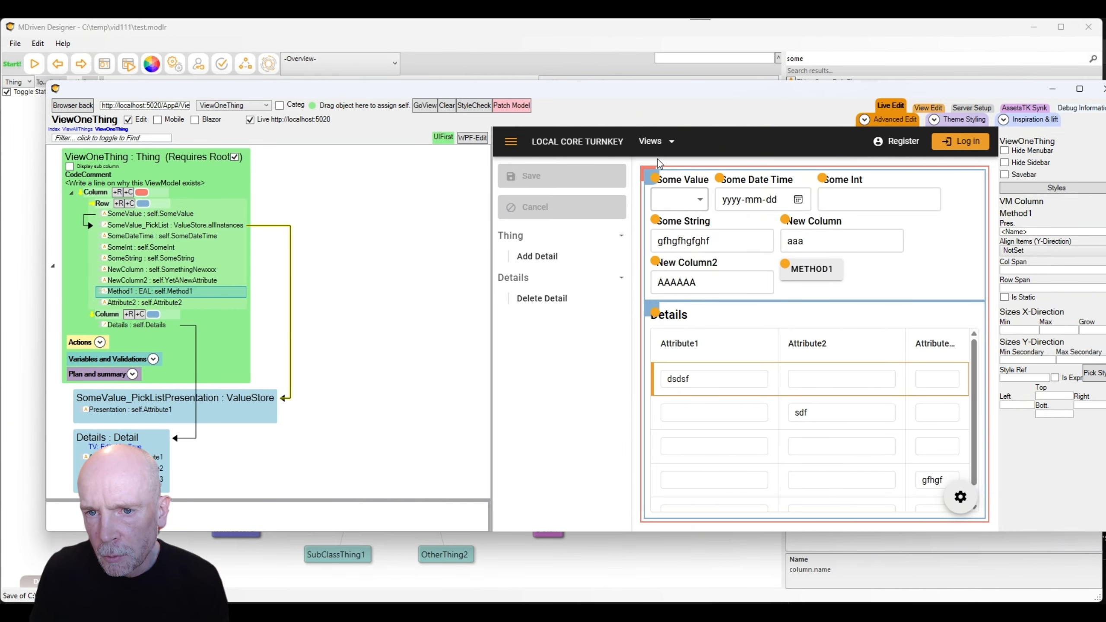
Patch the model, run METHOD1 twice, append 'dfg' to New Column2 and save.
{"action": "left_click", "coordinate": [508, 107]}
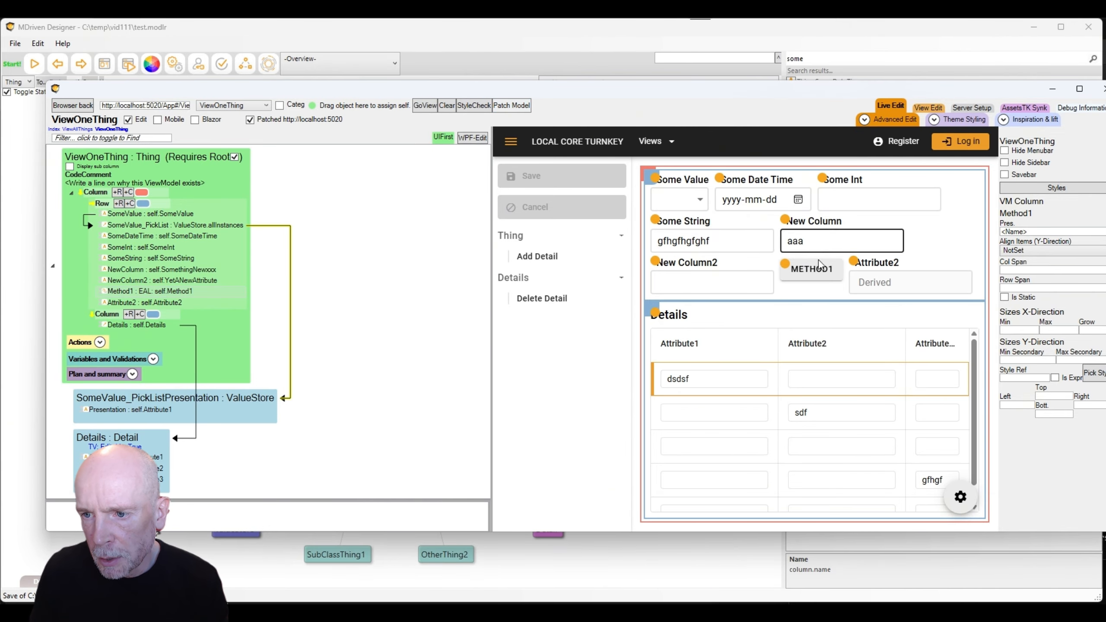
{"action": "left_click", "coordinate": [812, 269]}
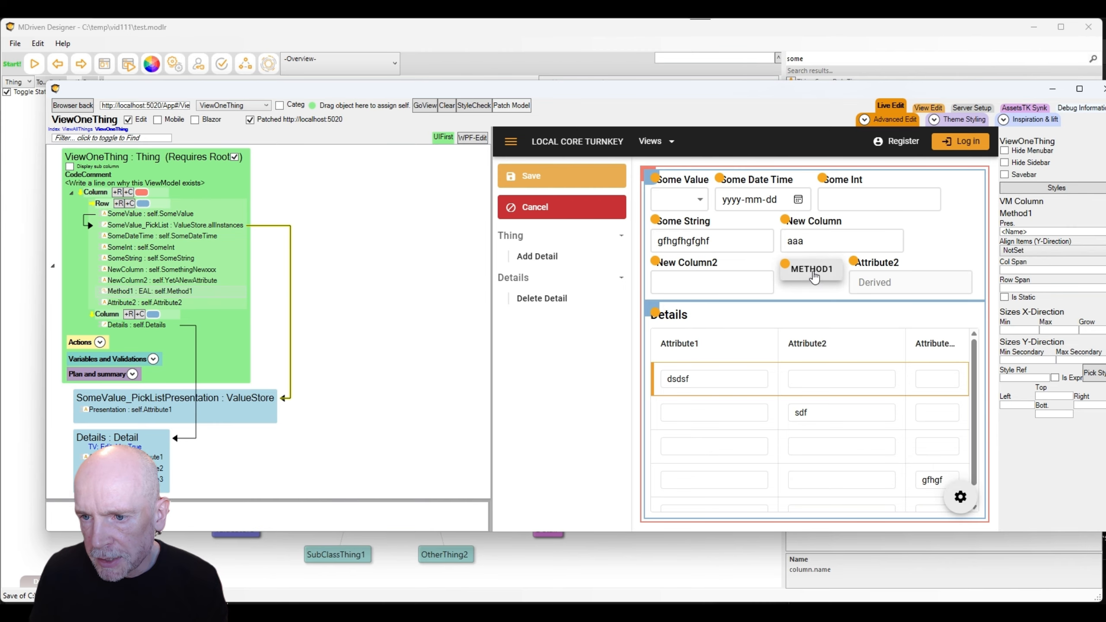
{"action": "left_click", "coordinate": [813, 269]}
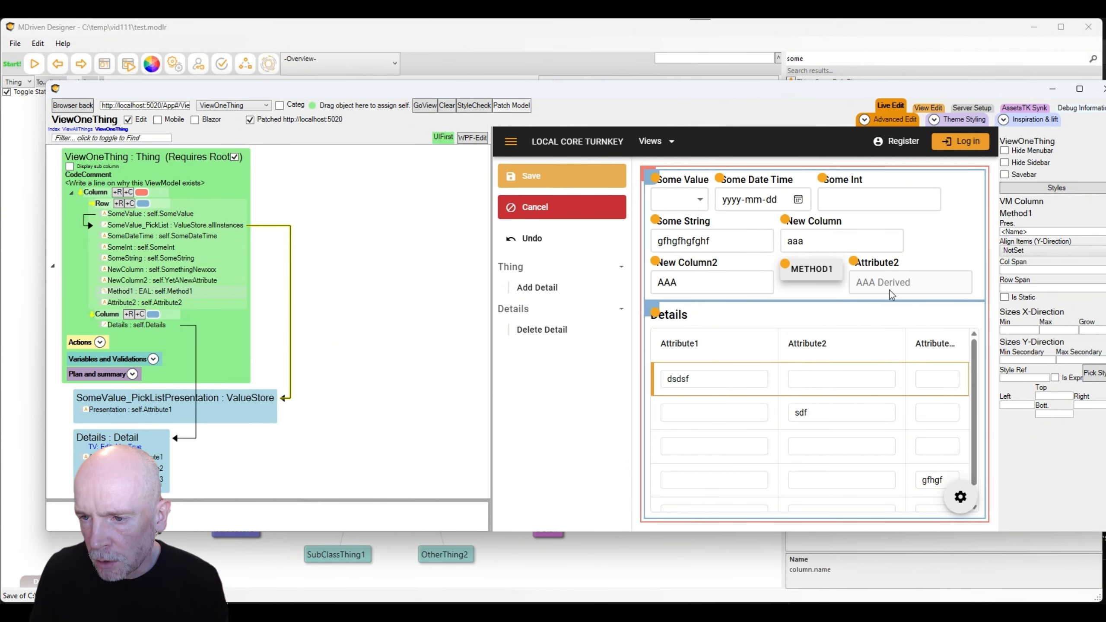
{"action": "left_click", "coordinate": [533, 180]}
{"action": "left_click", "coordinate": [693, 284]}
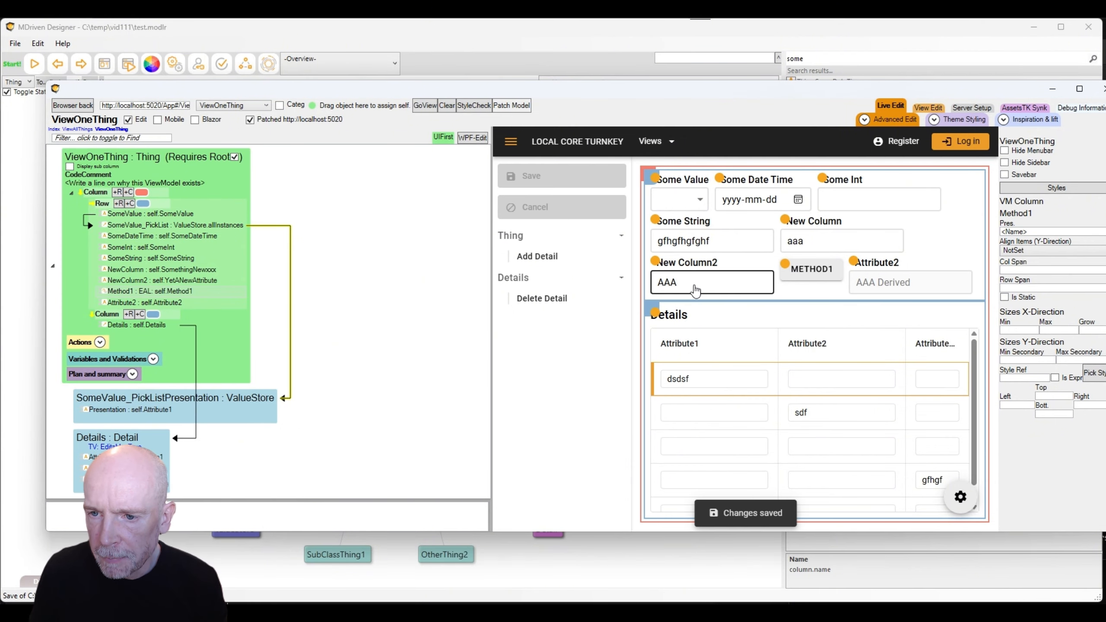
{"action": "type", "text": "dfgdff"}
{"action": "key", "text": "Tab"}
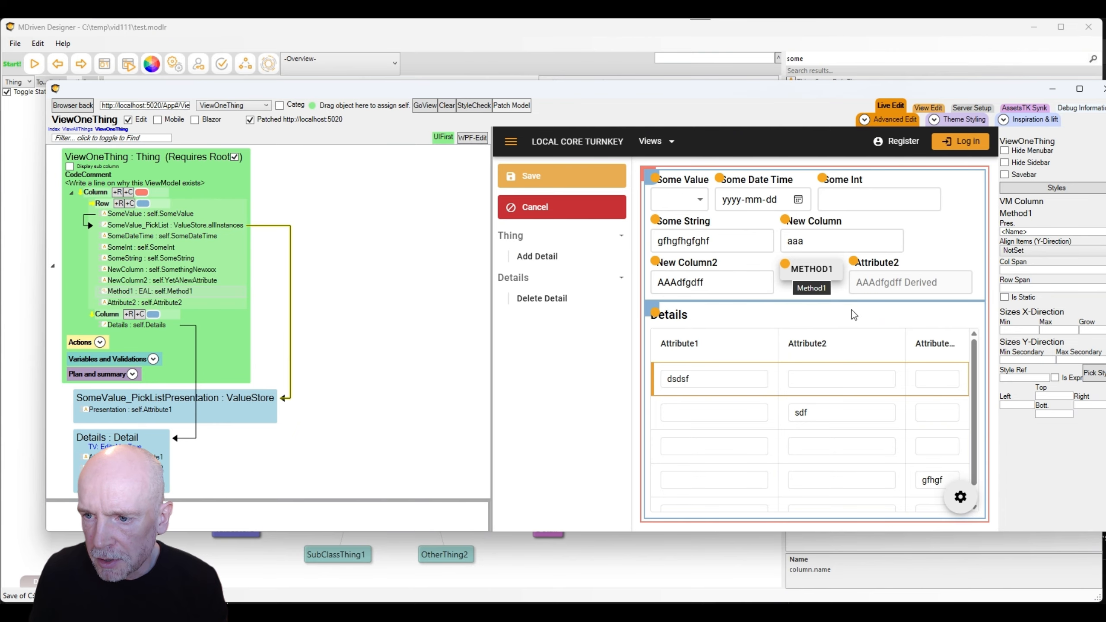
{"action": "left_click", "coordinate": [560, 183]}
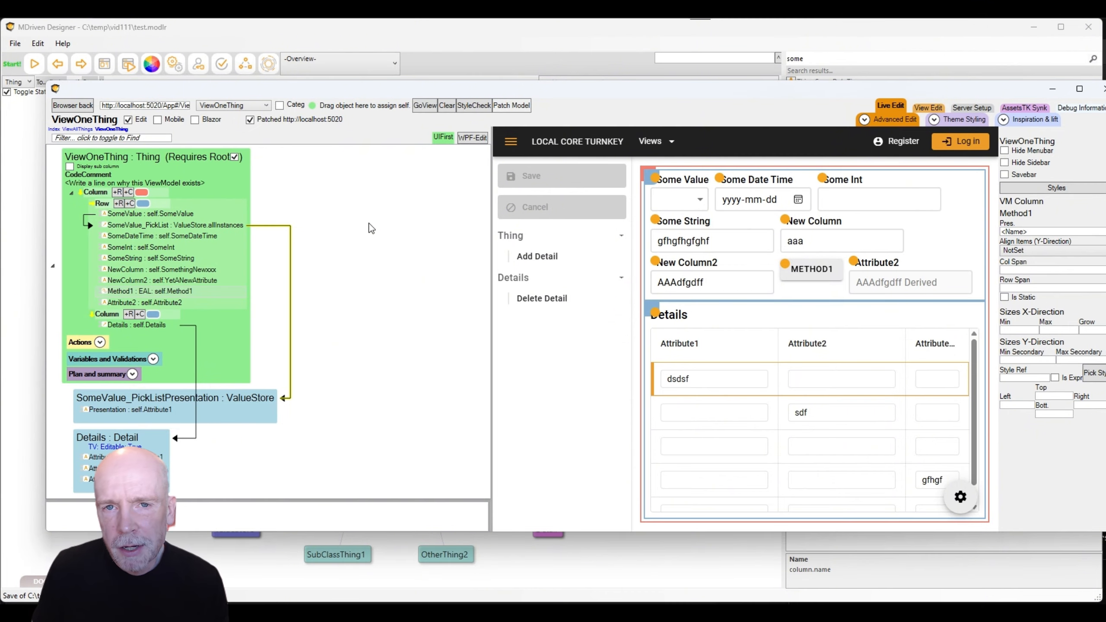
Add a state machine to the Thing class with two new states, State2 and State3.
{"action": "key", "text": "alt+Tab"}
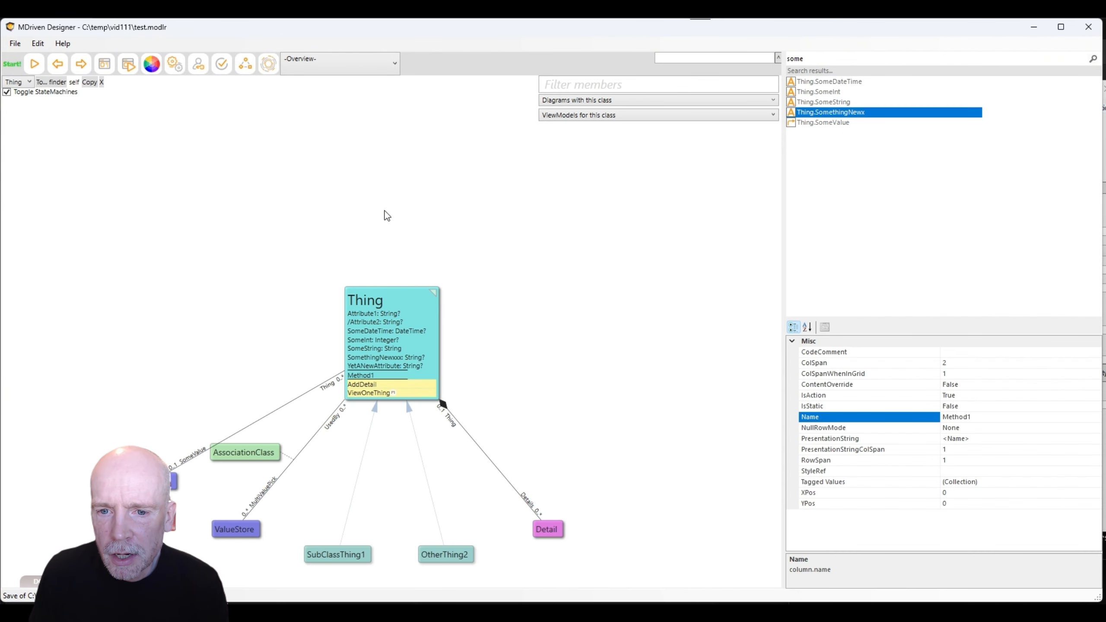
{"action": "left_click", "coordinate": [364, 317]}
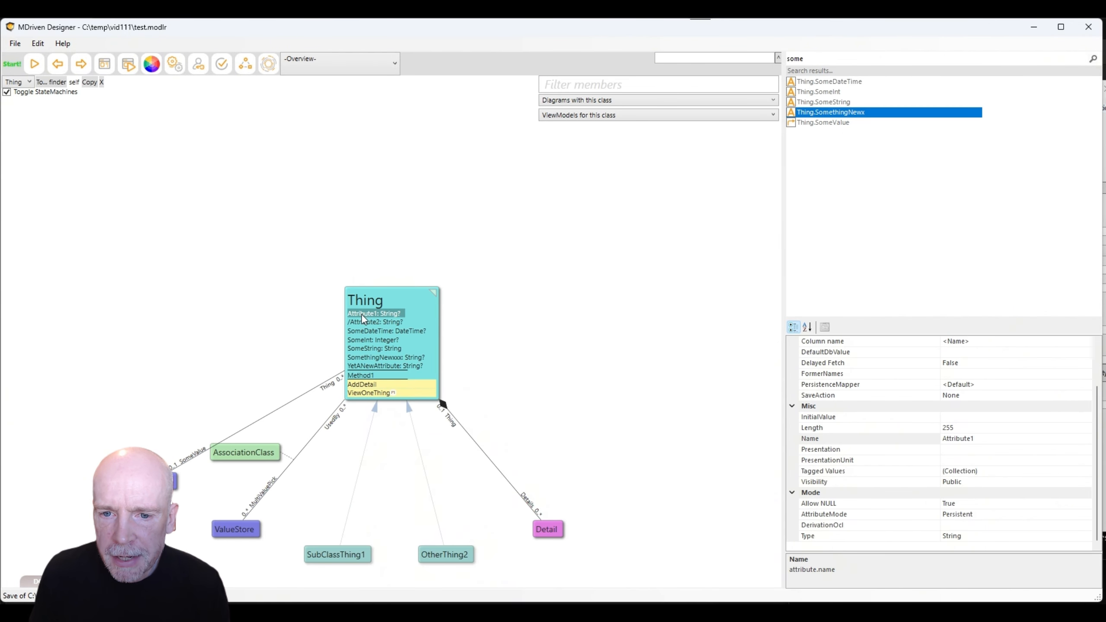
{"action": "right_click", "coordinate": [361, 315]}
{"action": "left_click", "coordinate": [430, 348]}
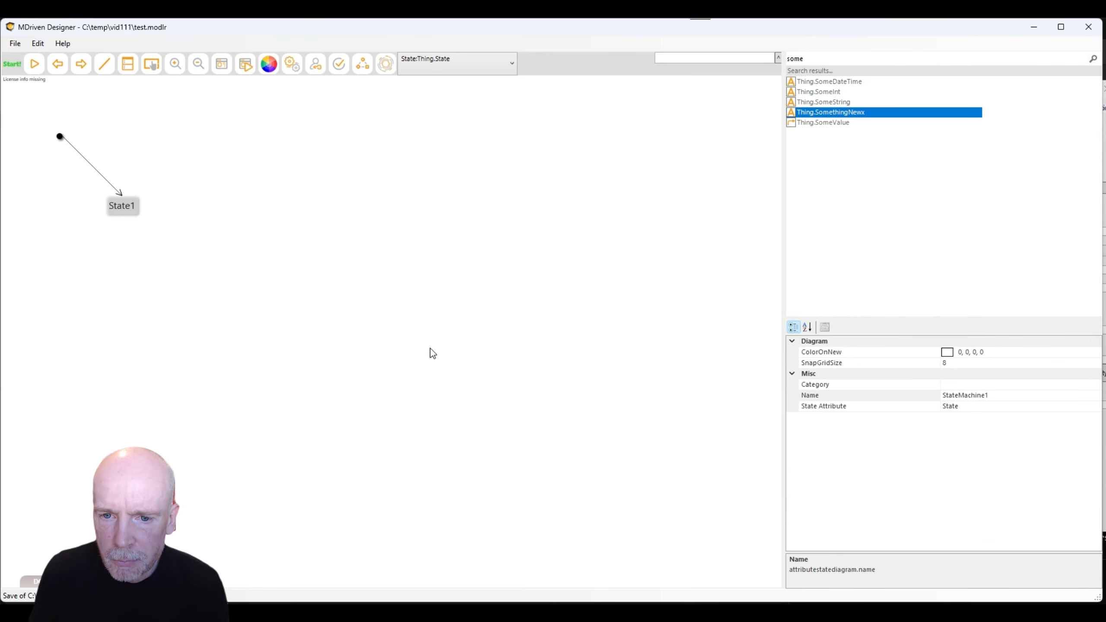
{"action": "right_click", "coordinate": [209, 213]}
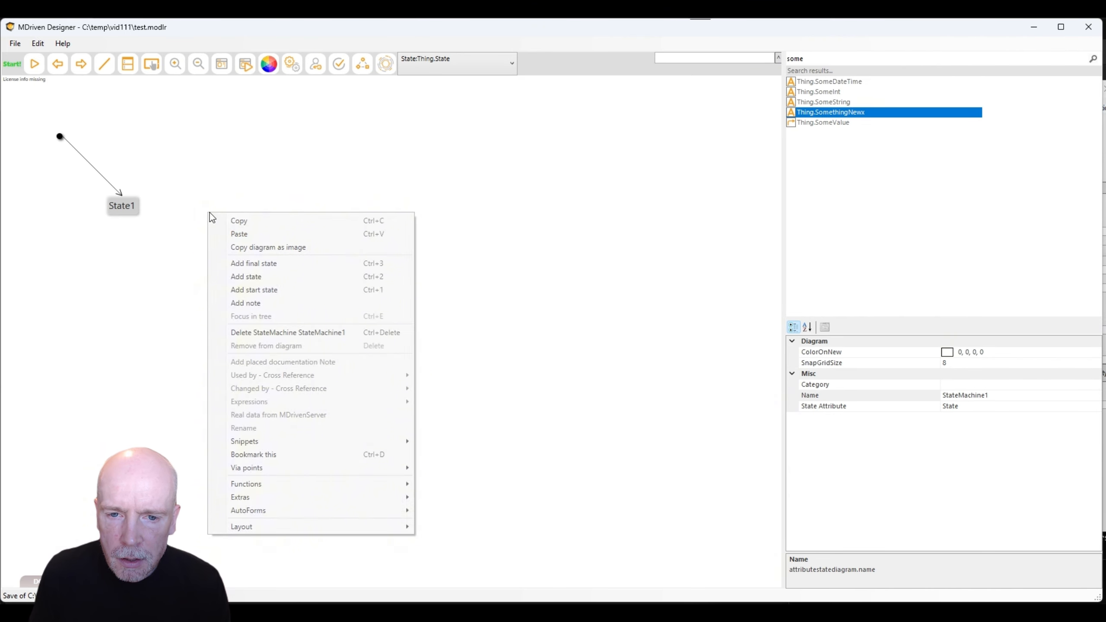
{"action": "left_click", "coordinate": [258, 275]}
{"action": "right_click", "coordinate": [238, 279]}
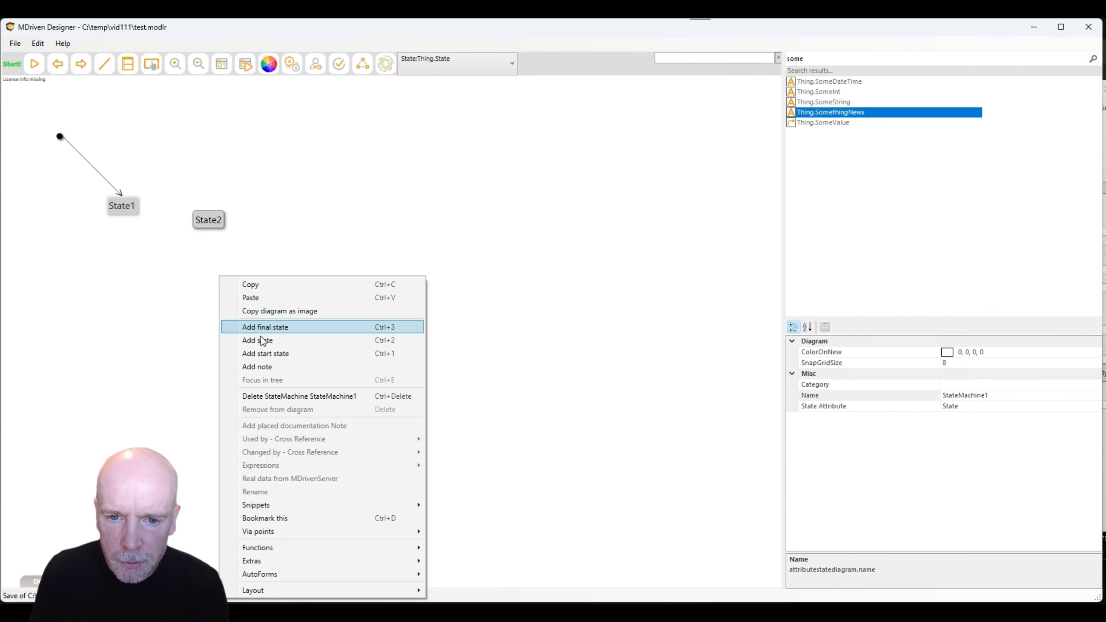
{"action": "left_click", "coordinate": [260, 336]}
Draw transitions from State1 to State2 and from State2 to State3.
{"action": "left_click", "coordinate": [104, 64]}
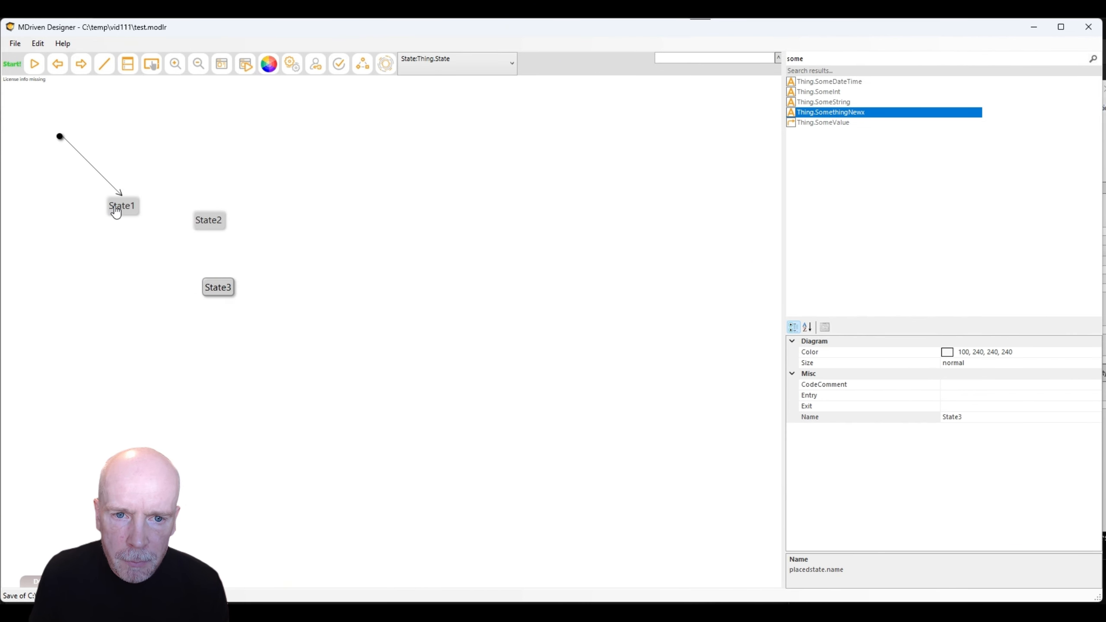
{"action": "mouse_move", "coordinate": [118, 204]}
{"action": "left_mouse_down"}
{"action": "mouse_move", "coordinate": [197, 219]}
{"action": "mouse_move", "coordinate": [209, 283]}
{"action": "mouse_move", "coordinate": [132, 239]}
{"action": "mouse_move", "coordinate": [117, 207]}
{"action": "left_mouse_up"}
{"action": "left_click", "coordinate": [108, 66]}
{"action": "left_click", "coordinate": [107, 65]}
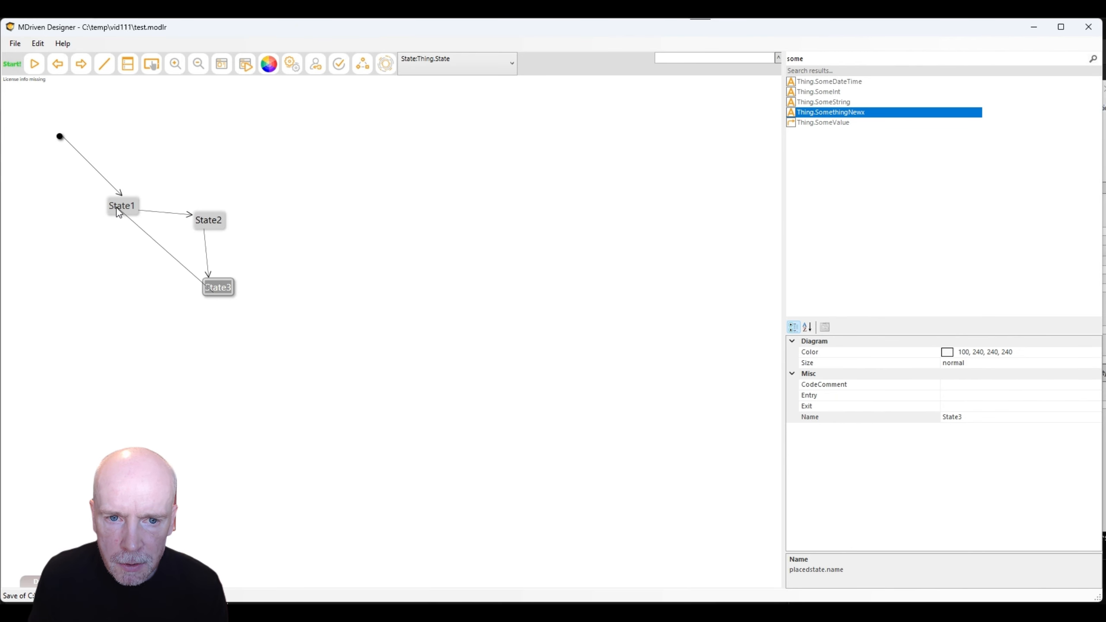
Draw a State3→State1 transition and create Trigger1 on the State1→State2 transition.
{"action": "left_click", "coordinate": [183, 214]}
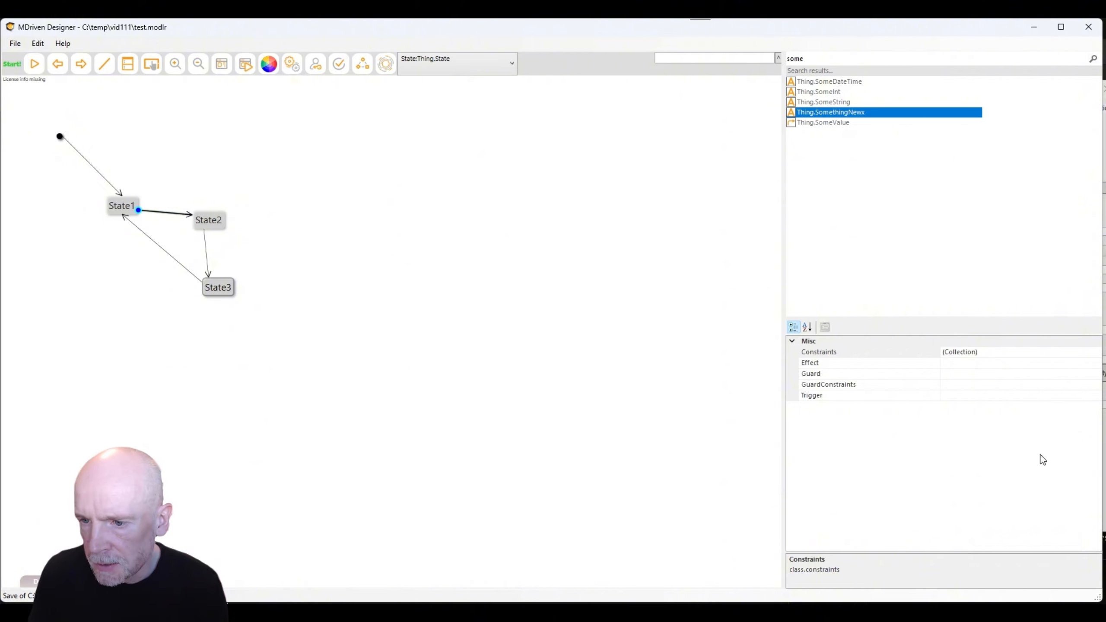
{"action": "left_click", "coordinate": [1021, 397]}
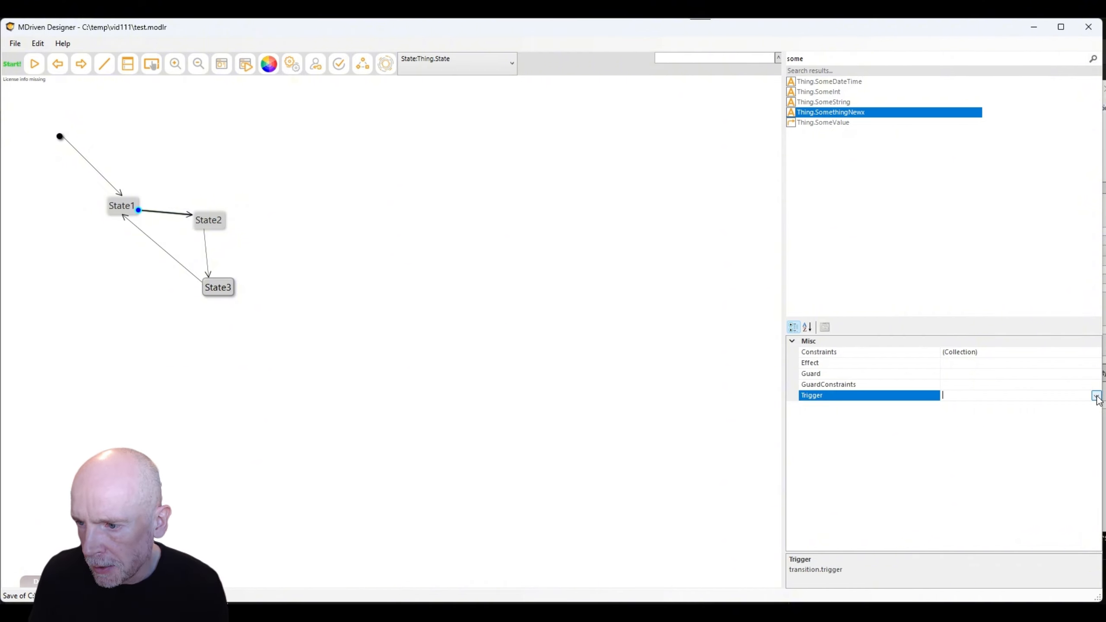
{"action": "left_click", "coordinate": [1096, 397]}
{"action": "left_click", "coordinate": [960, 418]}
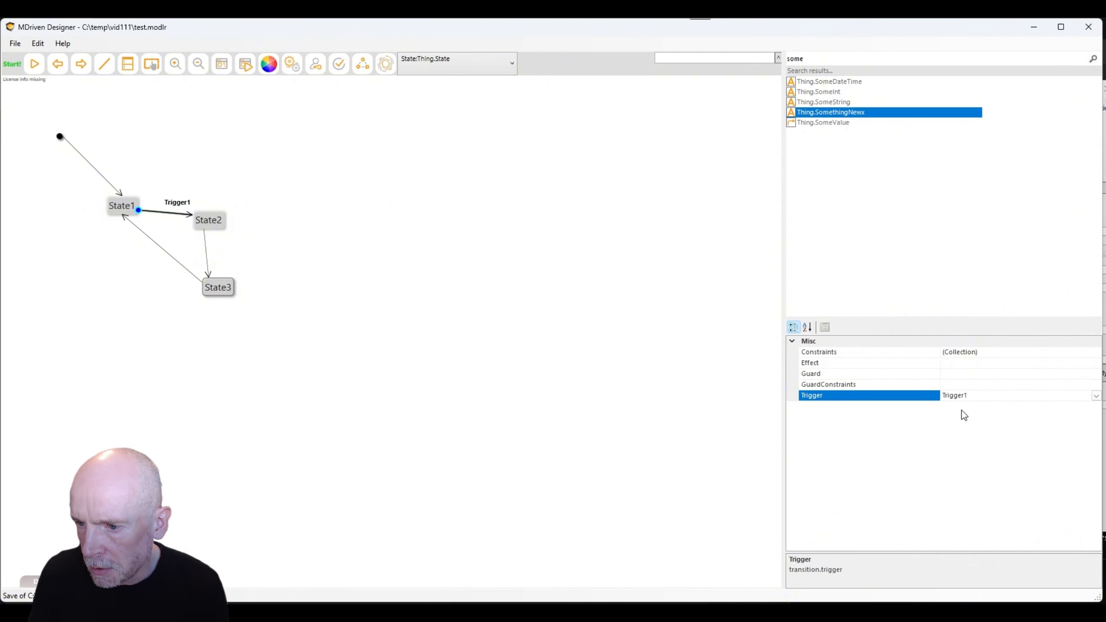
Assign Trigger1 to the State2→State3 and State3→State1 transitions.
{"action": "left_click", "coordinate": [209, 262]}
{"action": "left_click", "coordinate": [1001, 394]}
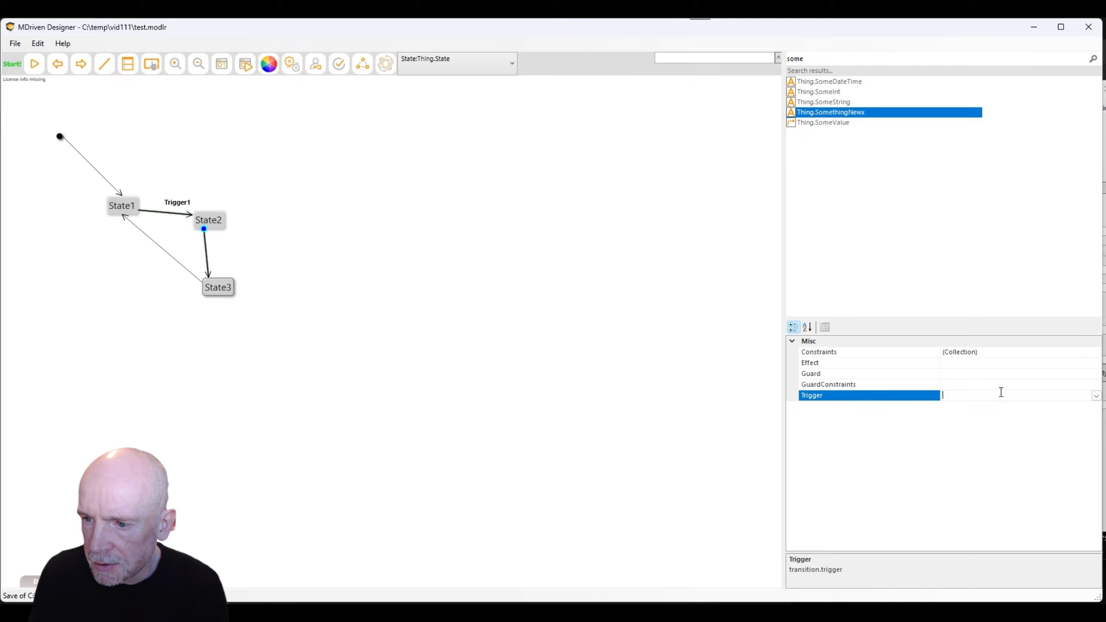
{"action": "left_click", "coordinate": [1096, 396]}
{"action": "left_click", "coordinate": [1001, 415]}
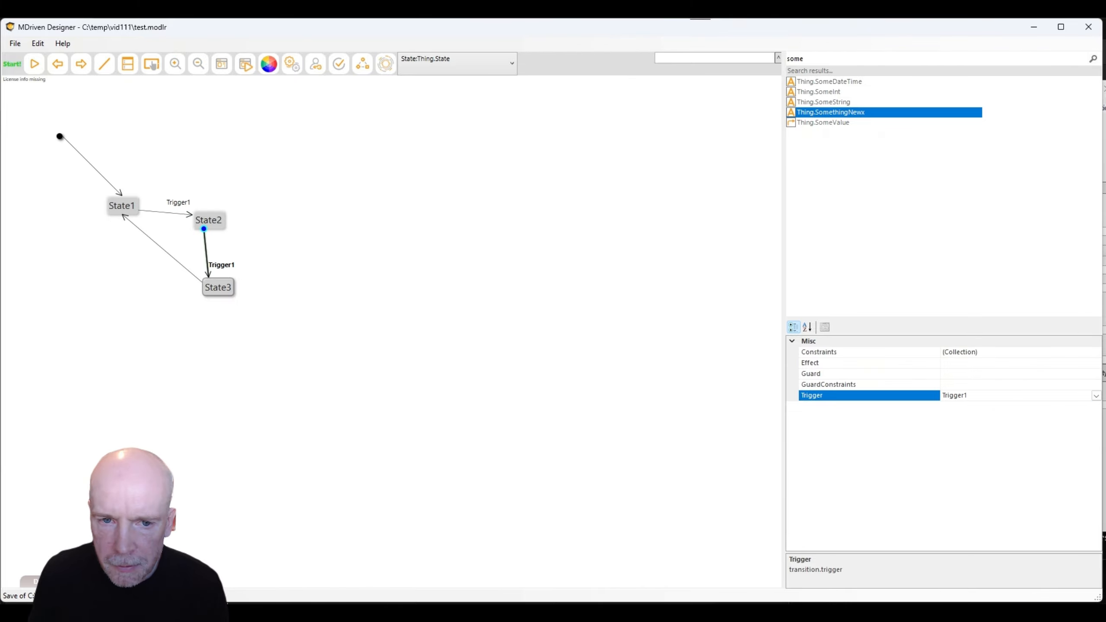
{"action": "left_click", "coordinate": [131, 221]}
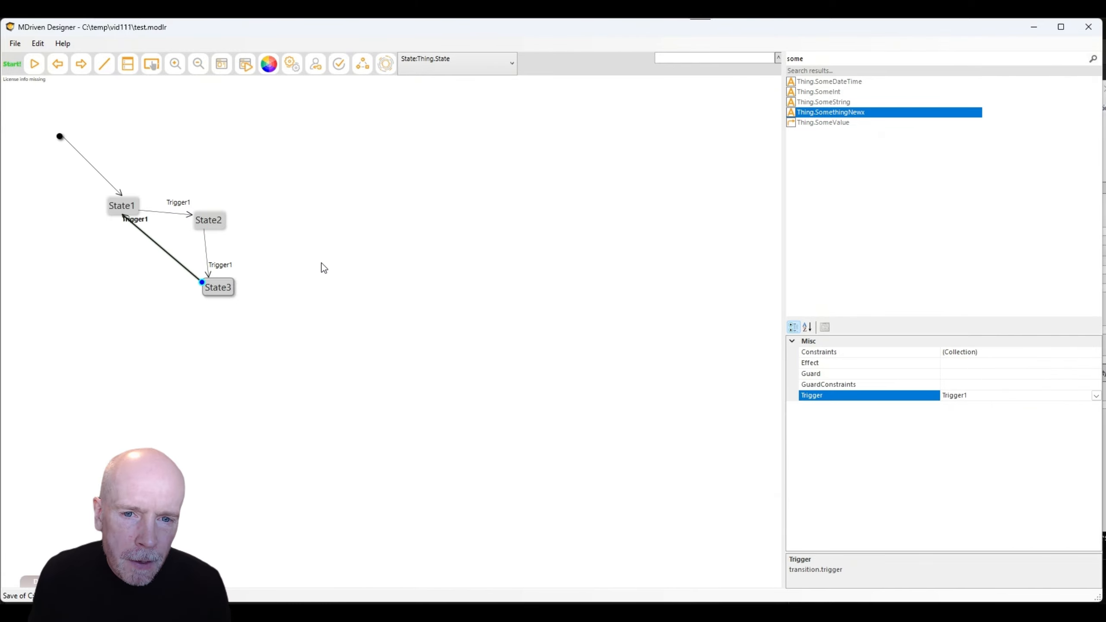
{"action": "left_click", "coordinate": [321, 262]}
{"action": "left_click", "coordinate": [222, 270]}
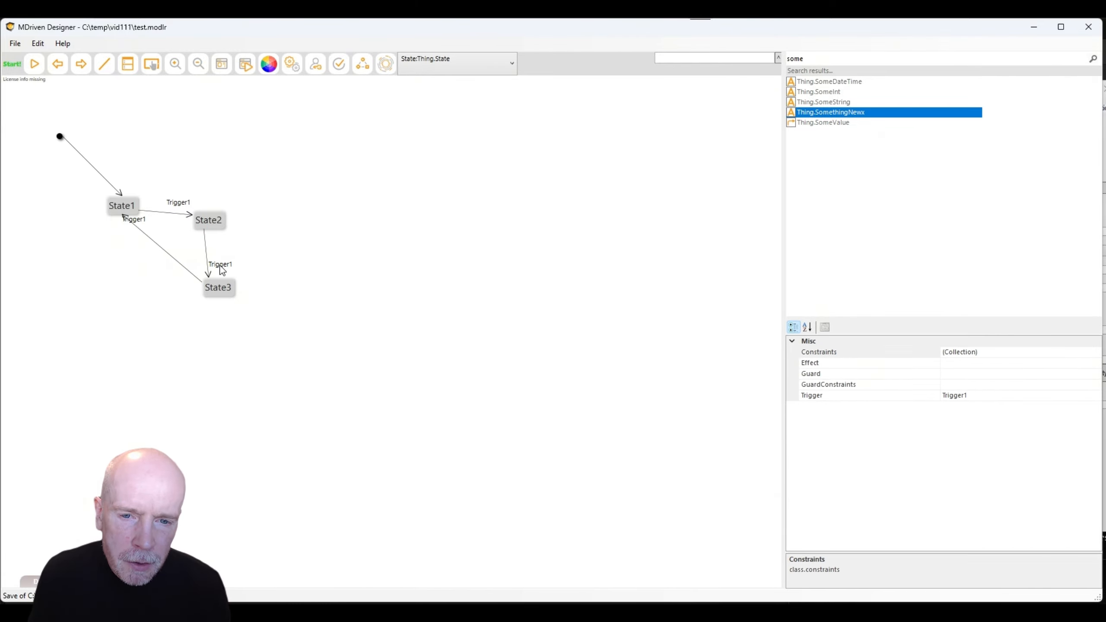
Add a Thing_Trigger_Trigger1 class action for Trigger1 and return to the ViewOneThing preview.
{"action": "right_click", "coordinate": [220, 264]}
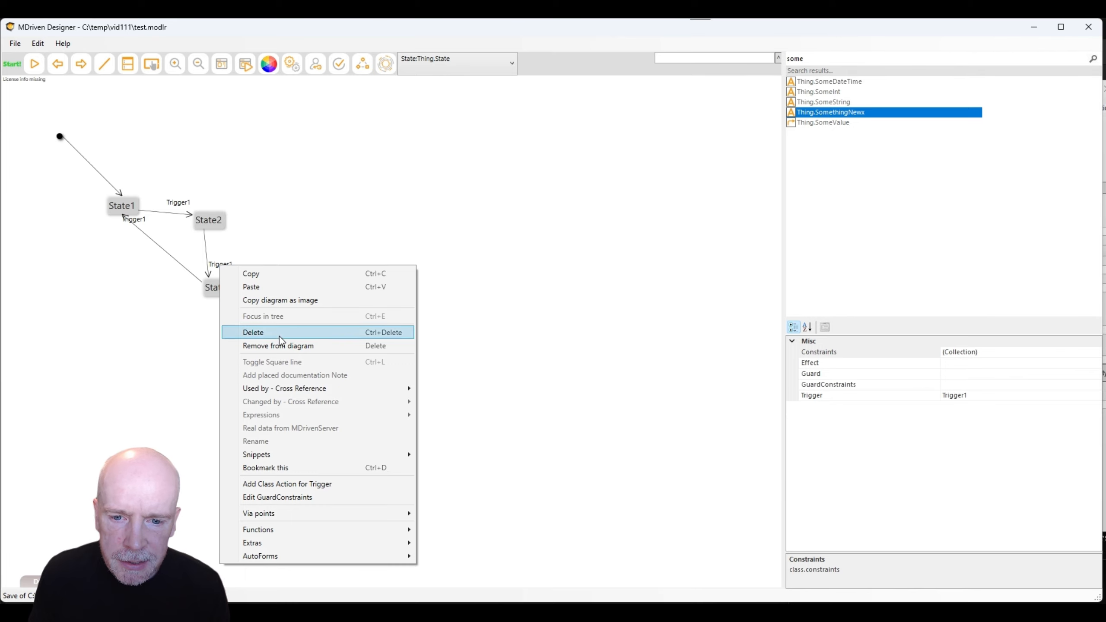
{"action": "left_click", "coordinate": [278, 489]}
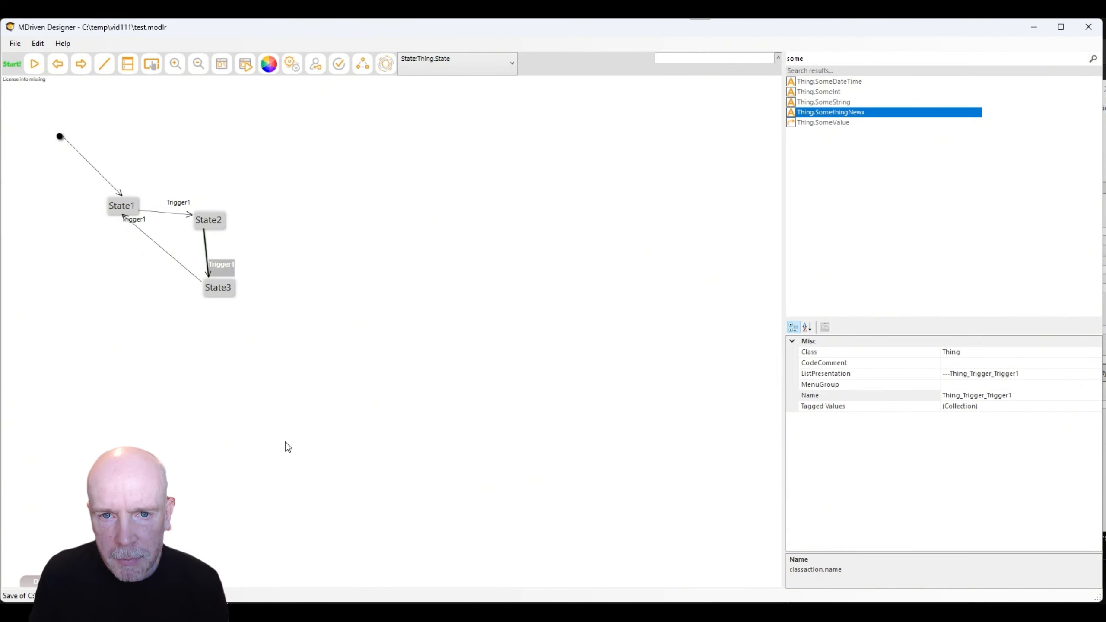
{"action": "key", "text": "alt+Tab"}
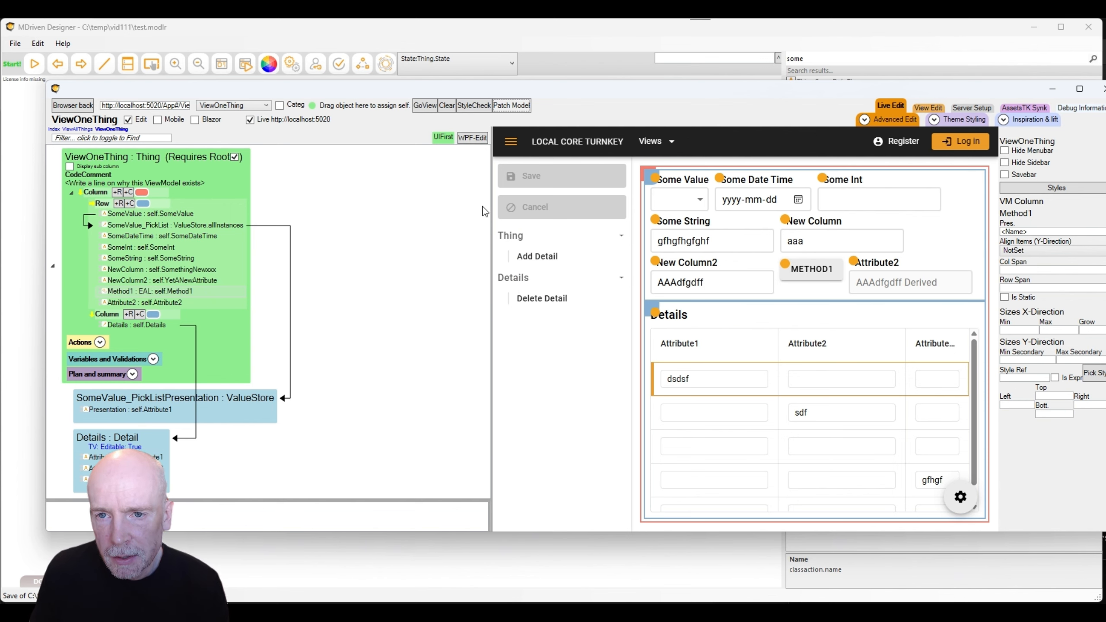
Patch the model into the preview and save AA in New Column2.
{"action": "left_click", "coordinate": [504, 109]}
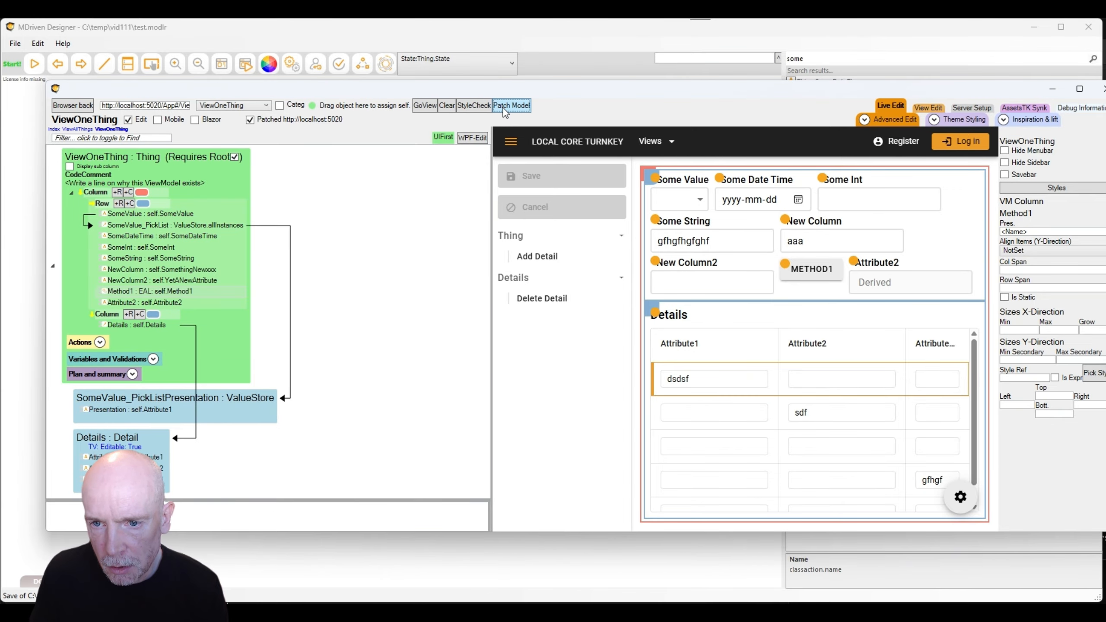
{"action": "left_click", "coordinate": [100, 343]}
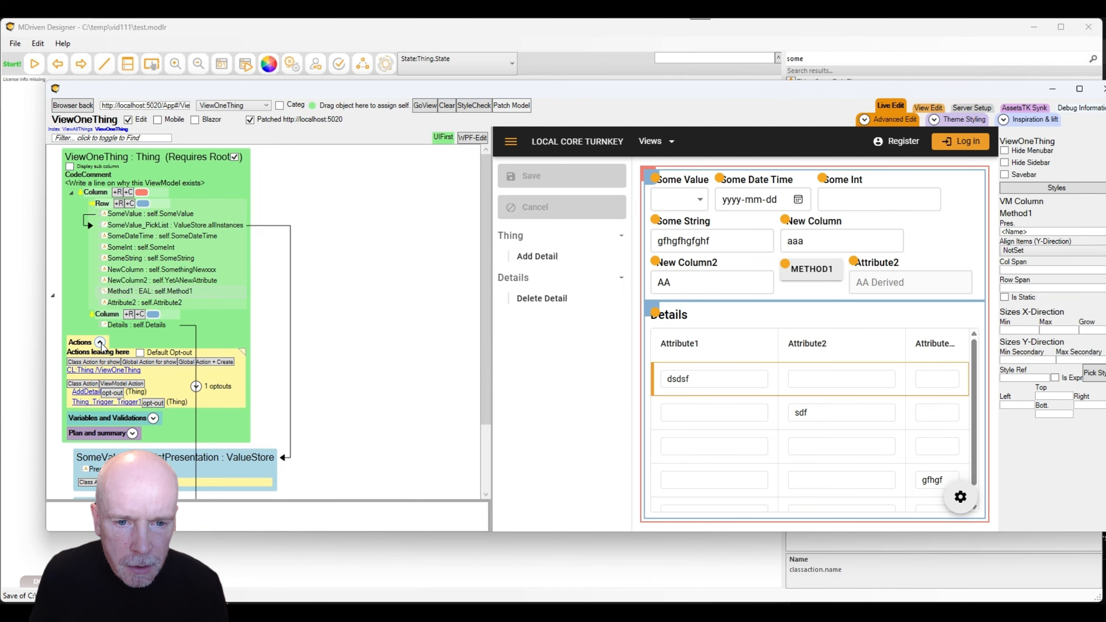
{"action": "left_click_drag", "start_coordinate": [443, 94], "coordinate": [469, 59]}
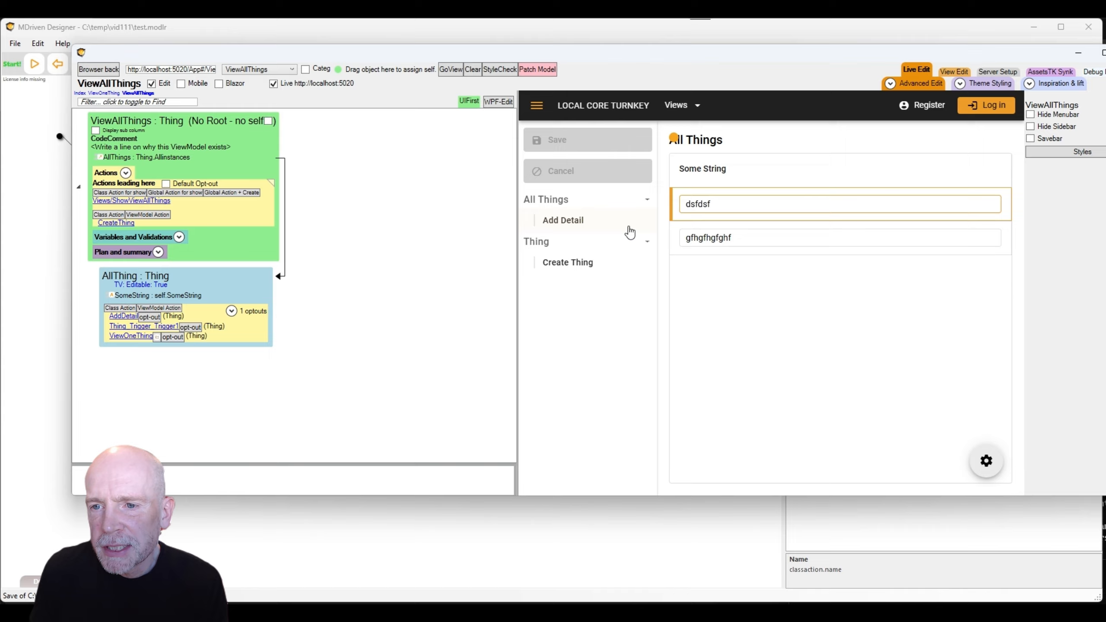
Switch the live view to ViewAllThings and patch it to list dsfdsf and gfhgfhgfghf.
{"action": "left_click", "coordinate": [752, 202]}
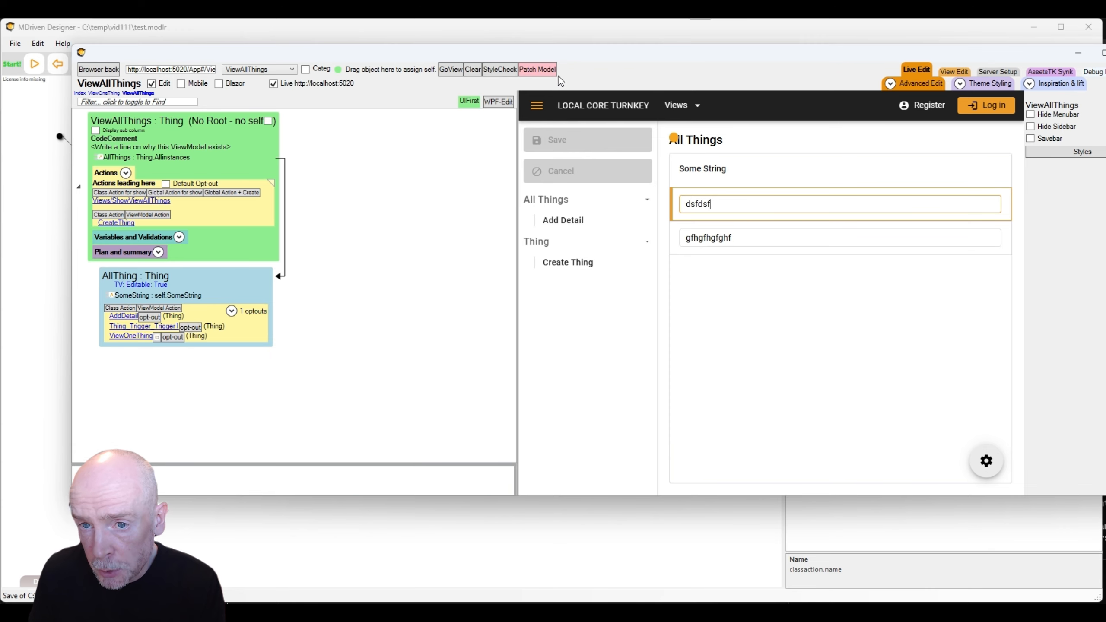
{"action": "left_click", "coordinate": [528, 68]}
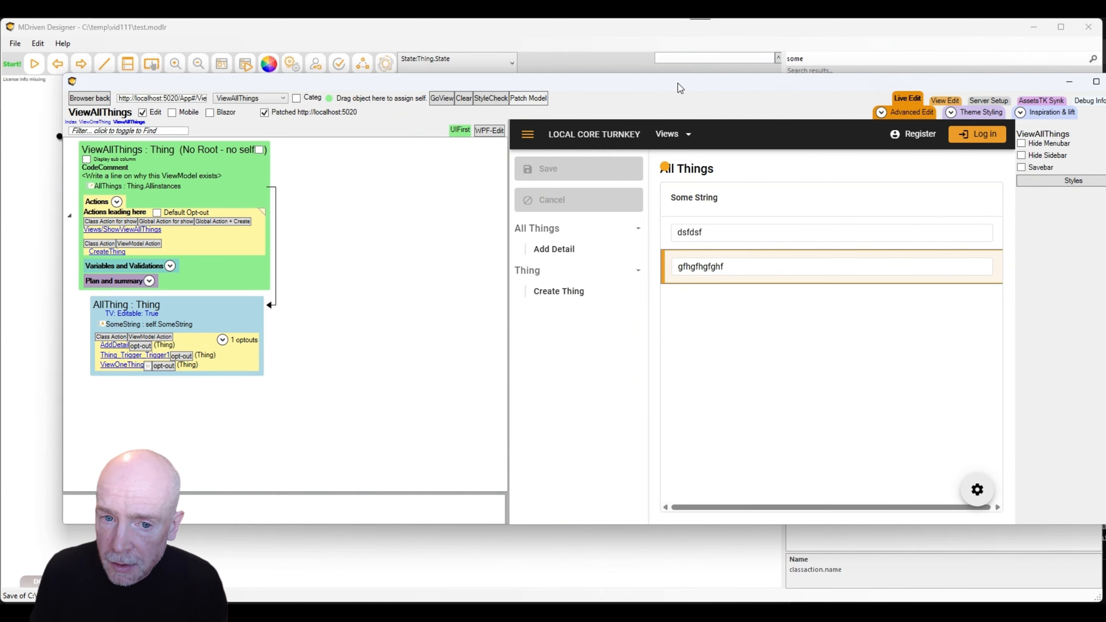
{"action": "left_click_drag", "start_coordinate": [680, 87], "coordinate": [651, 93]}
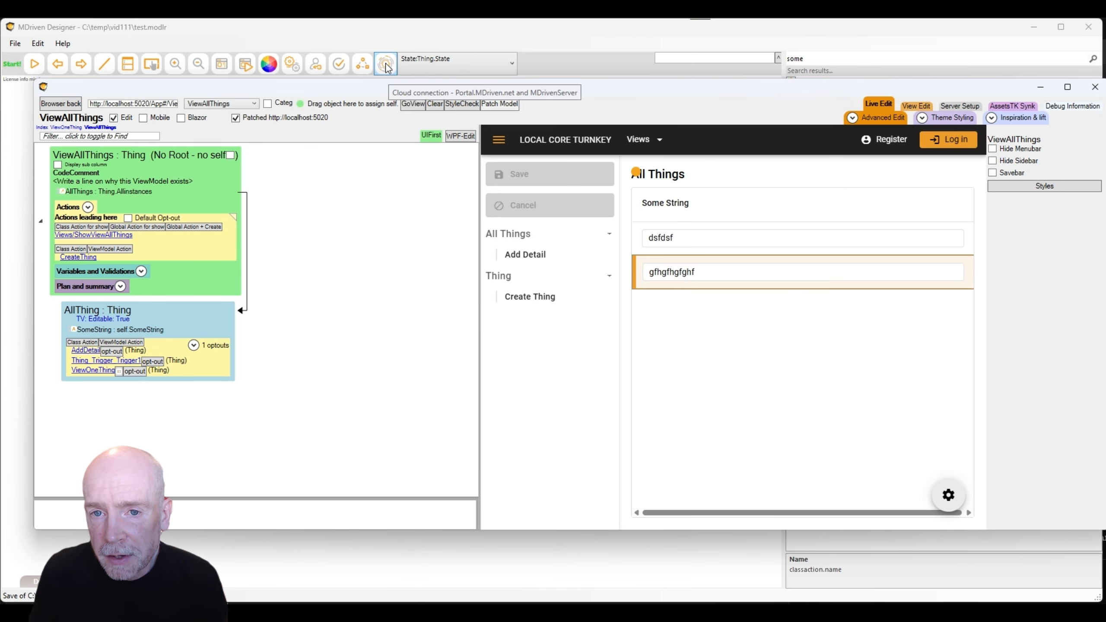
Upload the model to the local MDriven Server and check the server status.
{"action": "left_click", "coordinate": [385, 69]}
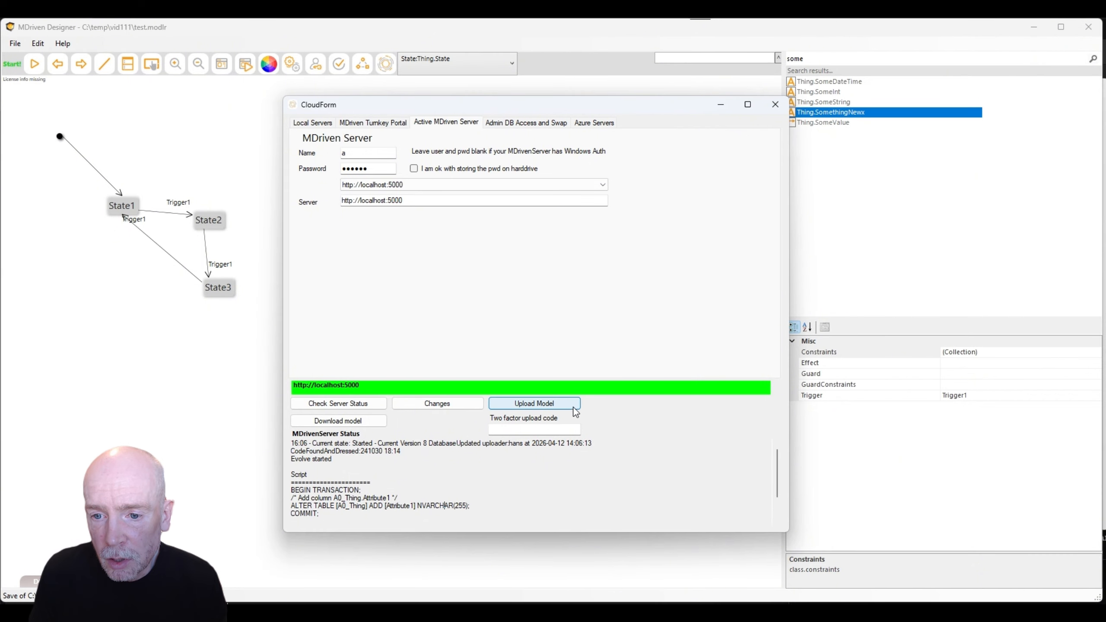
{"action": "left_click", "coordinate": [558, 406]}
{"action": "left_click", "coordinate": [338, 404]}
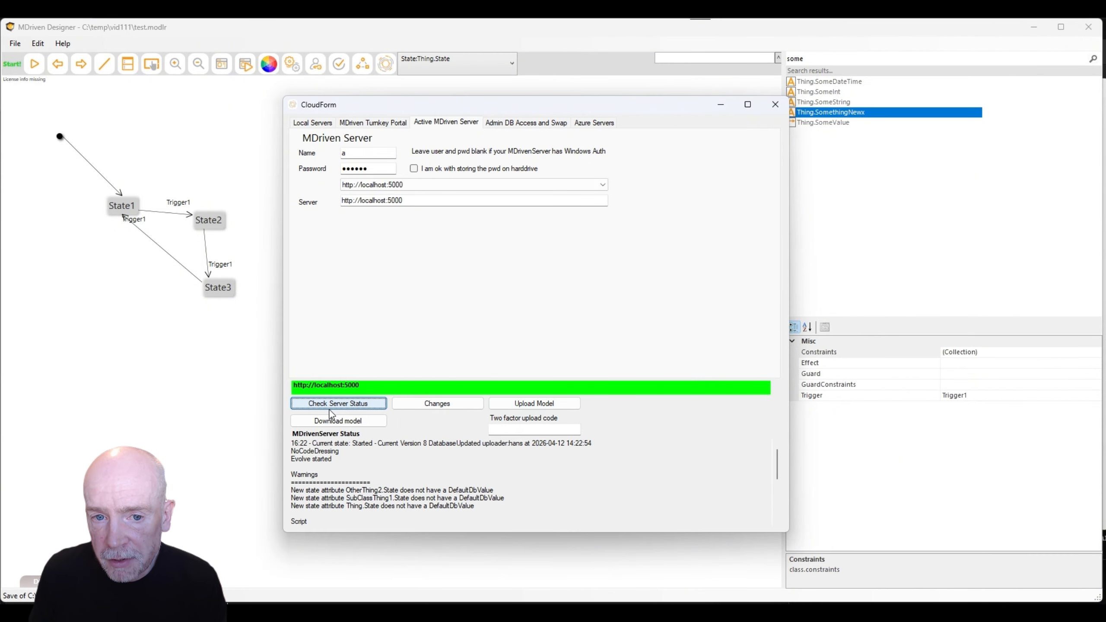
Open dsfdsf in View One Thing, note the missing DefaultDbValue warning, and close CloudForm.
{"action": "key", "text": "super+Tab"}
{"action": "key", "text": "Right"}
{"action": "key", "text": "Return"}
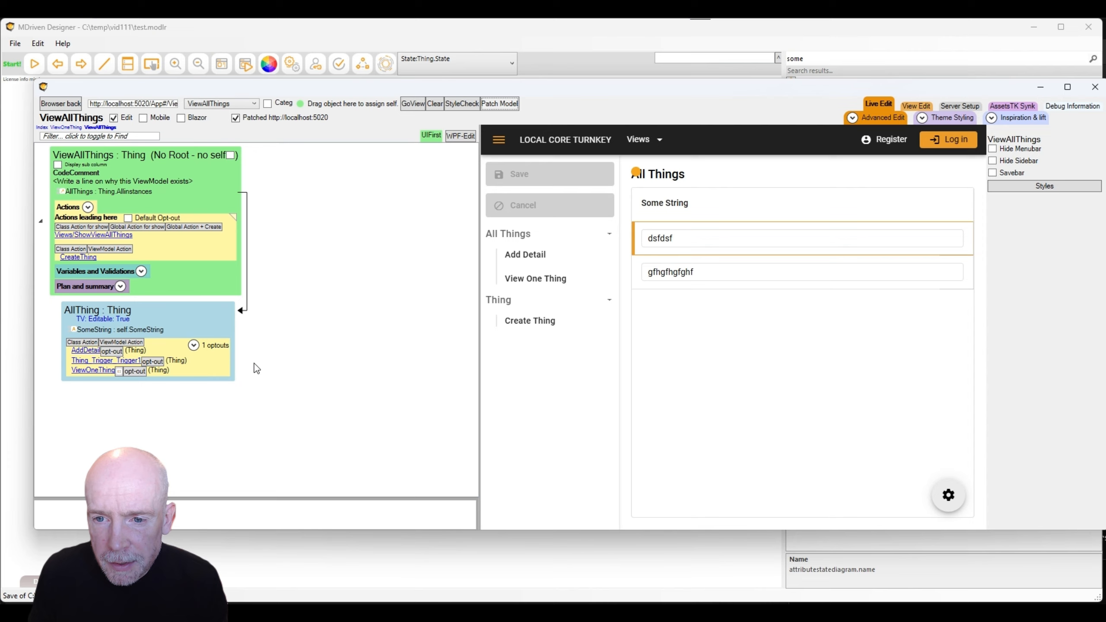
{"action": "left_click", "coordinate": [553, 283]}
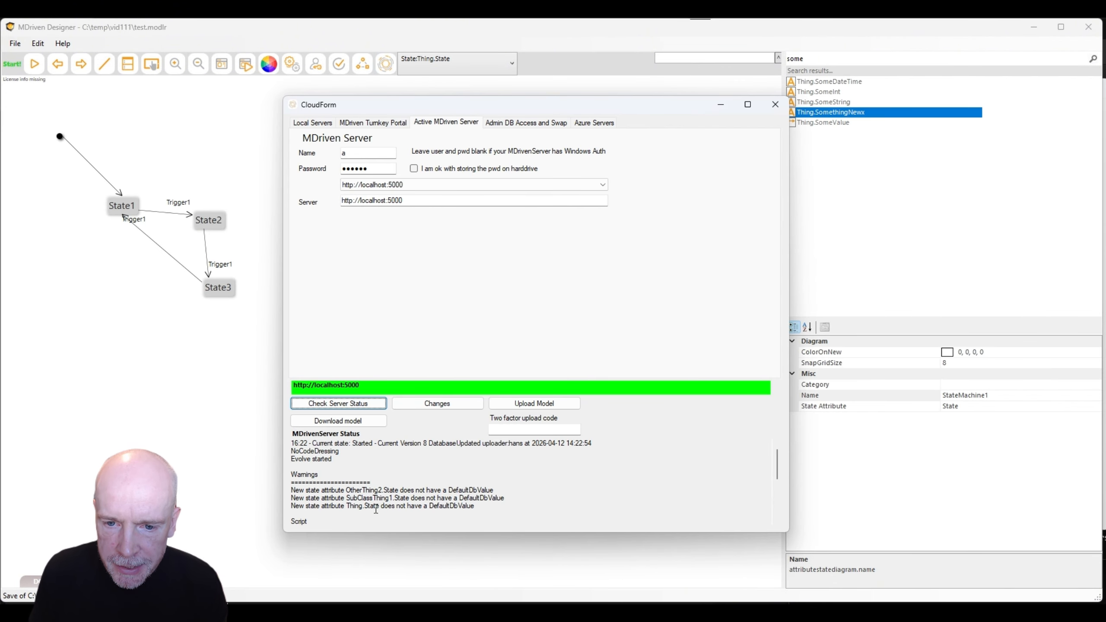
{"action": "left_click_drag", "start_coordinate": [394, 501], "coordinate": [505, 489]}
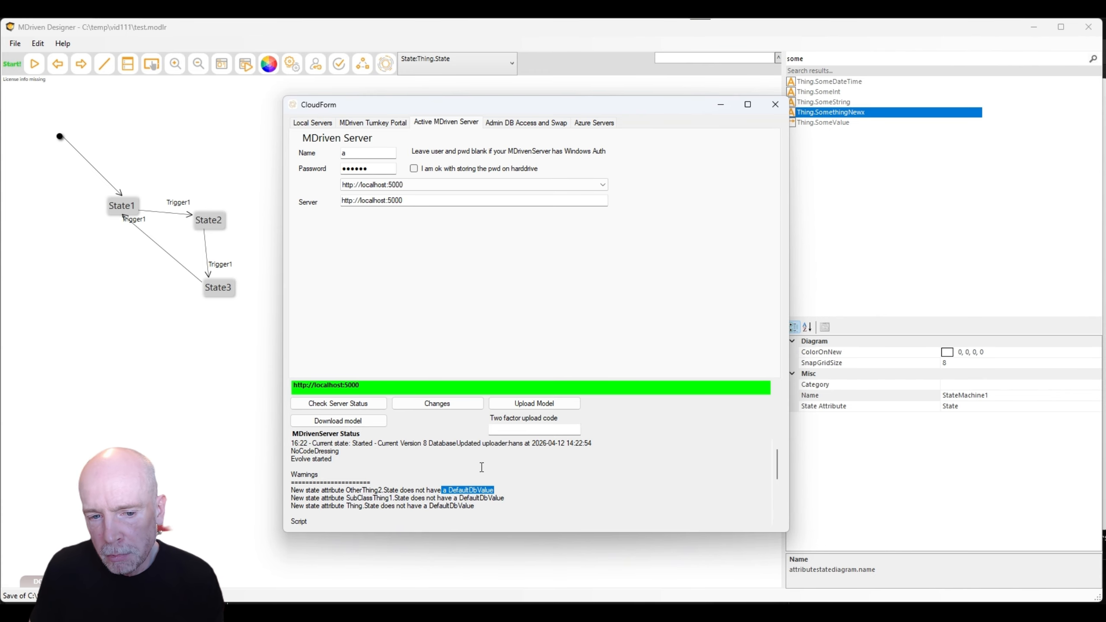
{"action": "left_click", "coordinate": [776, 111]}
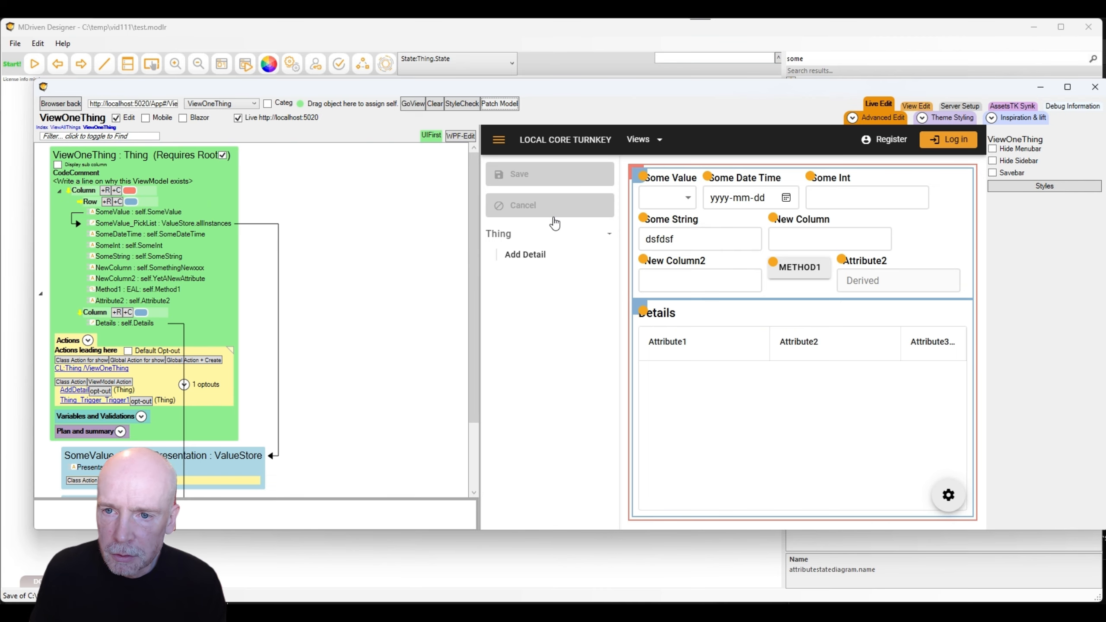
Create a new Thing in All Things with Some String aaa and save it.
{"action": "left_click", "coordinate": [641, 140]}
{"action": "left_click", "coordinate": [659, 175]}
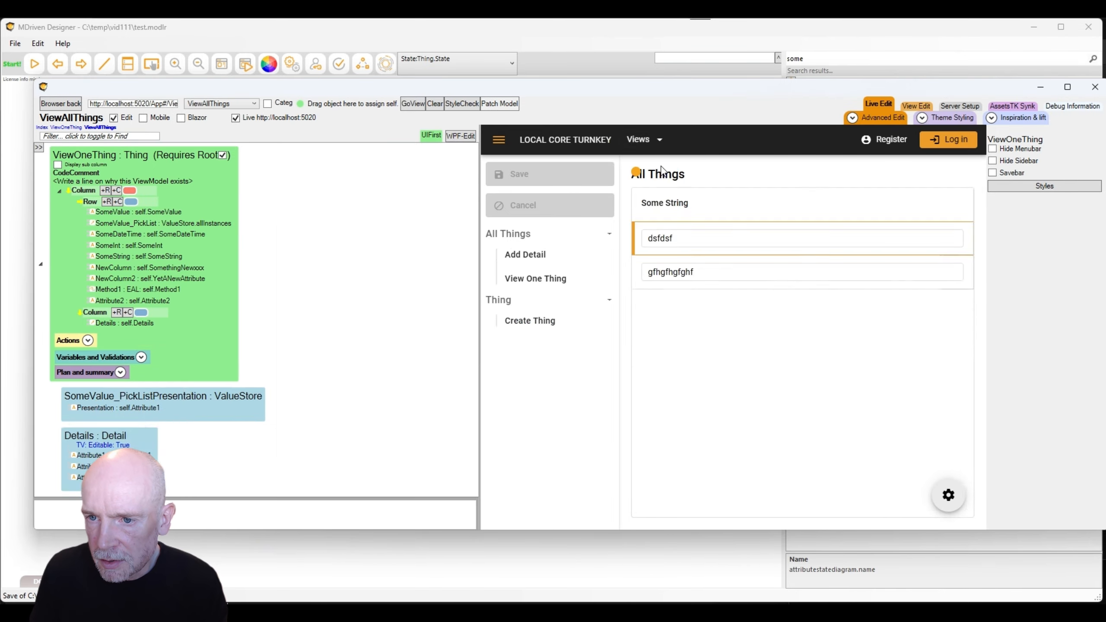
{"action": "left_click", "coordinate": [530, 325]}
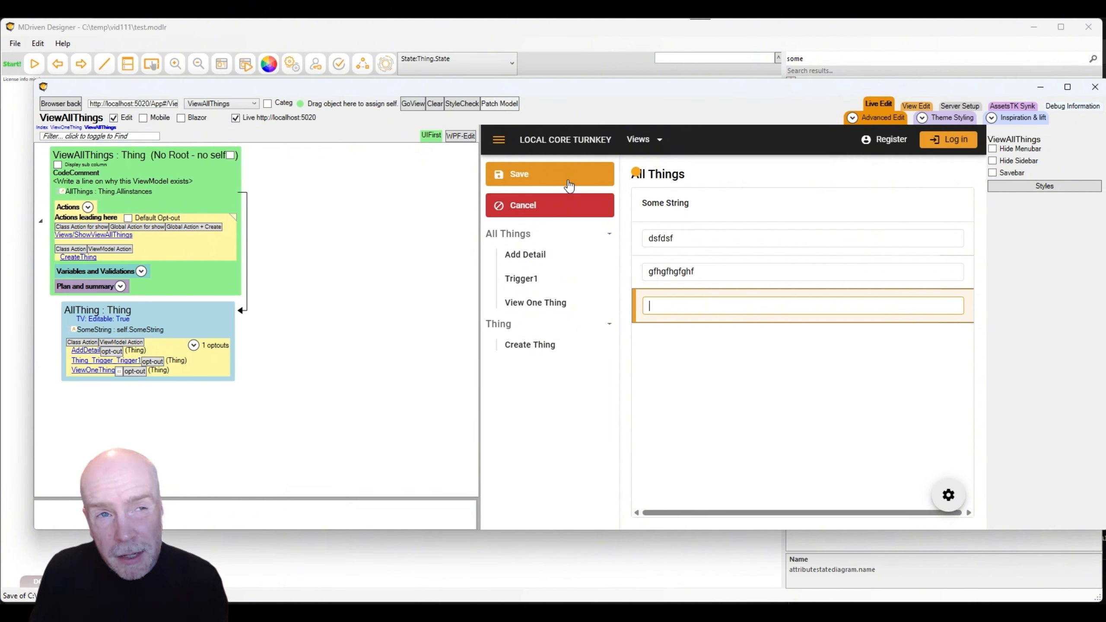
{"action": "left_click", "coordinate": [568, 184]}
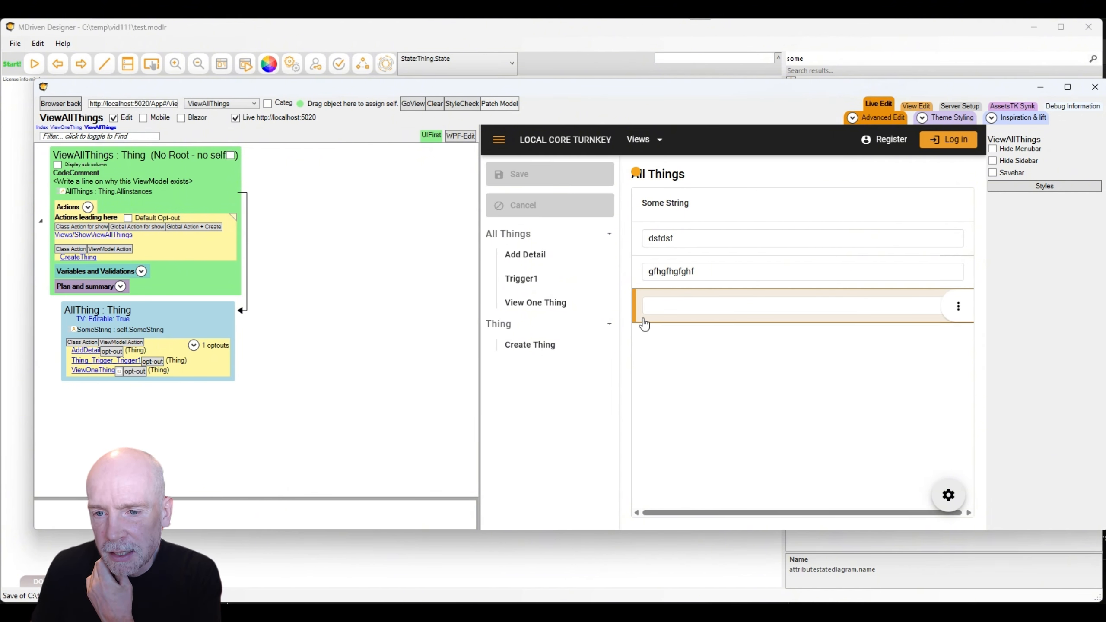
{"action": "left_click", "coordinate": [675, 302]}
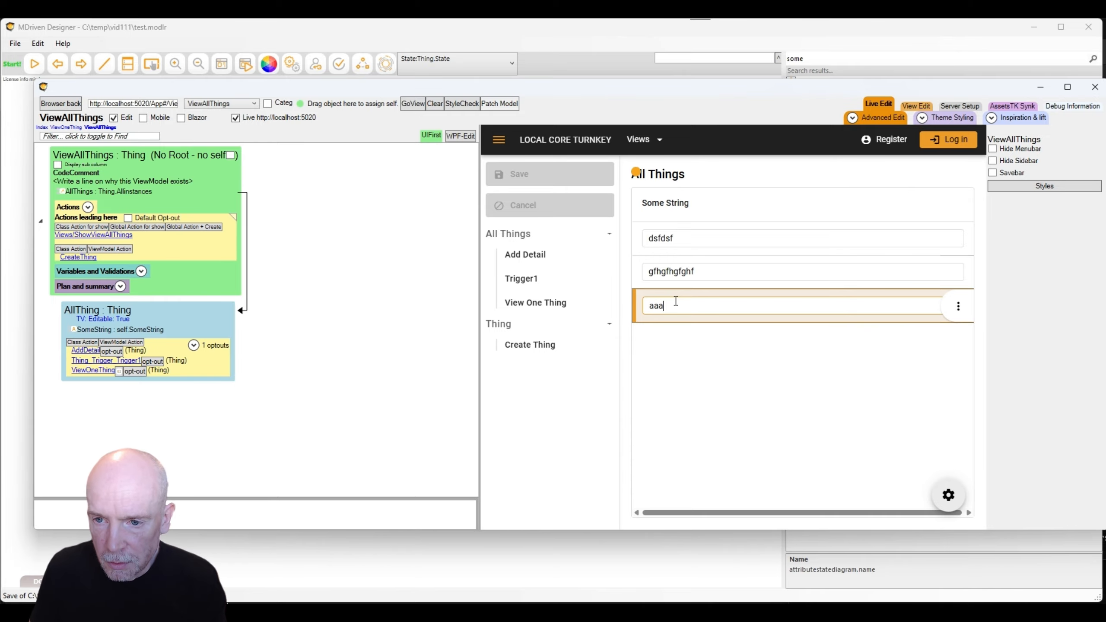
{"action": "left_click", "coordinate": [552, 178]}
Open aaa in View One Thing and add a State column next to Attribute2.
{"action": "left_click", "coordinate": [551, 302]}
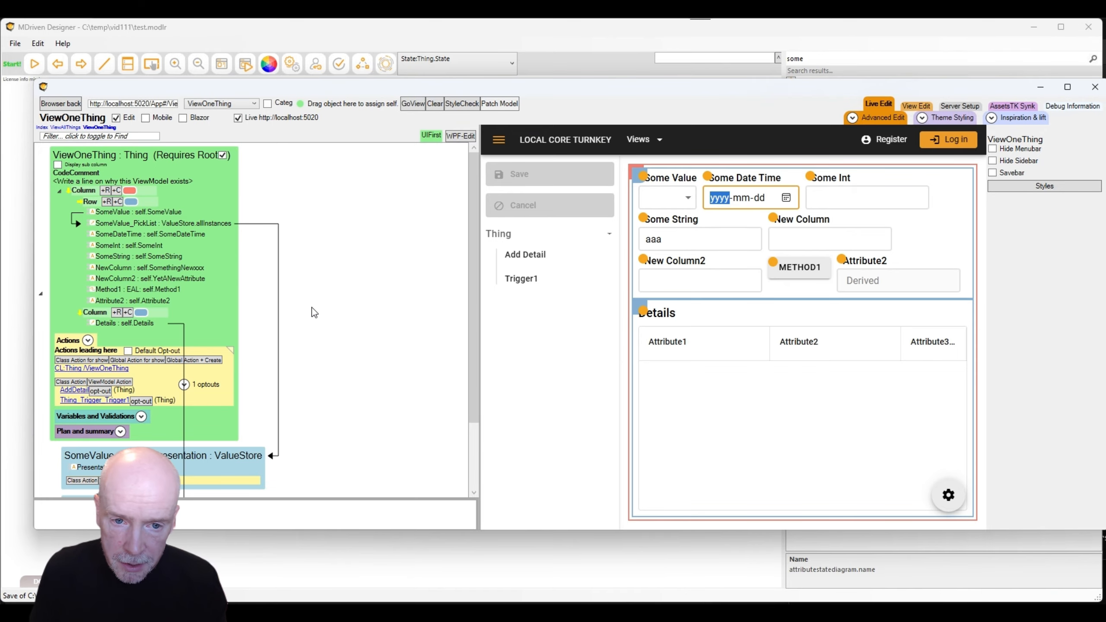
{"action": "right_click", "coordinate": [117, 301]}
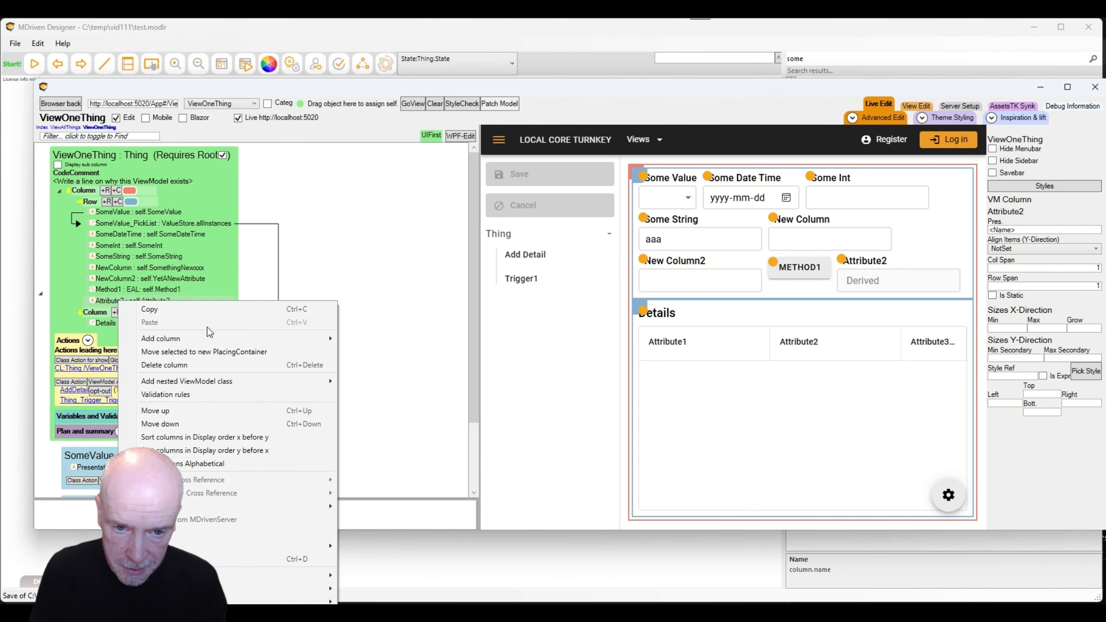
{"action": "mouse_move", "coordinate": [196, 340]}
{"action": "left_click", "coordinate": [421, 352]}
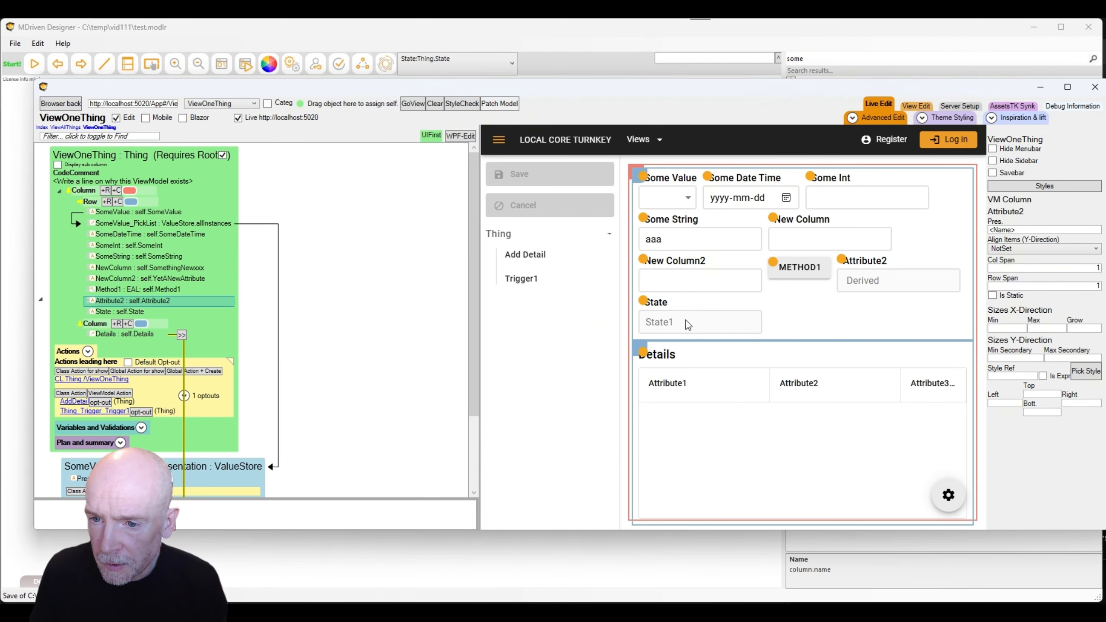
Fire Trigger1 repeatedly to advance aaa to State3, adding one Details row.
{"action": "left_click", "coordinate": [527, 278]}
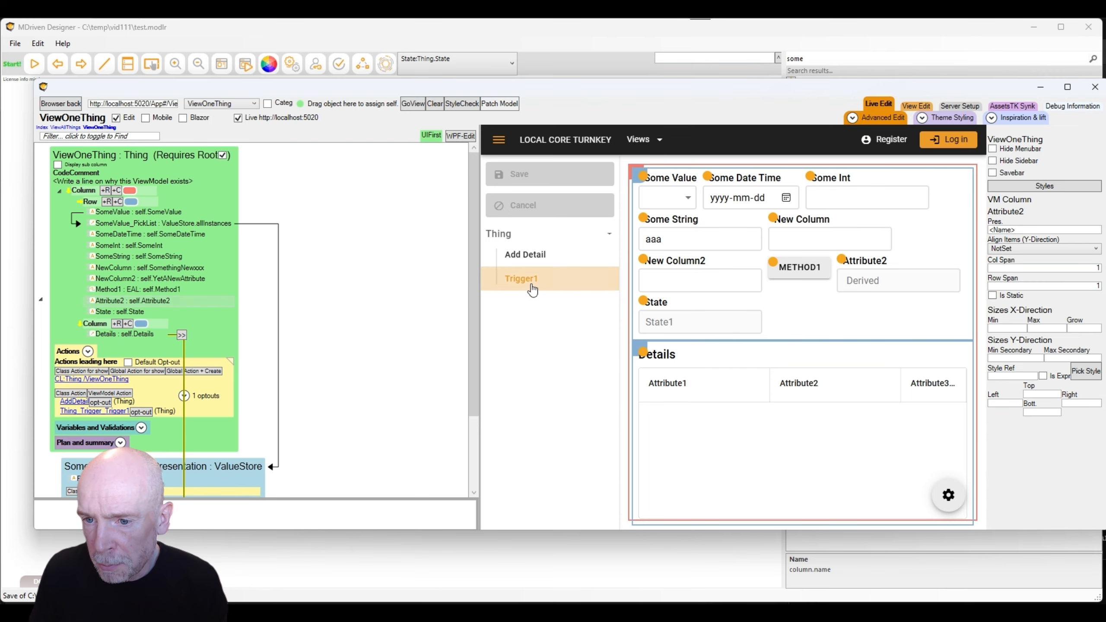
{"action": "left_click", "coordinate": [531, 285]}
{"action": "left_click", "coordinate": [528, 286]}
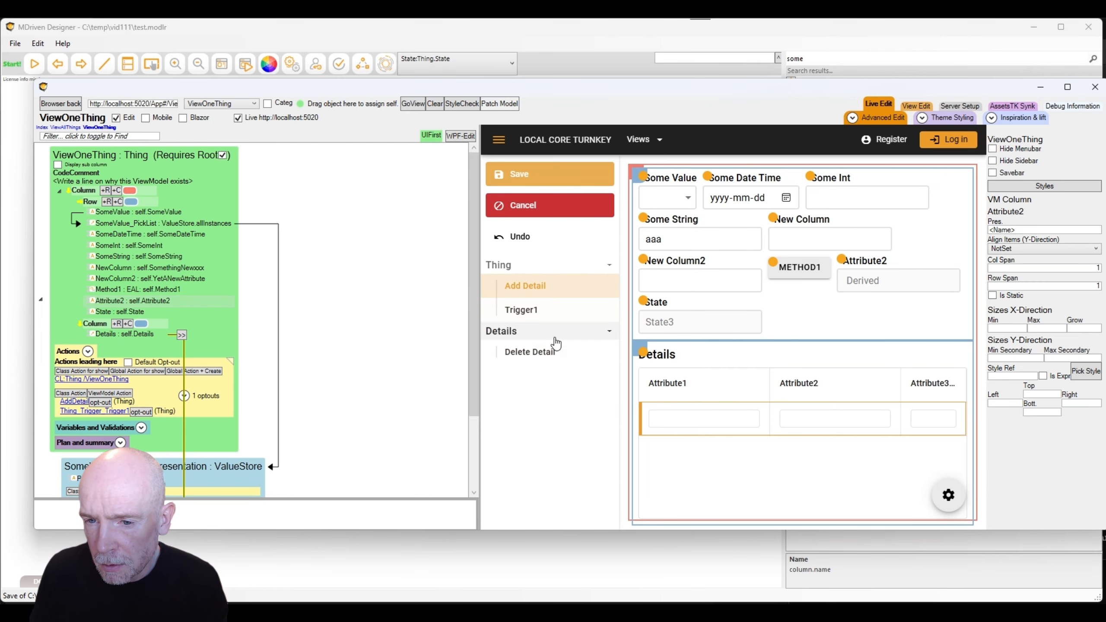
{"action": "left_click", "coordinate": [530, 317]}
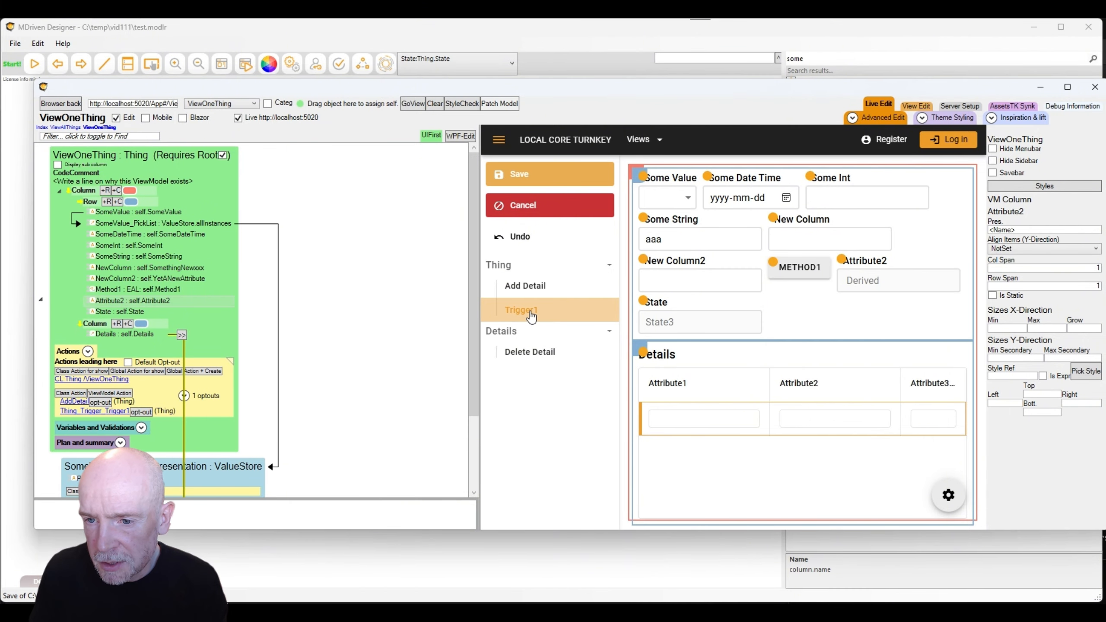
{"action": "key", "text": "alt+Tab"}
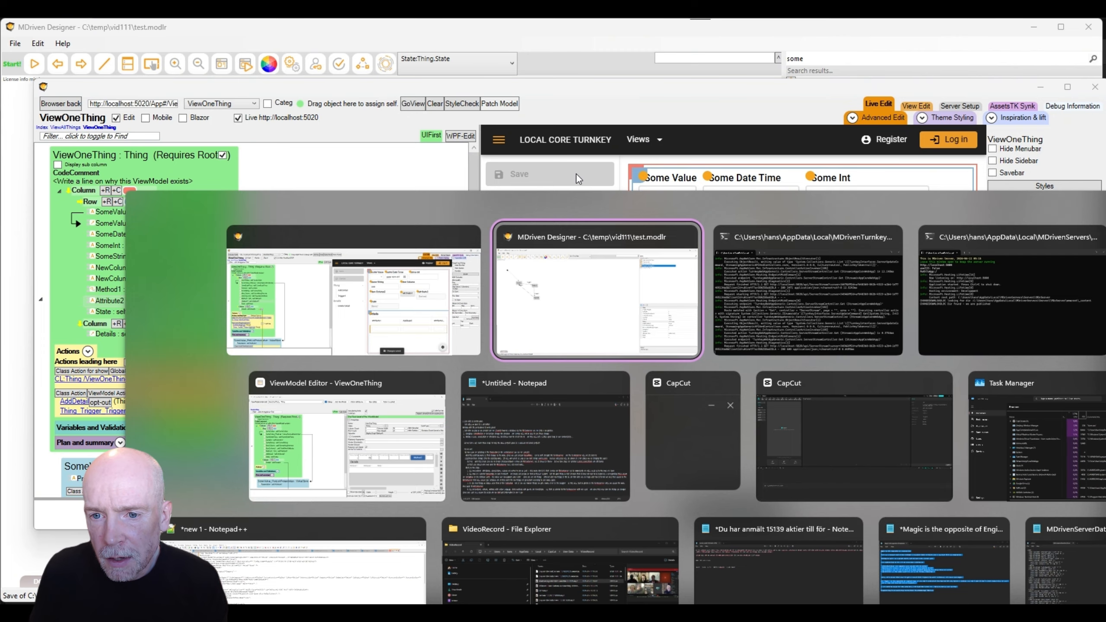
Add State4 to the state diagram and reroute the State2 transition to end at State4.
{"action": "key", "text": "alt+Tab"}
{"action": "key", "text": "alt+shift+Tab"}
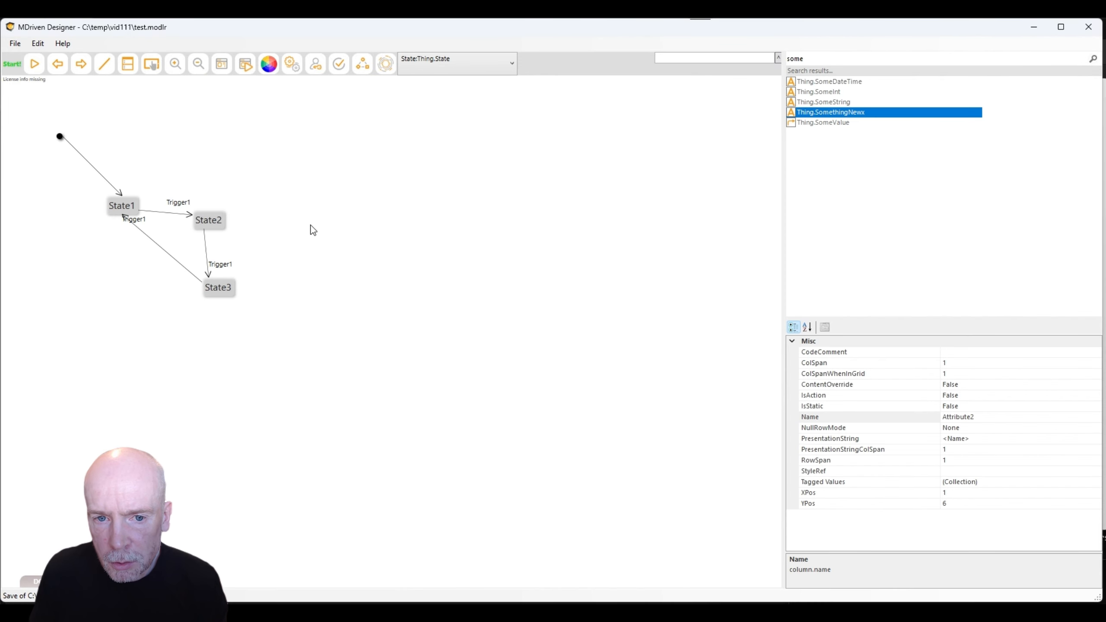
{"action": "right_click", "coordinate": [305, 219]}
{"action": "left_click", "coordinate": [351, 283]}
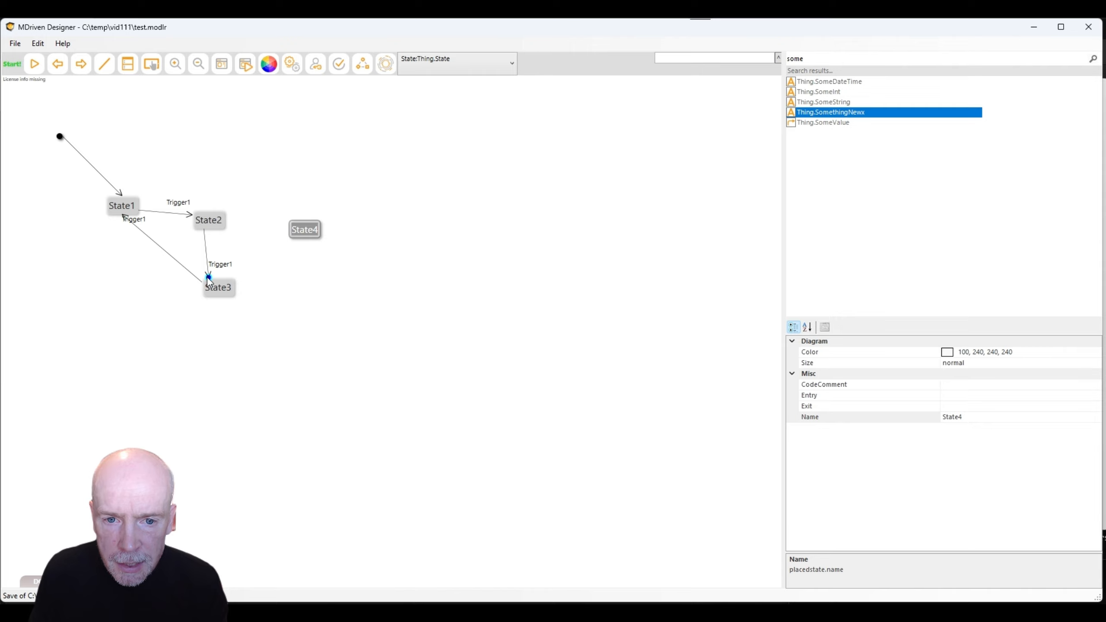
{"action": "left_click_drag", "start_coordinate": [208, 278], "coordinate": [299, 229]}
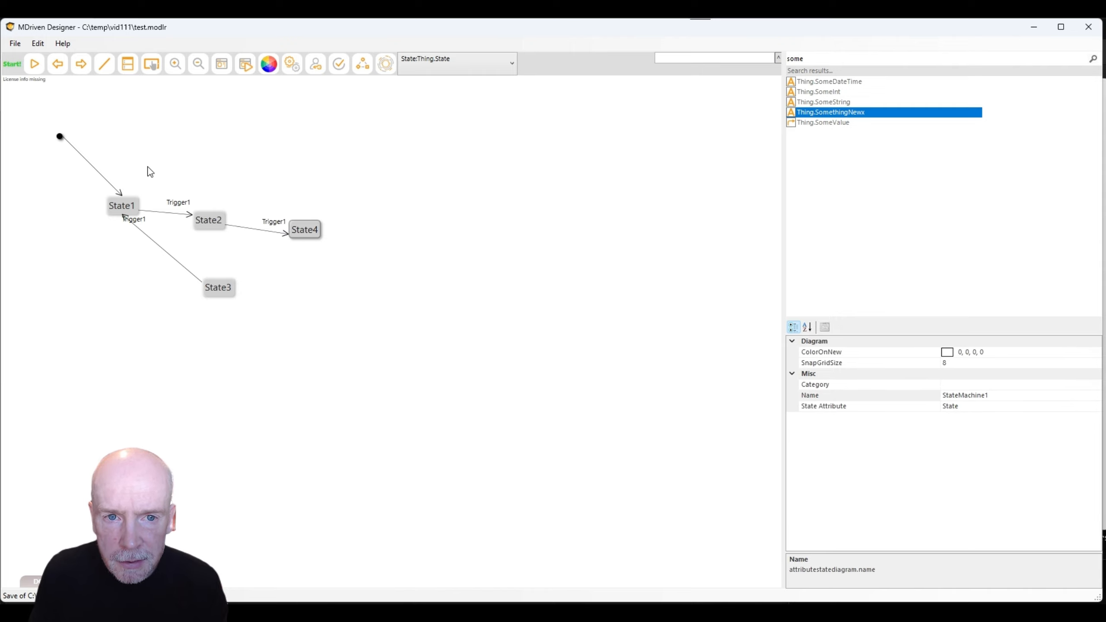
Draw a State4→State3 transition with Trigger1 as its trigger.
{"action": "left_click_drag", "start_coordinate": [307, 238], "coordinate": [242, 281]}
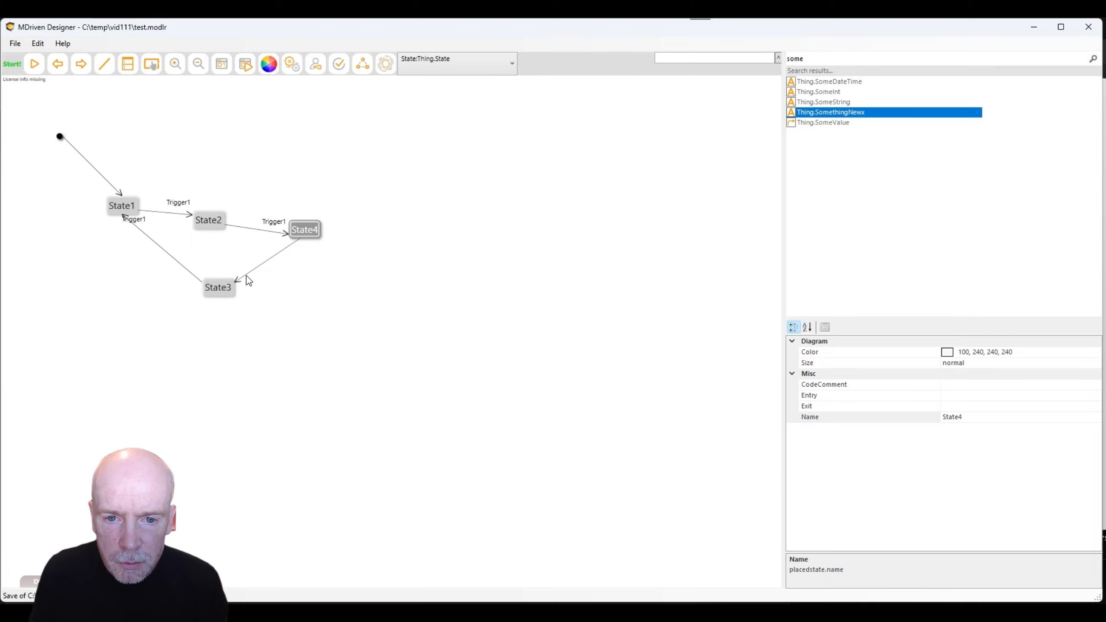
{"action": "left_click", "coordinate": [246, 275]}
{"action": "left_click", "coordinate": [1000, 396]}
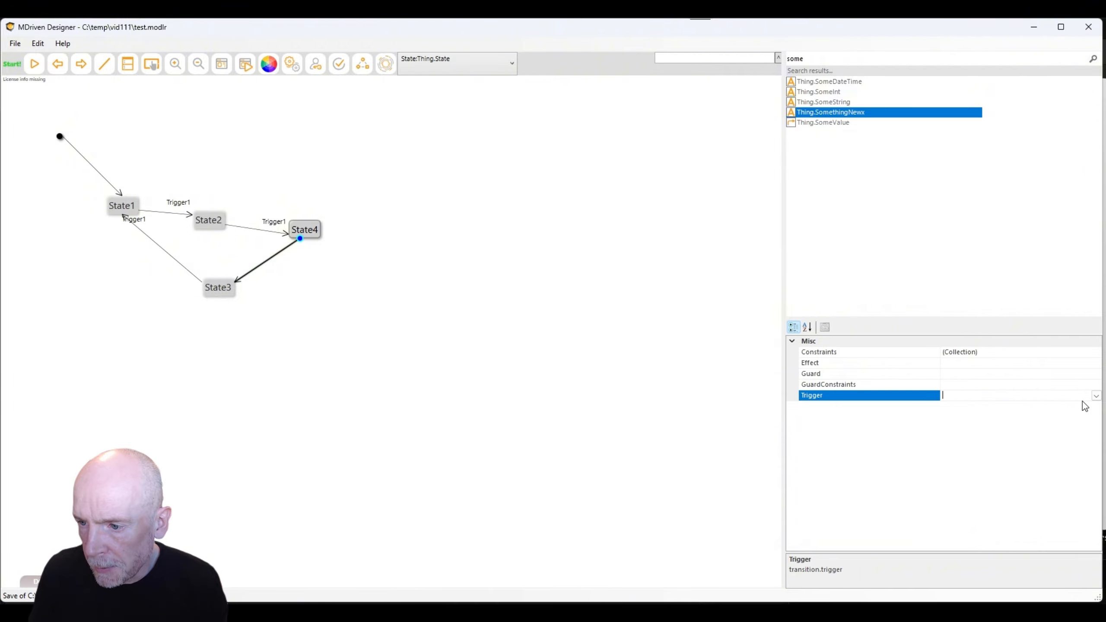
{"action": "left_click", "coordinate": [1096, 395]}
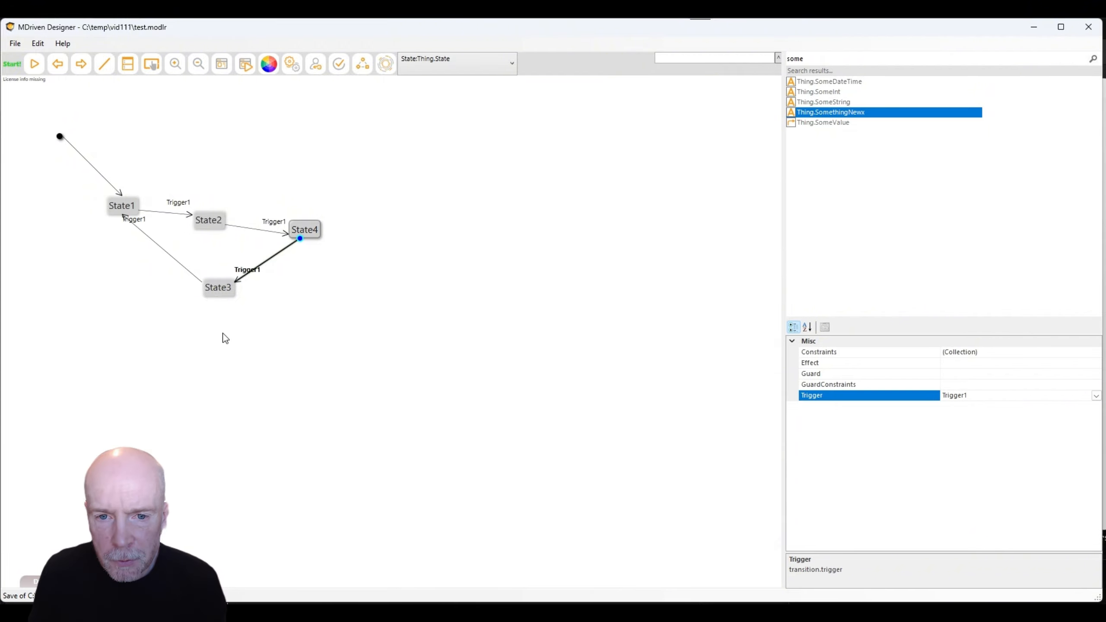
{"action": "left_click", "coordinate": [343, 317]}
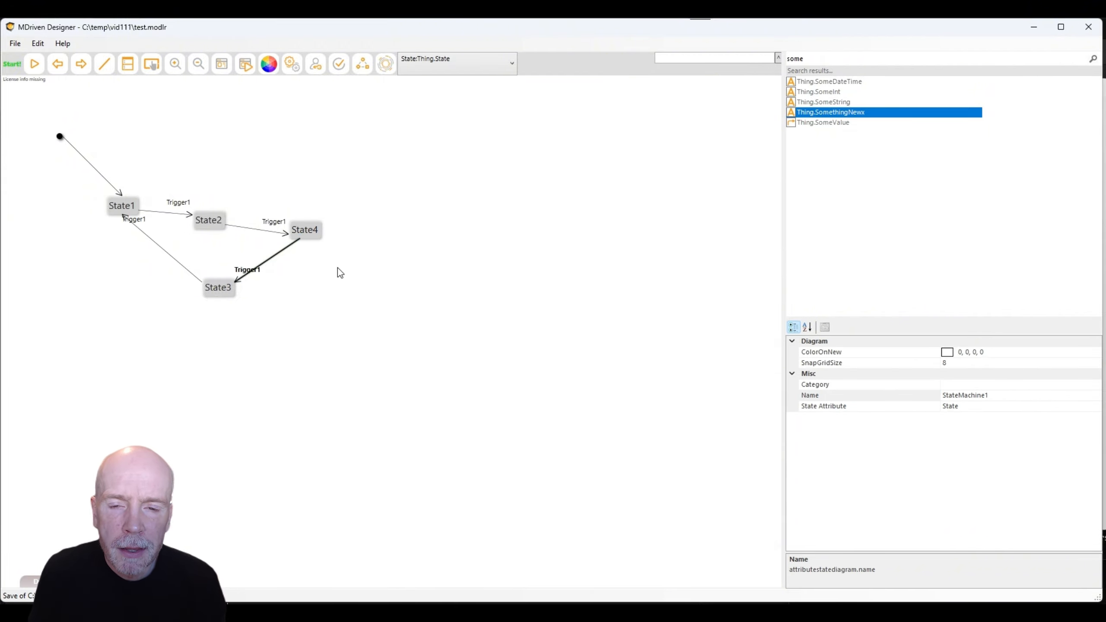
{"action": "key", "text": "alt+Tab"}
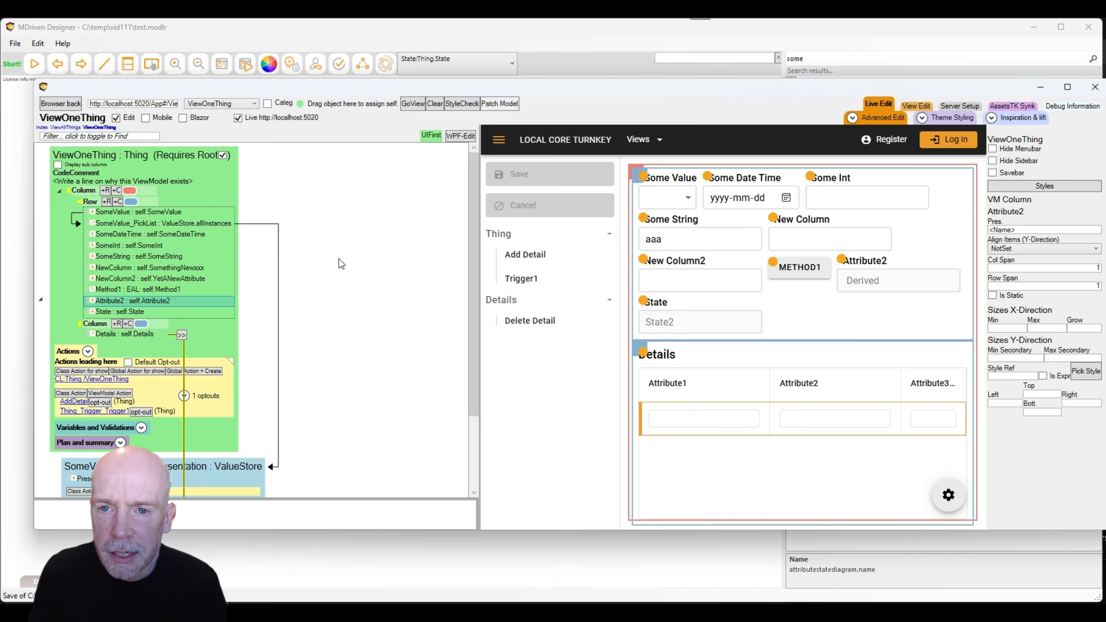
Patch the running app and fire Trigger1 twice to step the Thing through State4.
{"action": "left_click", "coordinate": [503, 102]}
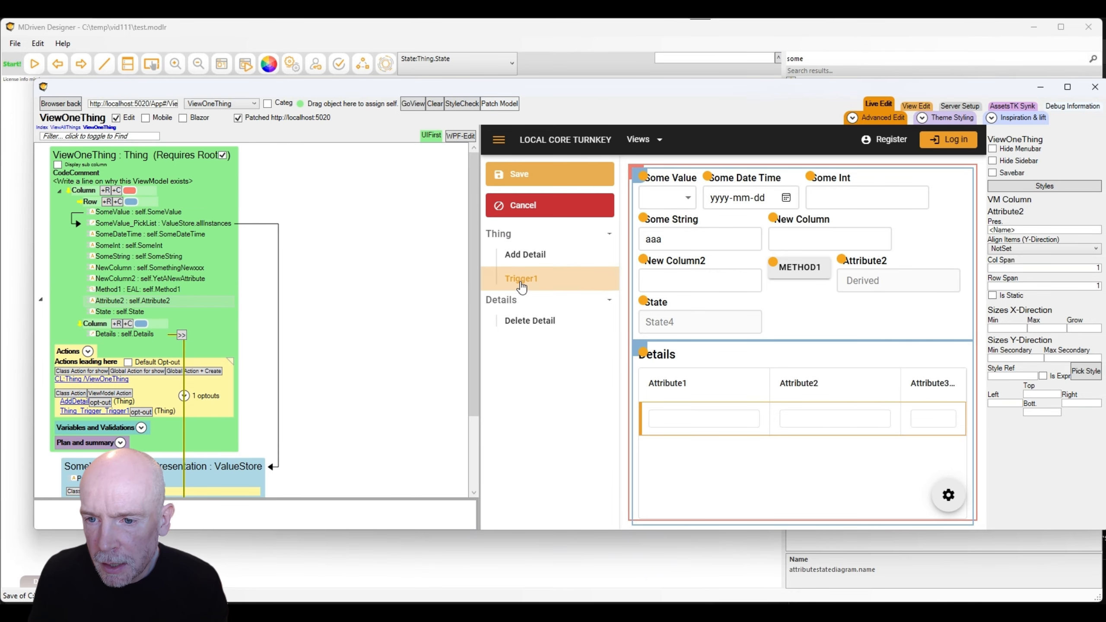
{"action": "left_click", "coordinate": [513, 319]}
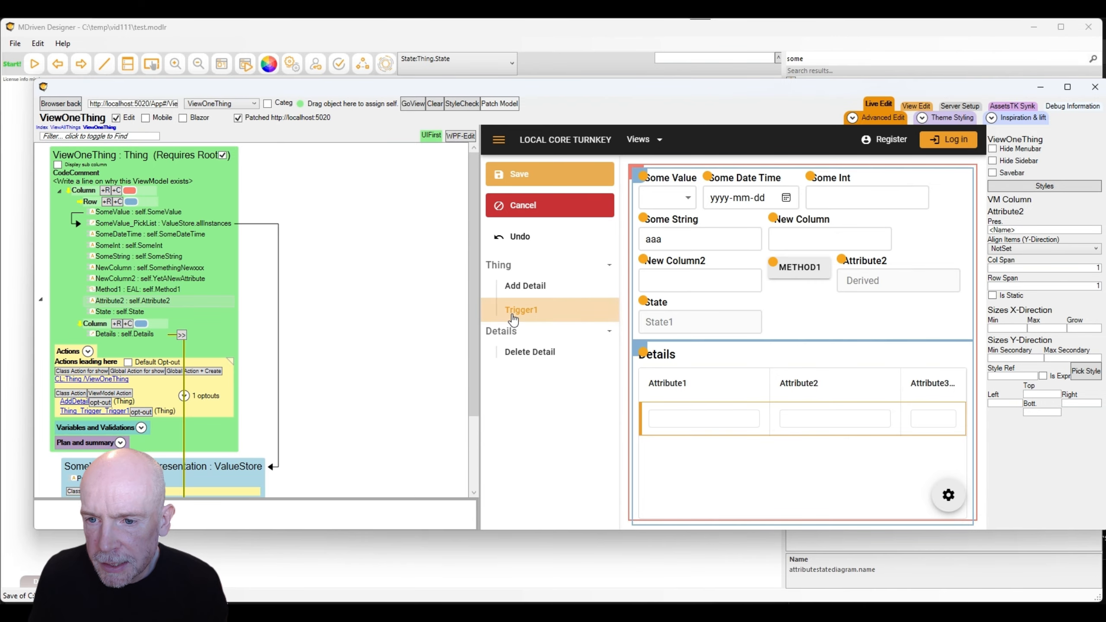
{"action": "left_click", "coordinate": [514, 319]}
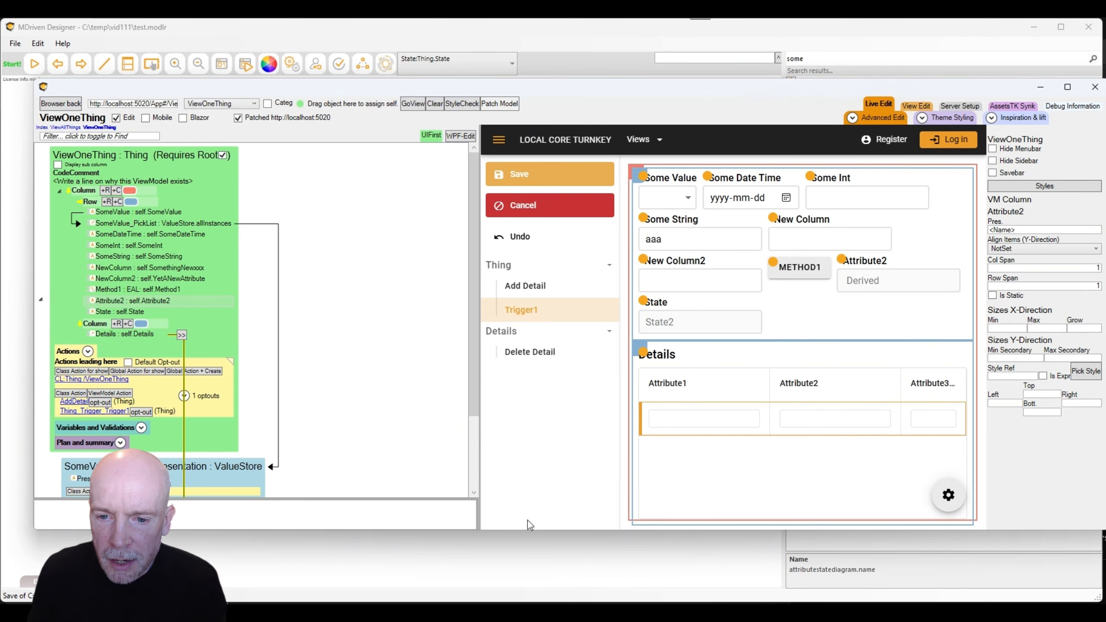
{"action": "left_click", "coordinate": [444, 555]}
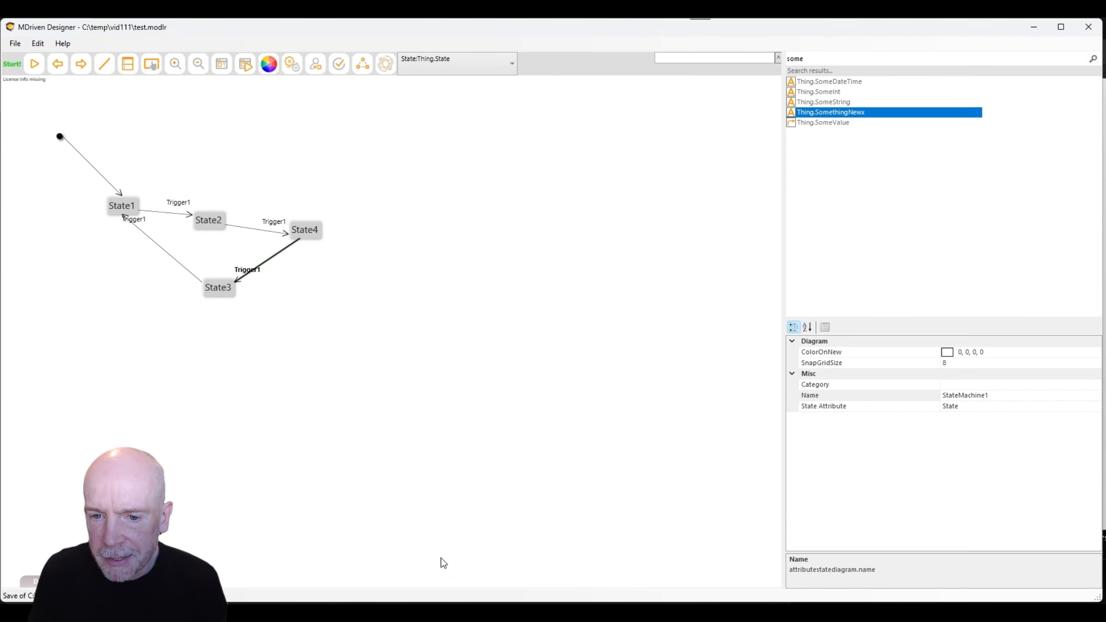
Give the State2→State4 transition the guard self.SomeString='Hans'.
{"action": "left_click", "coordinate": [271, 233]}
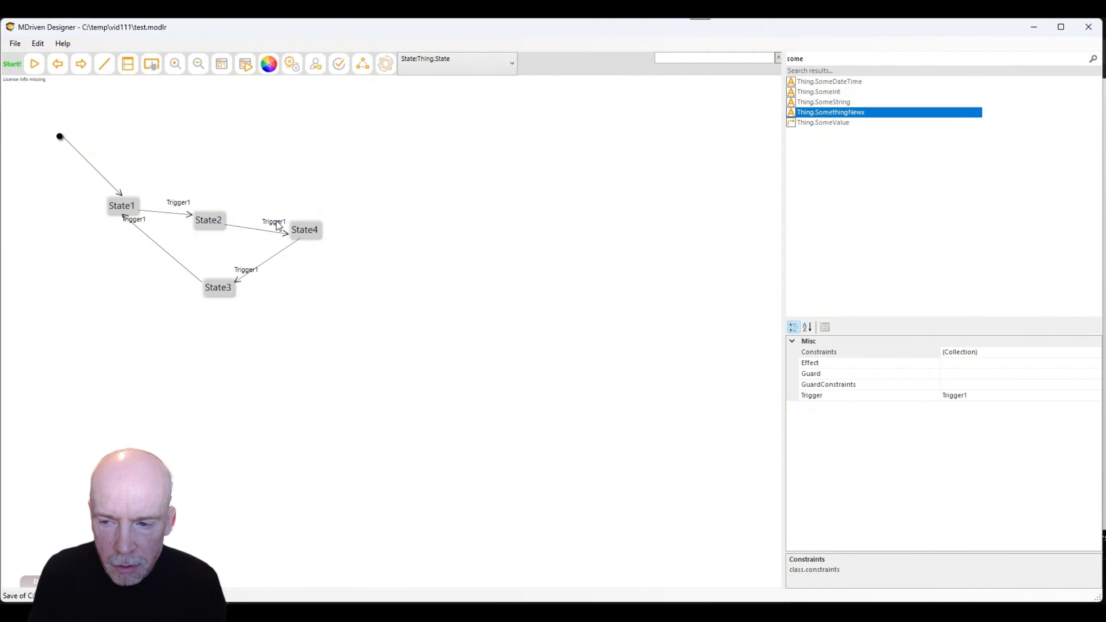
{"action": "left_click", "coordinate": [1008, 374]}
{"action": "left_click", "coordinate": [1011, 373]}
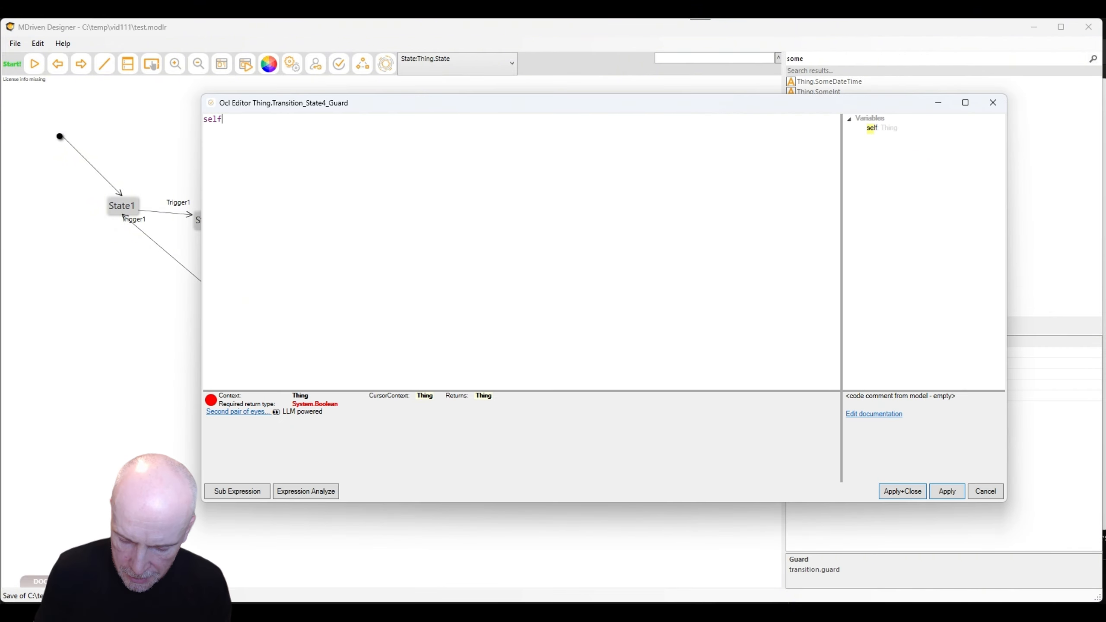
{"action": "type", "text": ".SomeStr"}
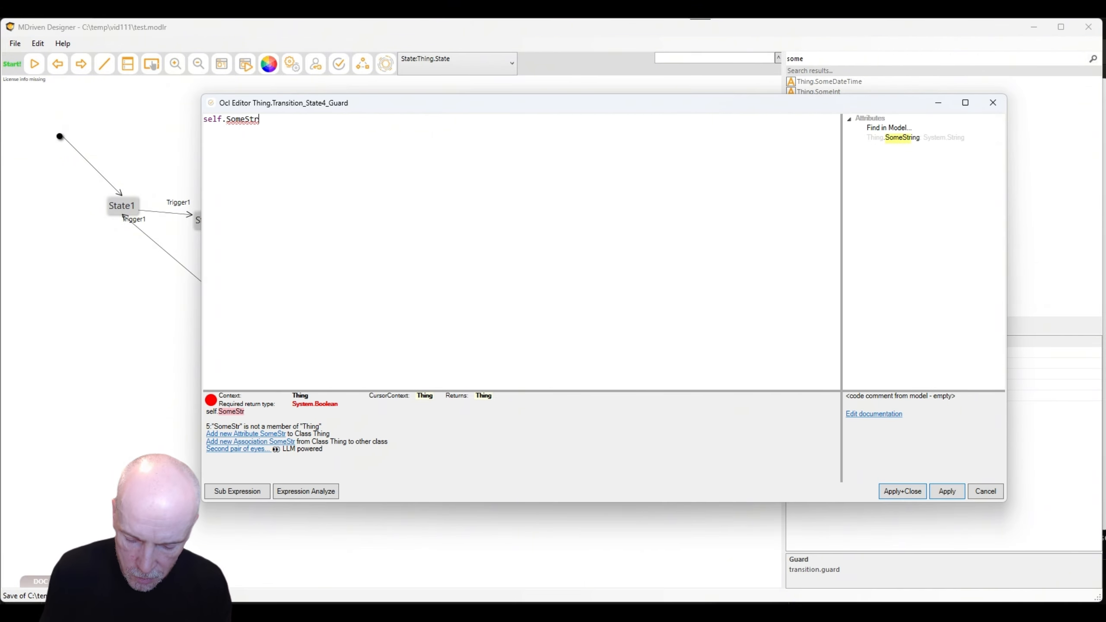
{"action": "type", "text": "ing='Hans"}
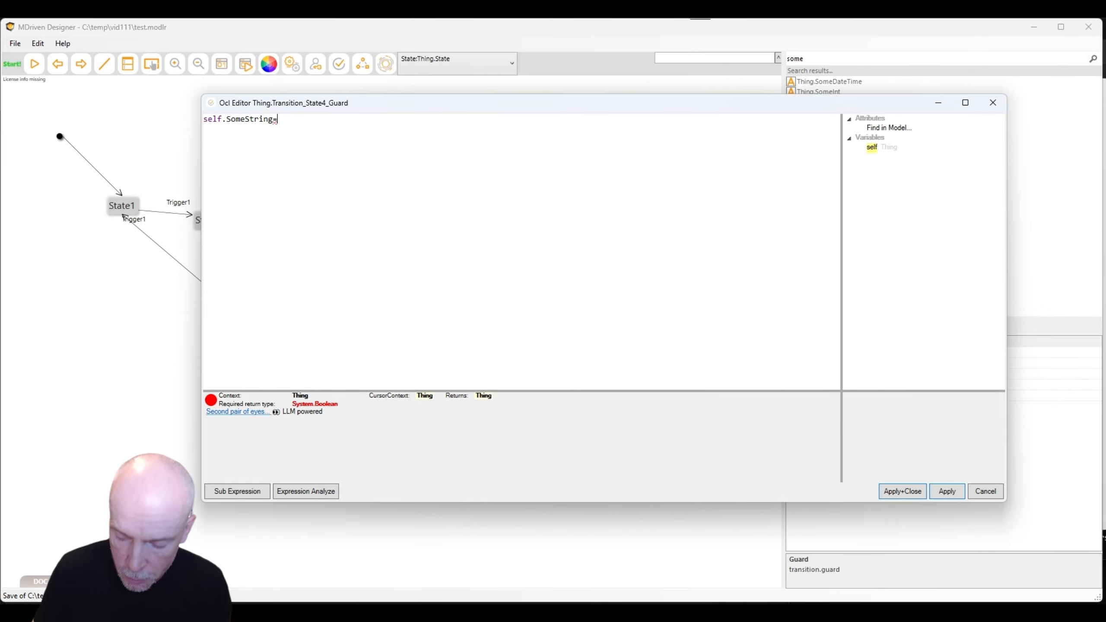
{"action": "left_click", "coordinate": [913, 496]}
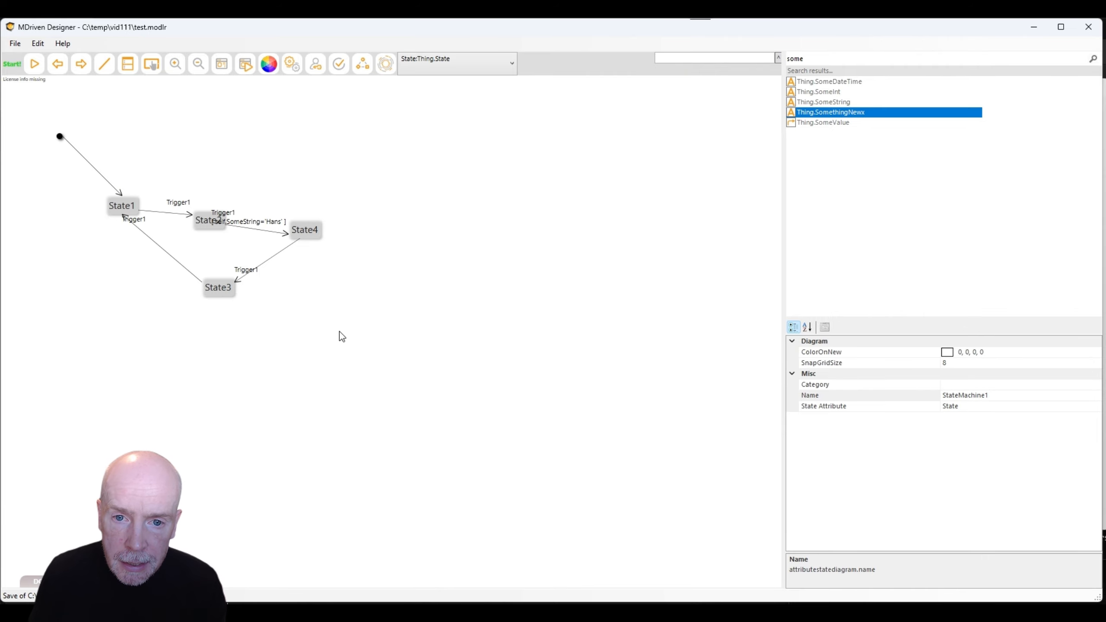
{"action": "key", "text": "alt+Tab"}
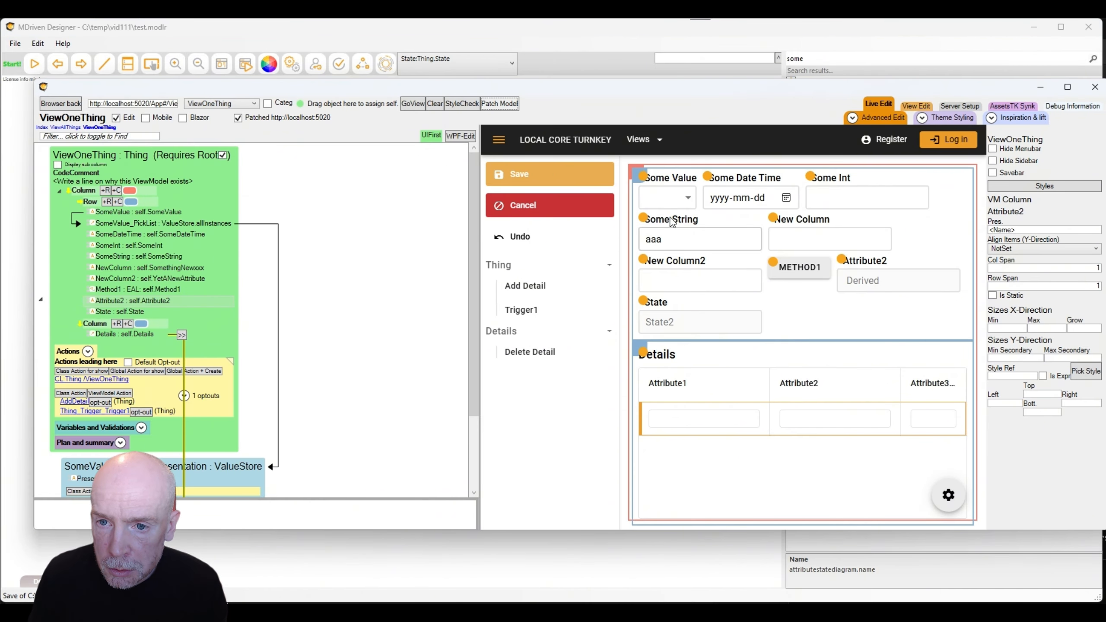
Patch the guard into the live app, set Some String to Hans and fire Trigger1.
{"action": "left_click", "coordinate": [502, 104]}
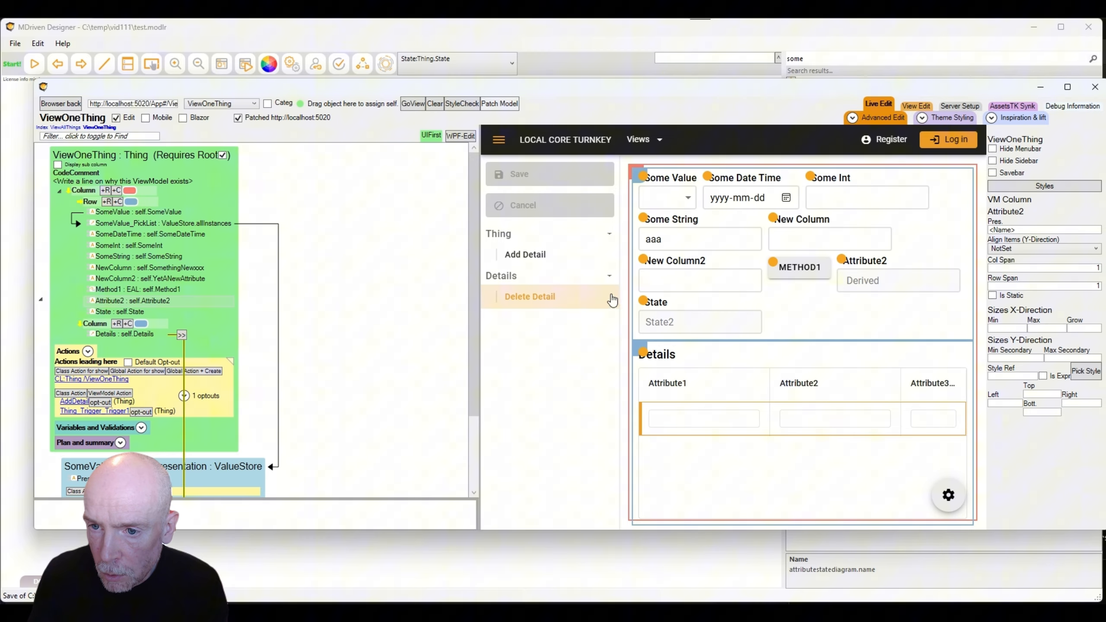
{"action": "key", "text": "alt+Tab"}
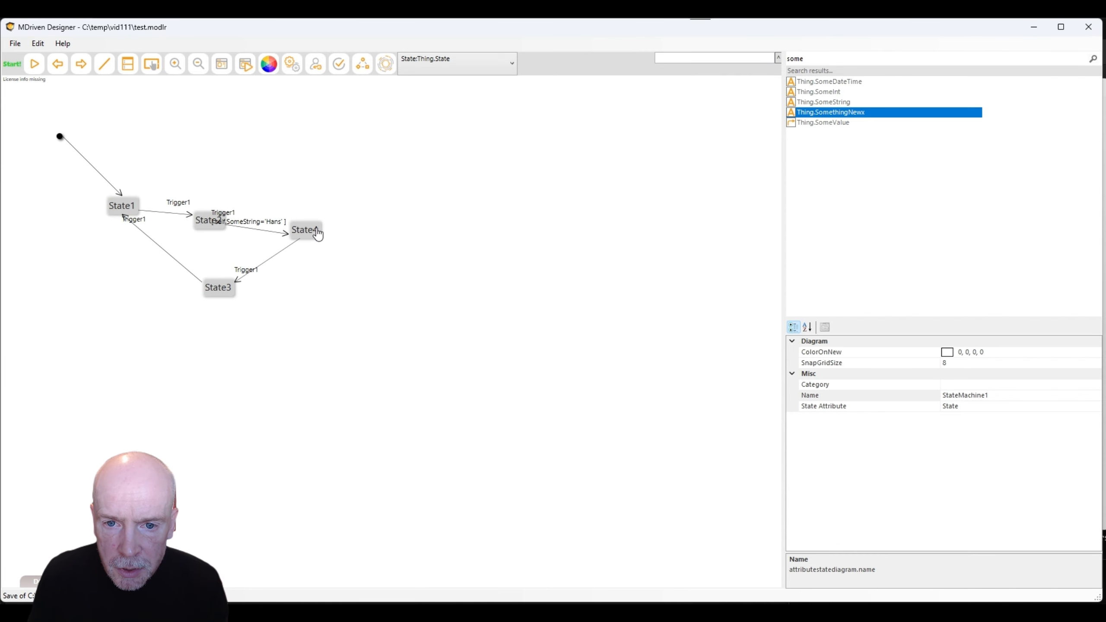
{"action": "key", "text": "alt+Tab"}
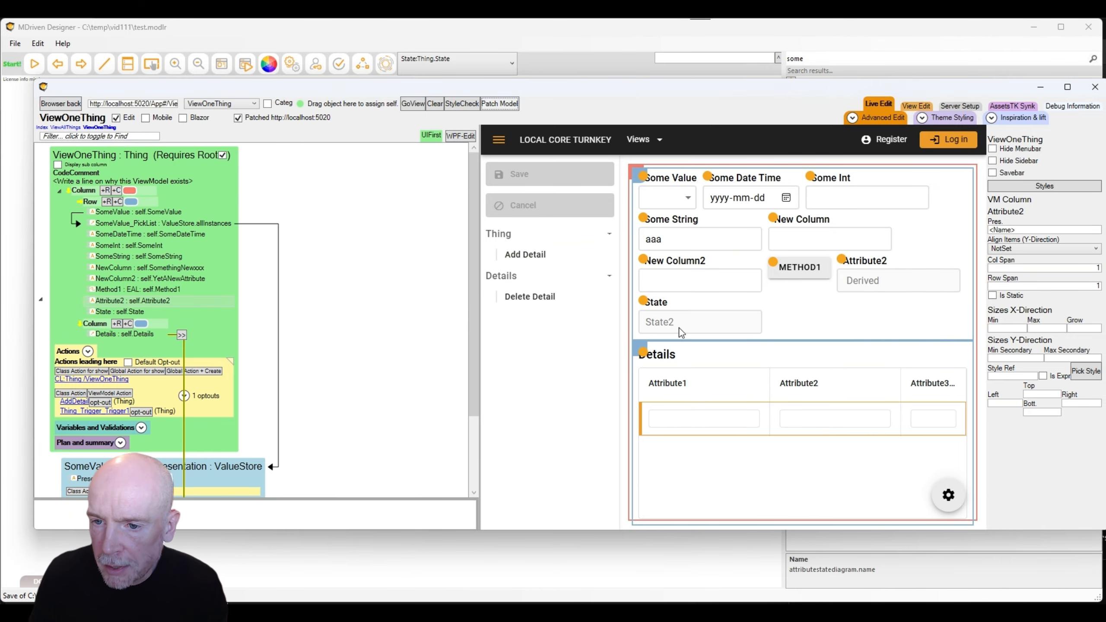
{"action": "double_click", "coordinate": [653, 239]}
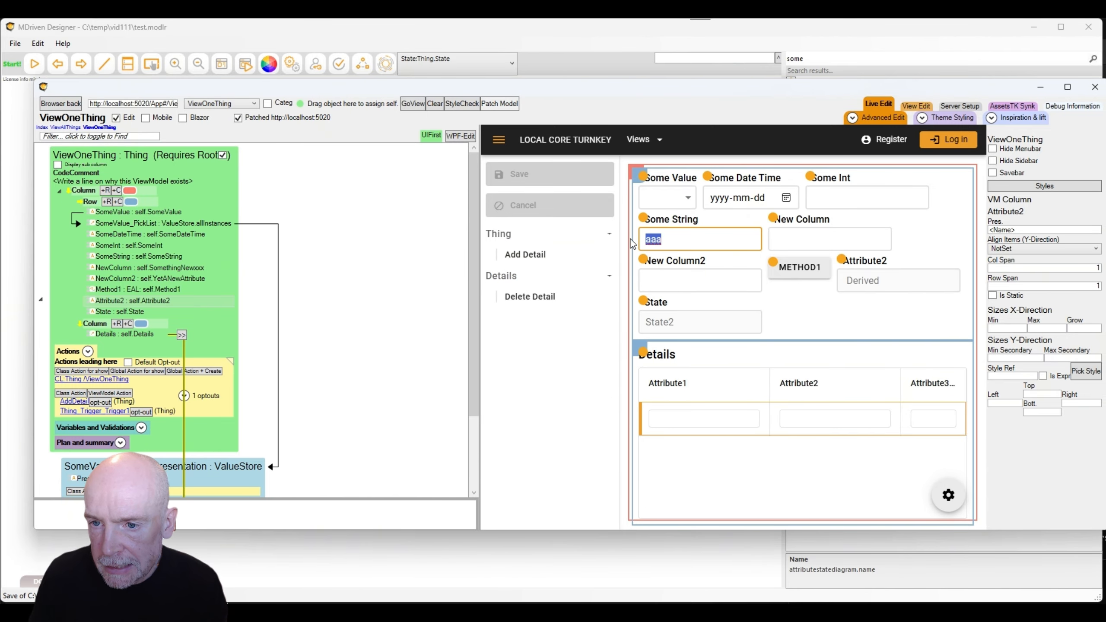
{"action": "type", "text": "Hans"}
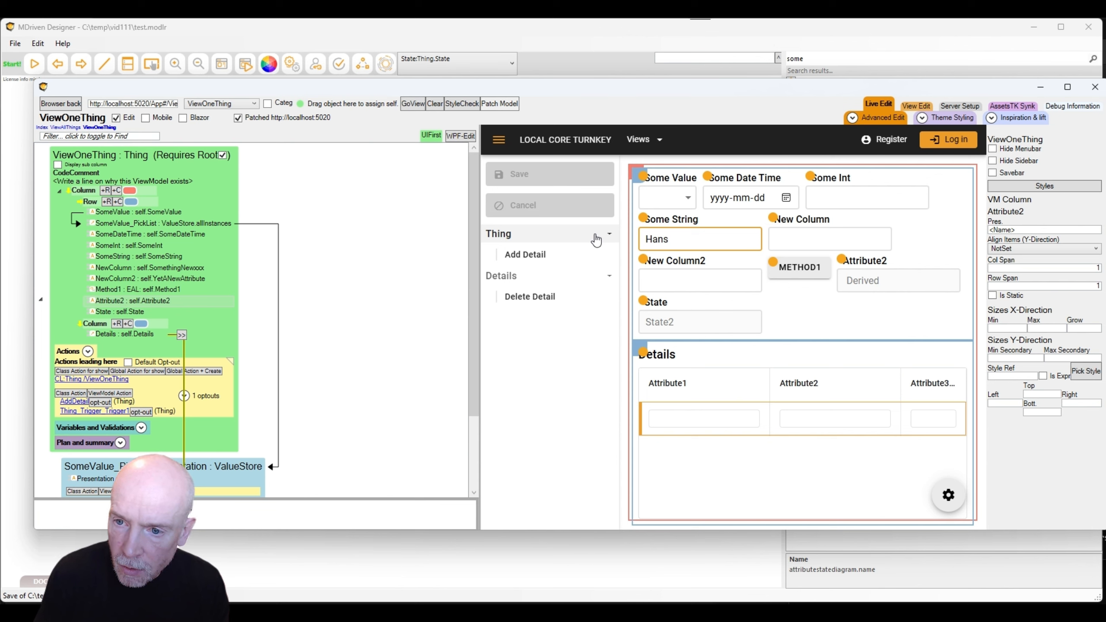
{"action": "key", "text": "Tab"}
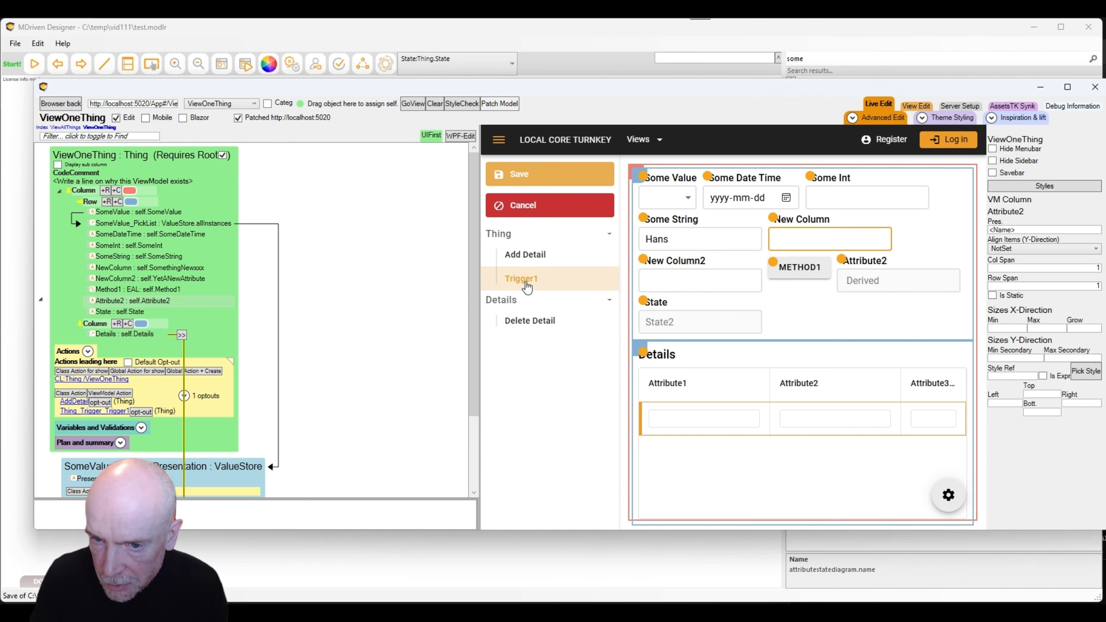
{"action": "left_click", "coordinate": [679, 240]}
{"action": "type", "text": "x"}
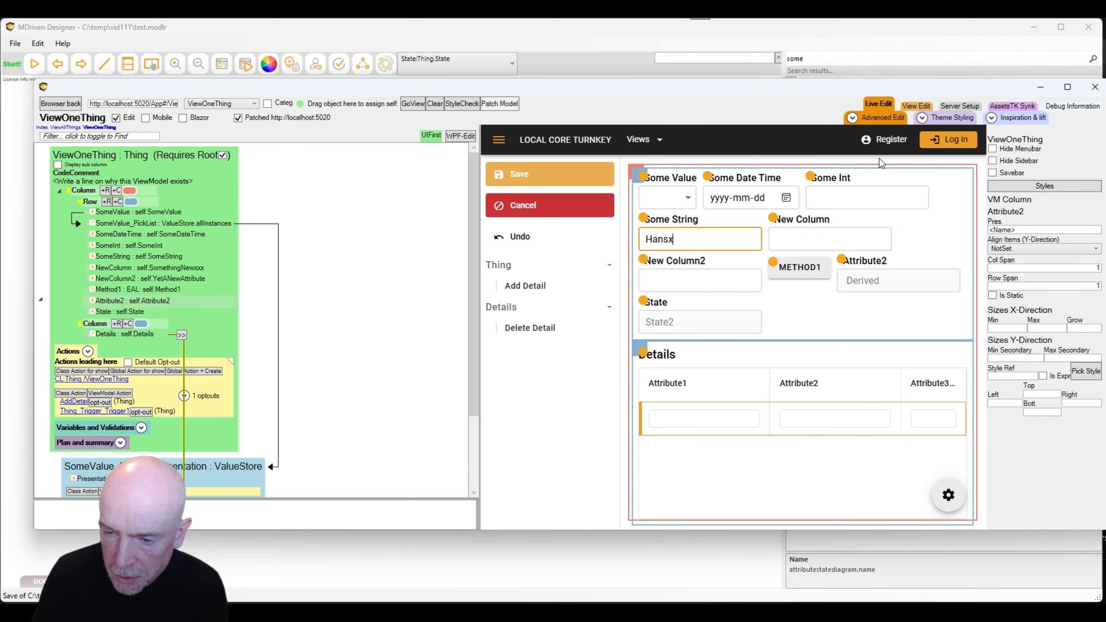
{"action": "key", "text": "BackSpace"}
{"action": "key", "text": "Tab"}
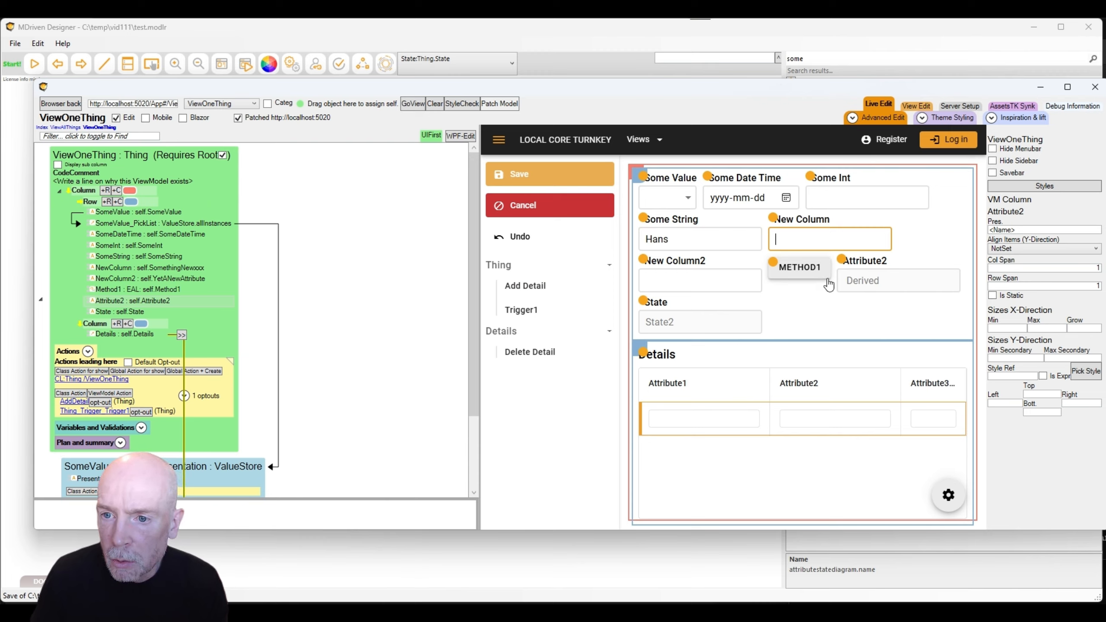
{"action": "left_click", "coordinate": [528, 311]}
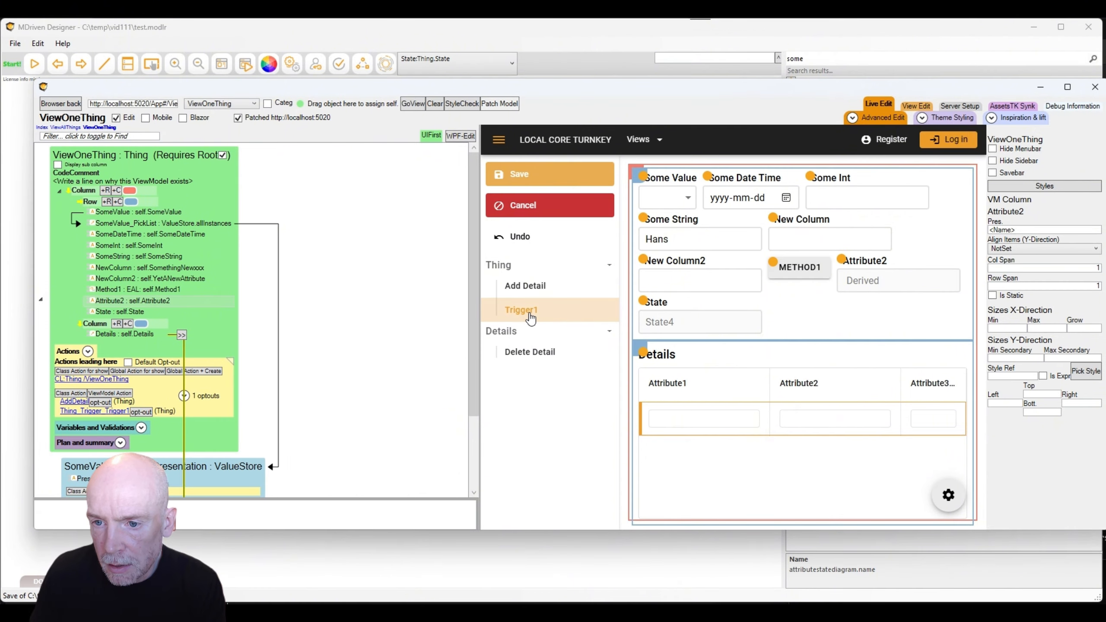
Change Some String to Hansx, try Trigger1 again, and expand Details.
{"action": "left_click", "coordinate": [702, 235]}
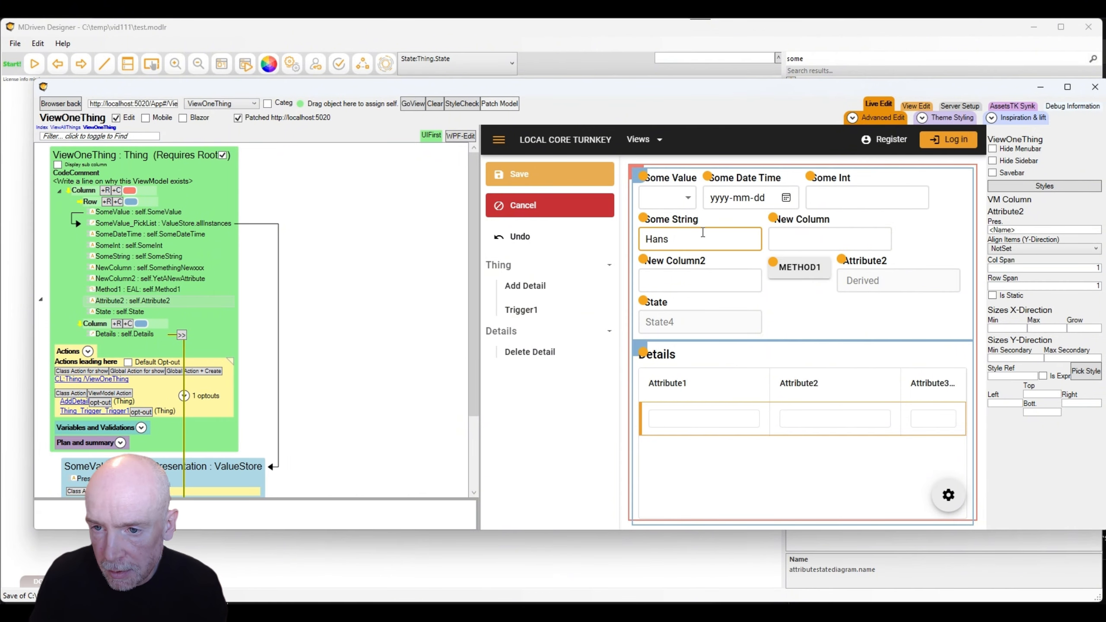
{"action": "type", "text": "x"}
{"action": "key", "text": "Tab"}
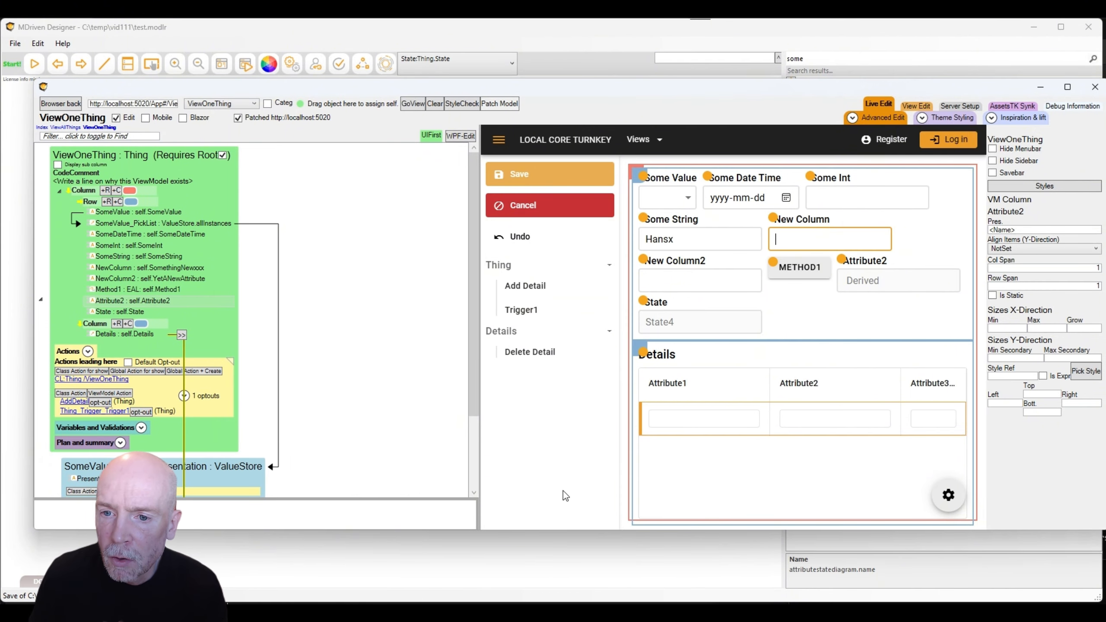
{"action": "left_click", "coordinate": [527, 311]}
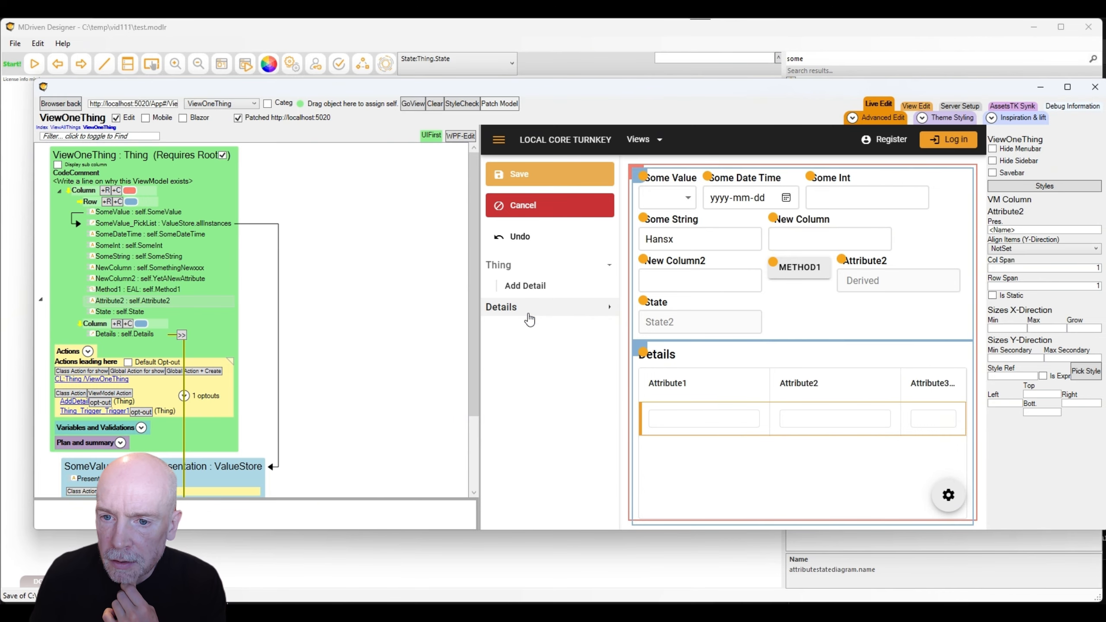
{"action": "left_click", "coordinate": [522, 310]}
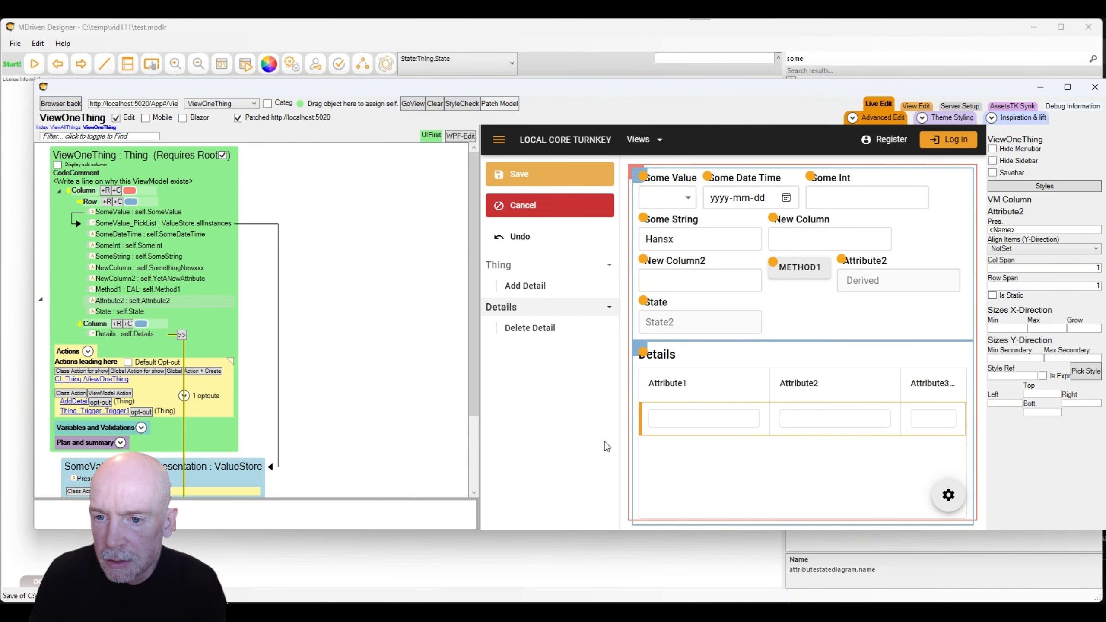
{"action": "key", "text": "alt+Tab"}
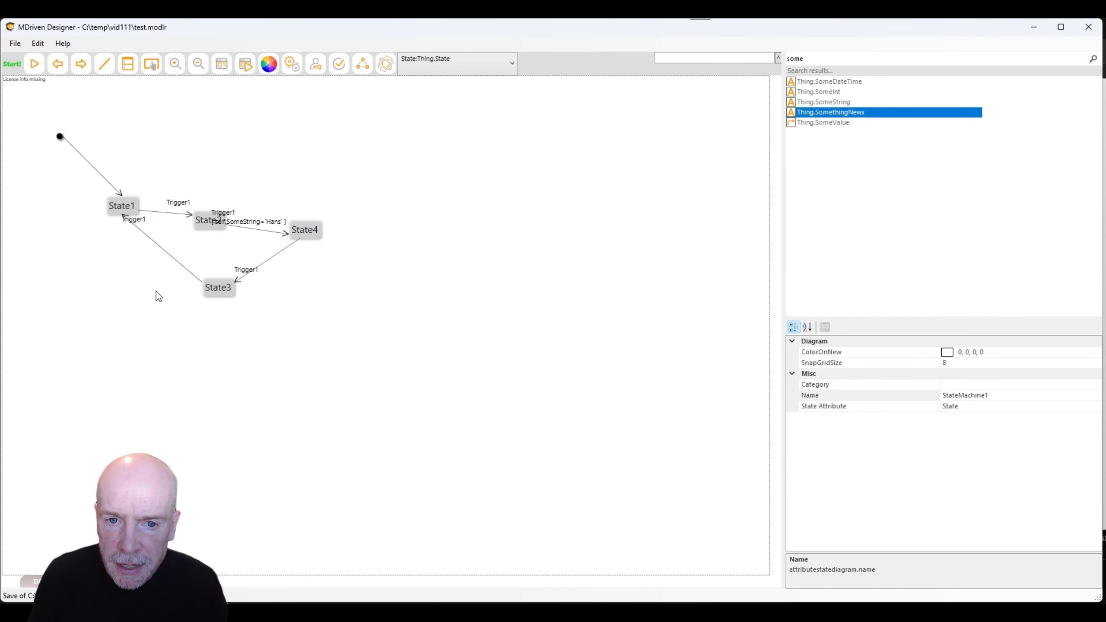
Move State4 and State2 slightly up-right in the diagram and reposition the ViewOneThing window.
{"action": "left_click_drag", "start_coordinate": [297, 235], "coordinate": [327, 208]}
{"action": "left_click_drag", "start_coordinate": [202, 225], "coordinate": [207, 218]}
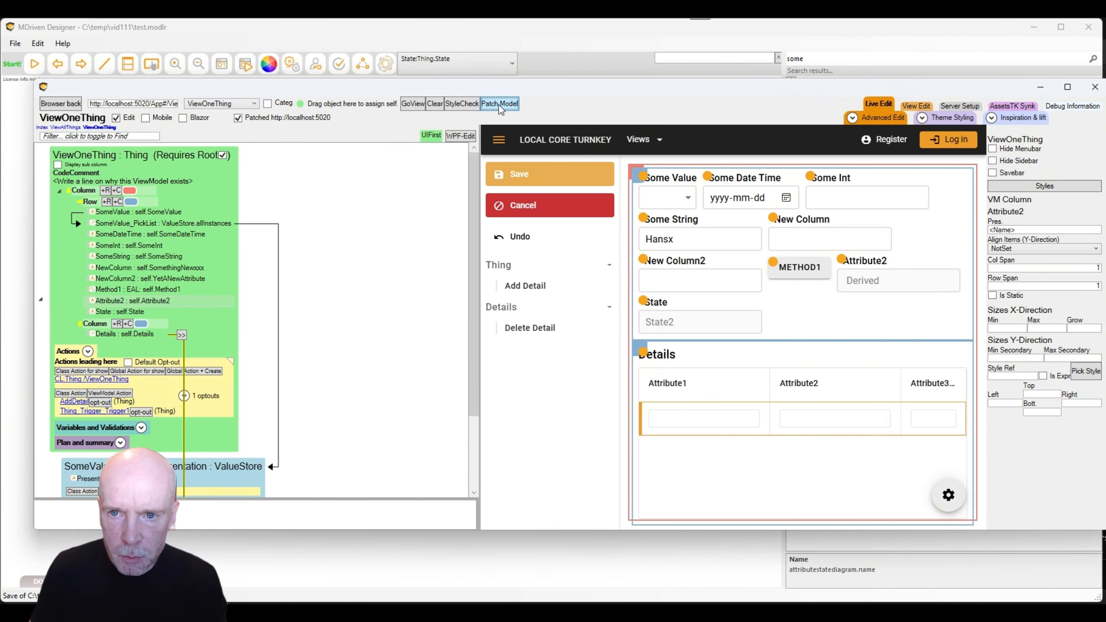
{"action": "left_click", "coordinate": [386, 59]}
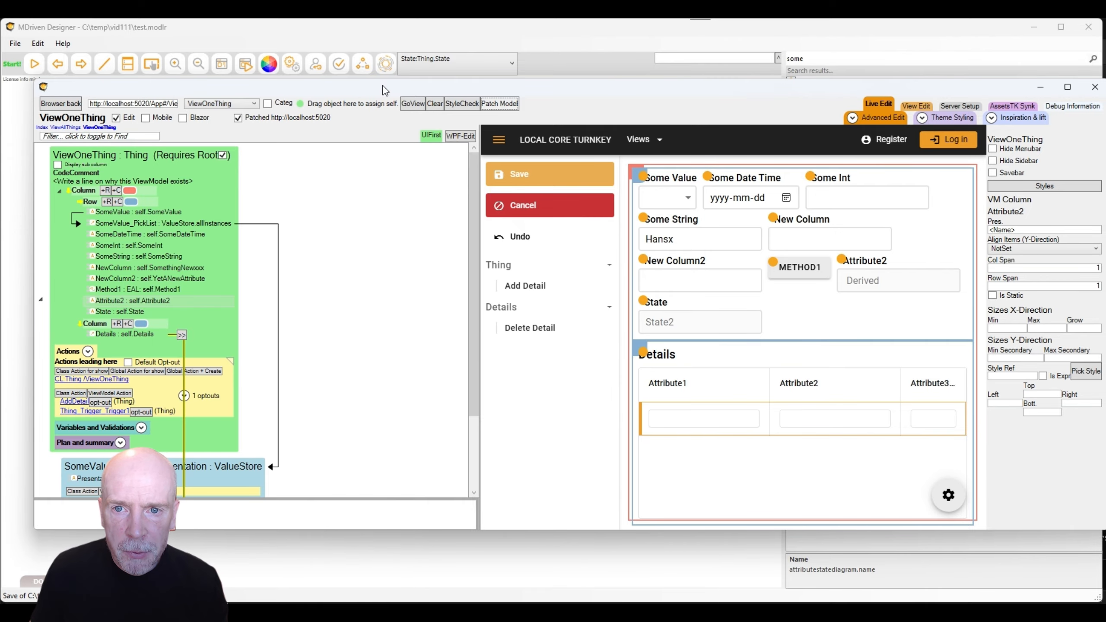
{"action": "left_click_drag", "start_coordinate": [363, 87], "coordinate": [369, 84]}
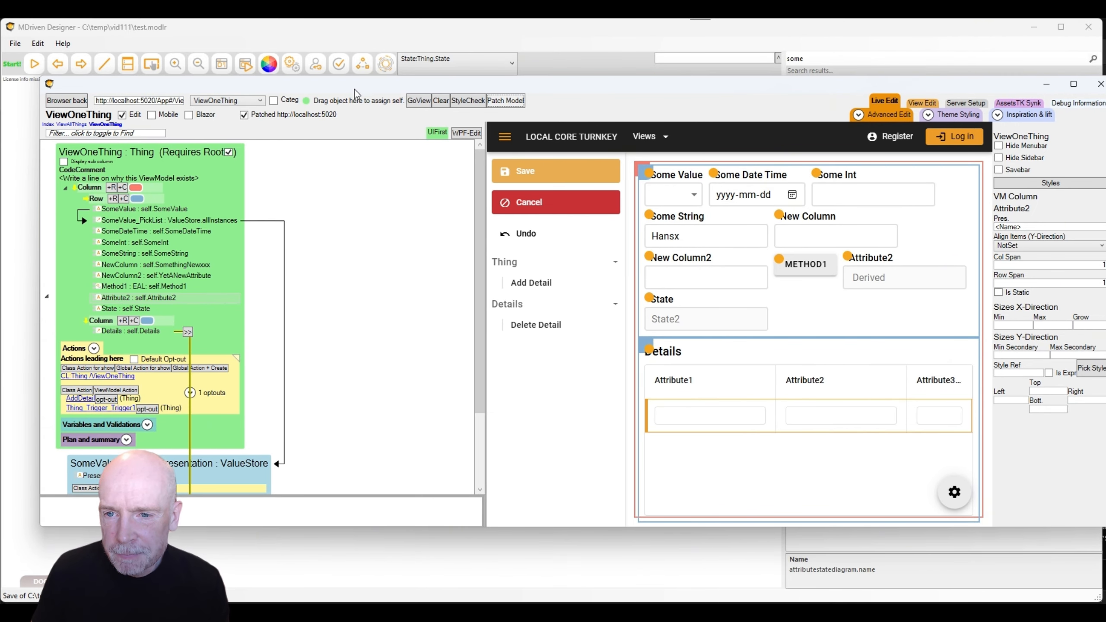